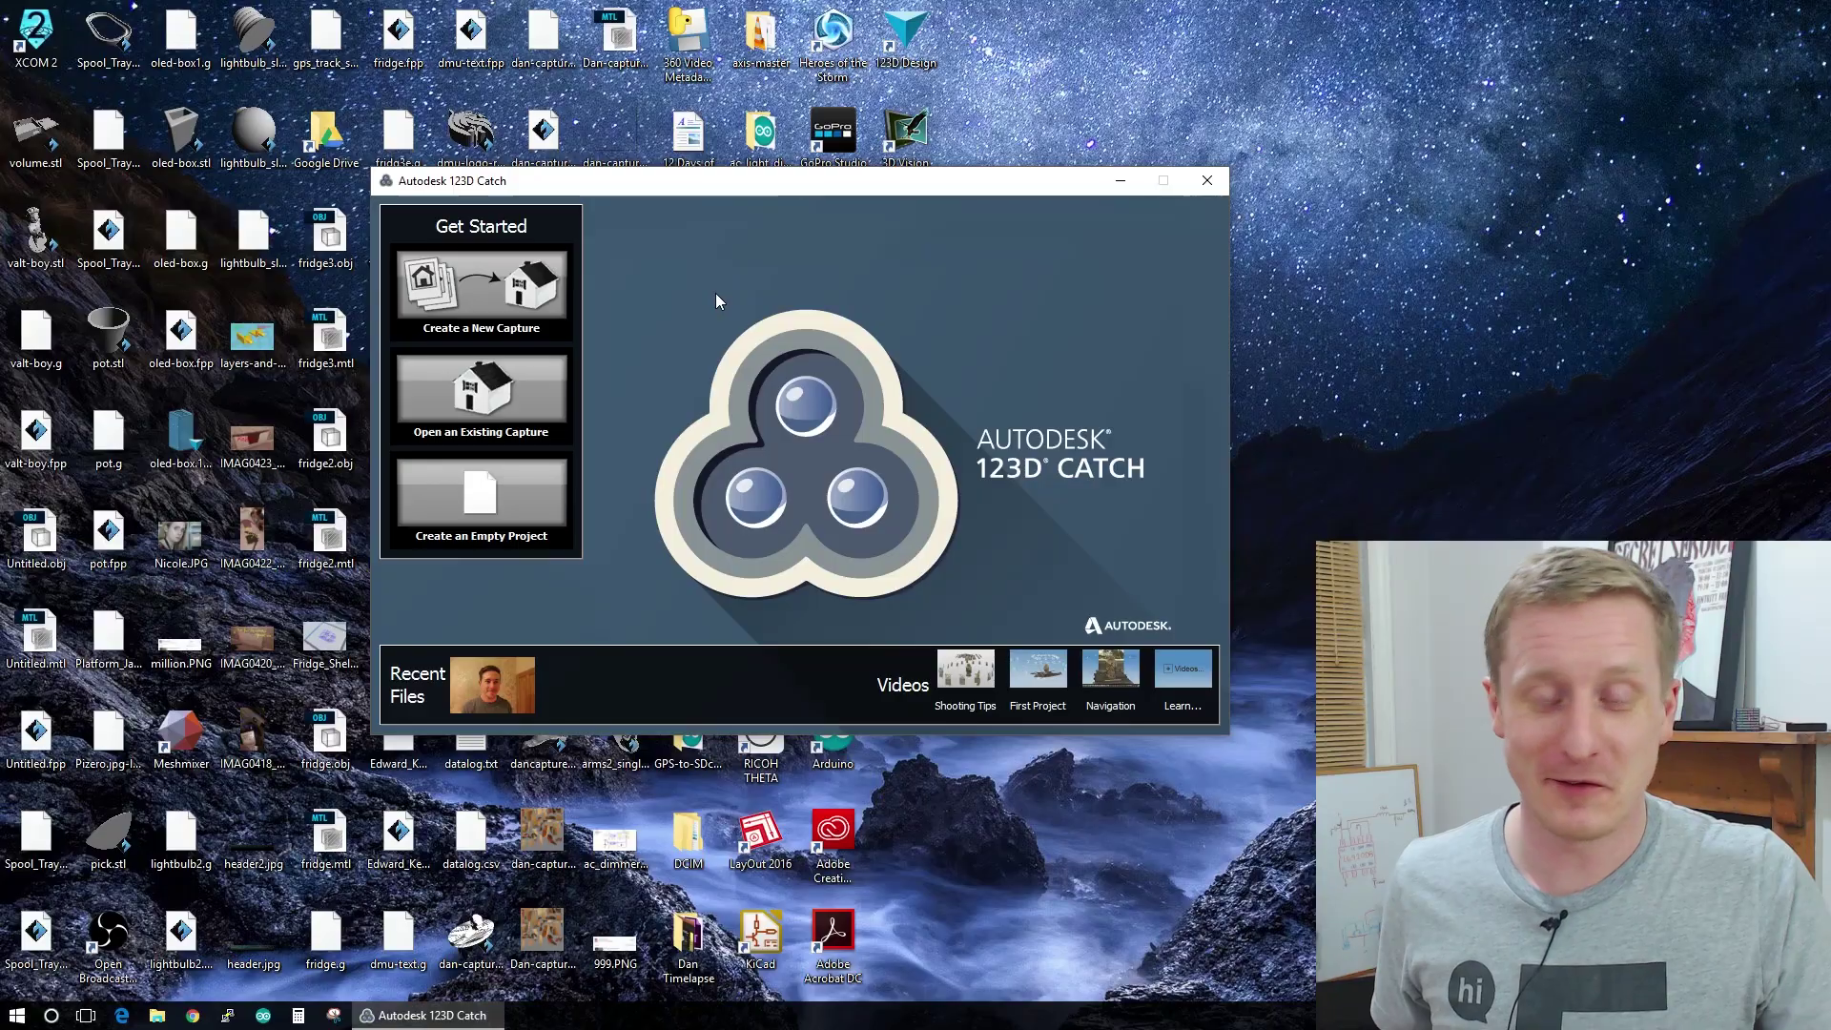
- Start a new capture from photos IMG_9400–IMG_9441 in Desktop > Dan Timelapse > 100CANON
{"action": "left_click", "coordinate": [482, 291]}
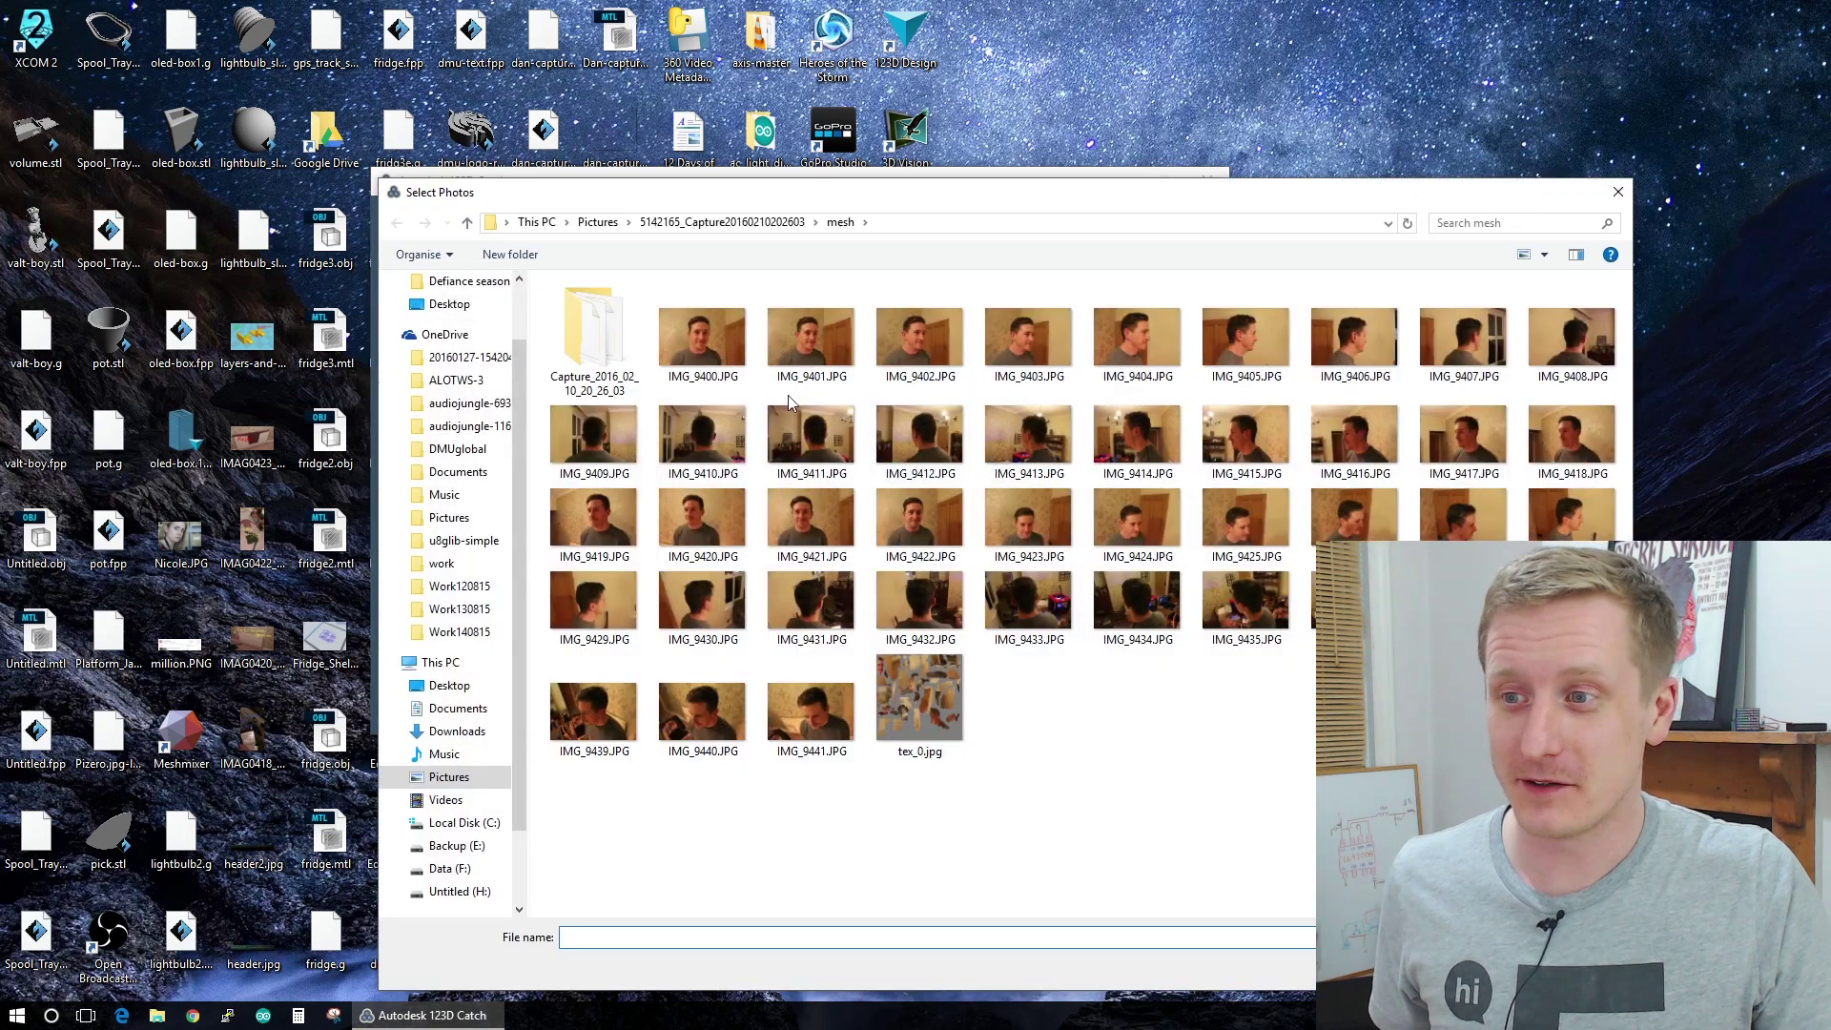
{"action": "left_click", "coordinate": [449, 303]}
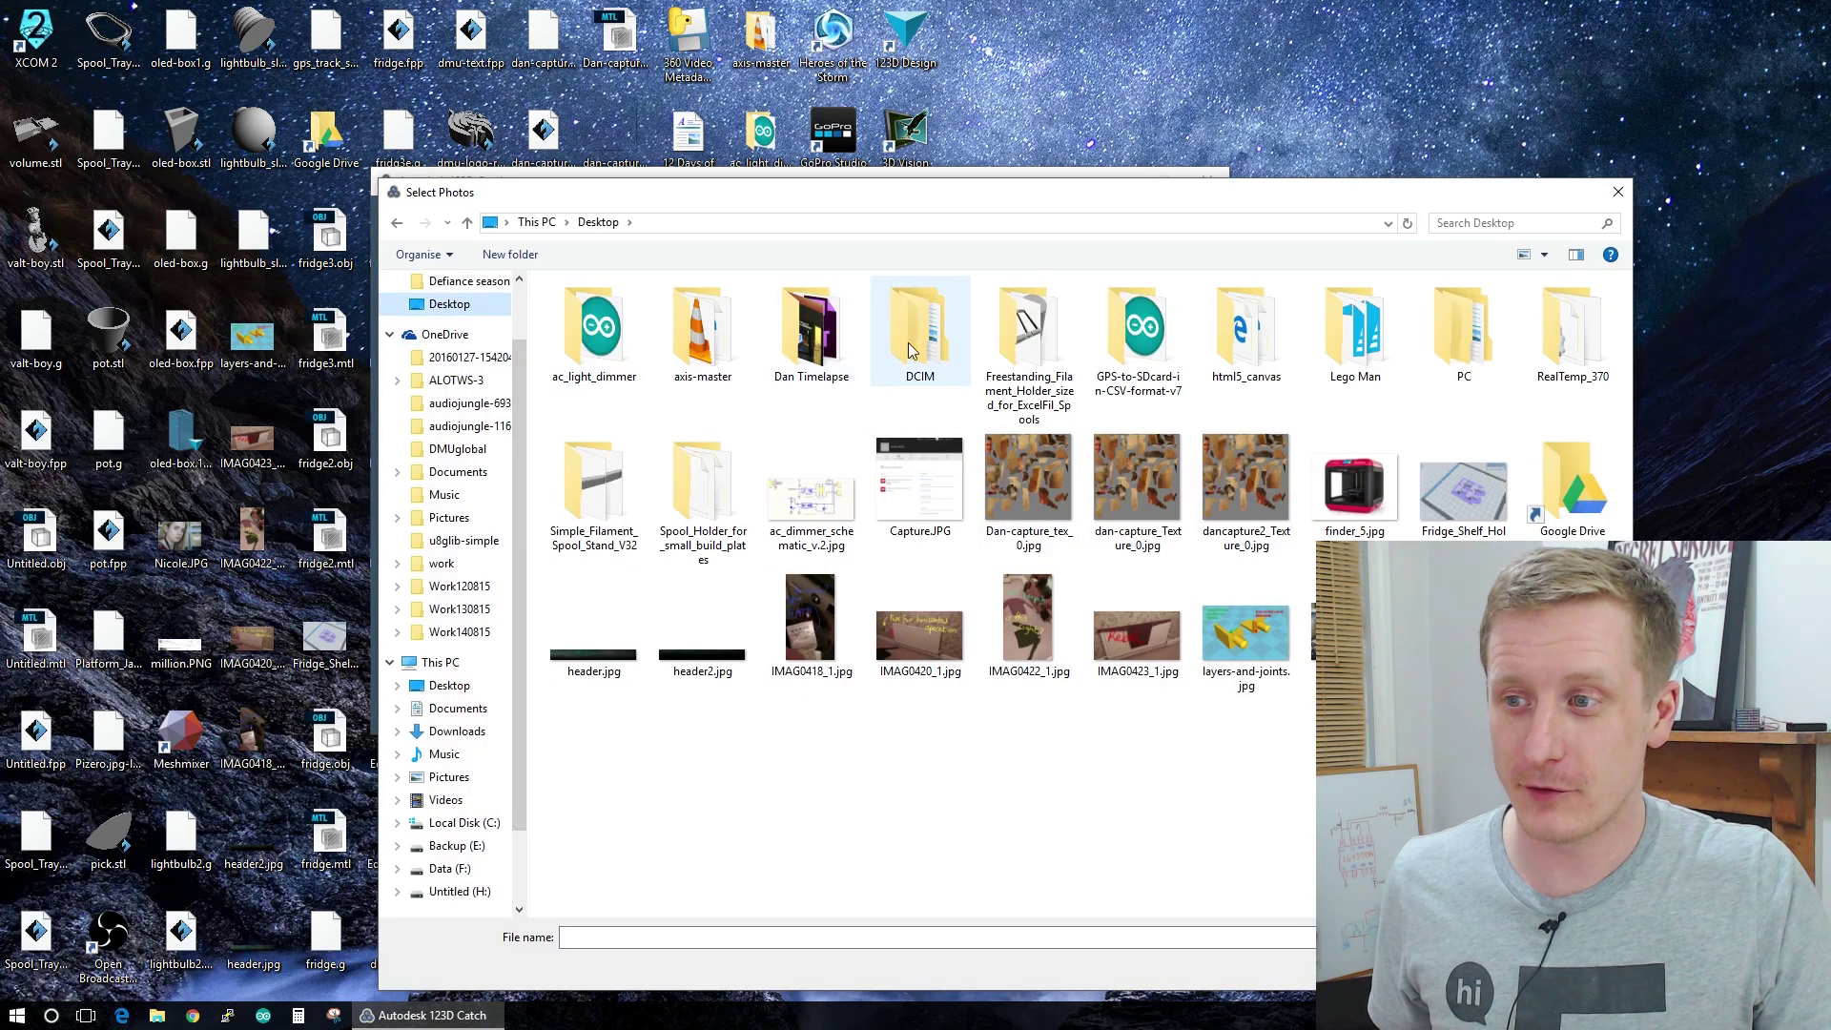
{"action": "double_click", "coordinate": [811, 329]}
{"action": "double_click", "coordinate": [587, 307]}
{"action": "left_click", "coordinate": [658, 311]}
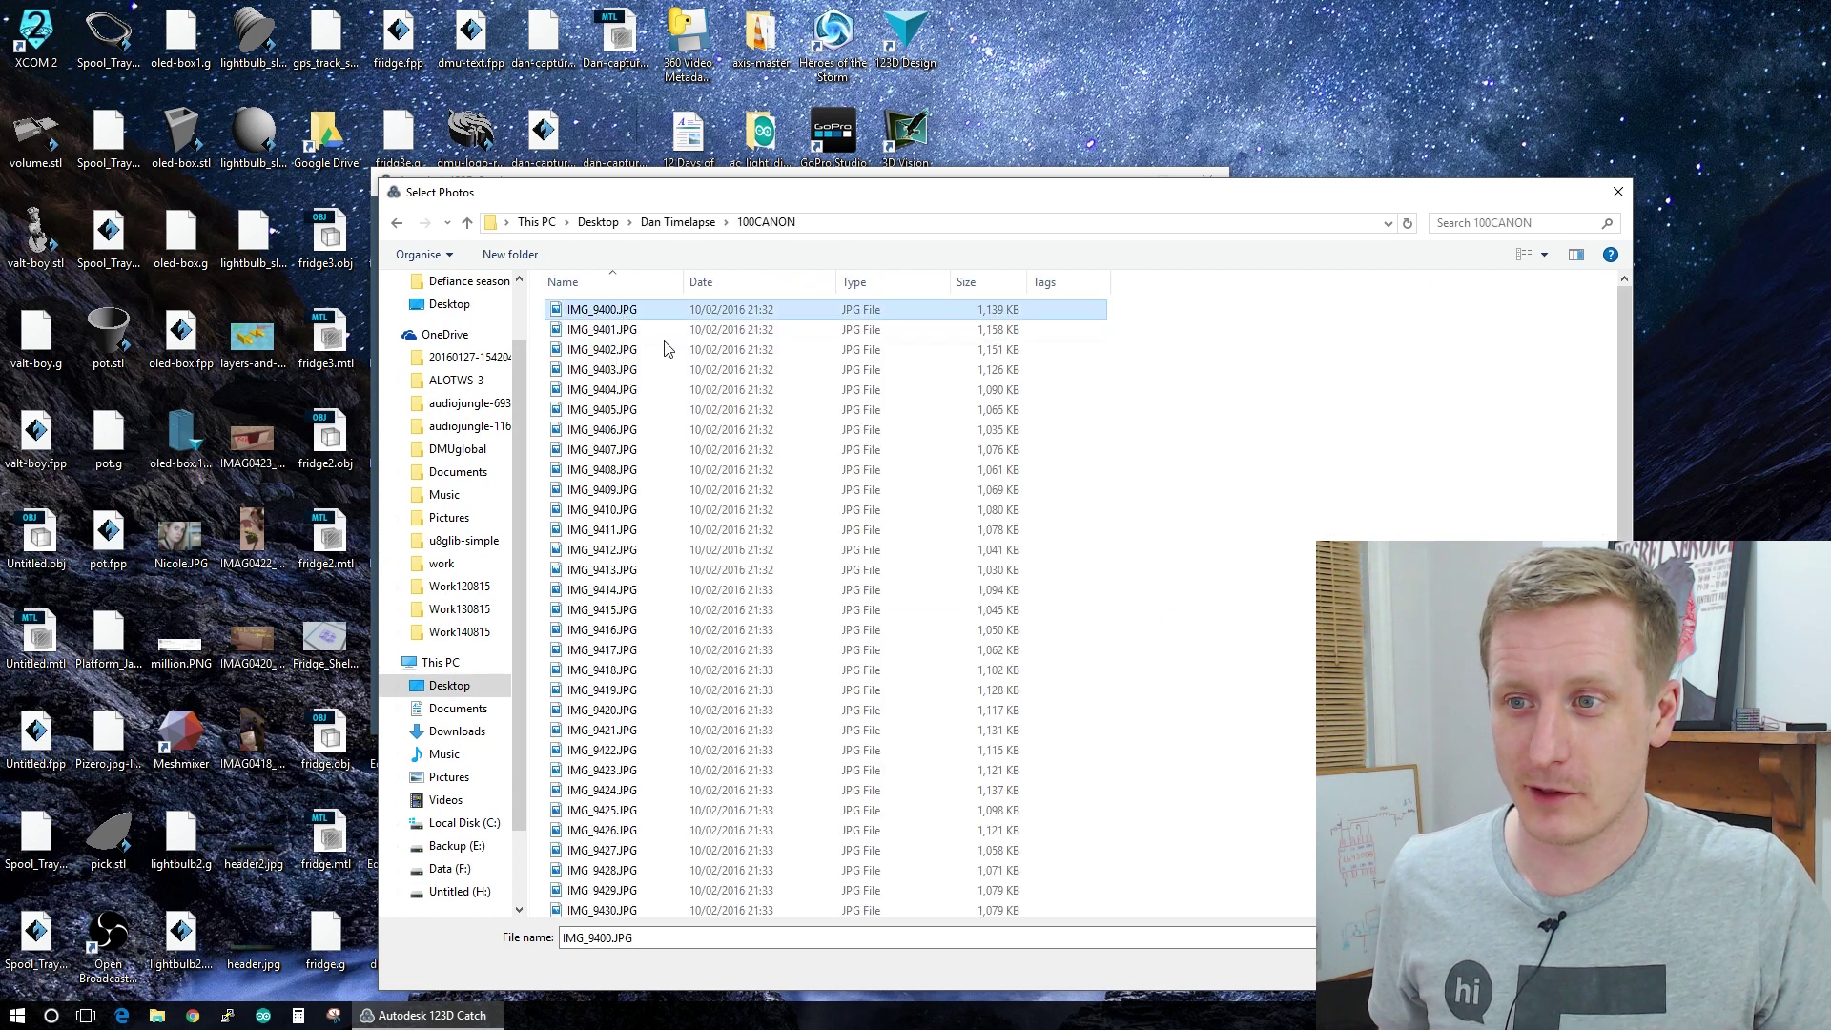
{"action": "scroll", "coordinate": [830, 449], "scroll_direction": "down", "scroll_amount": 4}
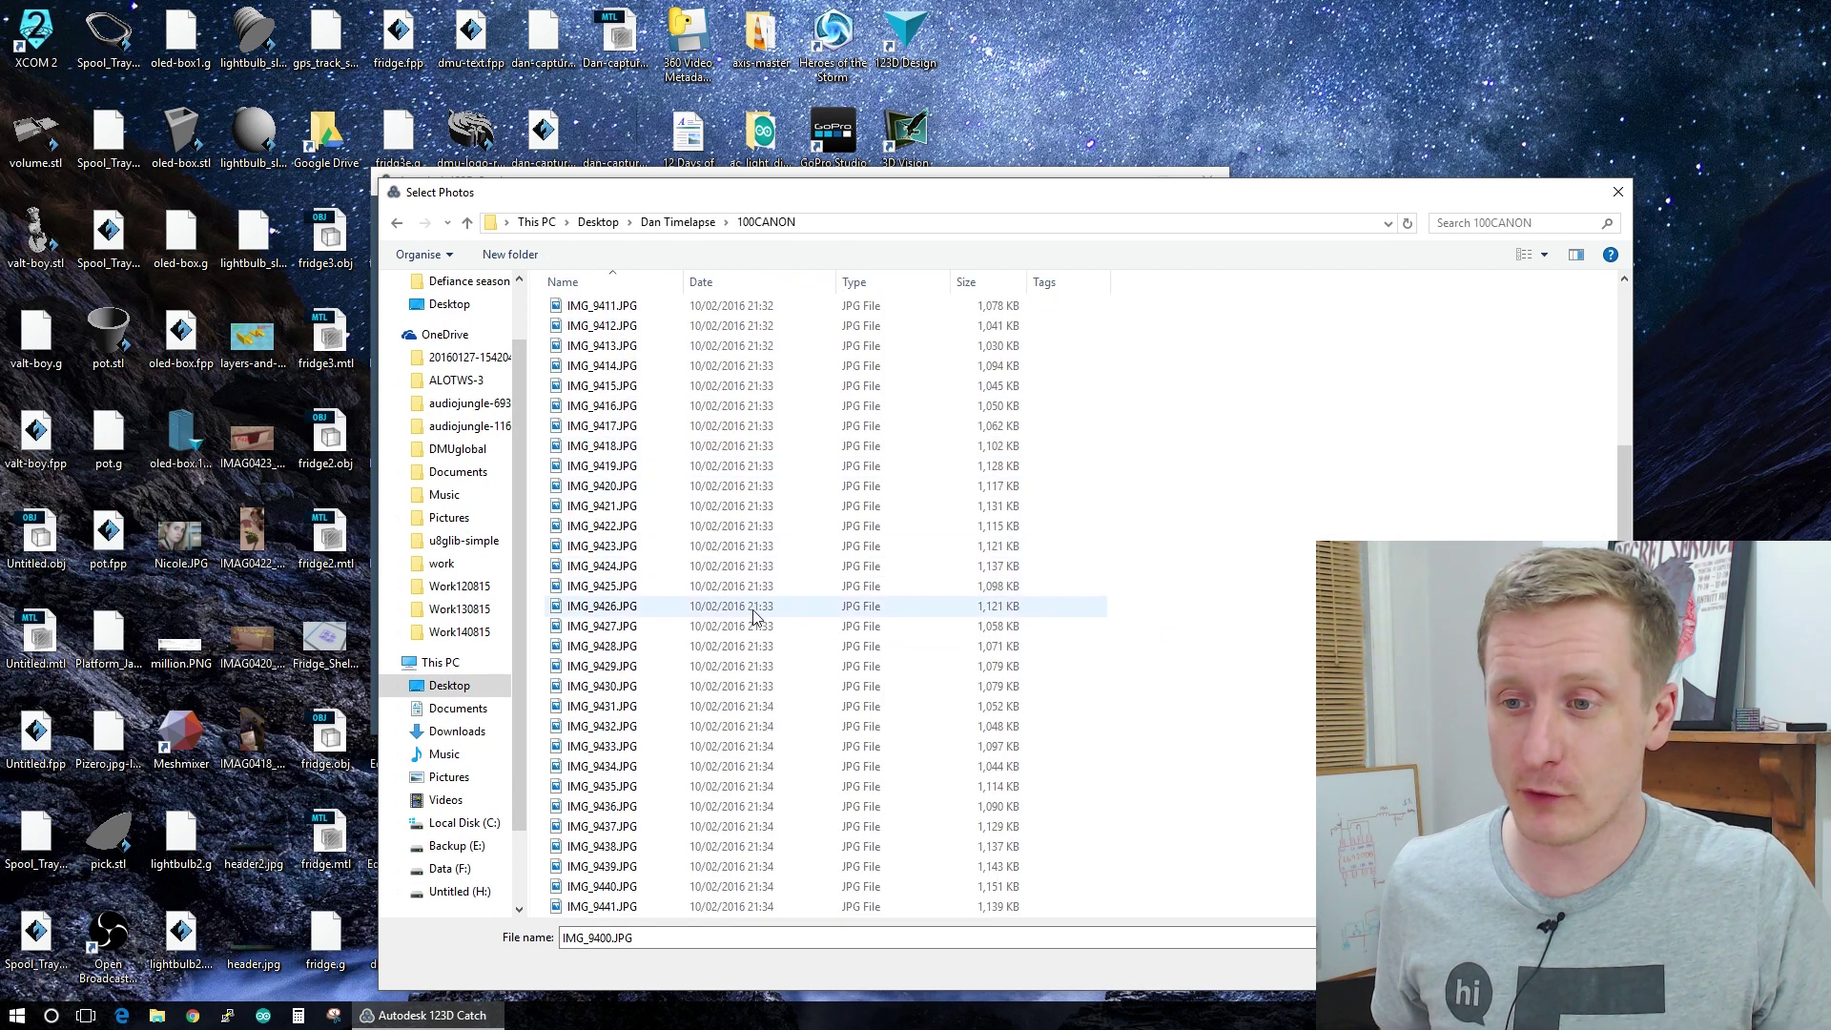
{"action": "left_click", "coordinate": [601, 906], "text": "shift"}
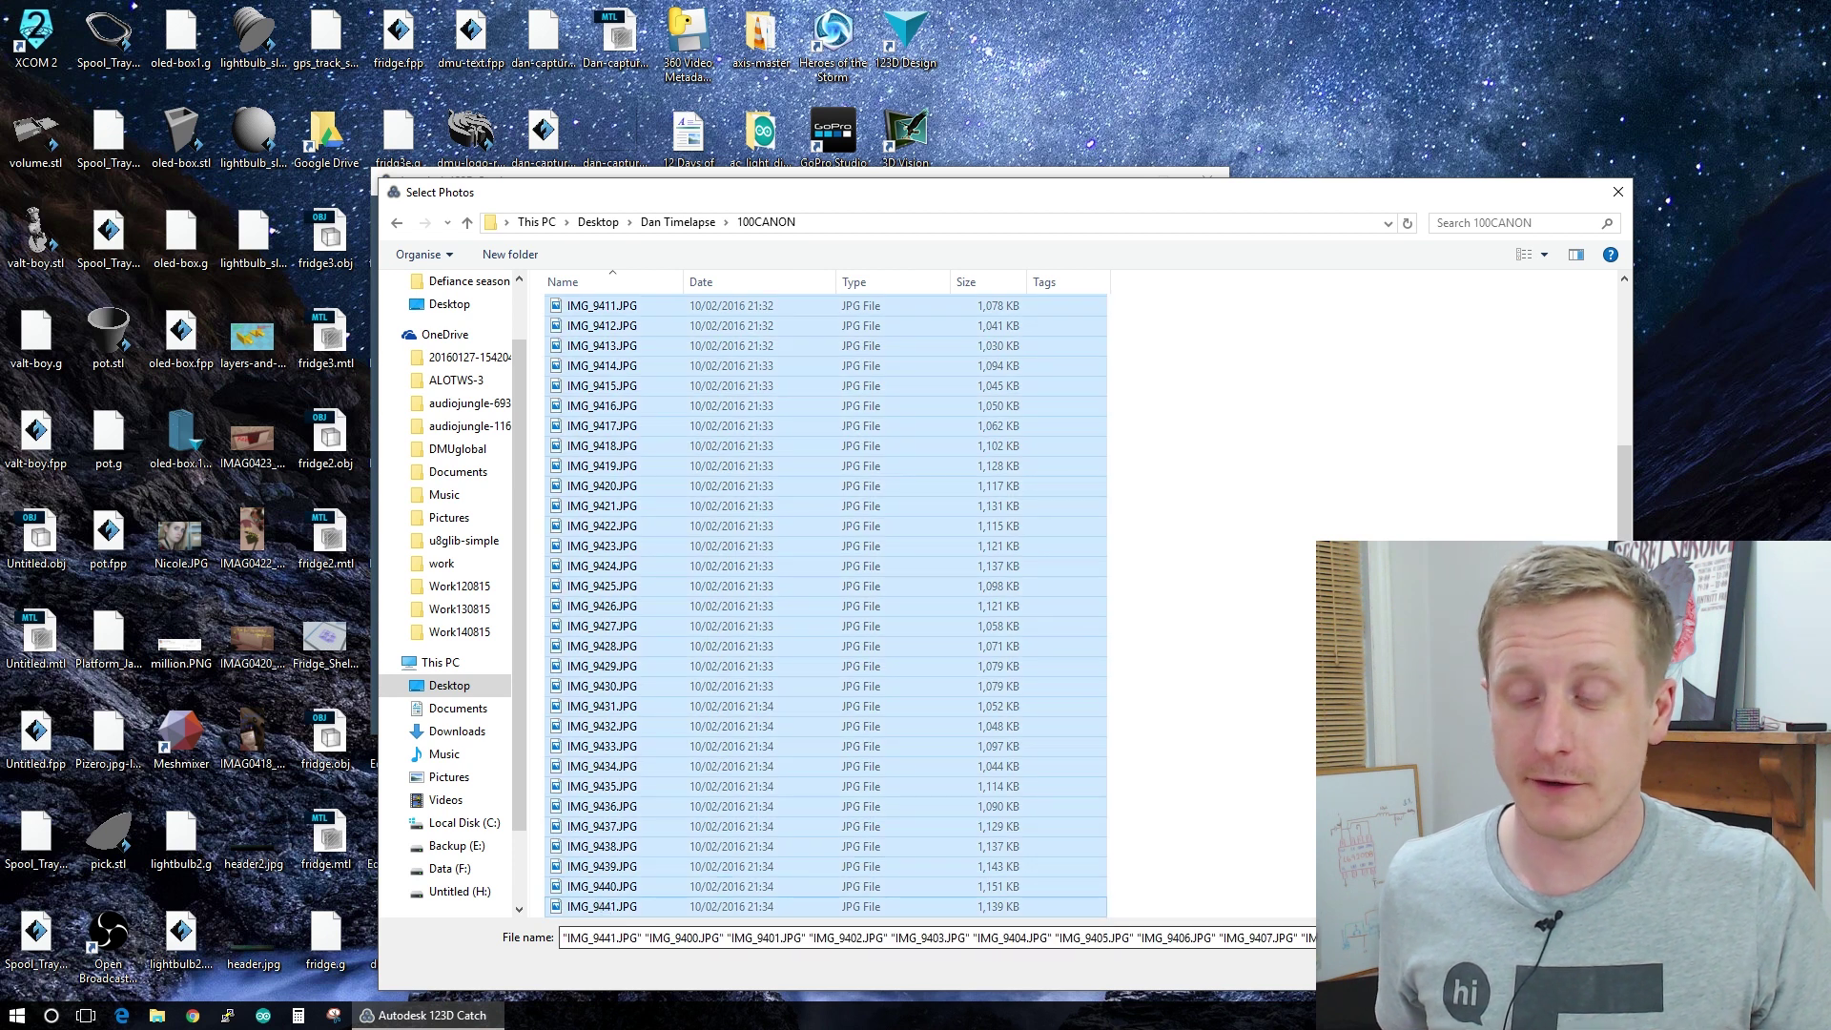
{"action": "key", "text": "Return"}
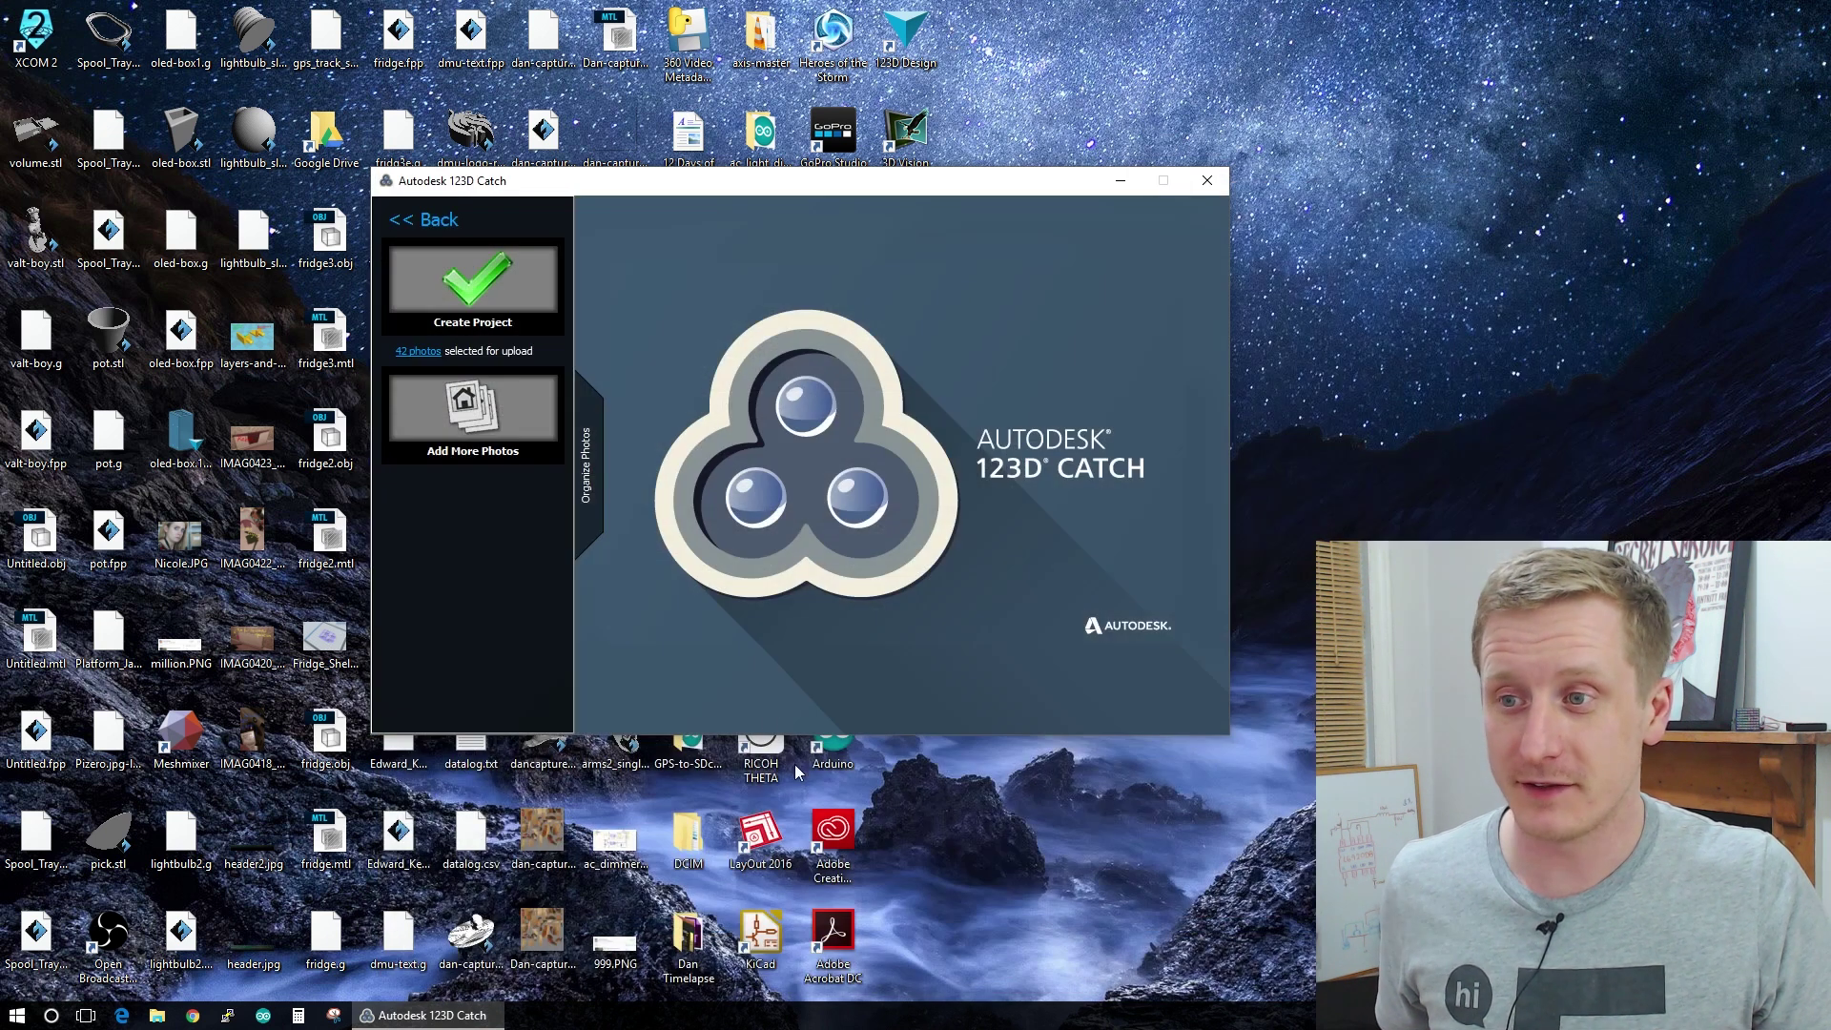
- Create the project with the description 'Person' and submit it for upload
{"action": "left_click", "coordinate": [467, 289]}
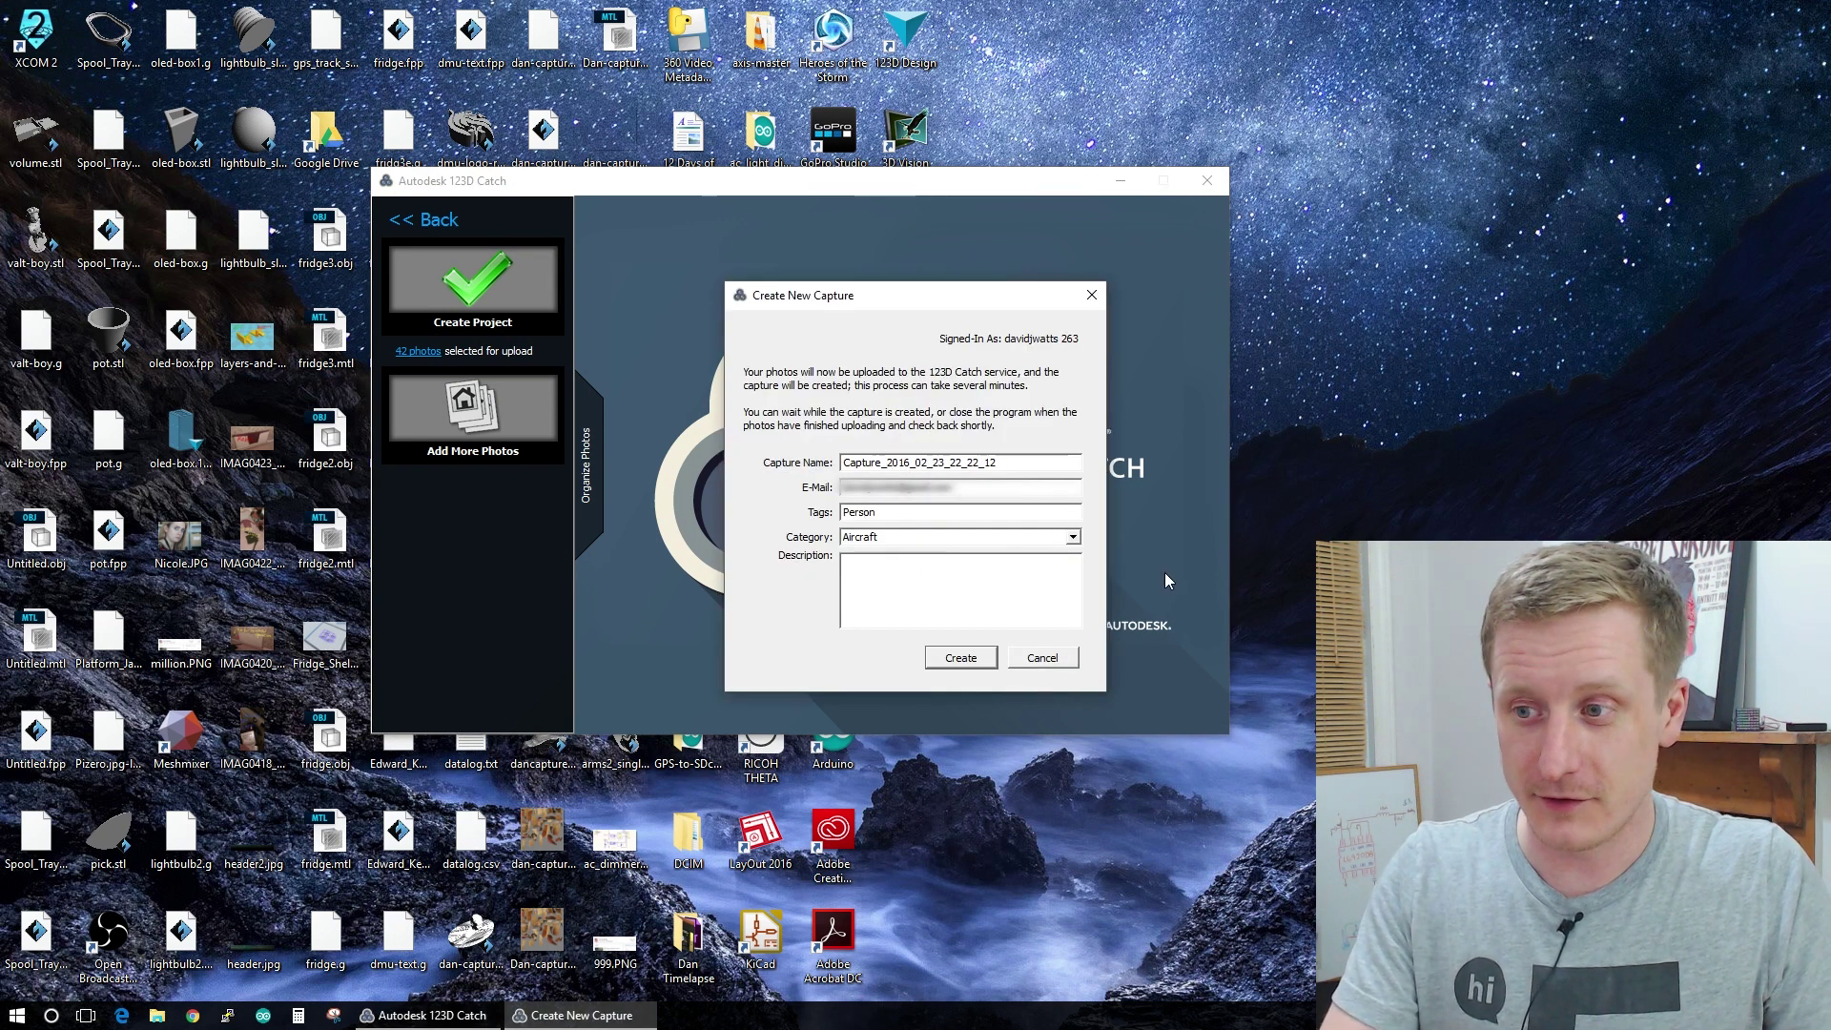
{"action": "key", "text": "Tab"}
{"action": "key", "text": "Tab"}
{"action": "type", "text": "Pe"}
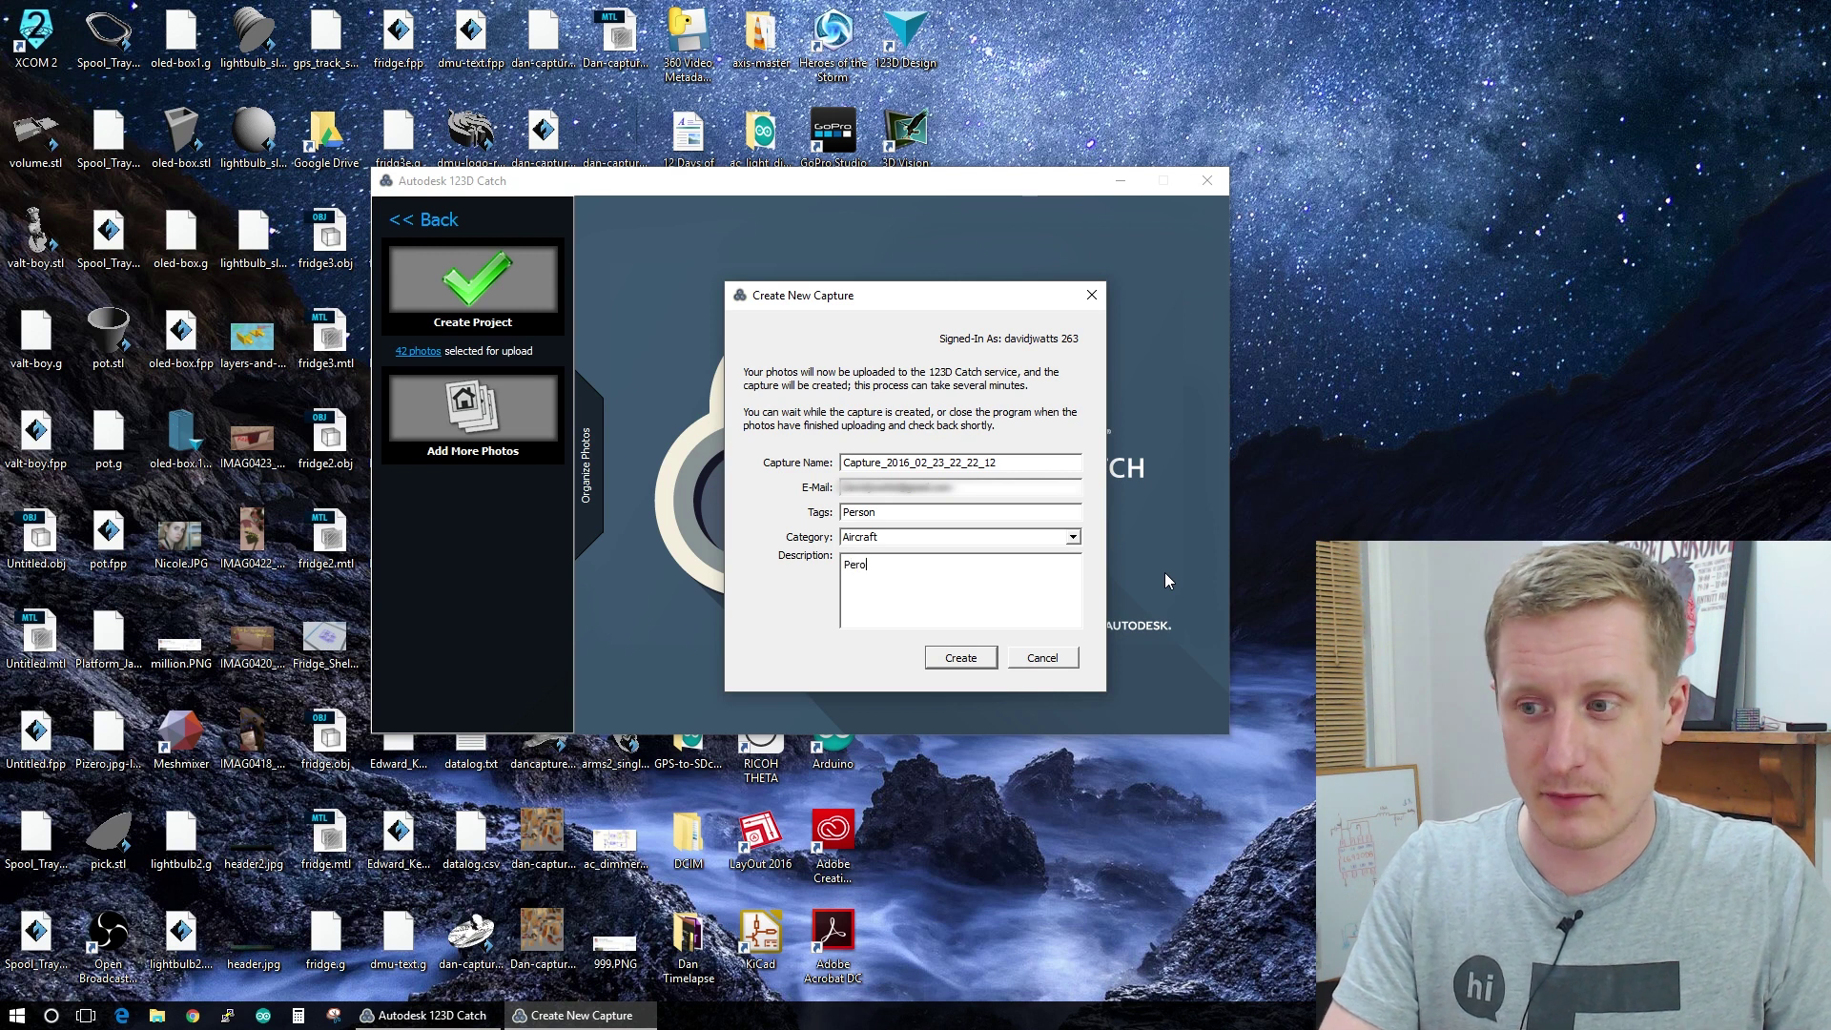
{"action": "type", "text": "rson"}
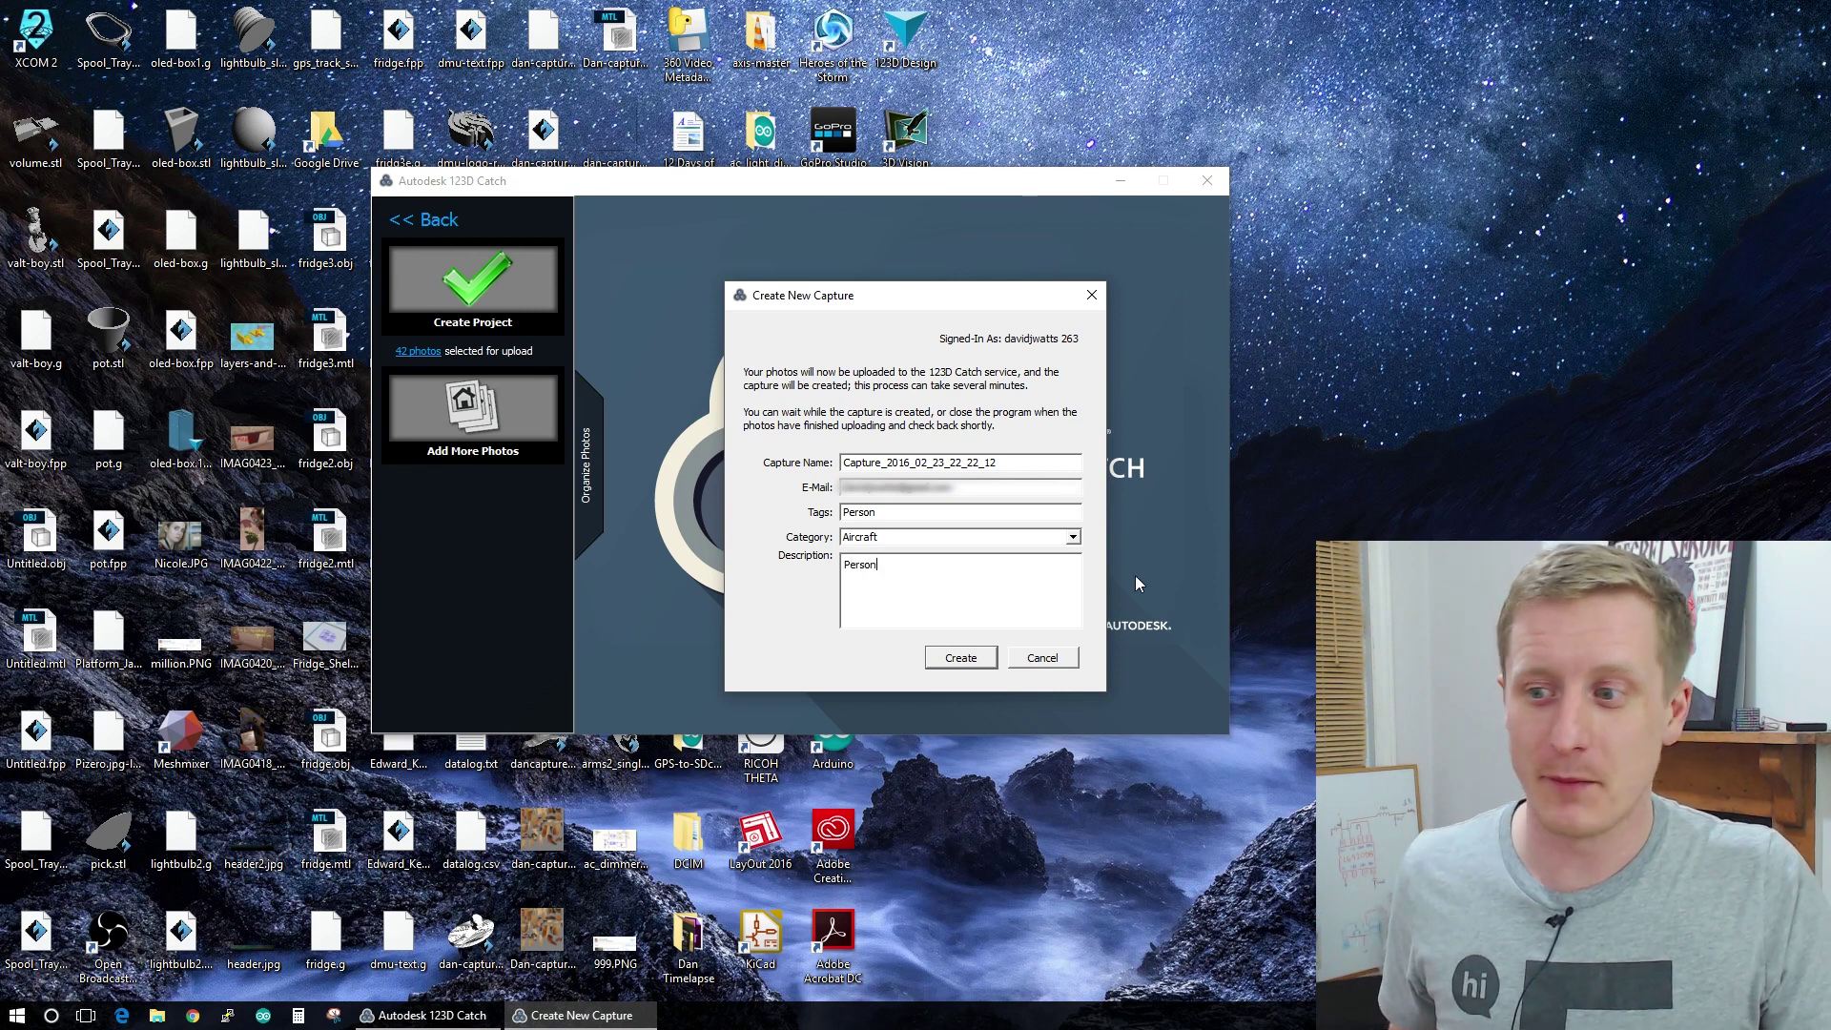
{"action": "left_click", "coordinate": [949, 658]}
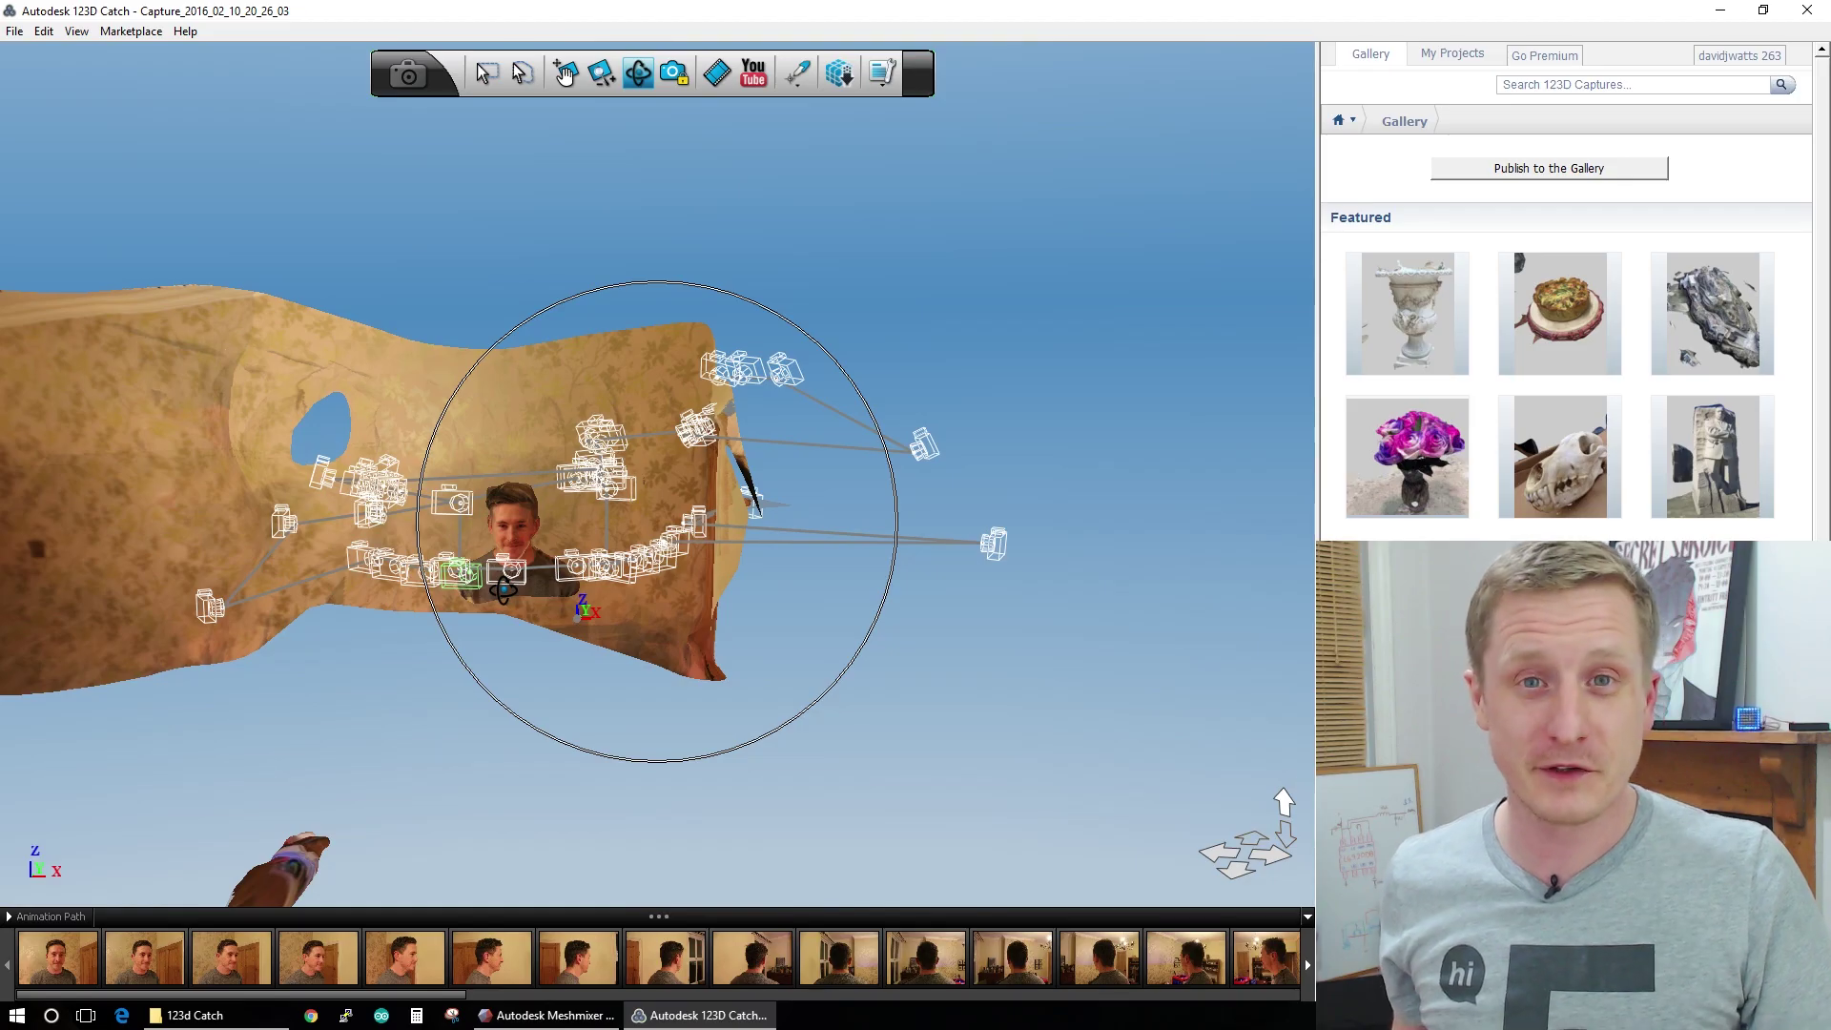
- Orbit the capture, view it from the IMG_9400 and IMG_9424 camera positions, then return to the overall view
{"action": "left_click_drag", "start_coordinate": [502, 589], "coordinate": [576, 493]}
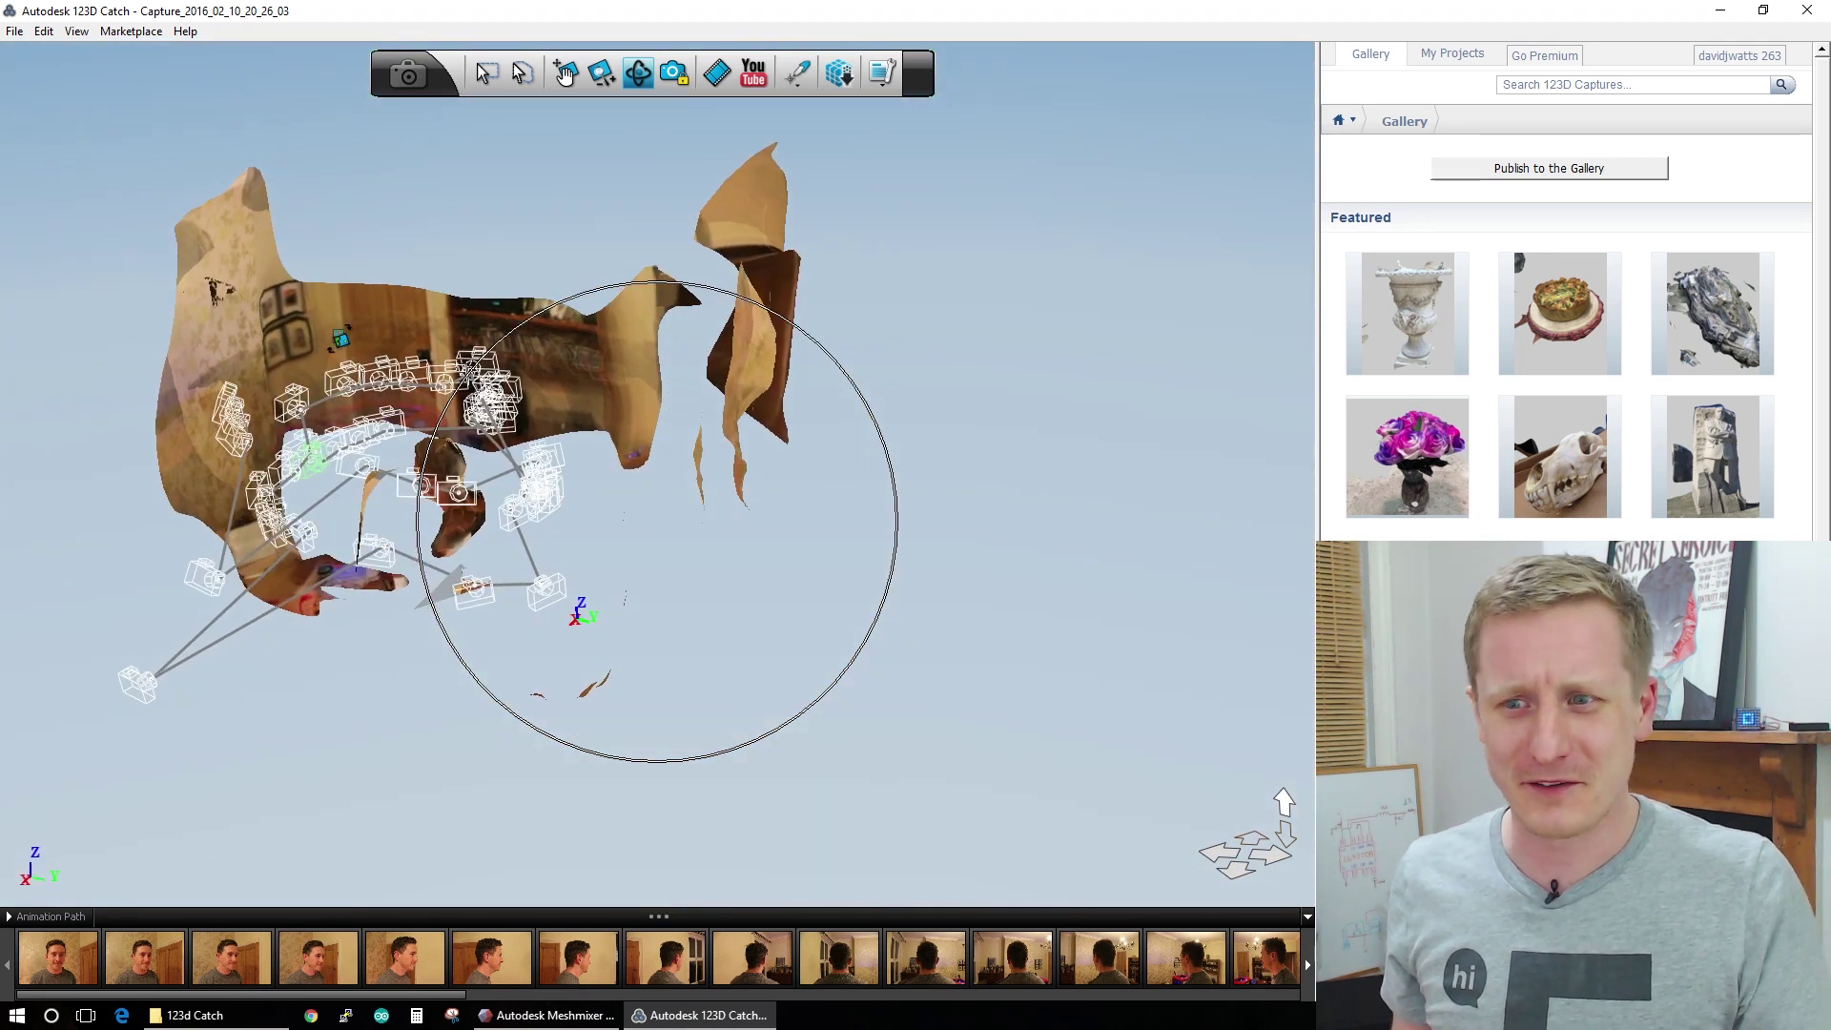
{"action": "left_click_drag", "start_coordinate": [267, 489], "coordinate": [481, 580]}
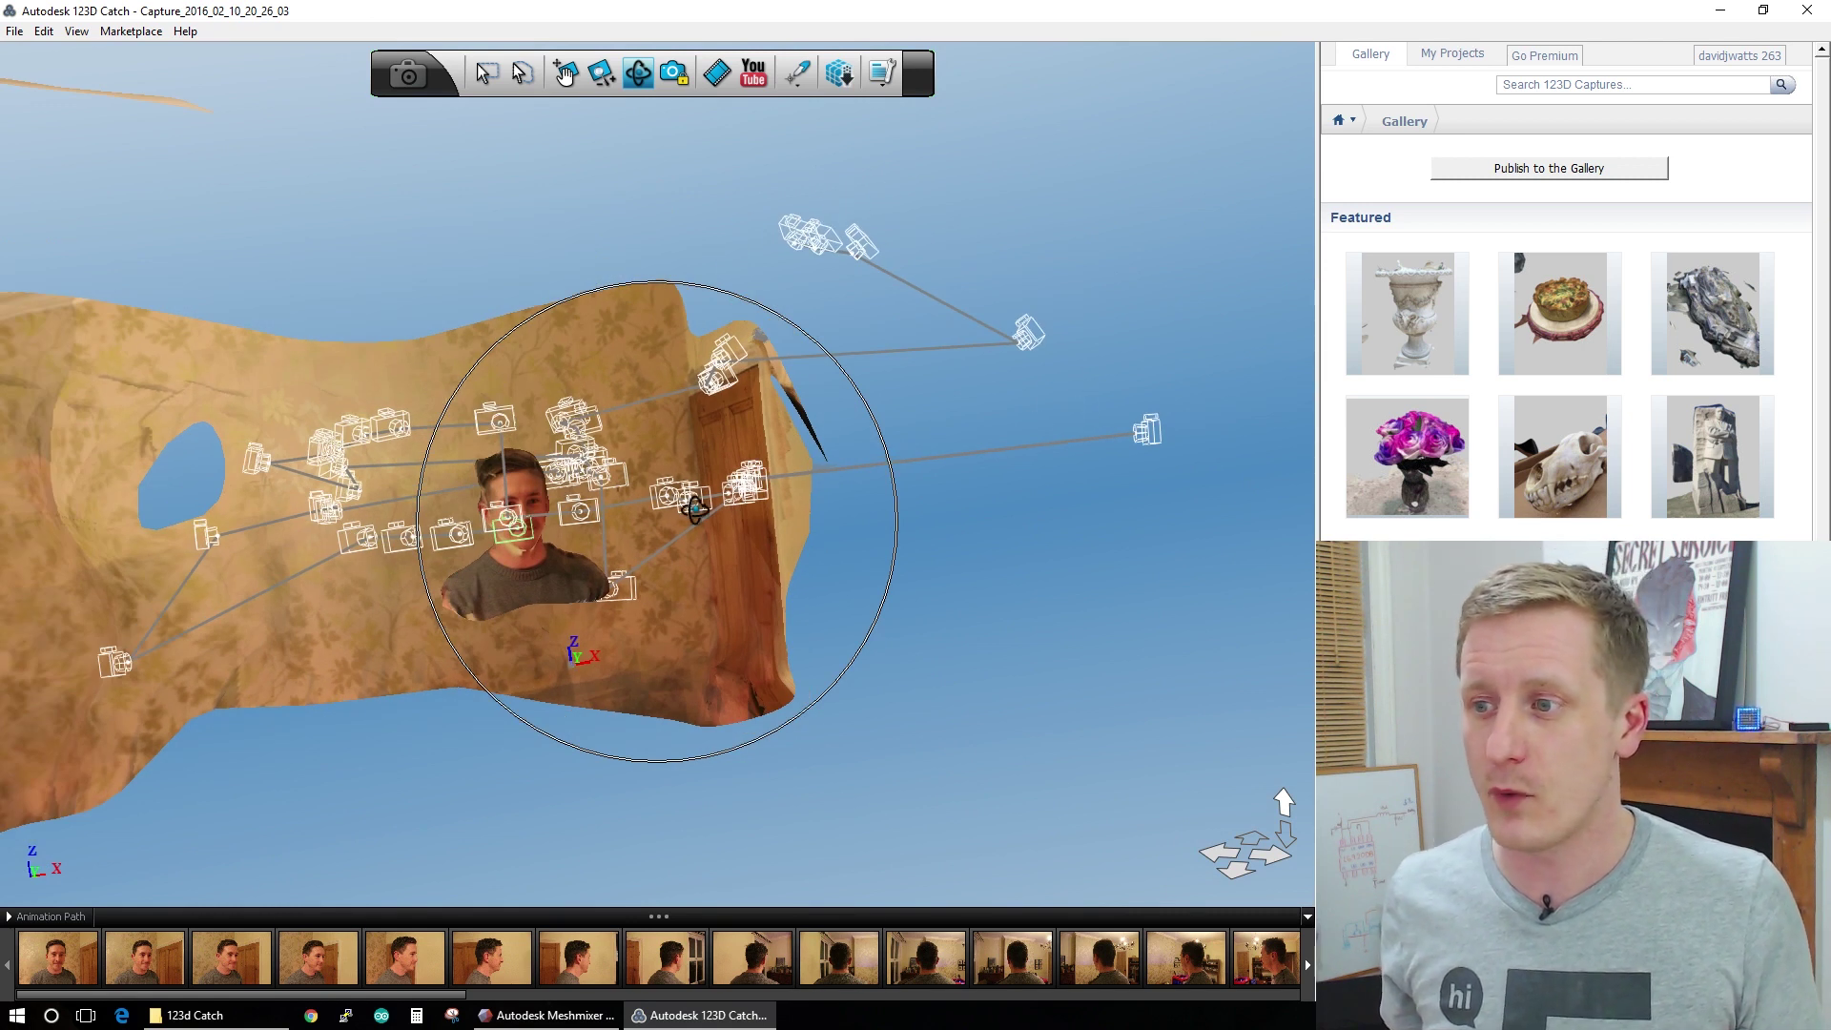
{"action": "left_click", "coordinate": [45, 968]}
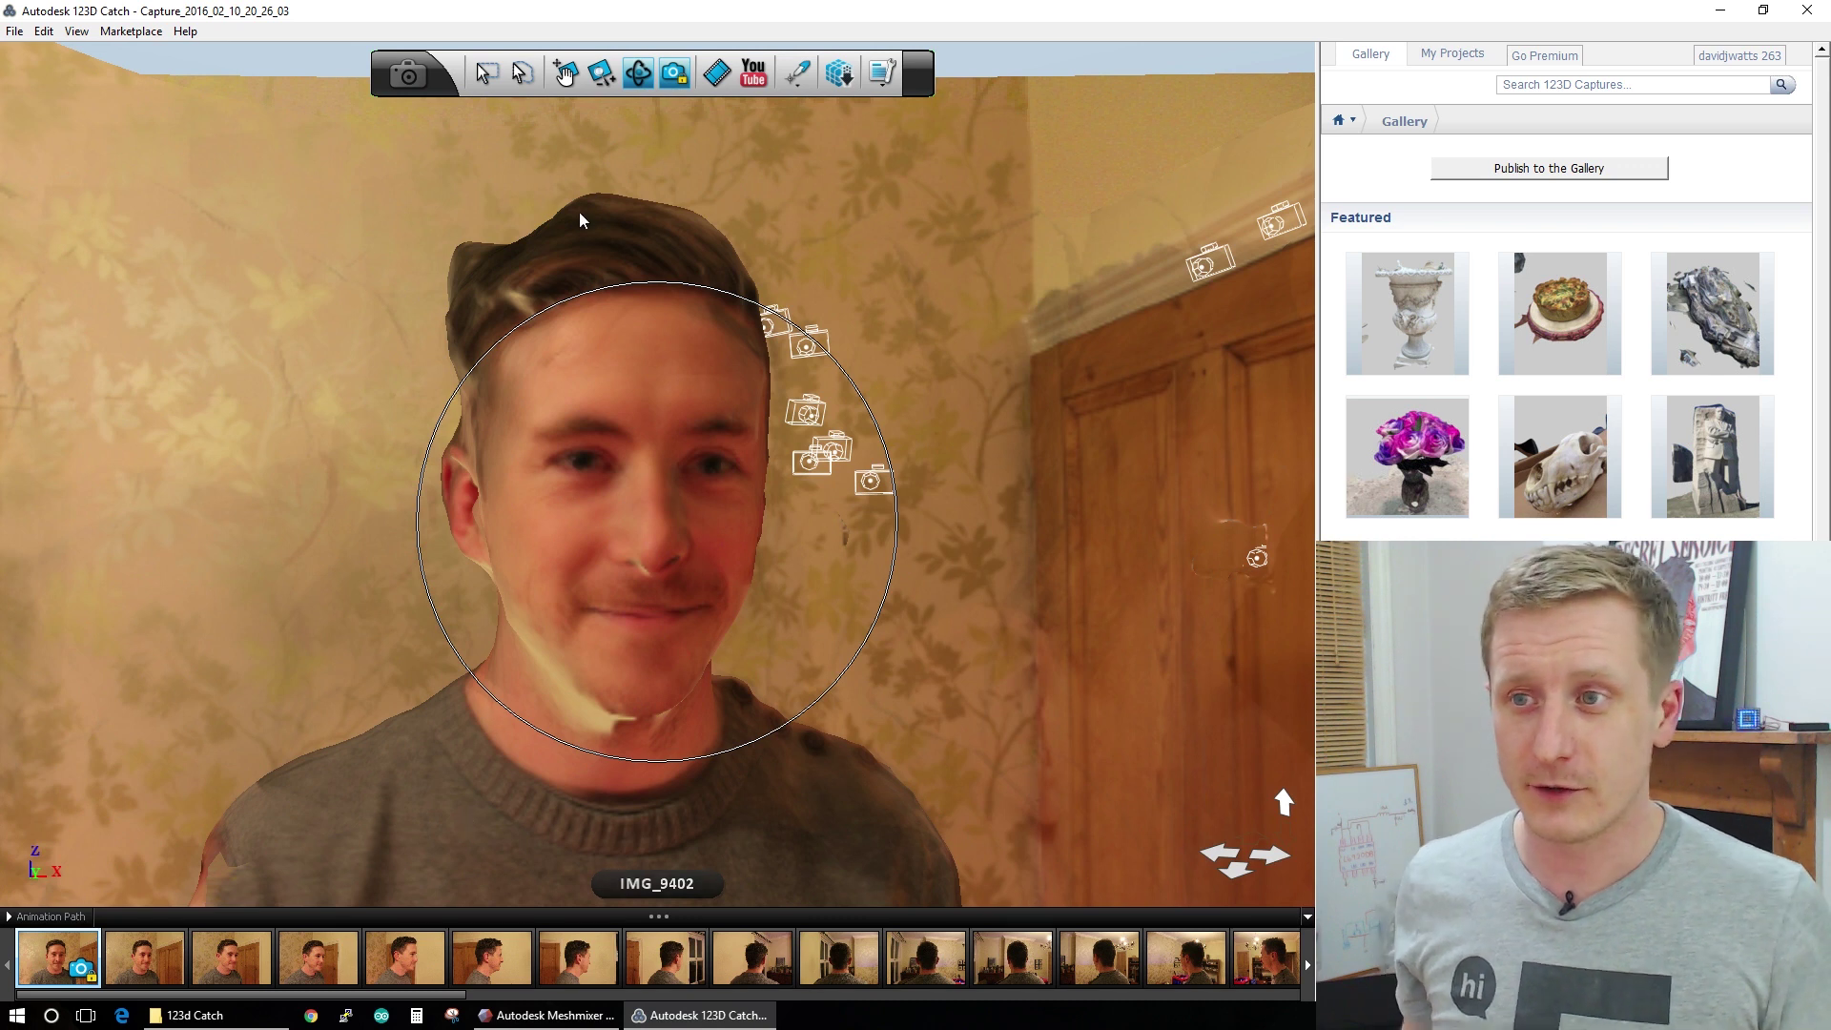
{"action": "left_click", "coordinate": [76, 958]}
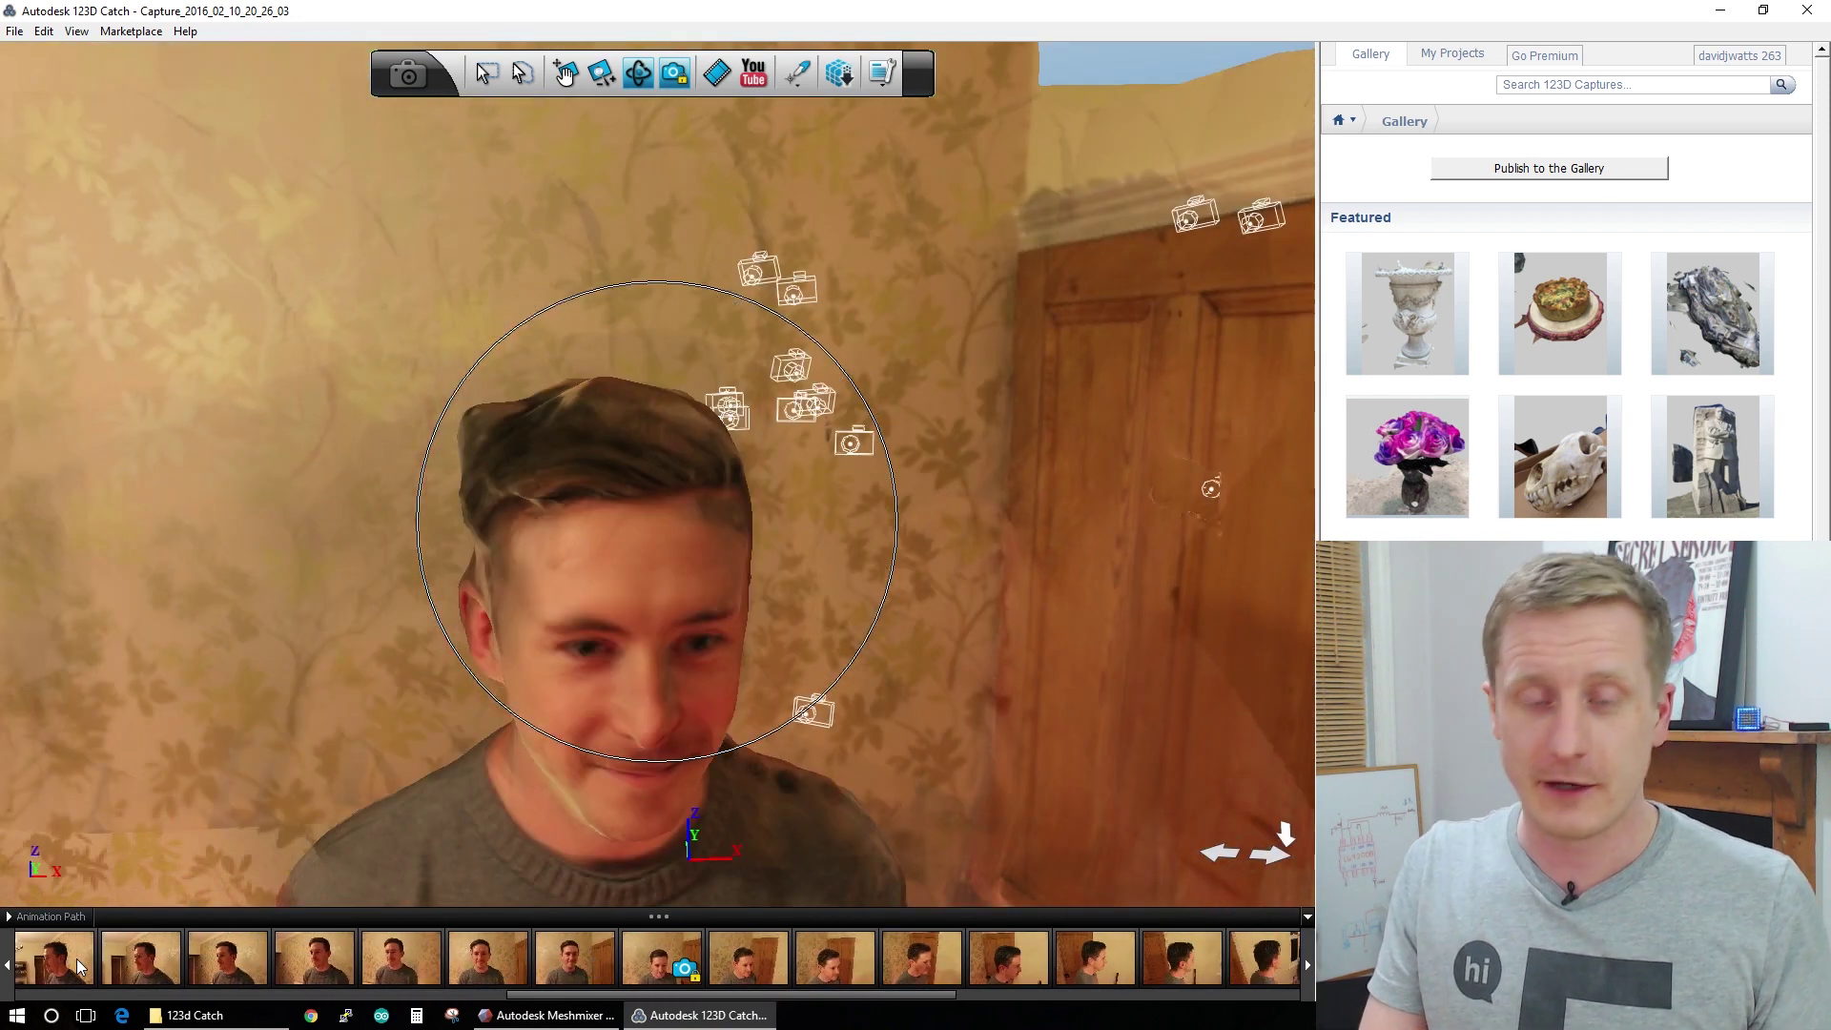
{"action": "left_click", "coordinate": [76, 958]}
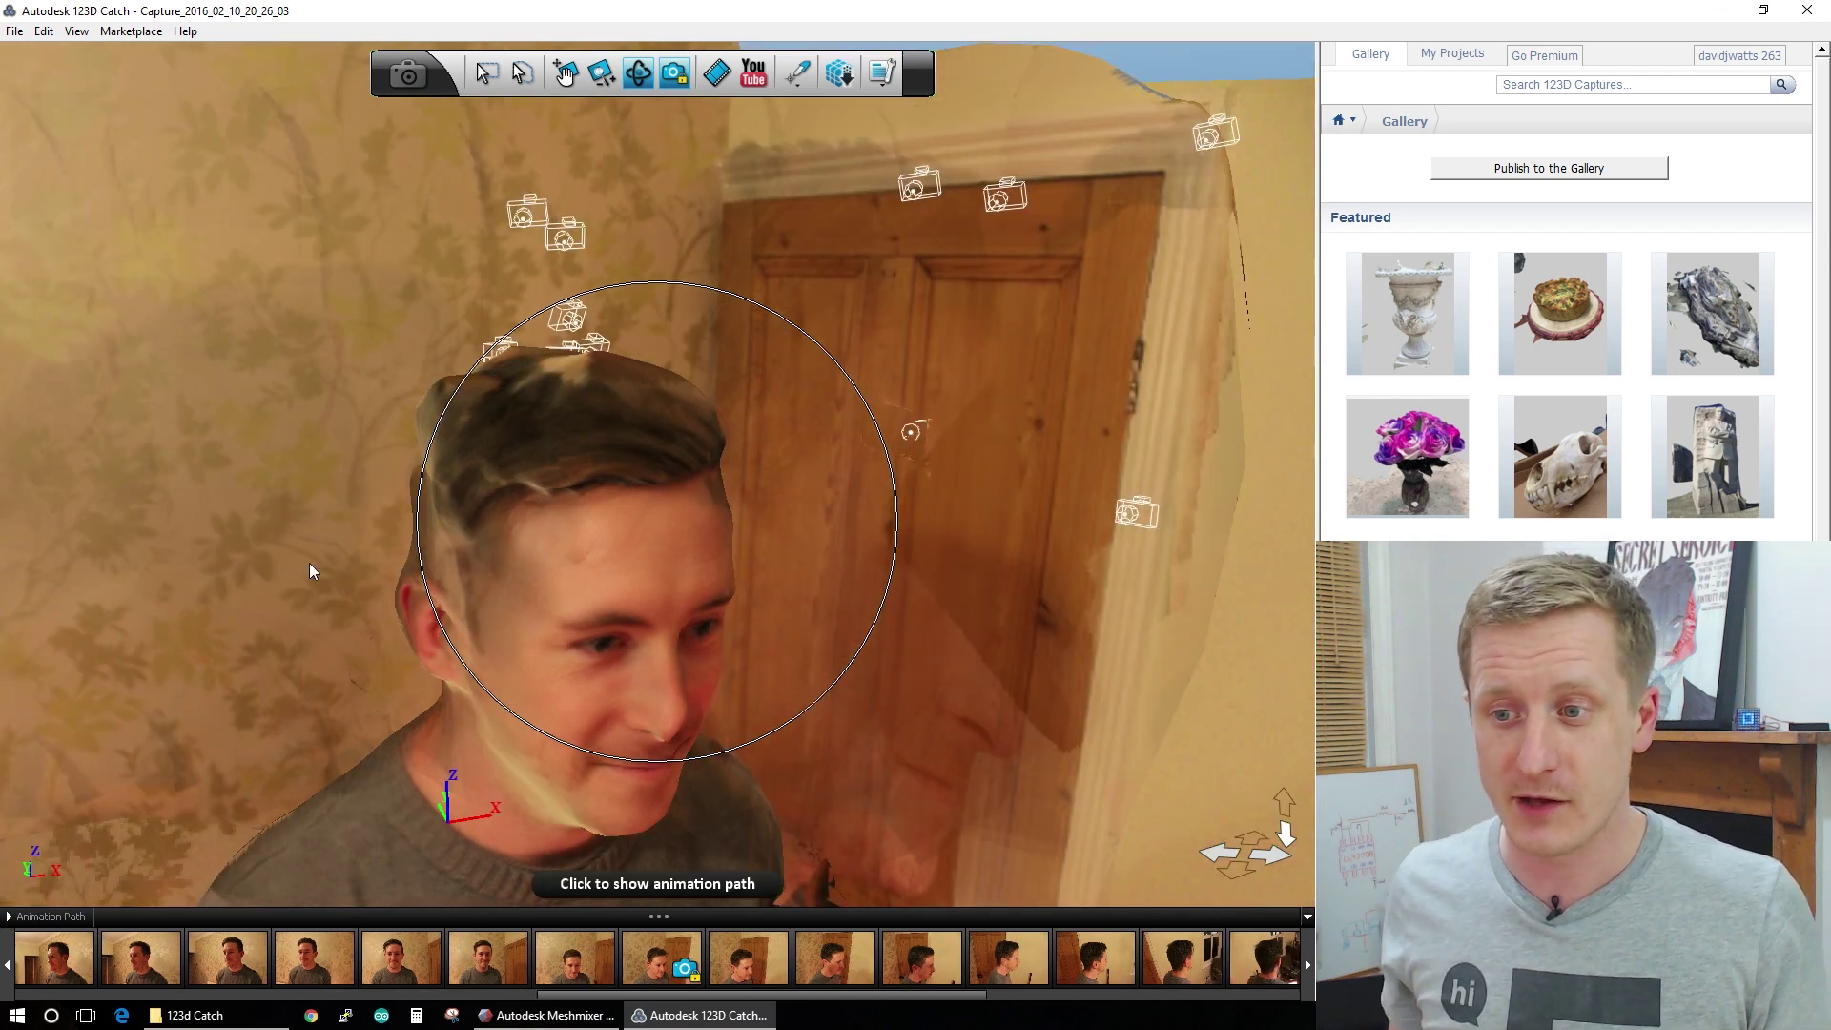
{"action": "scroll", "coordinate": [438, 552], "scroll_direction": "down", "scroll_amount": 3}
{"action": "scroll", "coordinate": [453, 572], "scroll_direction": "down", "scroll_amount": 4}
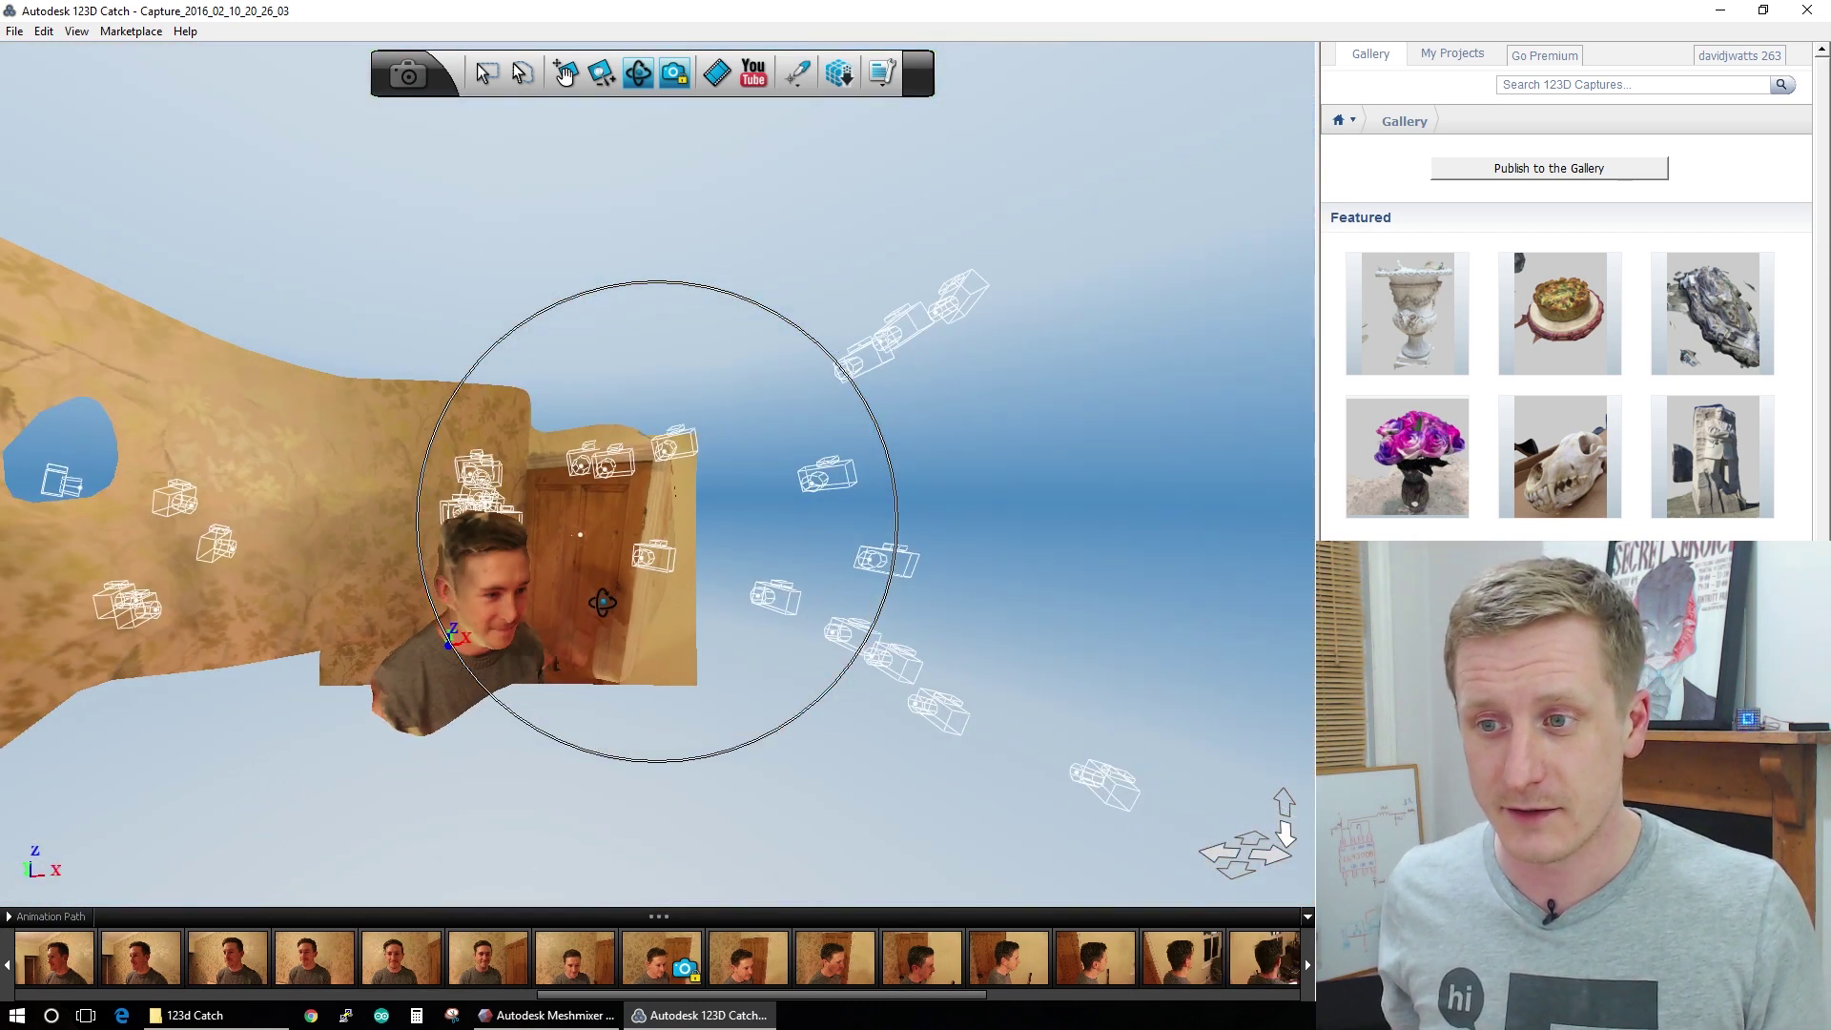
{"action": "scroll", "coordinate": [575, 640], "scroll_direction": "up", "scroll_amount": 3}
{"action": "left_click", "coordinate": [651, 958]}
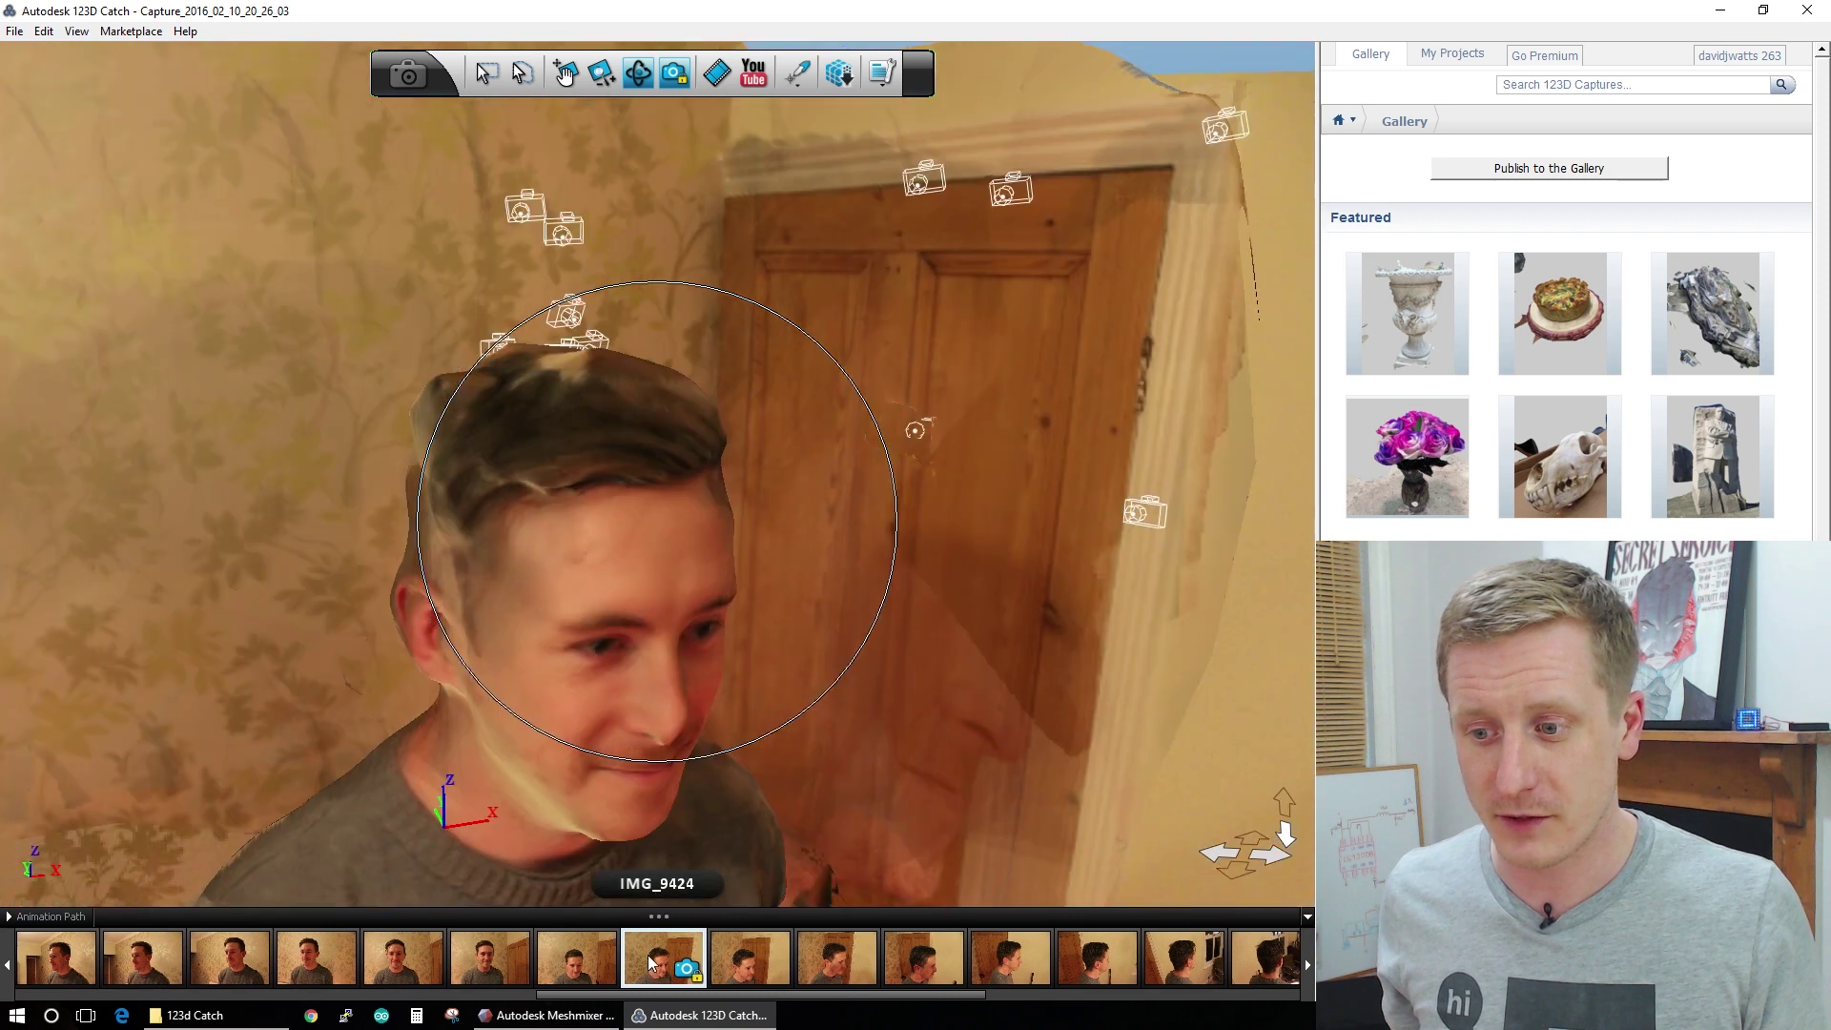
{"action": "left_click", "coordinate": [679, 72]}
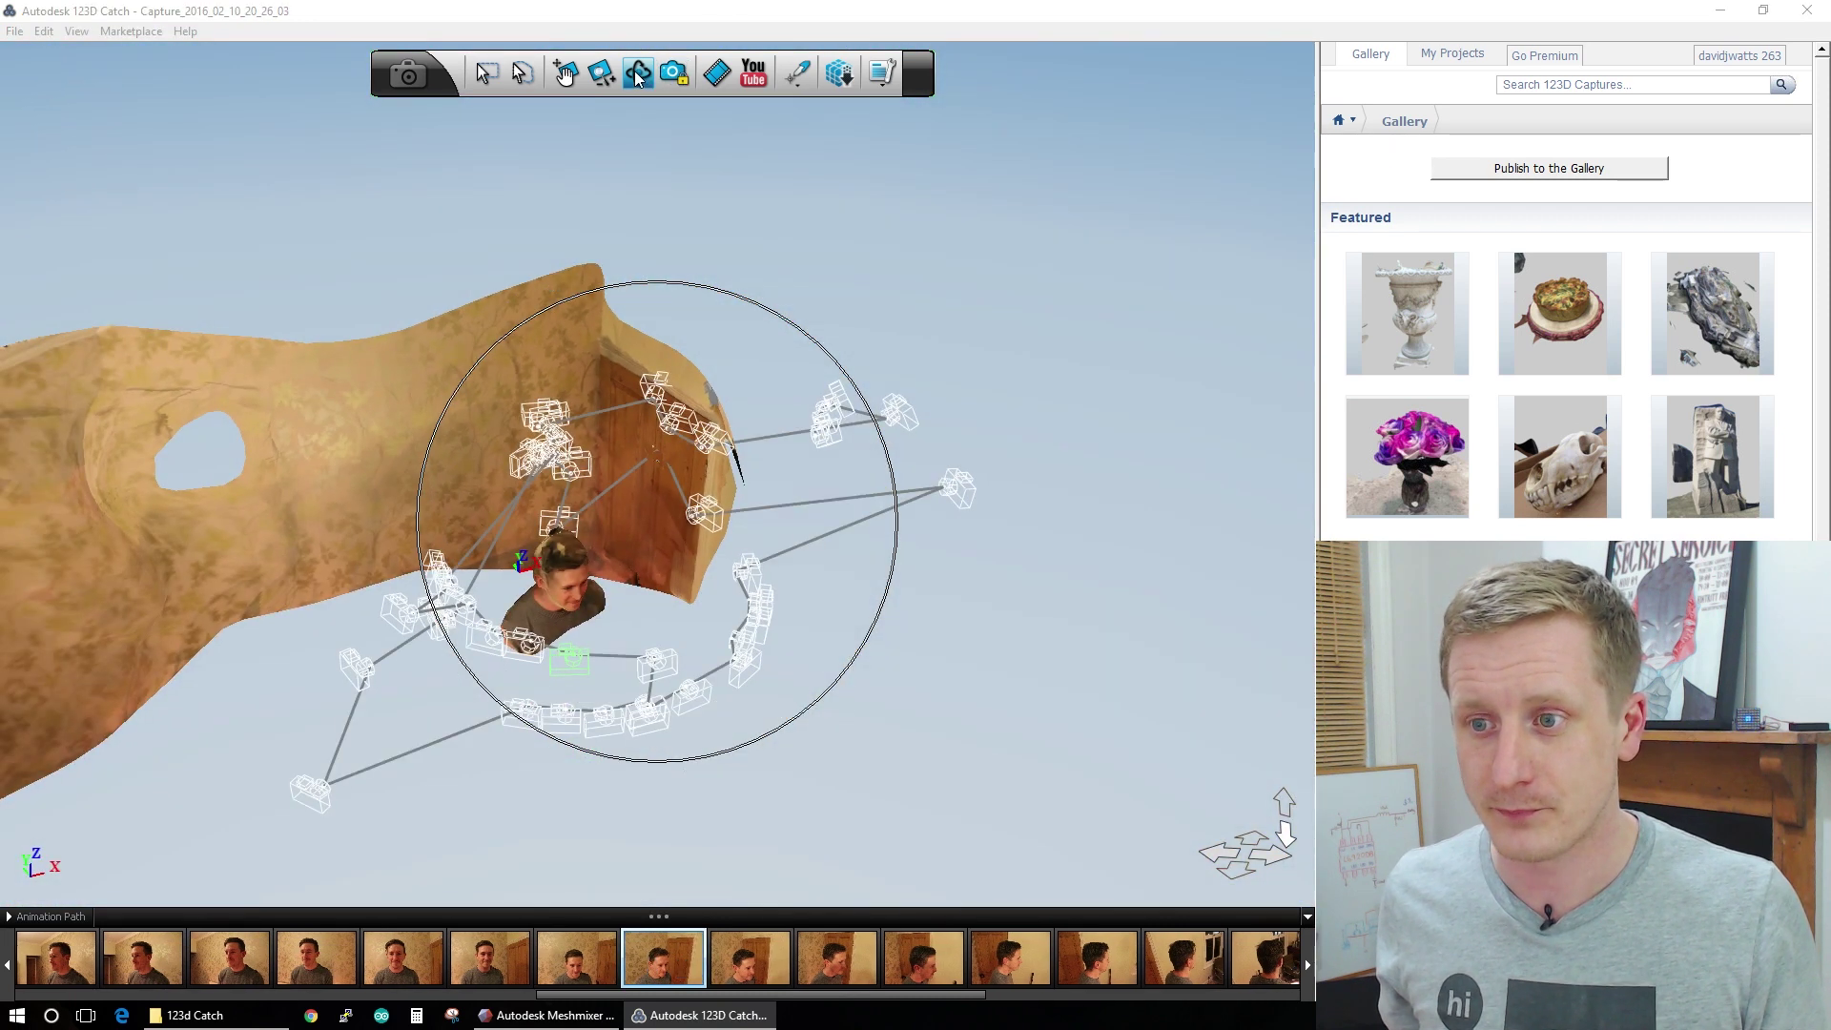
- Orbit the scan round to a top-down view of the head and room
{"action": "left_click", "coordinate": [638, 71]}
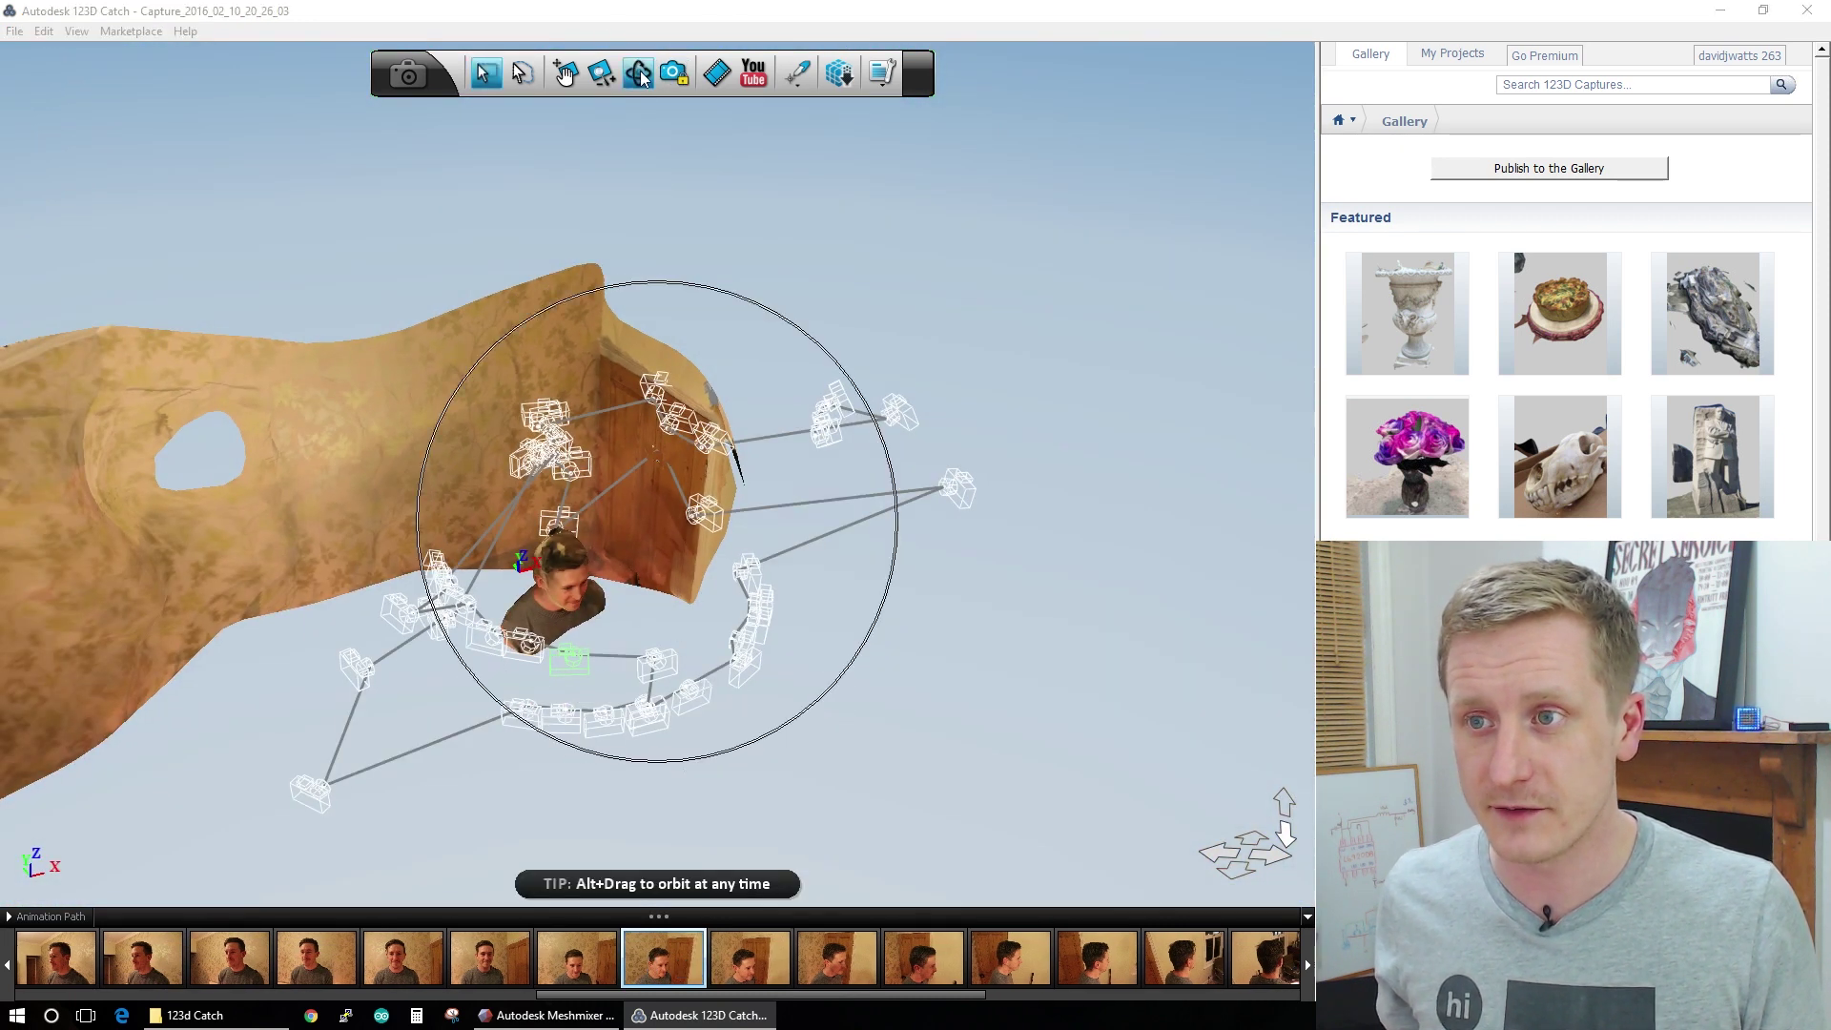
{"action": "mouse_move", "coordinate": [690, 683]}
{"action": "left_mouse_down"}
{"action": "mouse_move", "coordinate": [649, 665]}
{"action": "mouse_move", "coordinate": [665, 670]}
{"action": "left_mouse_up"}
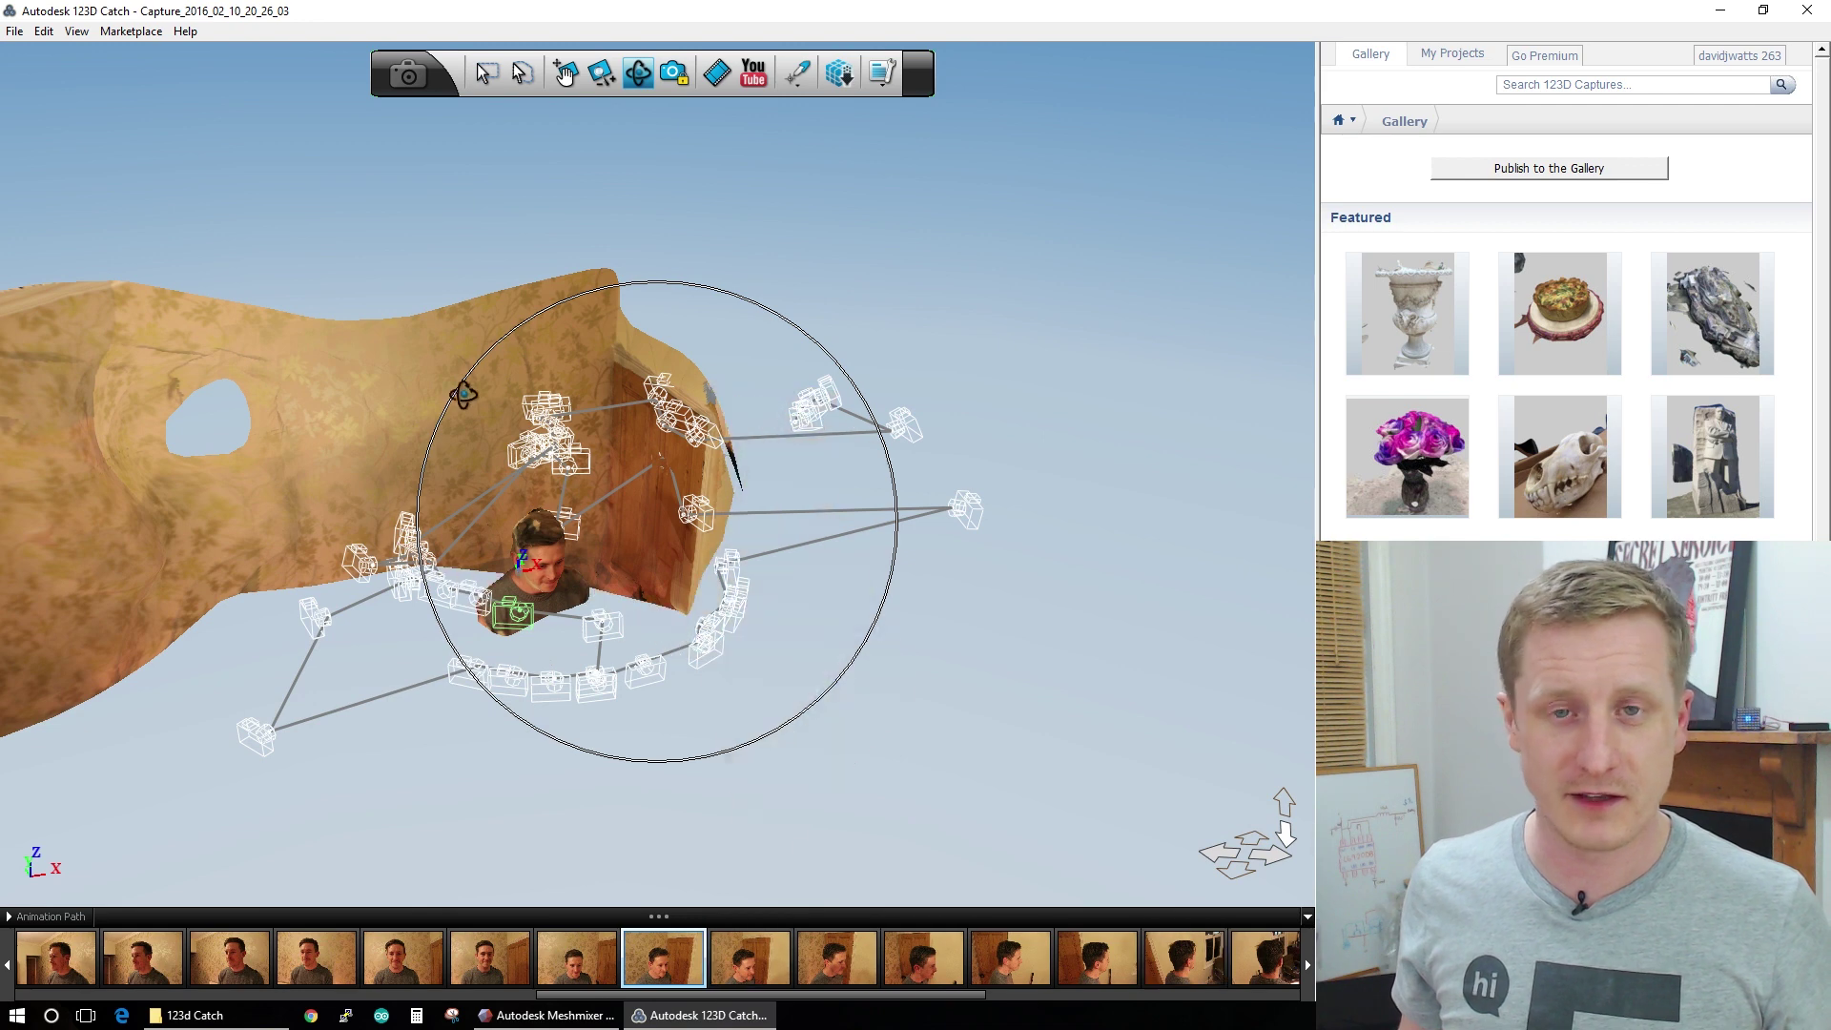
{"action": "left_click_drag", "start_coordinate": [665, 589], "coordinate": [1104, 633]}
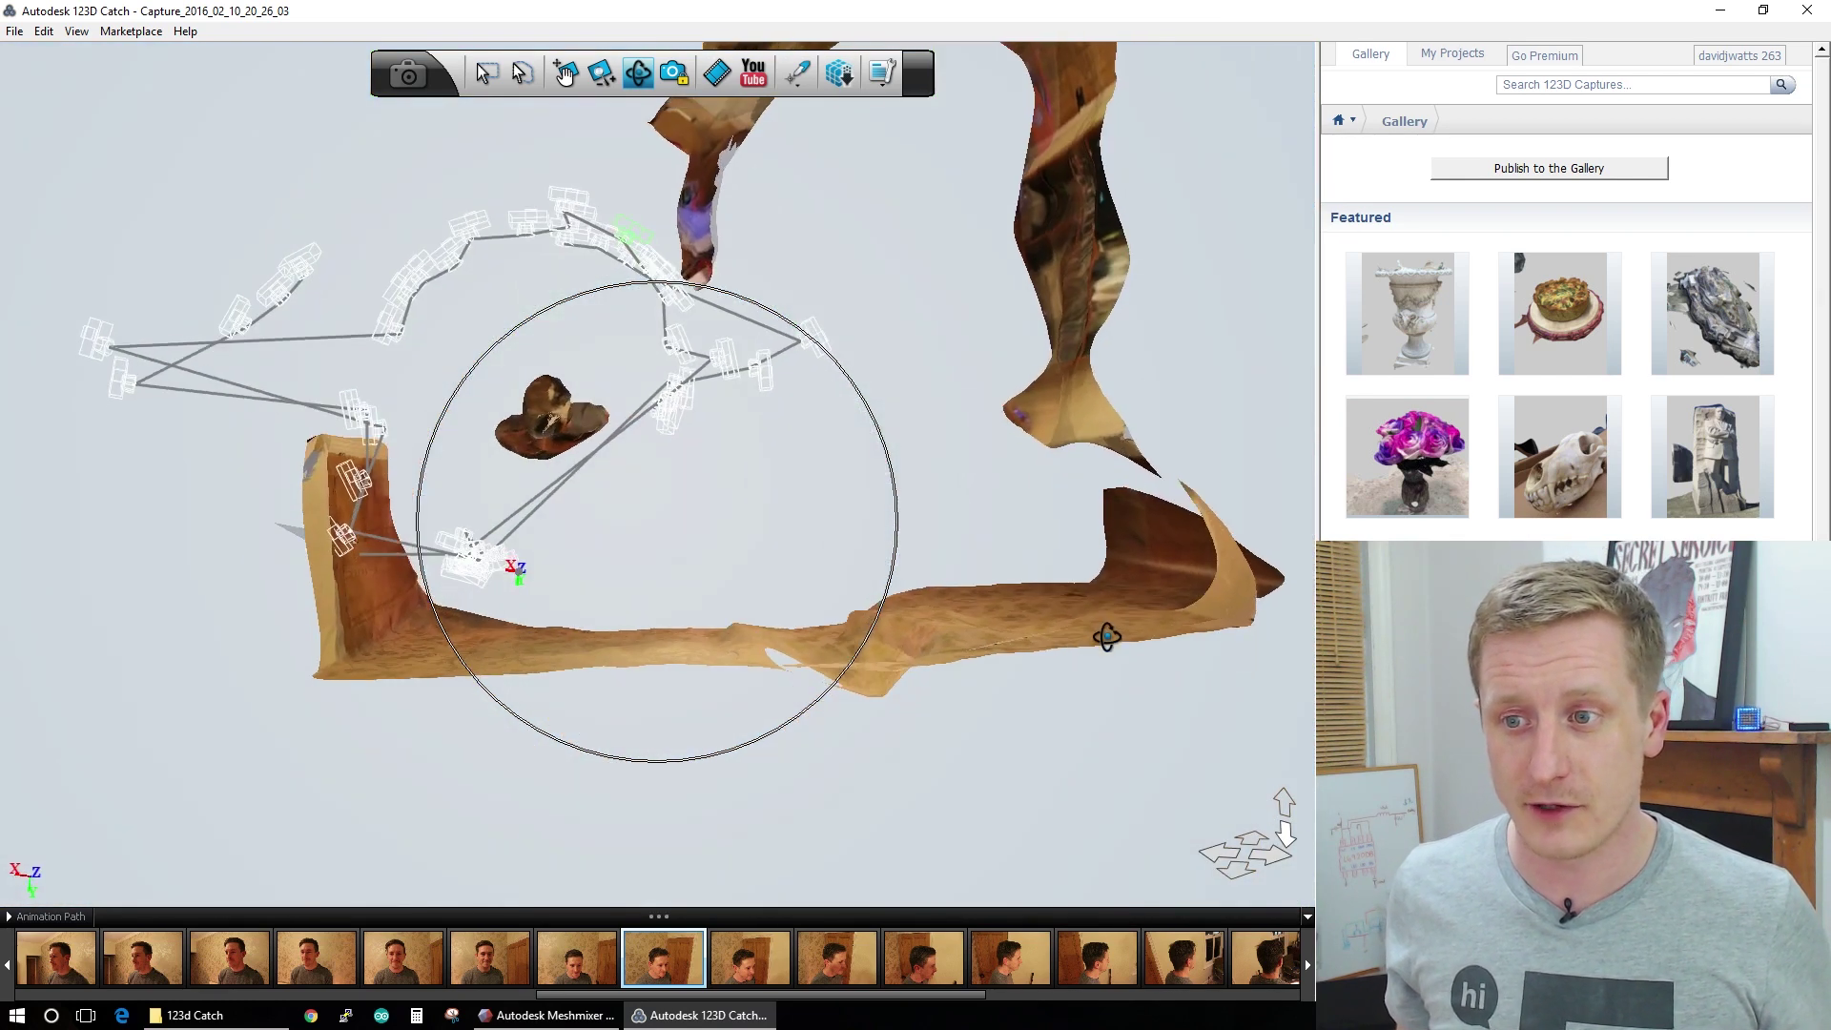
{"action": "left_click_drag", "start_coordinate": [801, 216], "coordinate": [740, 266]}
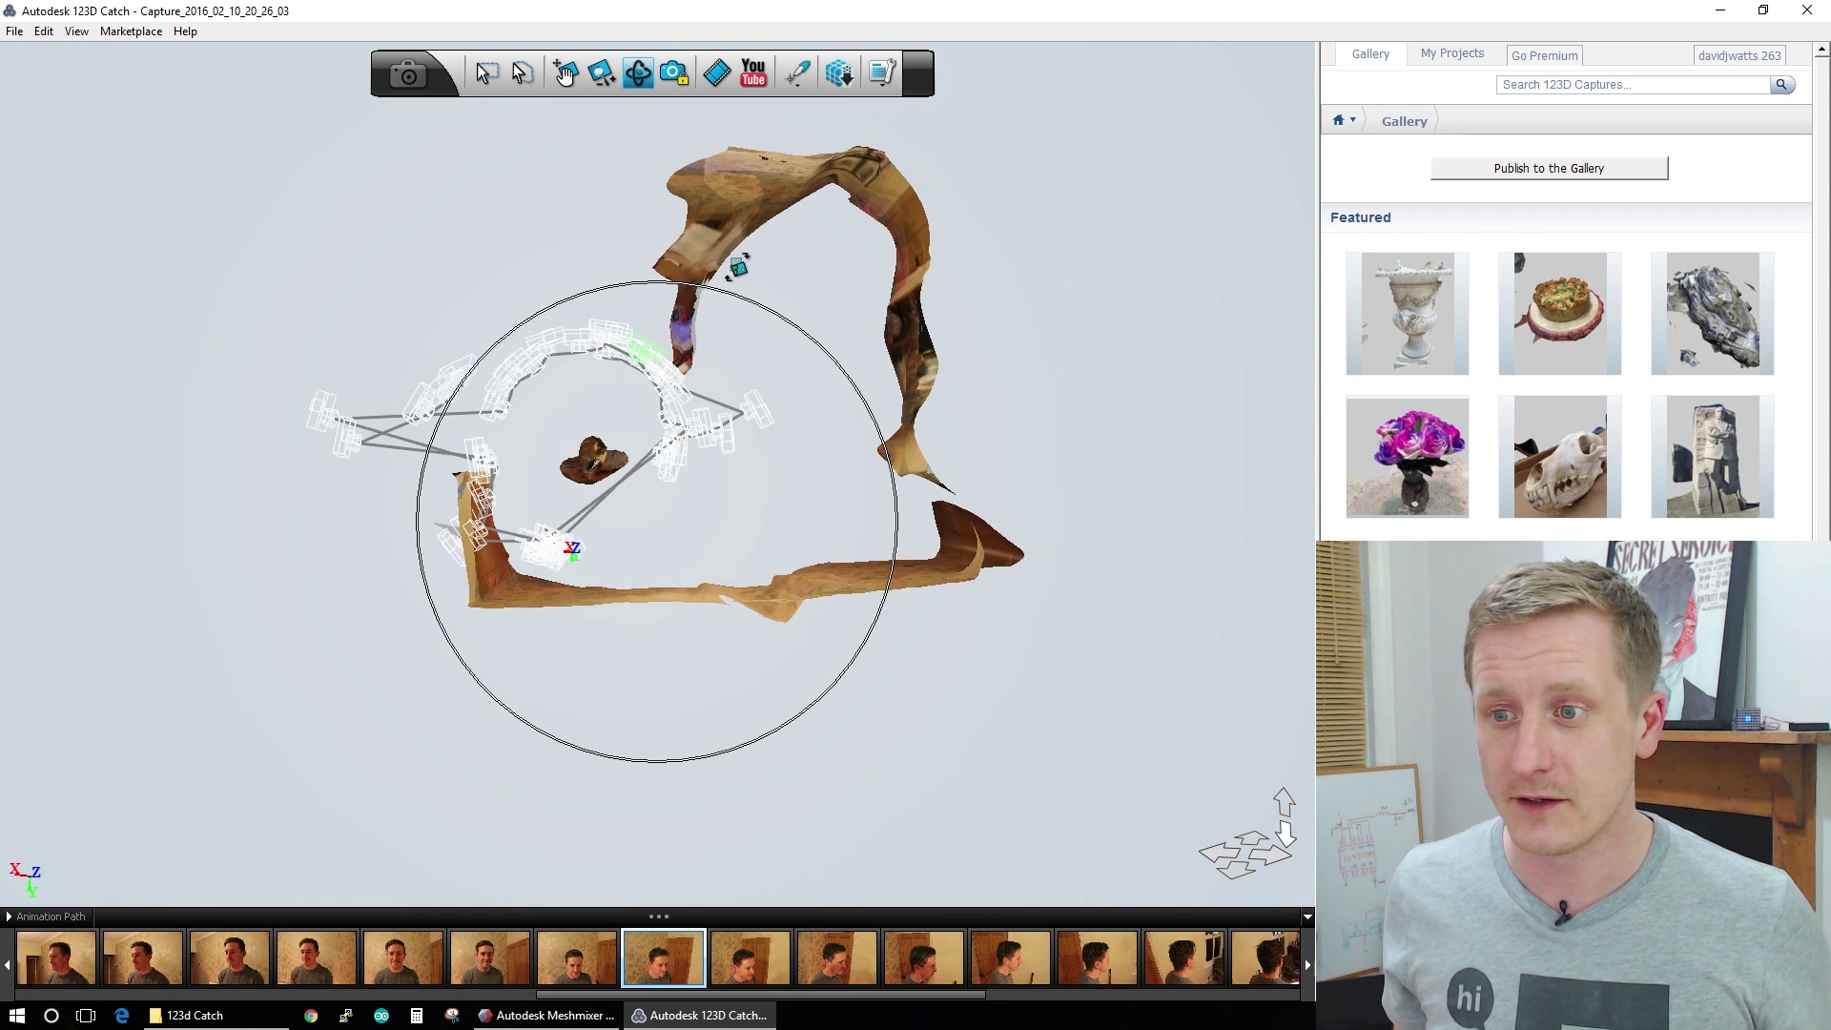
- Lasso-select the room walls around the head, delete them, and acknowledge the Mesh Editing notice
{"action": "left_click", "coordinate": [523, 73]}
{"action": "mouse_move", "coordinate": [534, 432]}
{"action": "left_mouse_down"}
{"action": "mouse_move", "coordinate": [455, 410]}
{"action": "mouse_move", "coordinate": [393, 496]}
{"action": "mouse_move", "coordinate": [465, 681]}
{"action": "mouse_move", "coordinate": [705, 724]}
{"action": "mouse_move", "coordinate": [1015, 639]}
{"action": "mouse_move", "coordinate": [1132, 447]}
{"action": "mouse_move", "coordinate": [1002, 165]}
{"action": "mouse_move", "coordinate": [805, 112]}
{"action": "mouse_move", "coordinate": [695, 148]}
{"action": "mouse_move", "coordinate": [639, 192]}
{"action": "mouse_move", "coordinate": [594, 412]}
{"action": "left_mouse_up"}
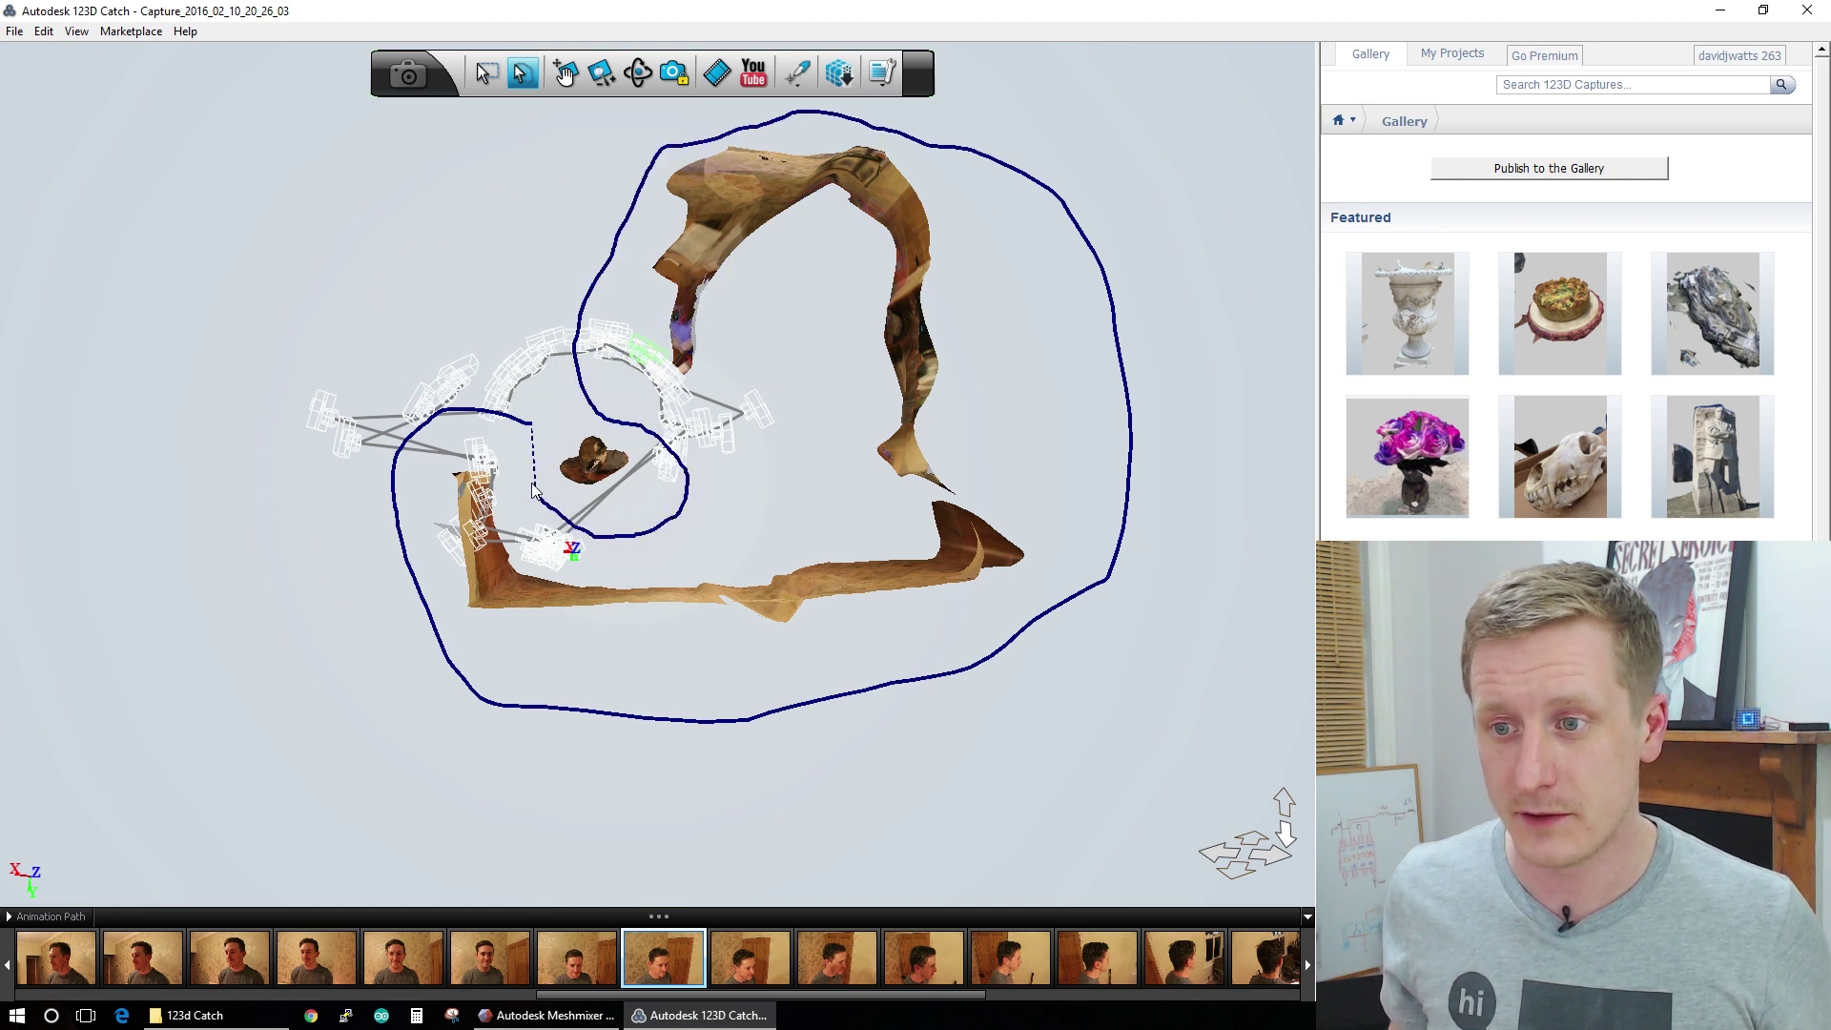
{"action": "left_click_drag", "start_coordinate": [530, 428], "coordinate": [531, 431]}
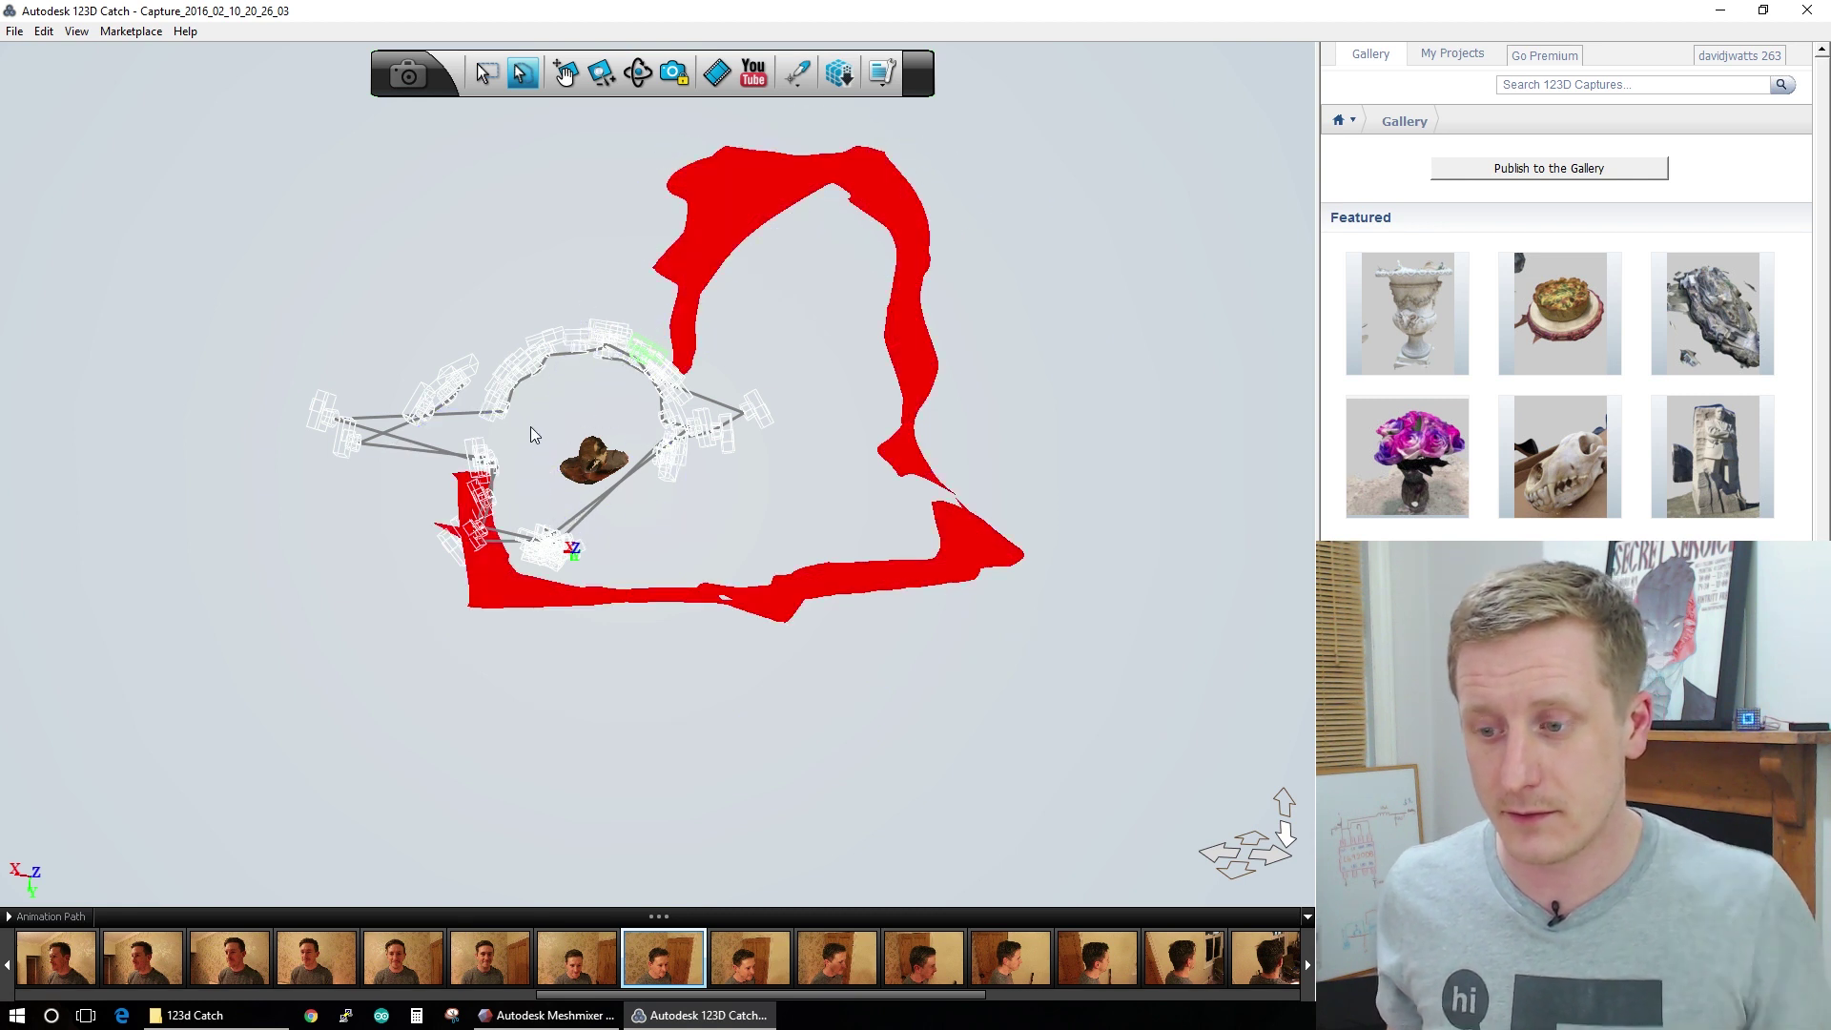
{"action": "key", "text": "Delete"}
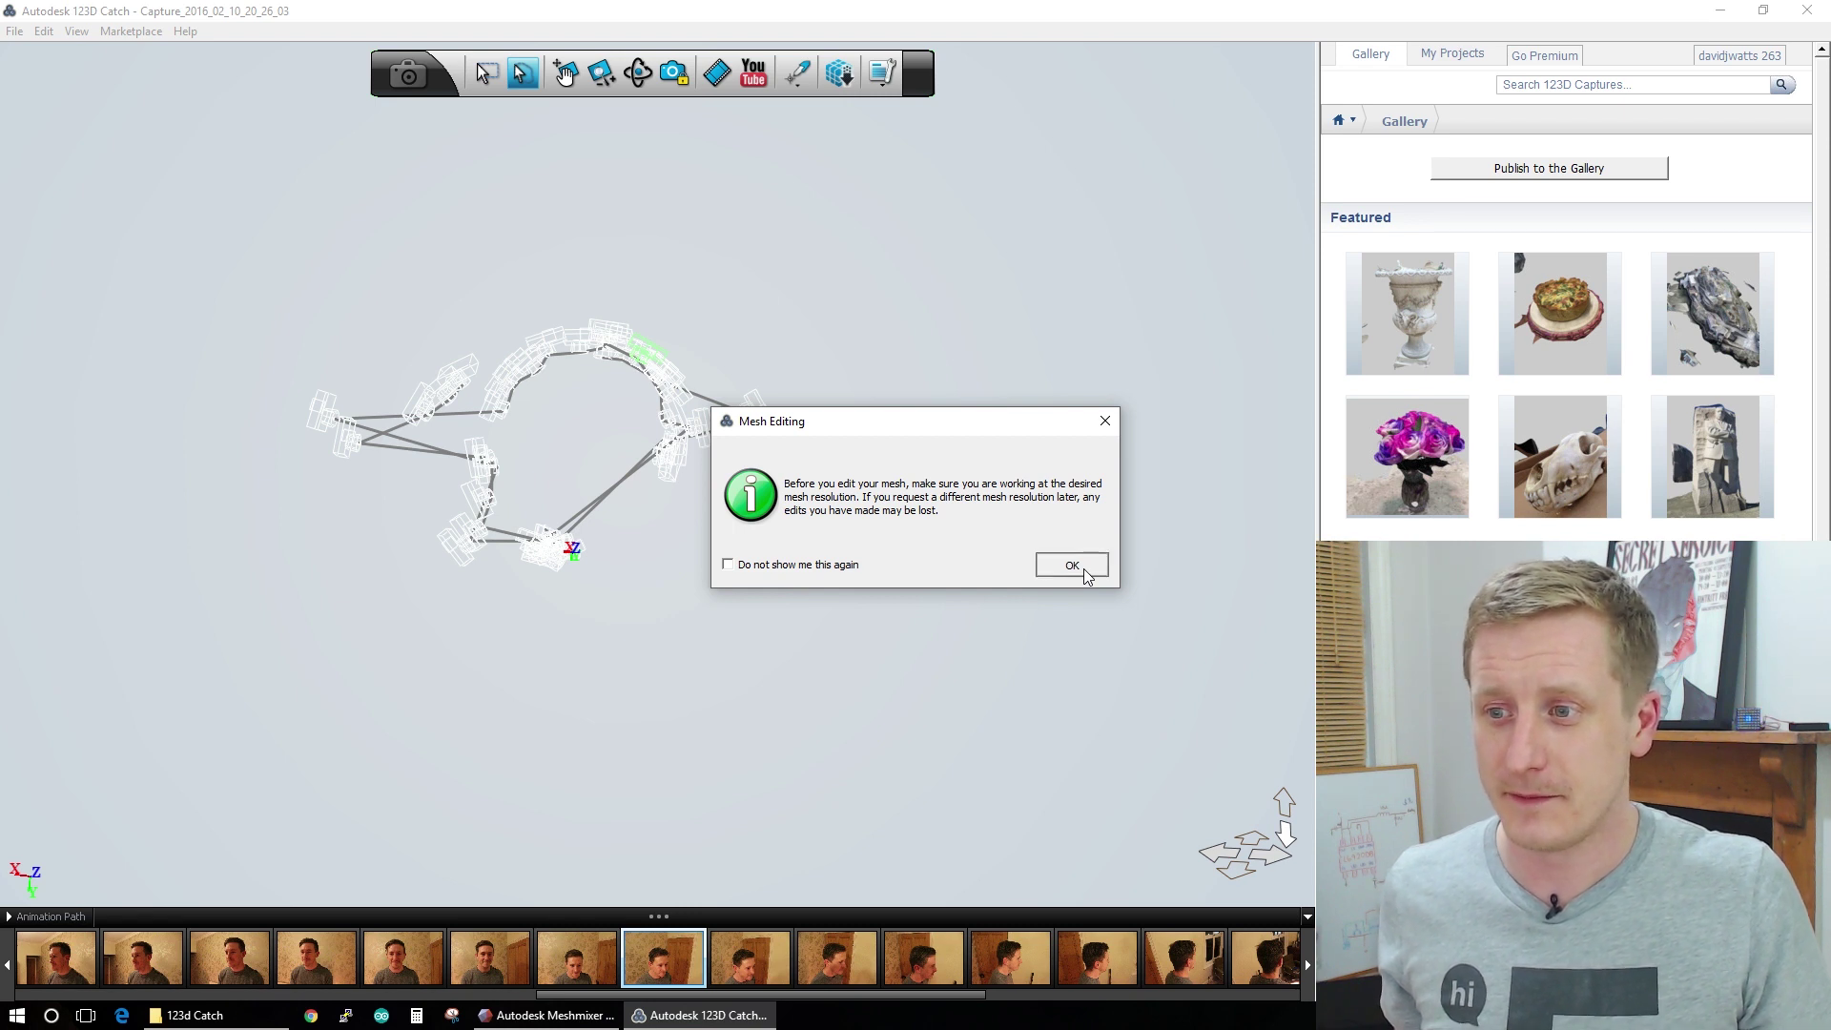
{"action": "left_click", "coordinate": [1072, 565]}
- Zoom and orbit until the remaining head model faces the viewer
{"action": "scroll", "coordinate": [436, 316], "scroll_direction": "up", "scroll_amount": 5}
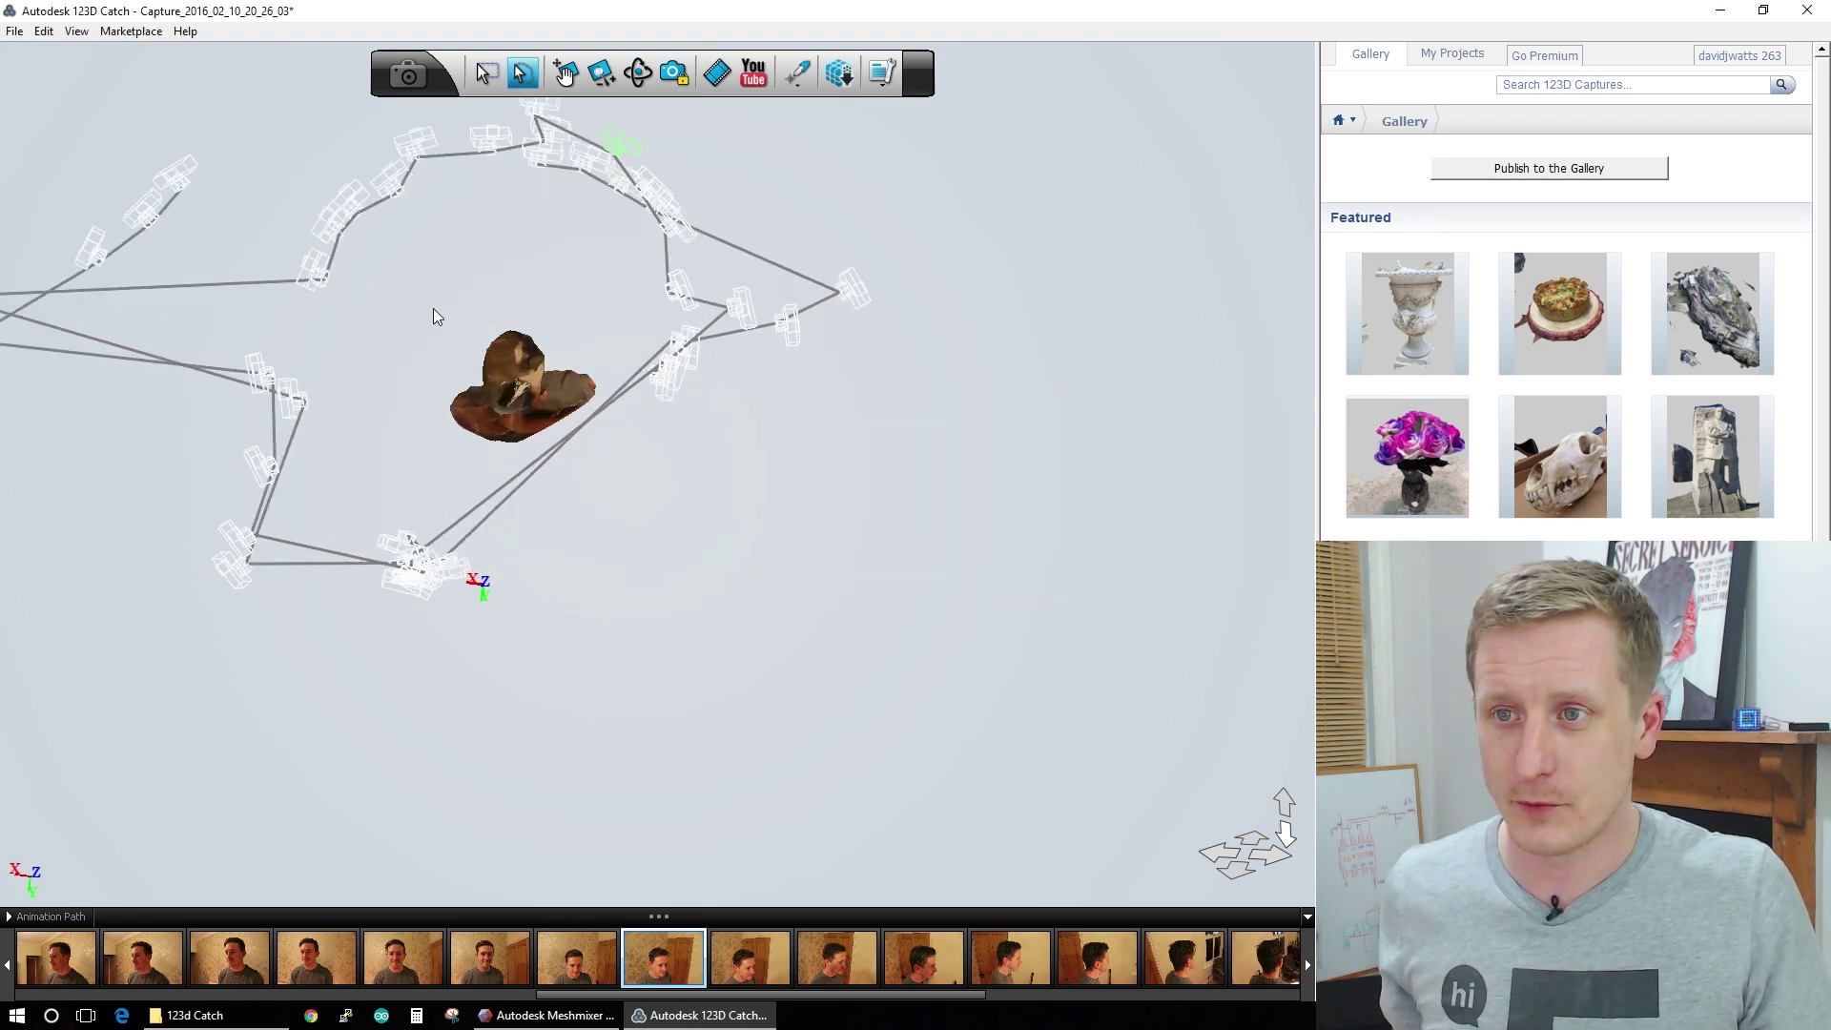
{"action": "scroll", "coordinate": [436, 317], "scroll_direction": "up", "scroll_amount": 2}
{"action": "left_click", "coordinate": [638, 72]}
{"action": "left_click_drag", "start_coordinate": [503, 265], "coordinate": [688, 529]}
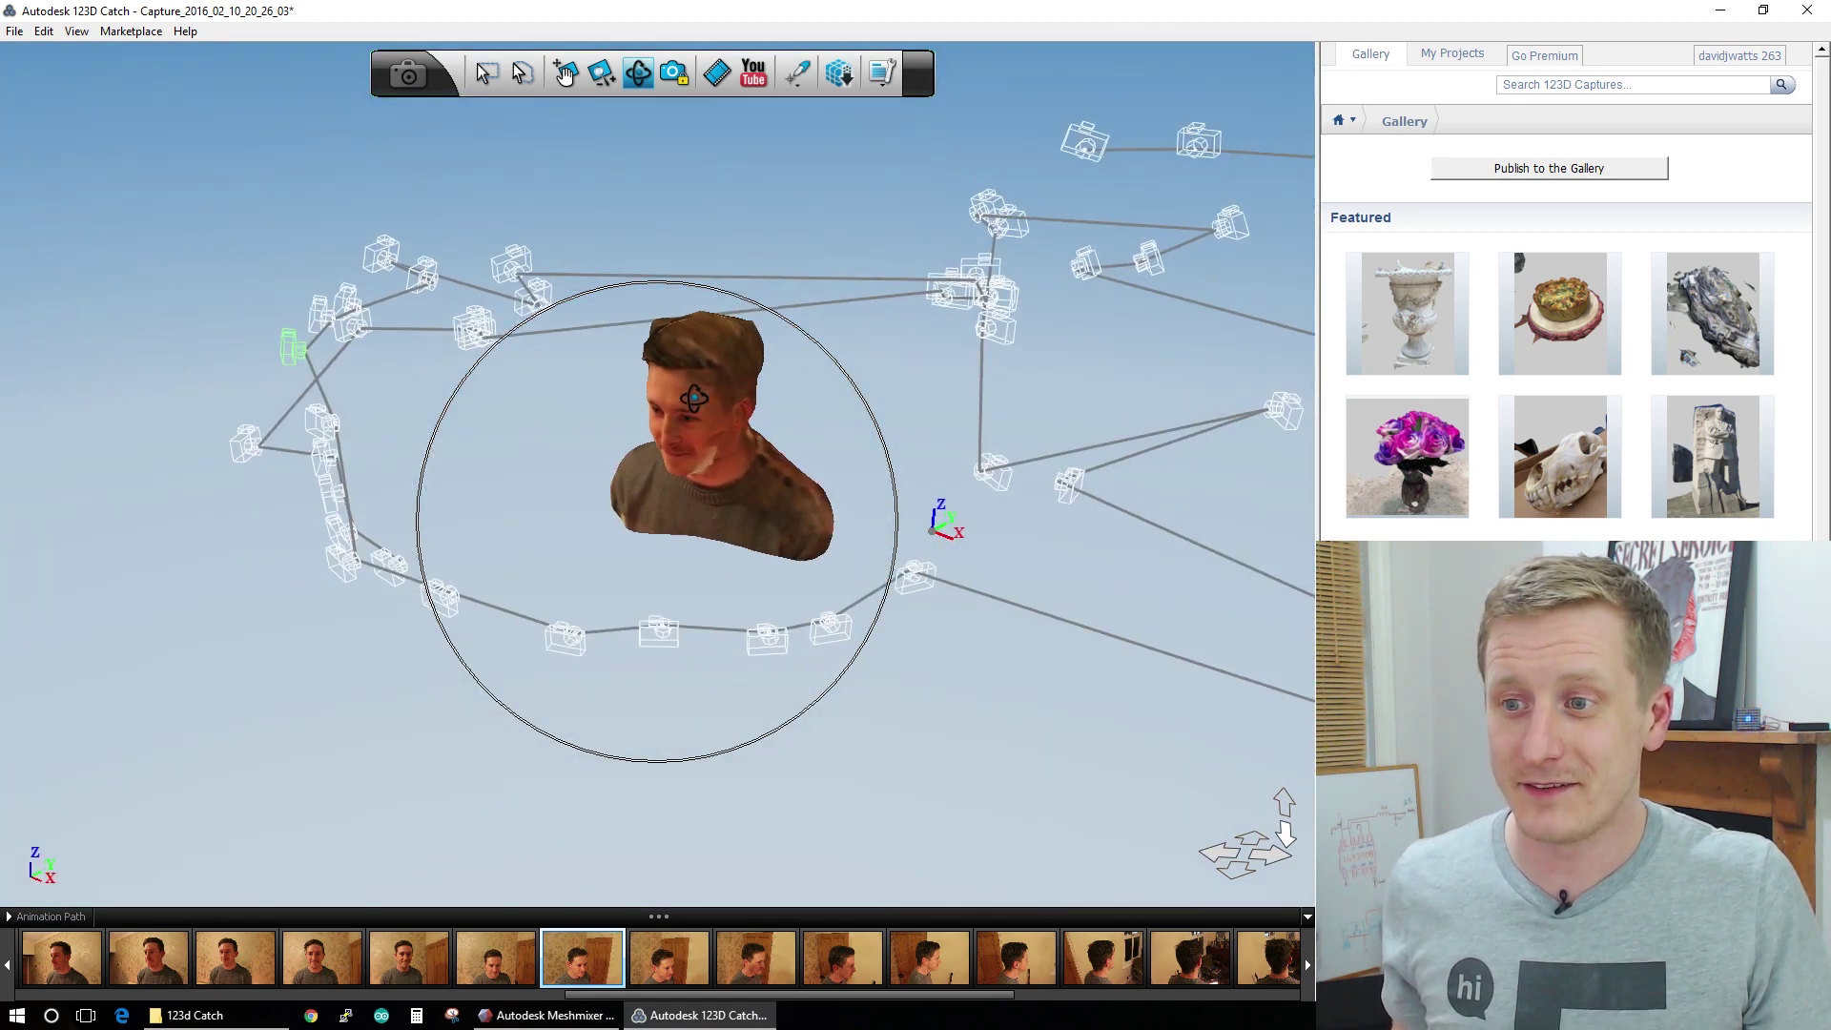
{"action": "left_click_drag", "start_coordinate": [695, 399], "coordinate": [818, 346]}
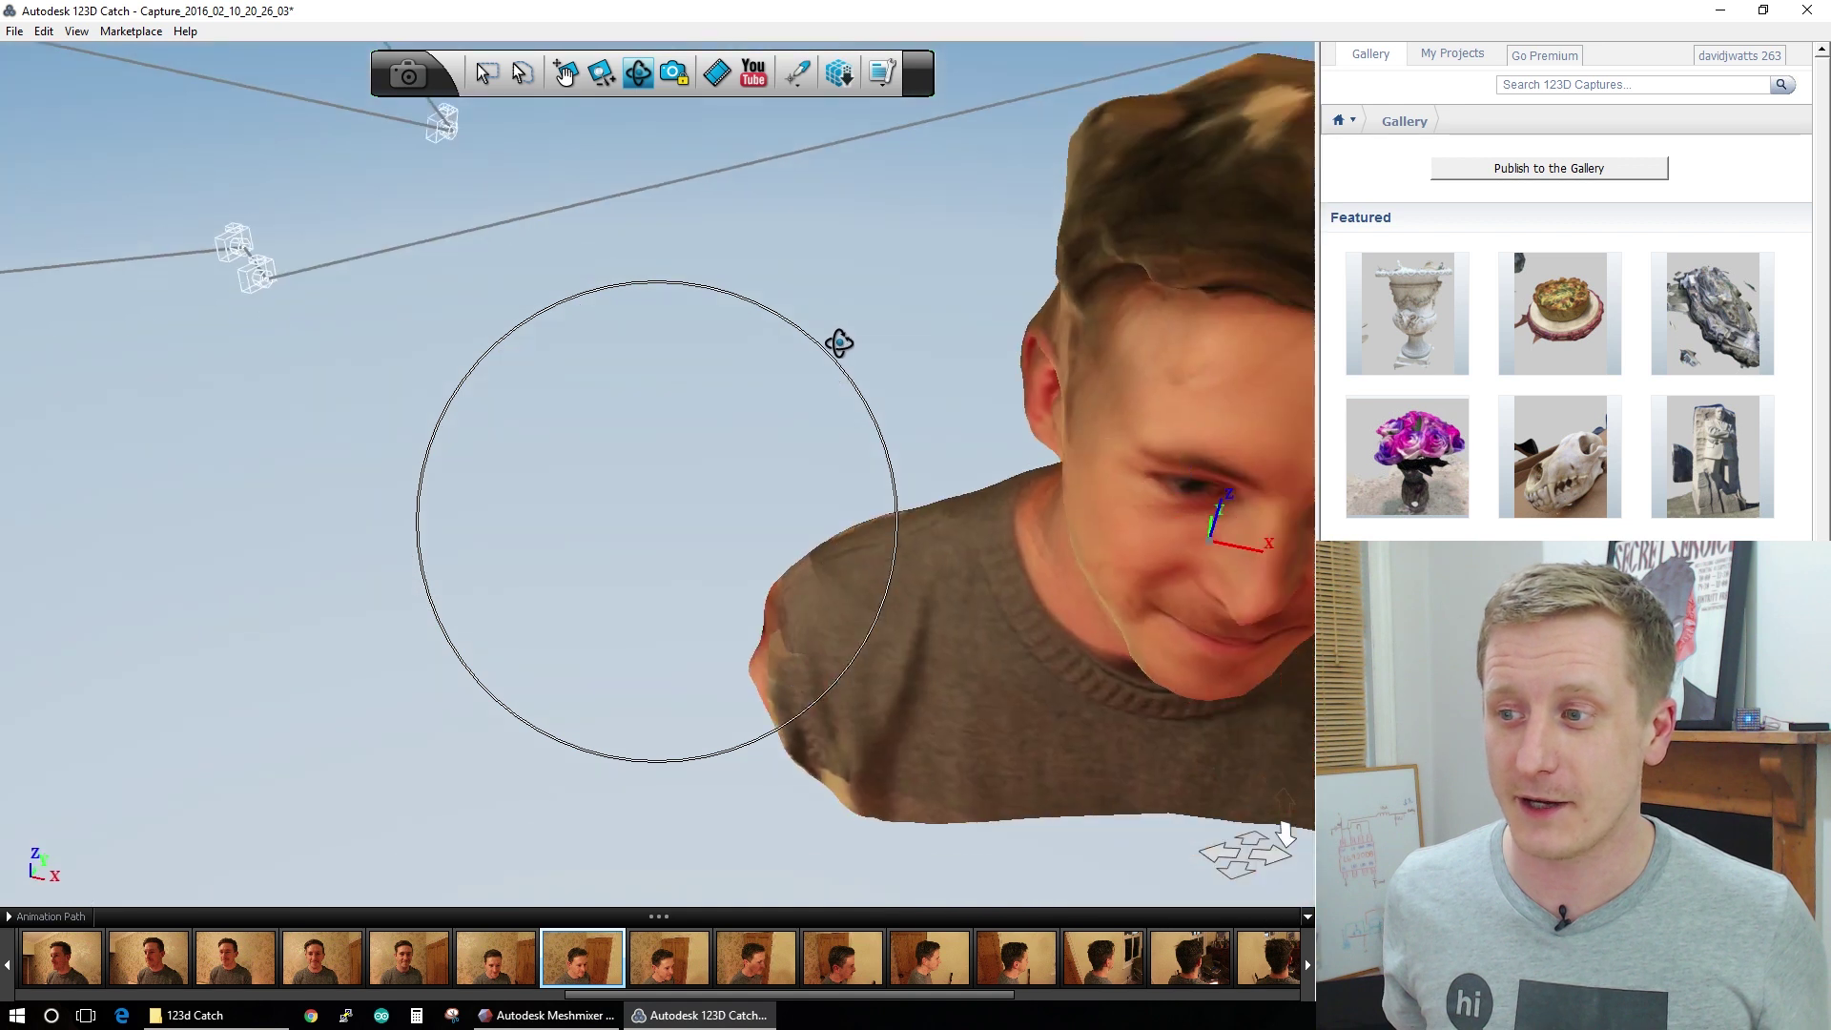
{"action": "left_click_drag", "start_coordinate": [839, 343], "coordinate": [759, 380]}
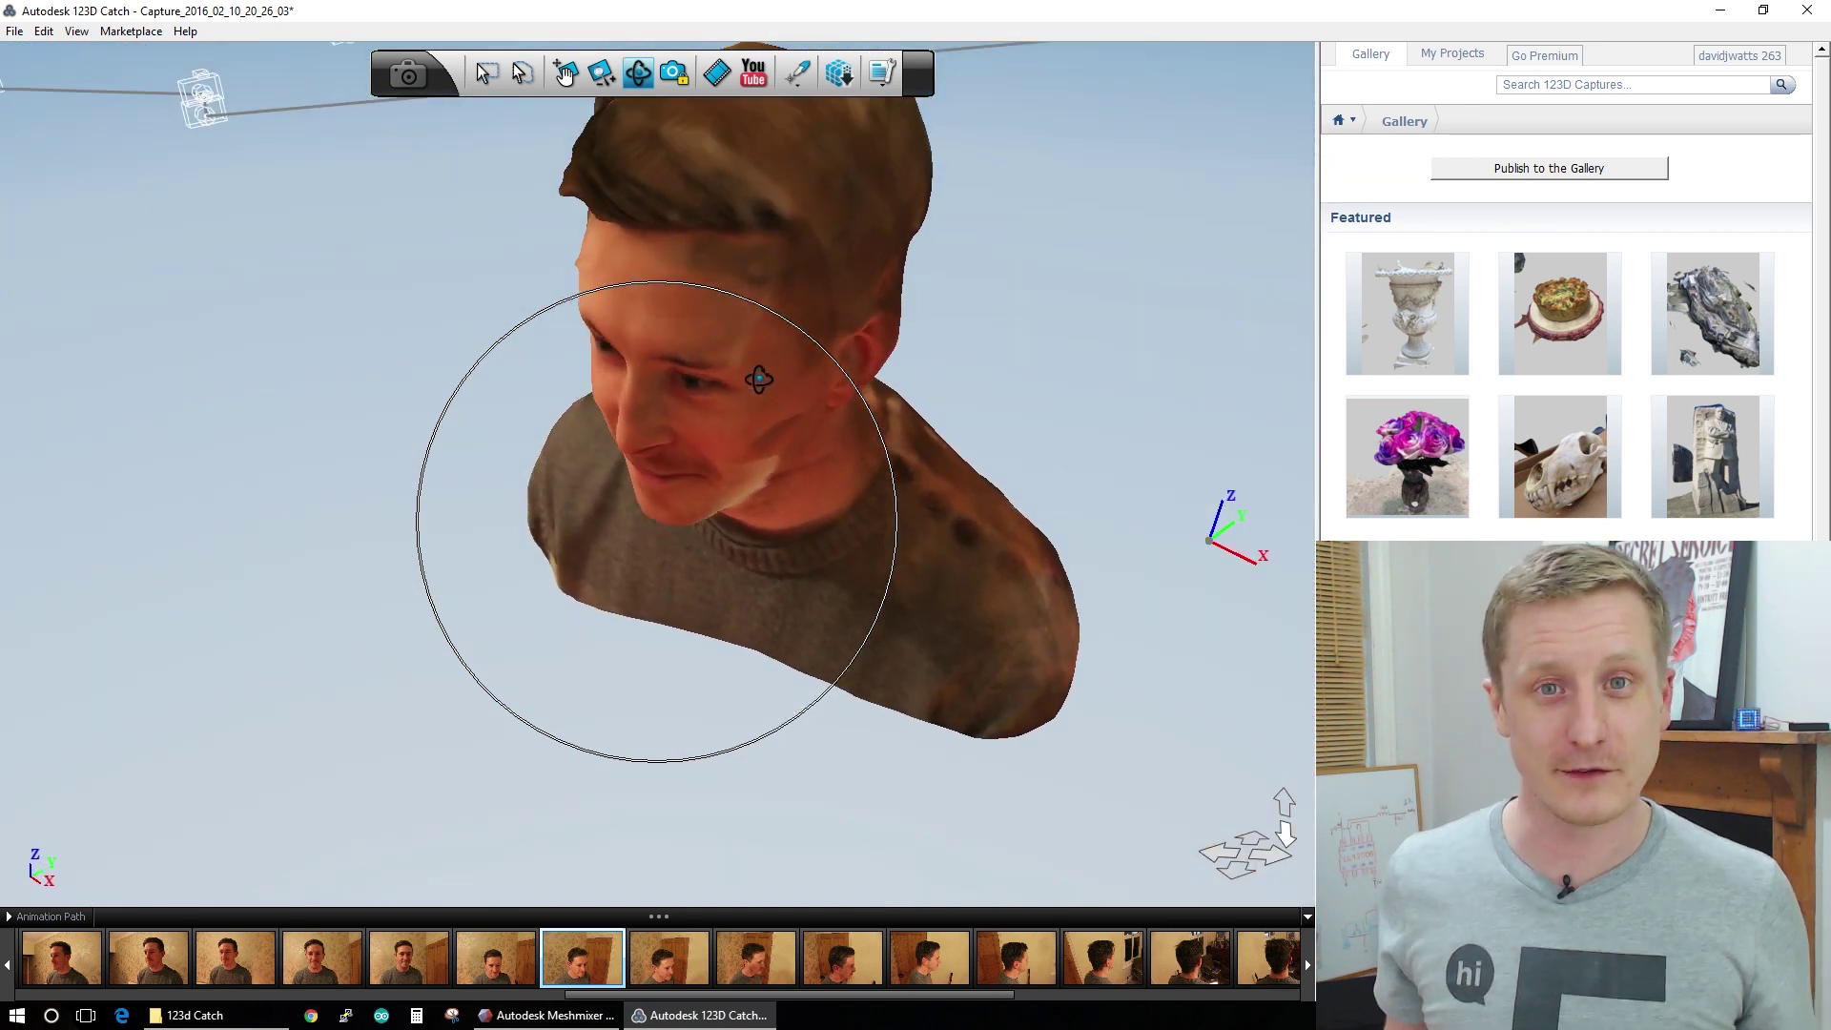
- Export the capture with OBJ (obj) format and browse for the save location
{"action": "left_click", "coordinate": [14, 31]}
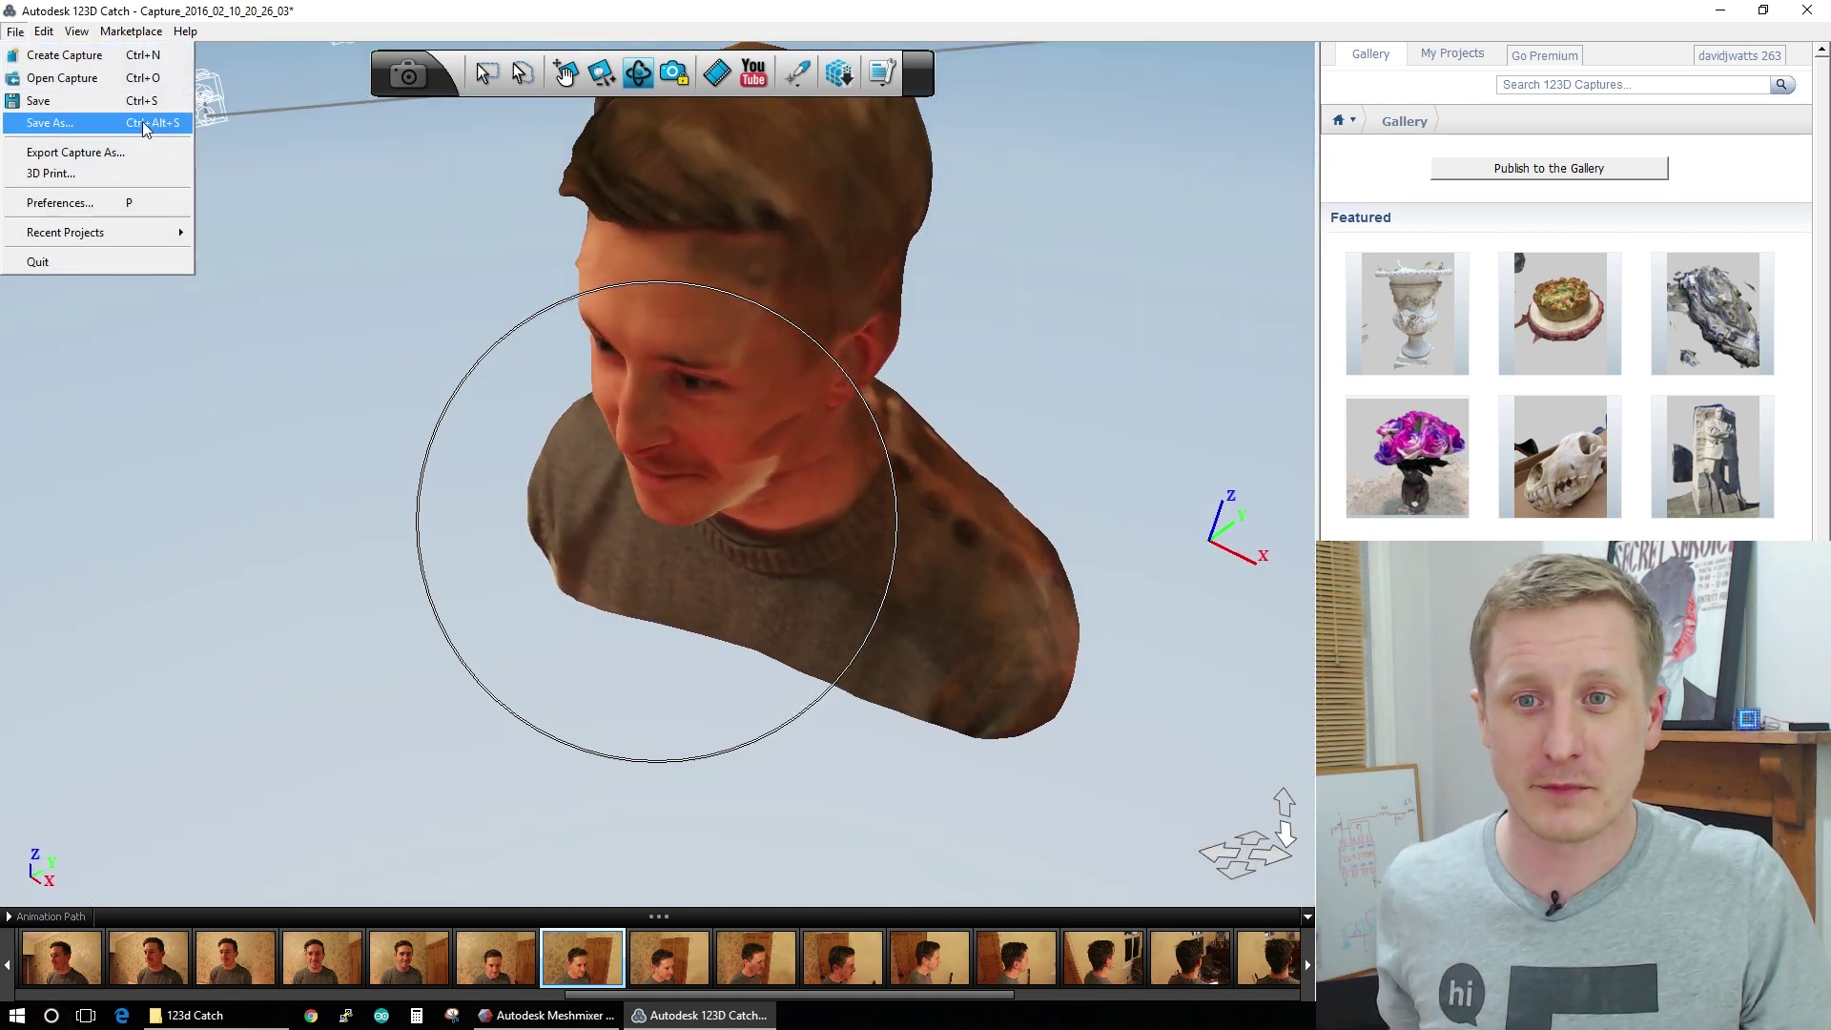
{"action": "left_click", "coordinate": [148, 153]}
{"action": "left_click", "coordinate": [1068, 501]}
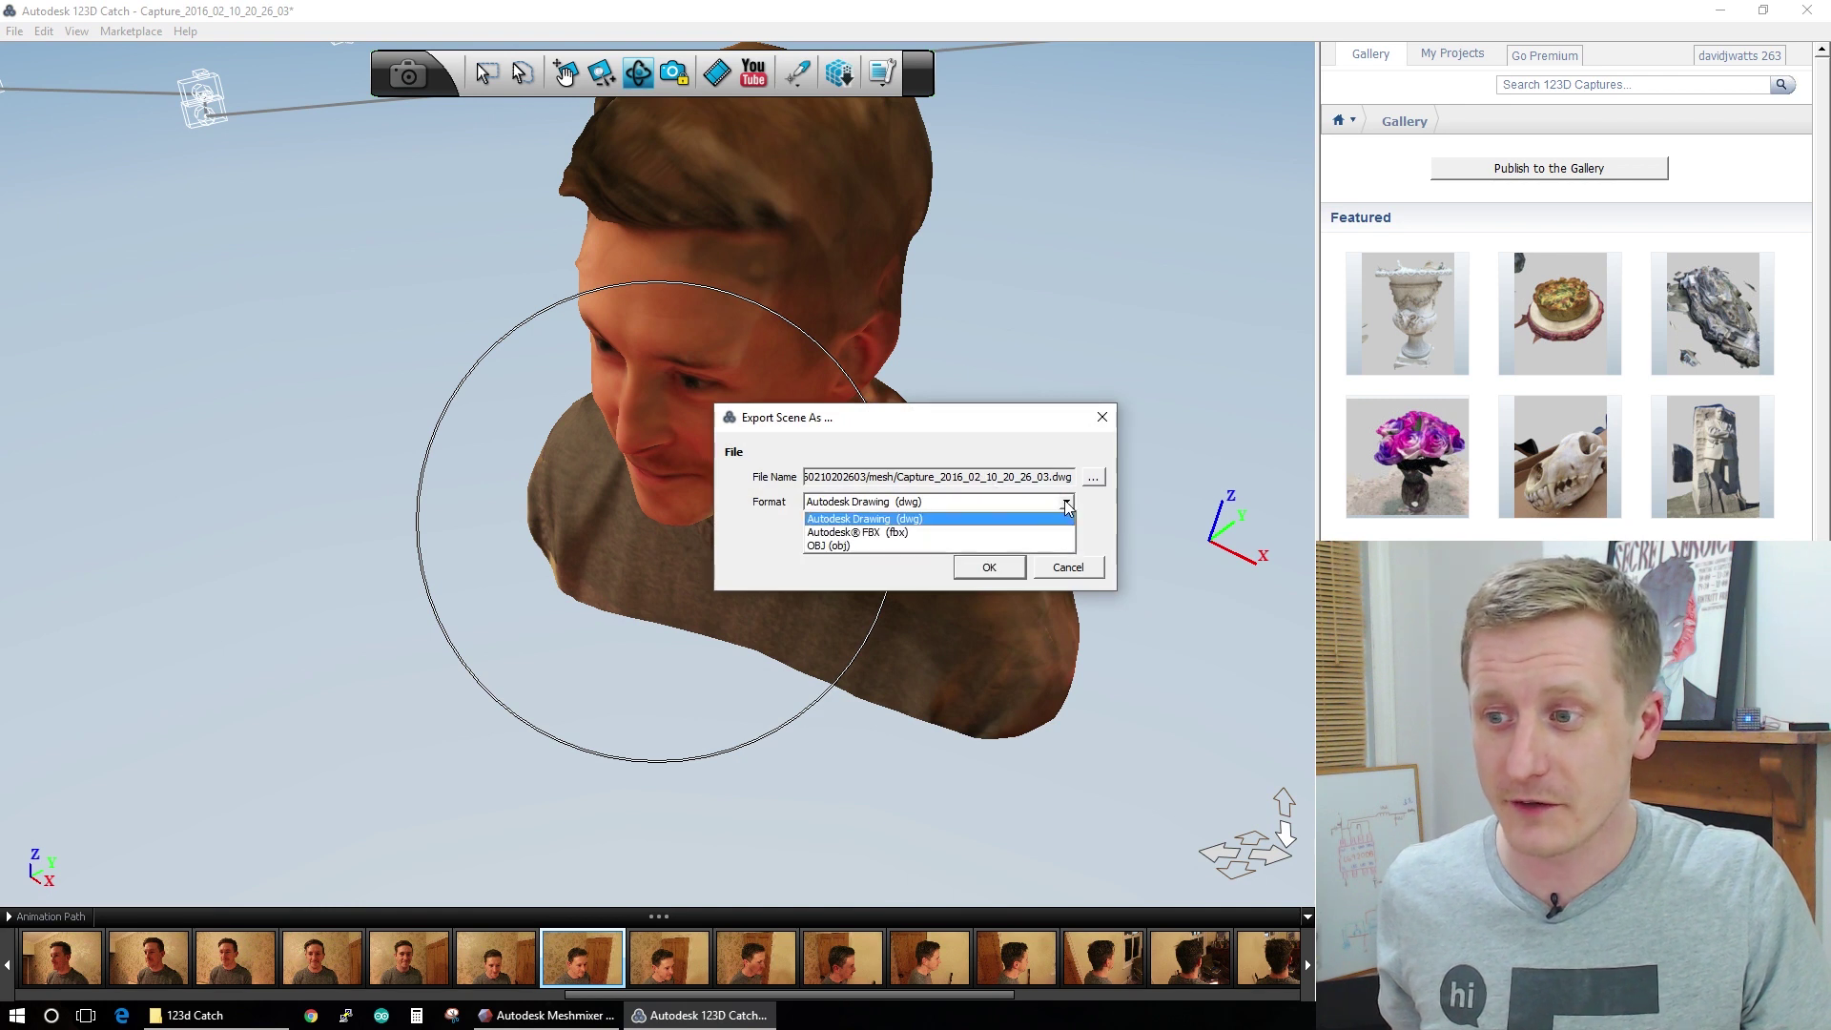
{"action": "left_click", "coordinate": [1040, 548]}
{"action": "left_click", "coordinate": [1093, 478]}
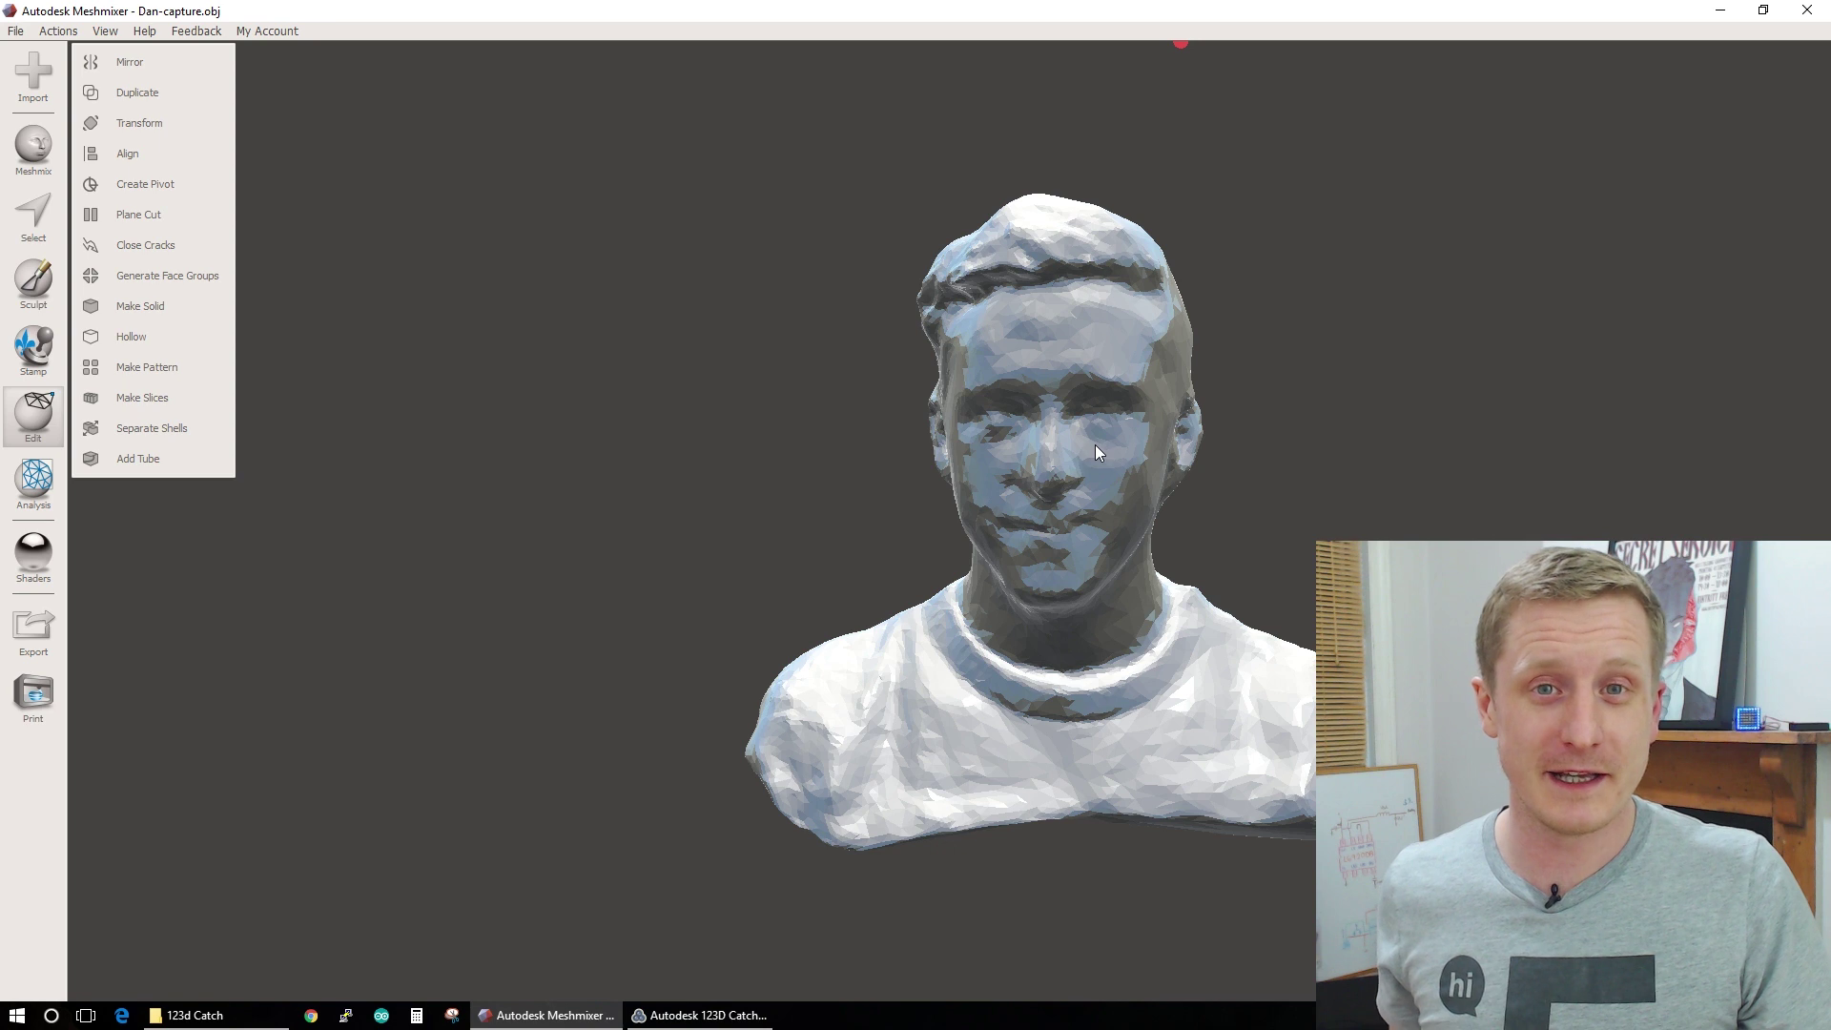
- Orbit and zoom around the Dan-capture.obj bust to inspect its back, chin and front
{"action": "right_click_drag", "start_coordinate": [1112, 472], "coordinate": [1144, 600]}
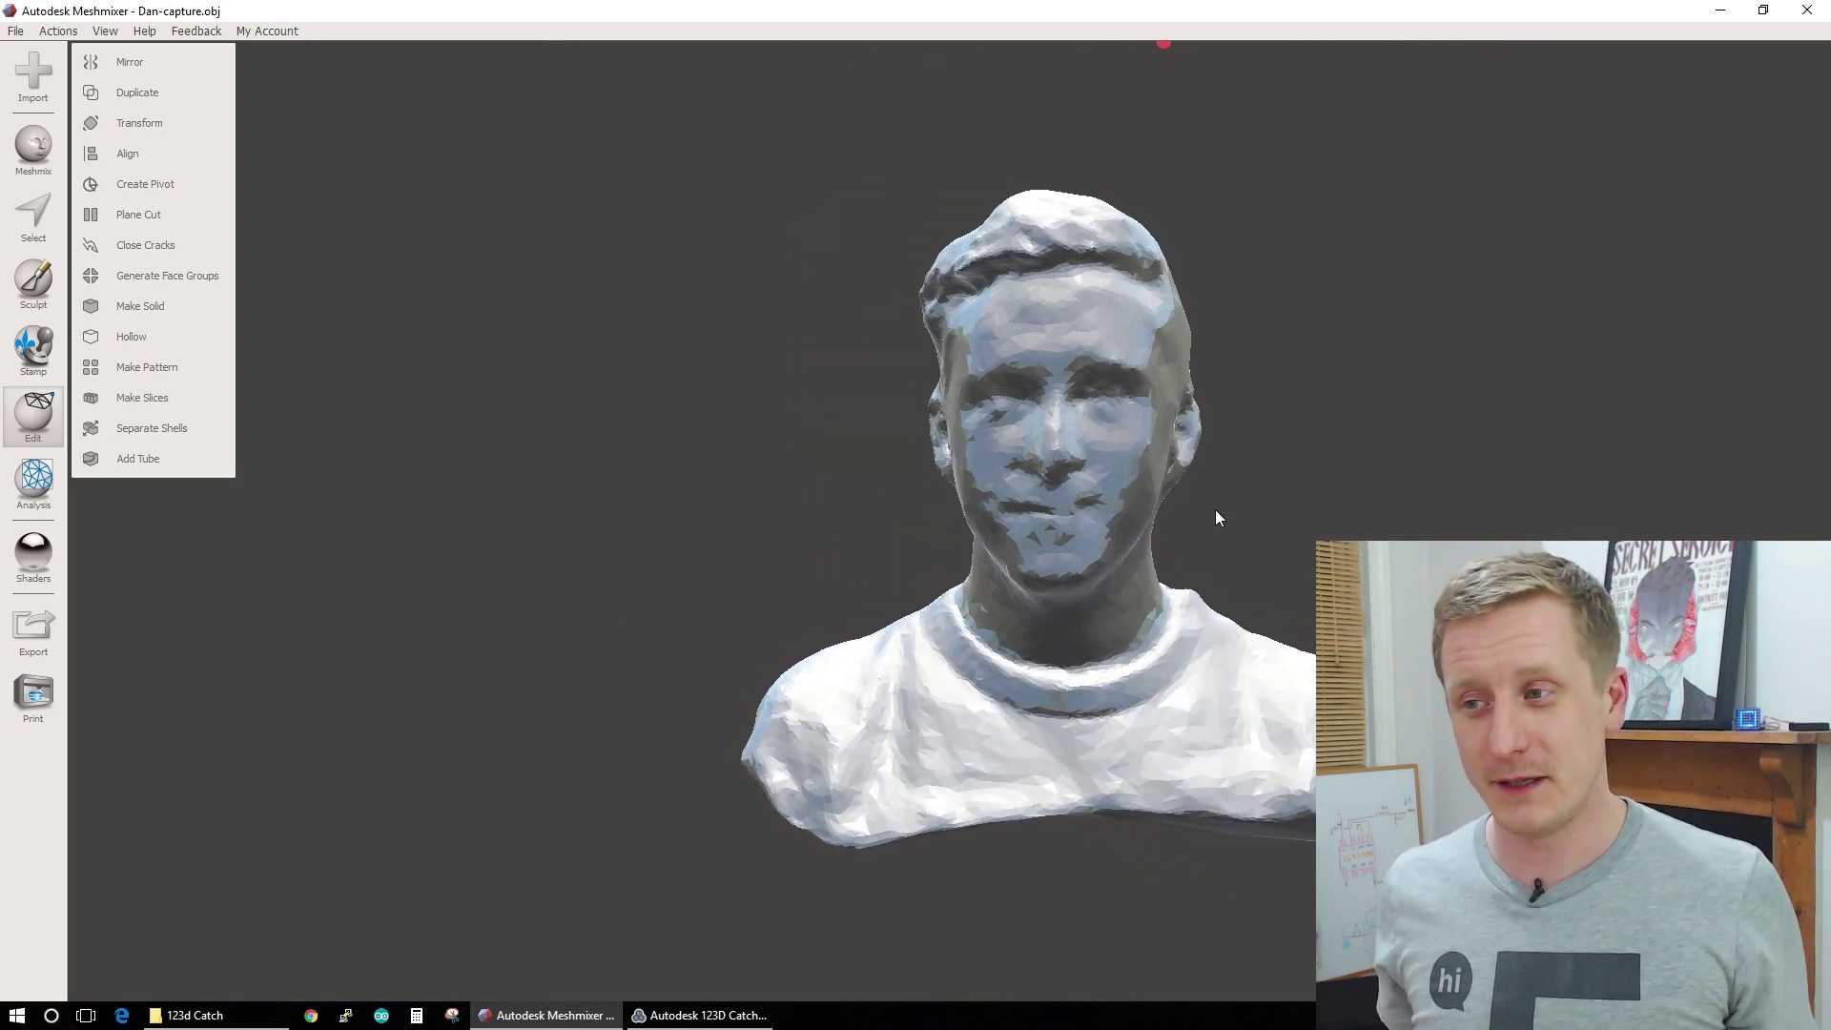
{"action": "scroll", "coordinate": [1163, 455], "scroll_direction": "up", "scroll_amount": 3}
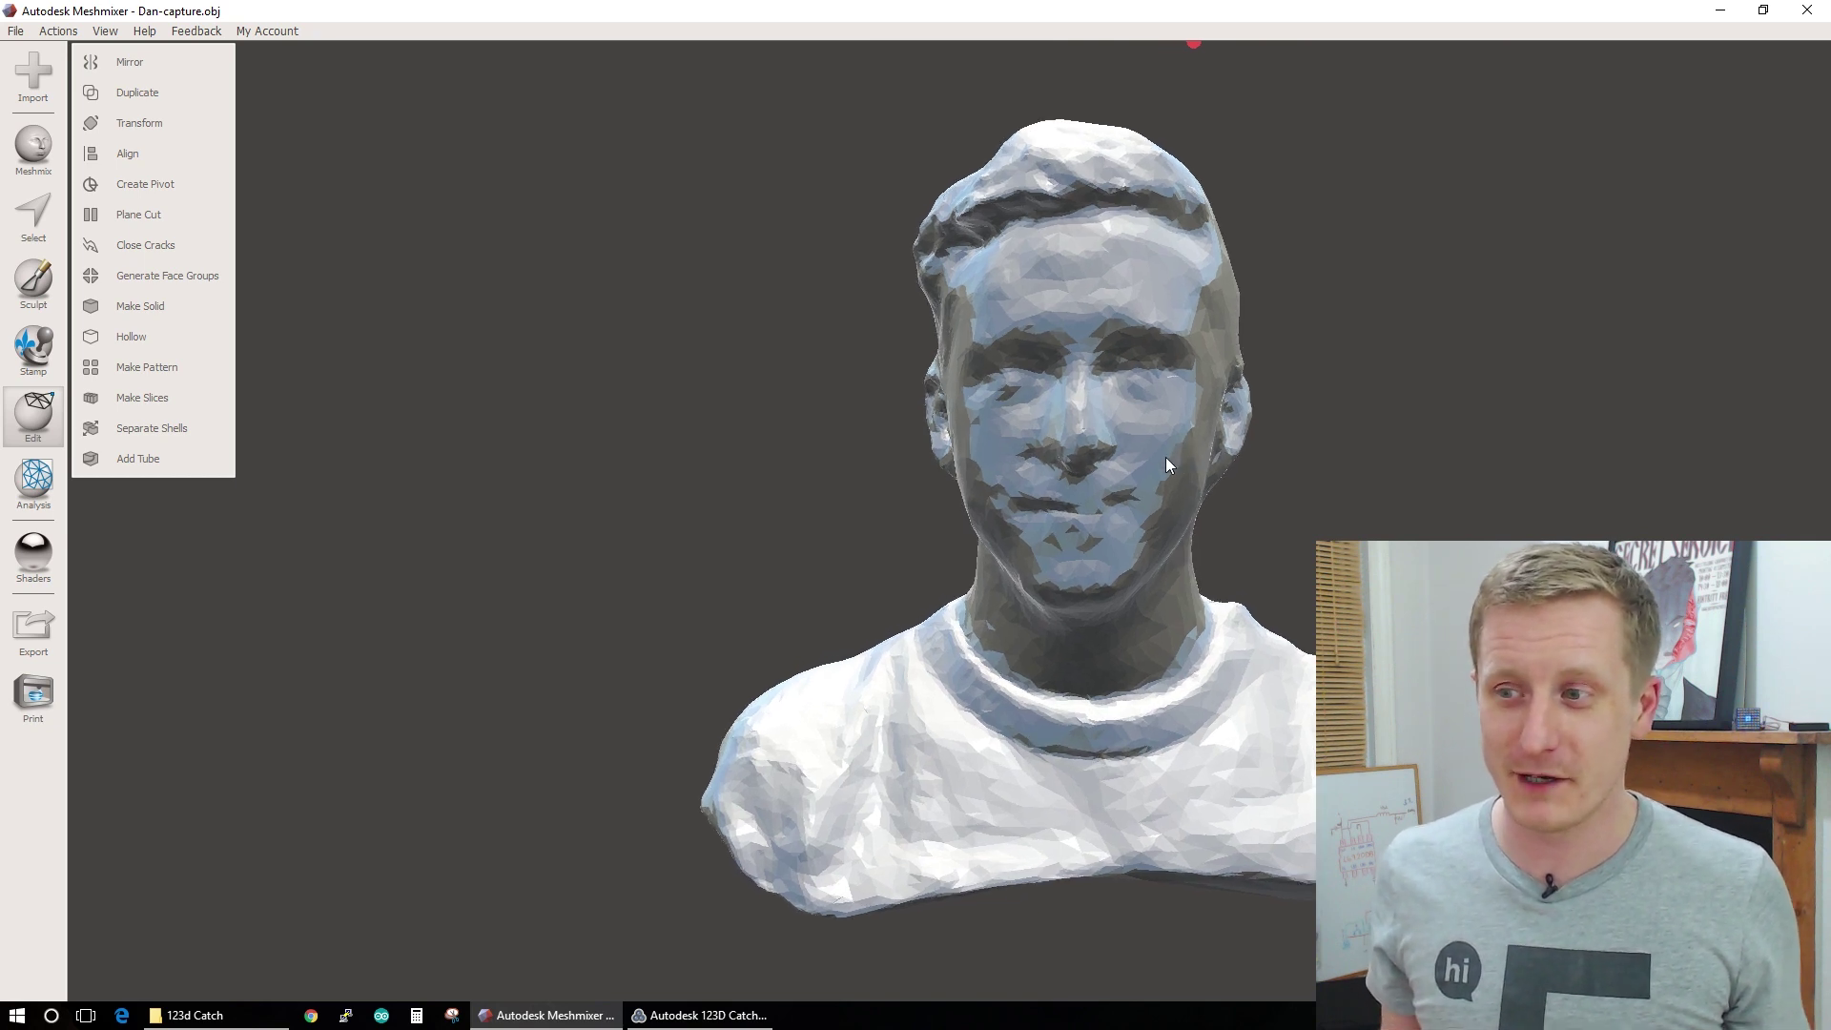
{"action": "scroll", "coordinate": [1166, 456], "scroll_direction": "up", "scroll_amount": 3}
{"action": "right_click_drag", "start_coordinate": [1166, 444], "coordinate": [611, 422]}
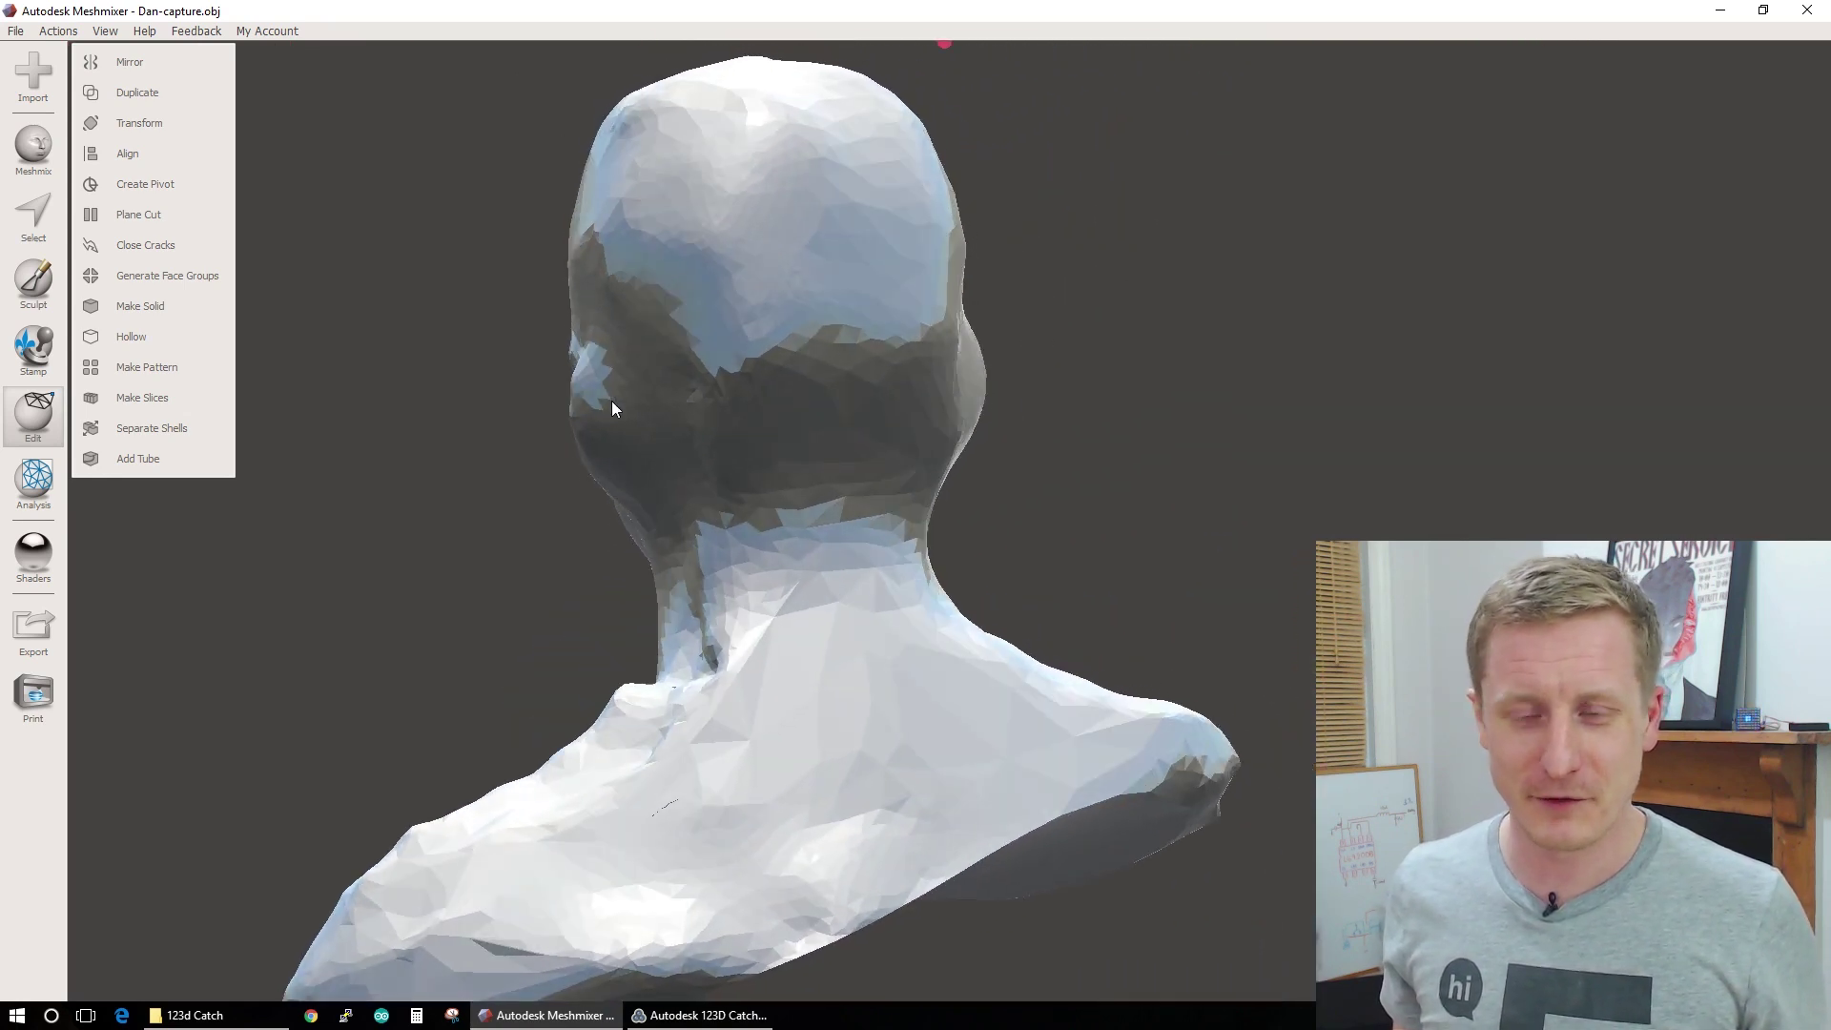
{"action": "right_click_drag", "start_coordinate": [989, 431], "coordinate": [818, 425]}
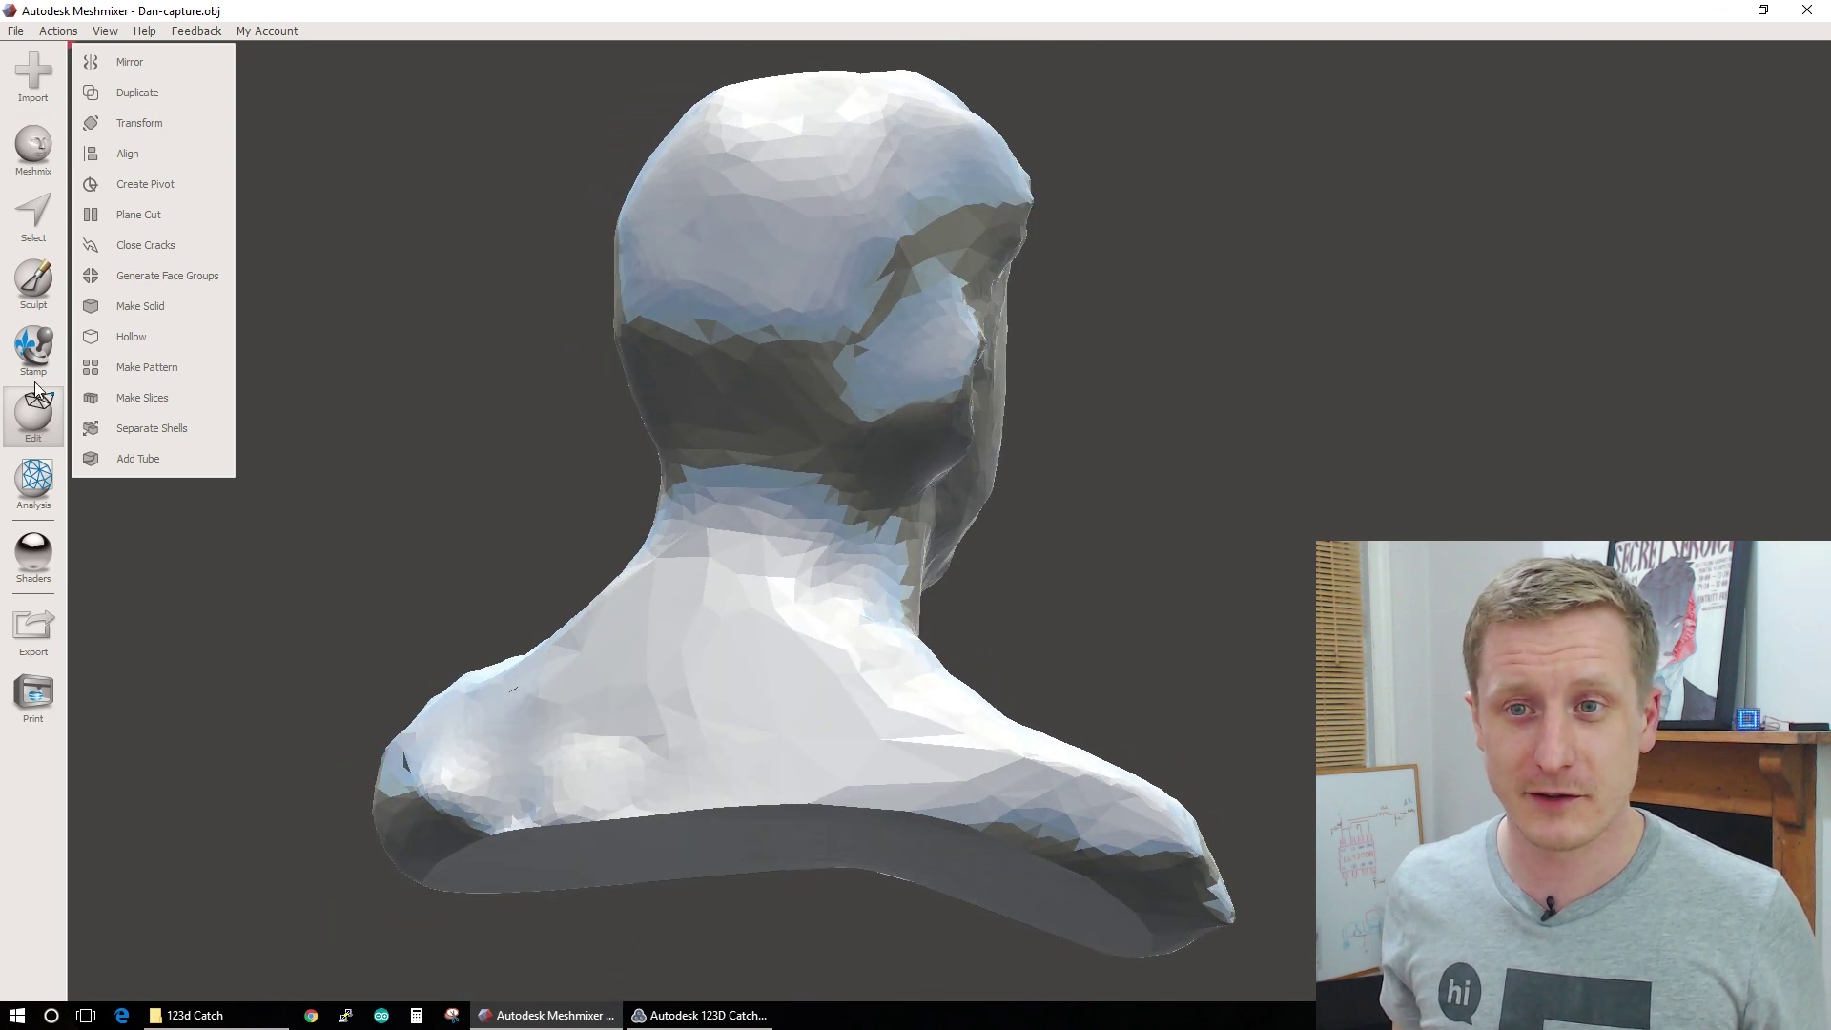
- Activate the Sculpt tools (strength 72, size 14, depth 21) and orbit to the bust's face and side
{"action": "left_click", "coordinate": [36, 286]}
{"action": "mouse_move", "coordinate": [115, 124]}
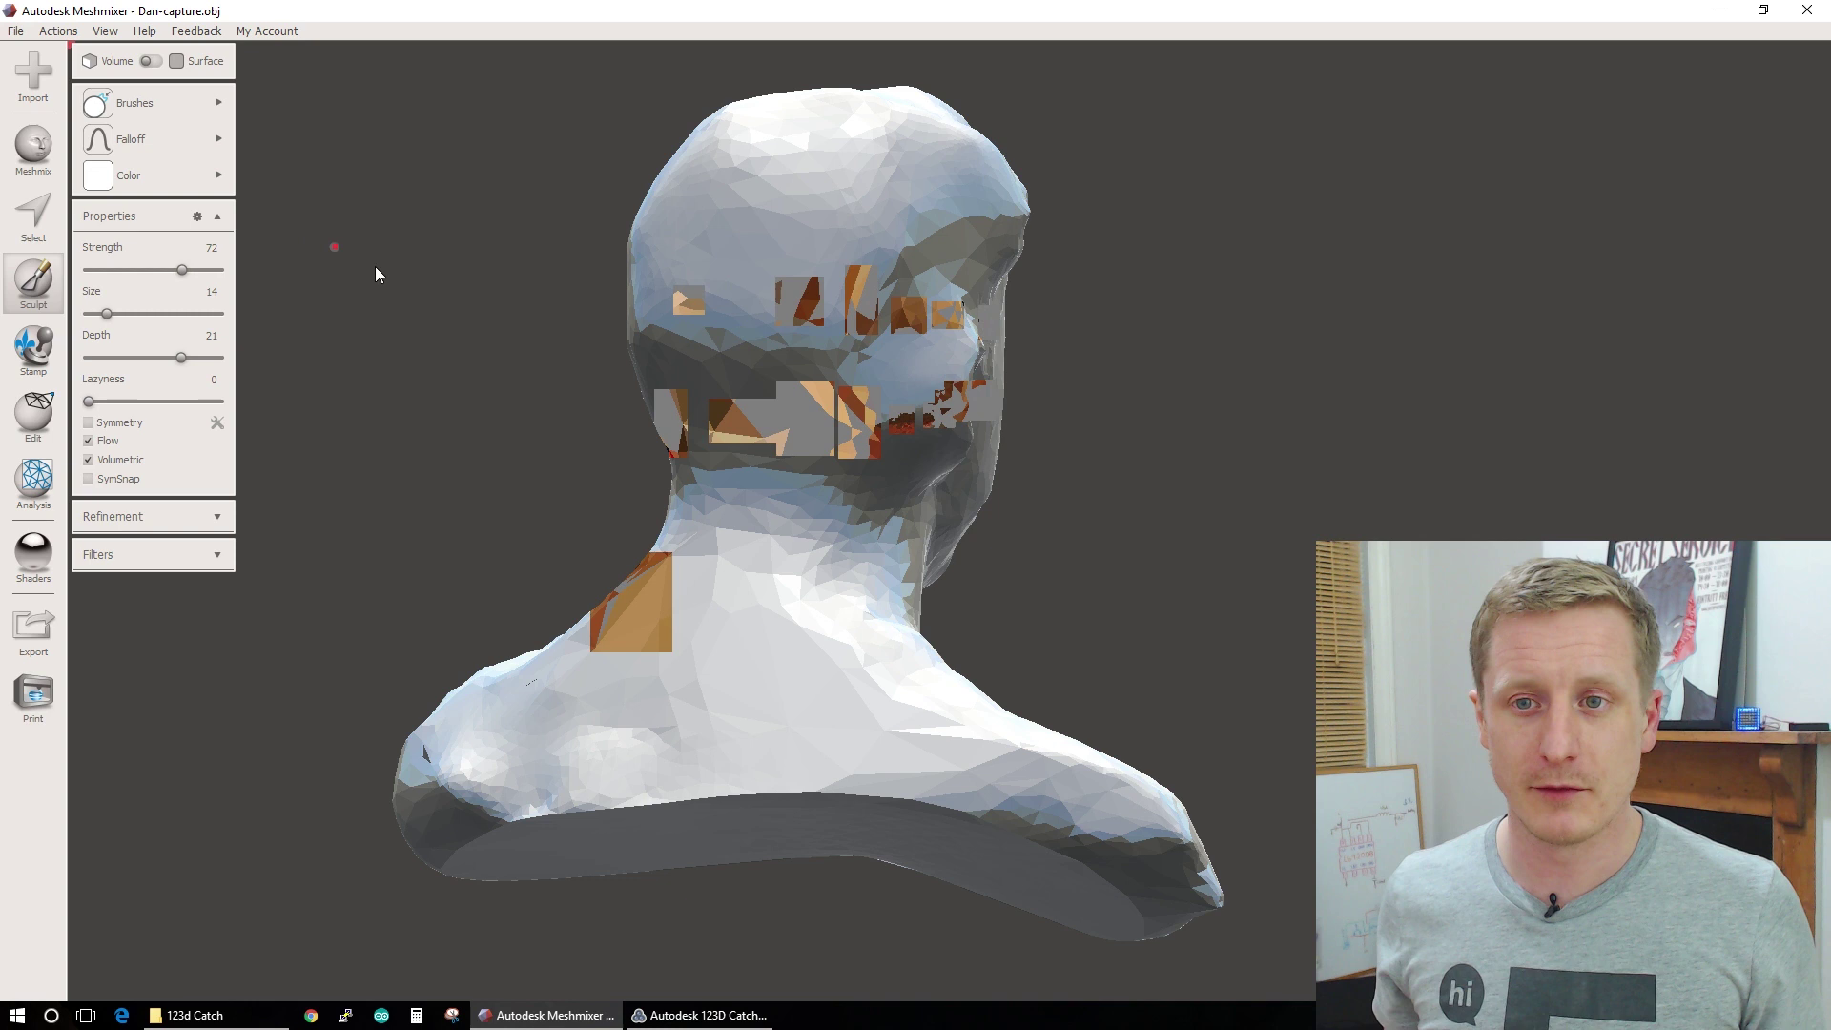
{"action": "right_click_drag", "start_coordinate": [1308, 243], "coordinate": [762, 314]}
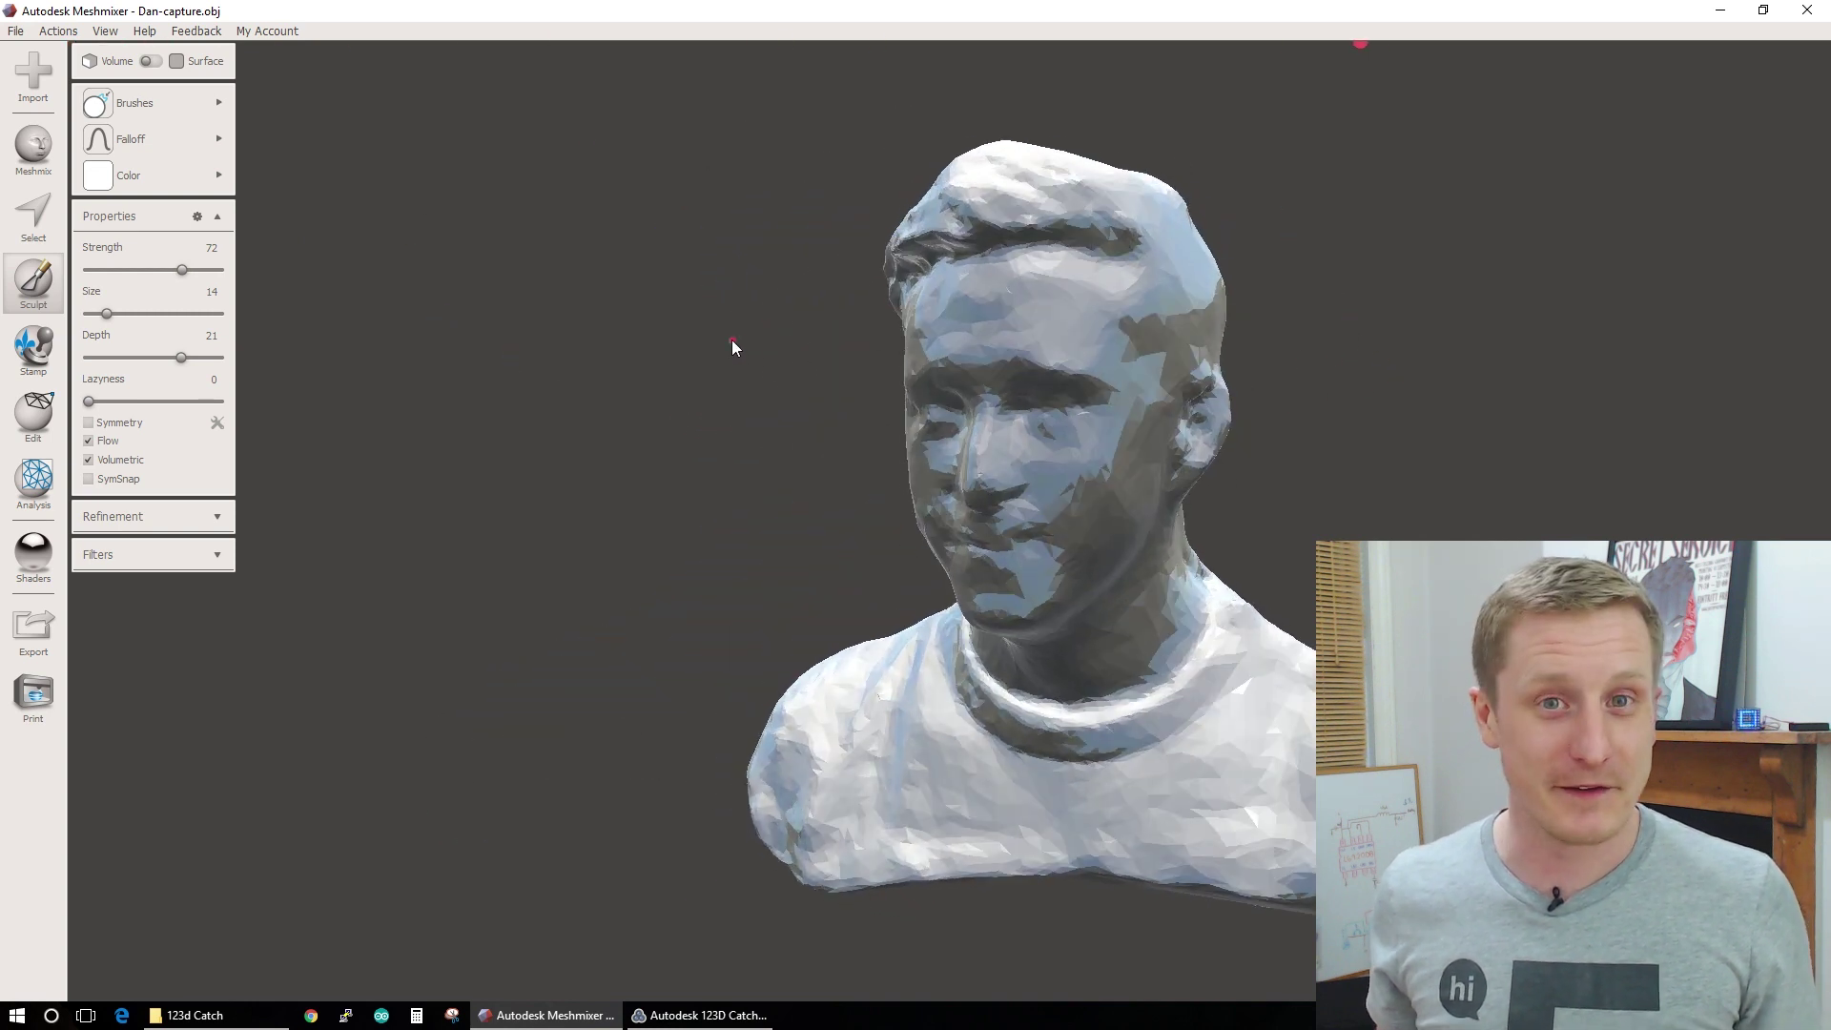
{"action": "right_click_drag", "start_coordinate": [1641, 515], "coordinate": [1599, 493]}
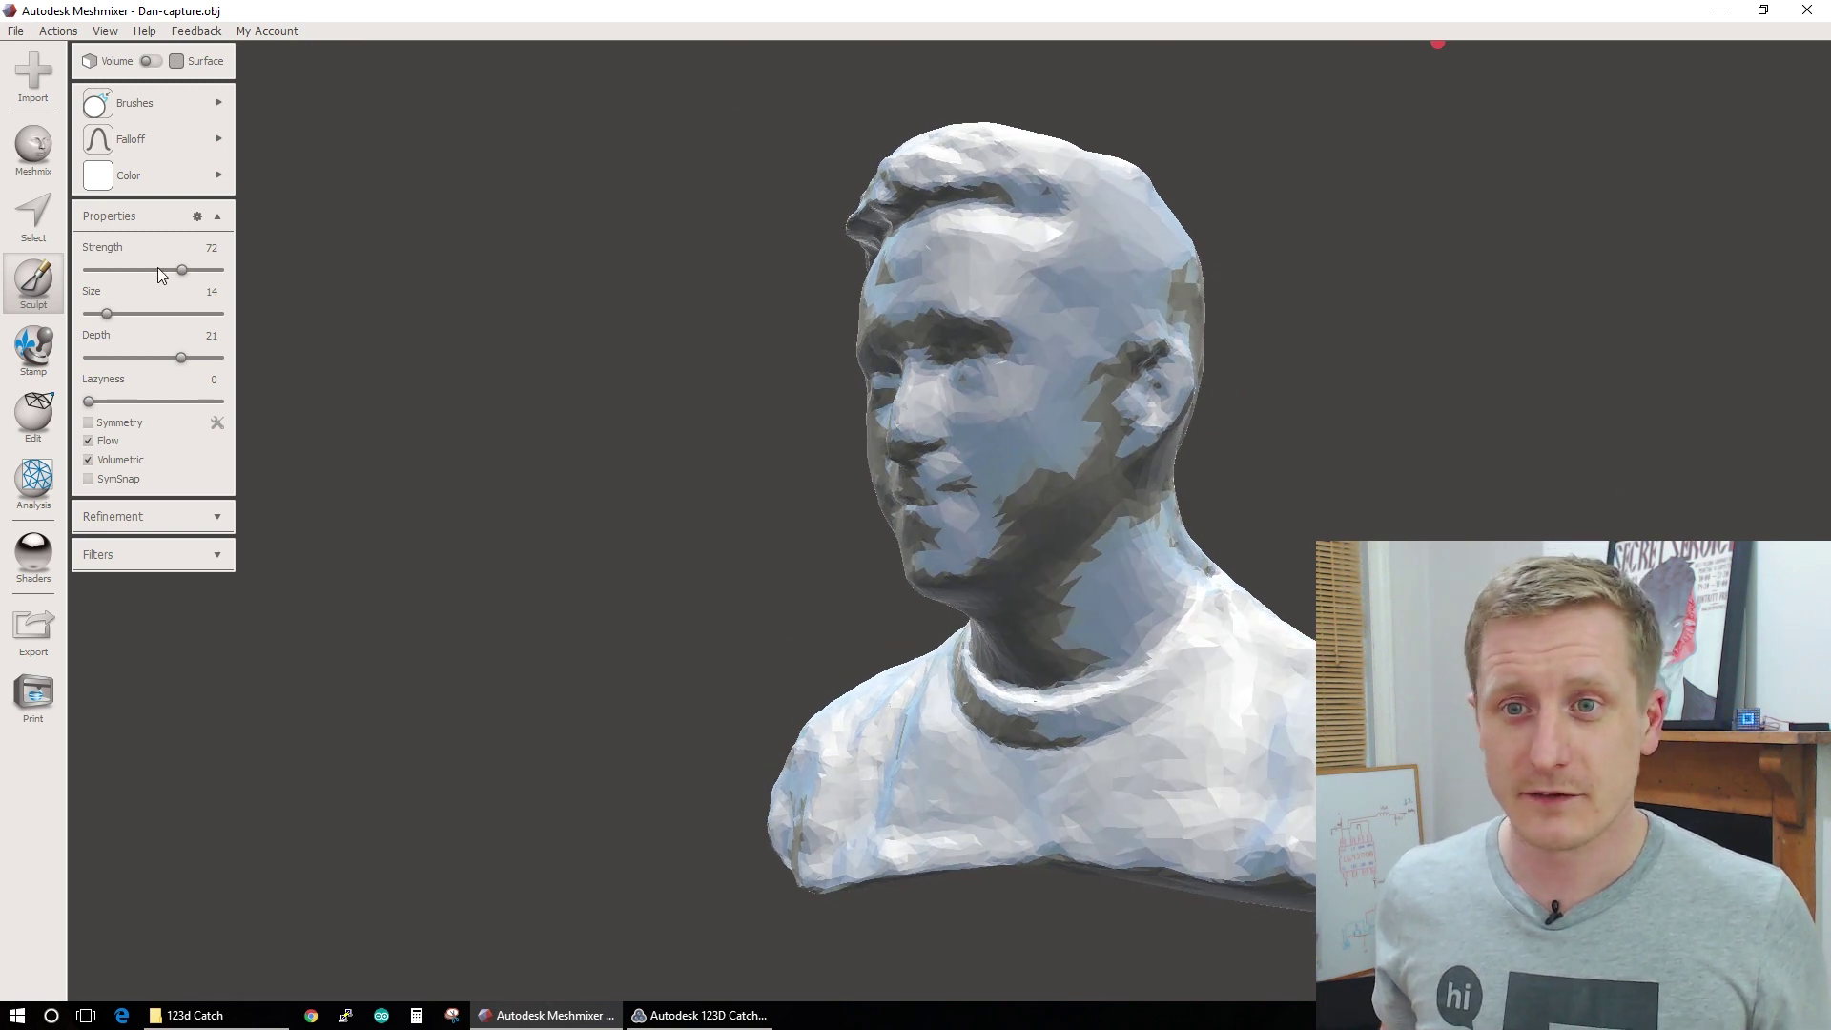
- Run Analysis > Inspector on the bust, check its underside, and Auto Repair All to seal the base
{"action": "left_click", "coordinate": [33, 415]}
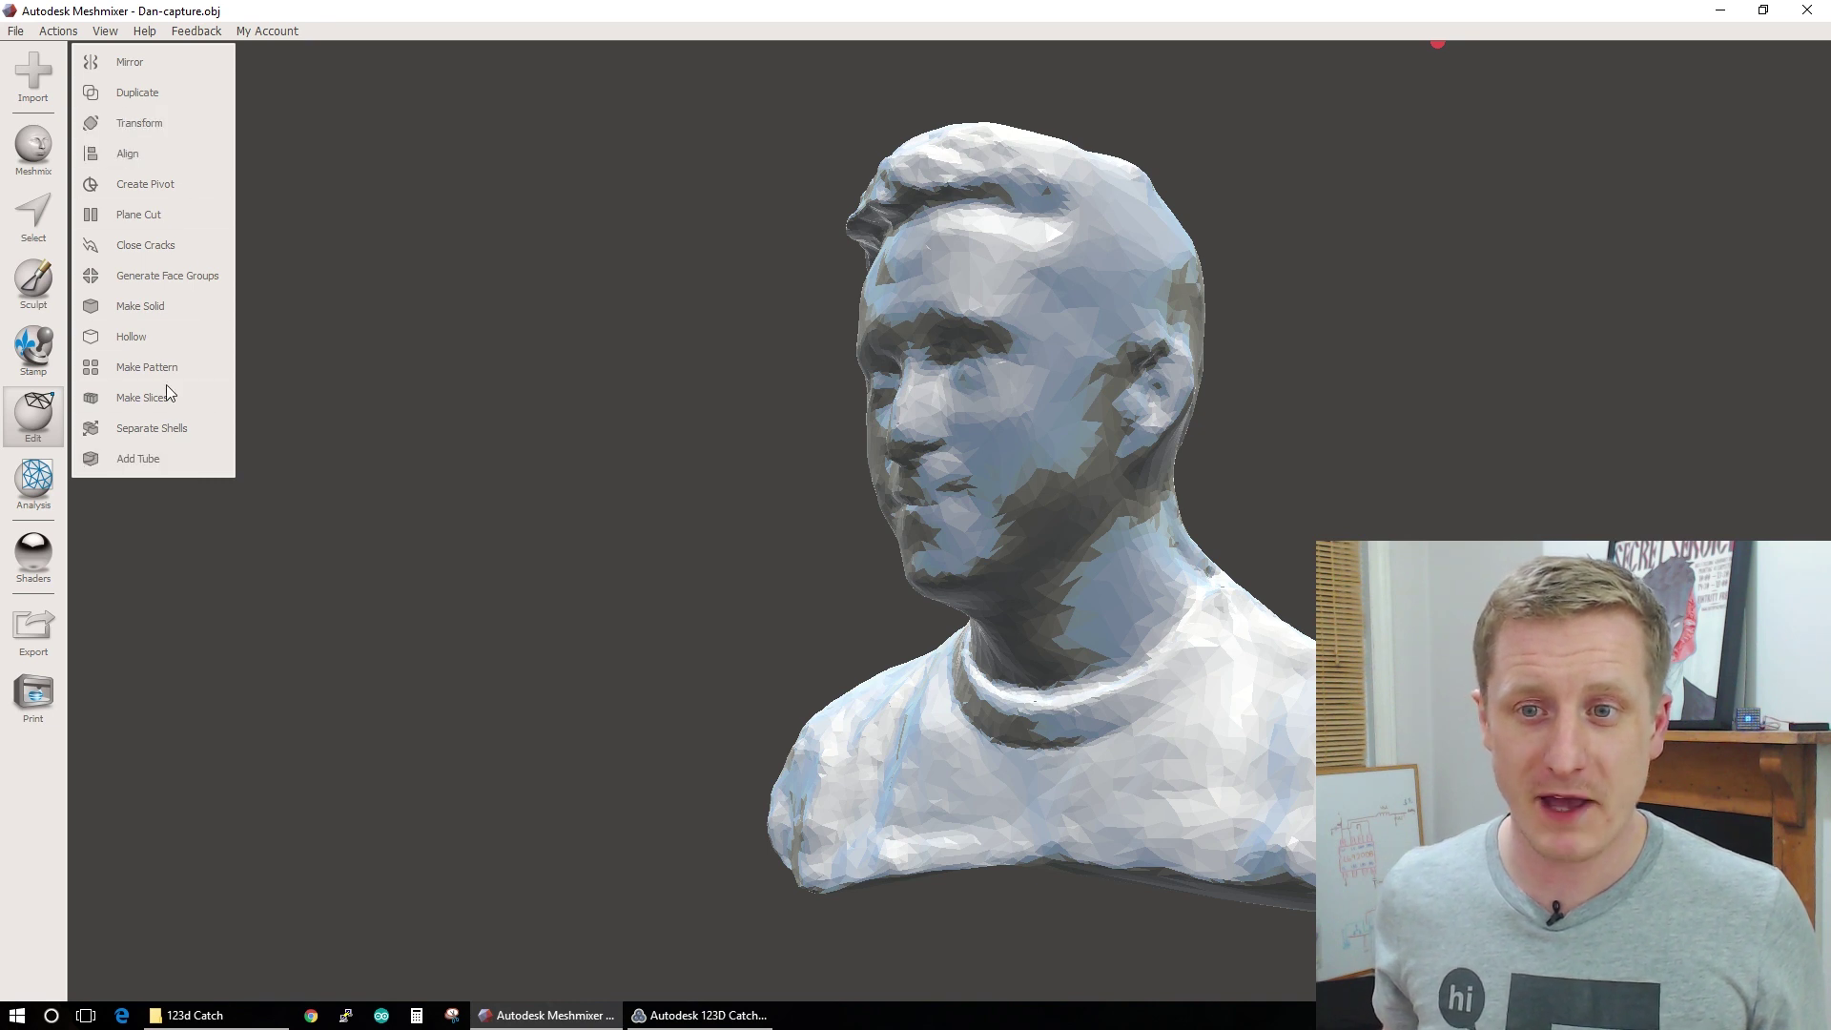
{"action": "left_click", "coordinate": [33, 481]}
{"action": "left_click", "coordinate": [143, 61]}
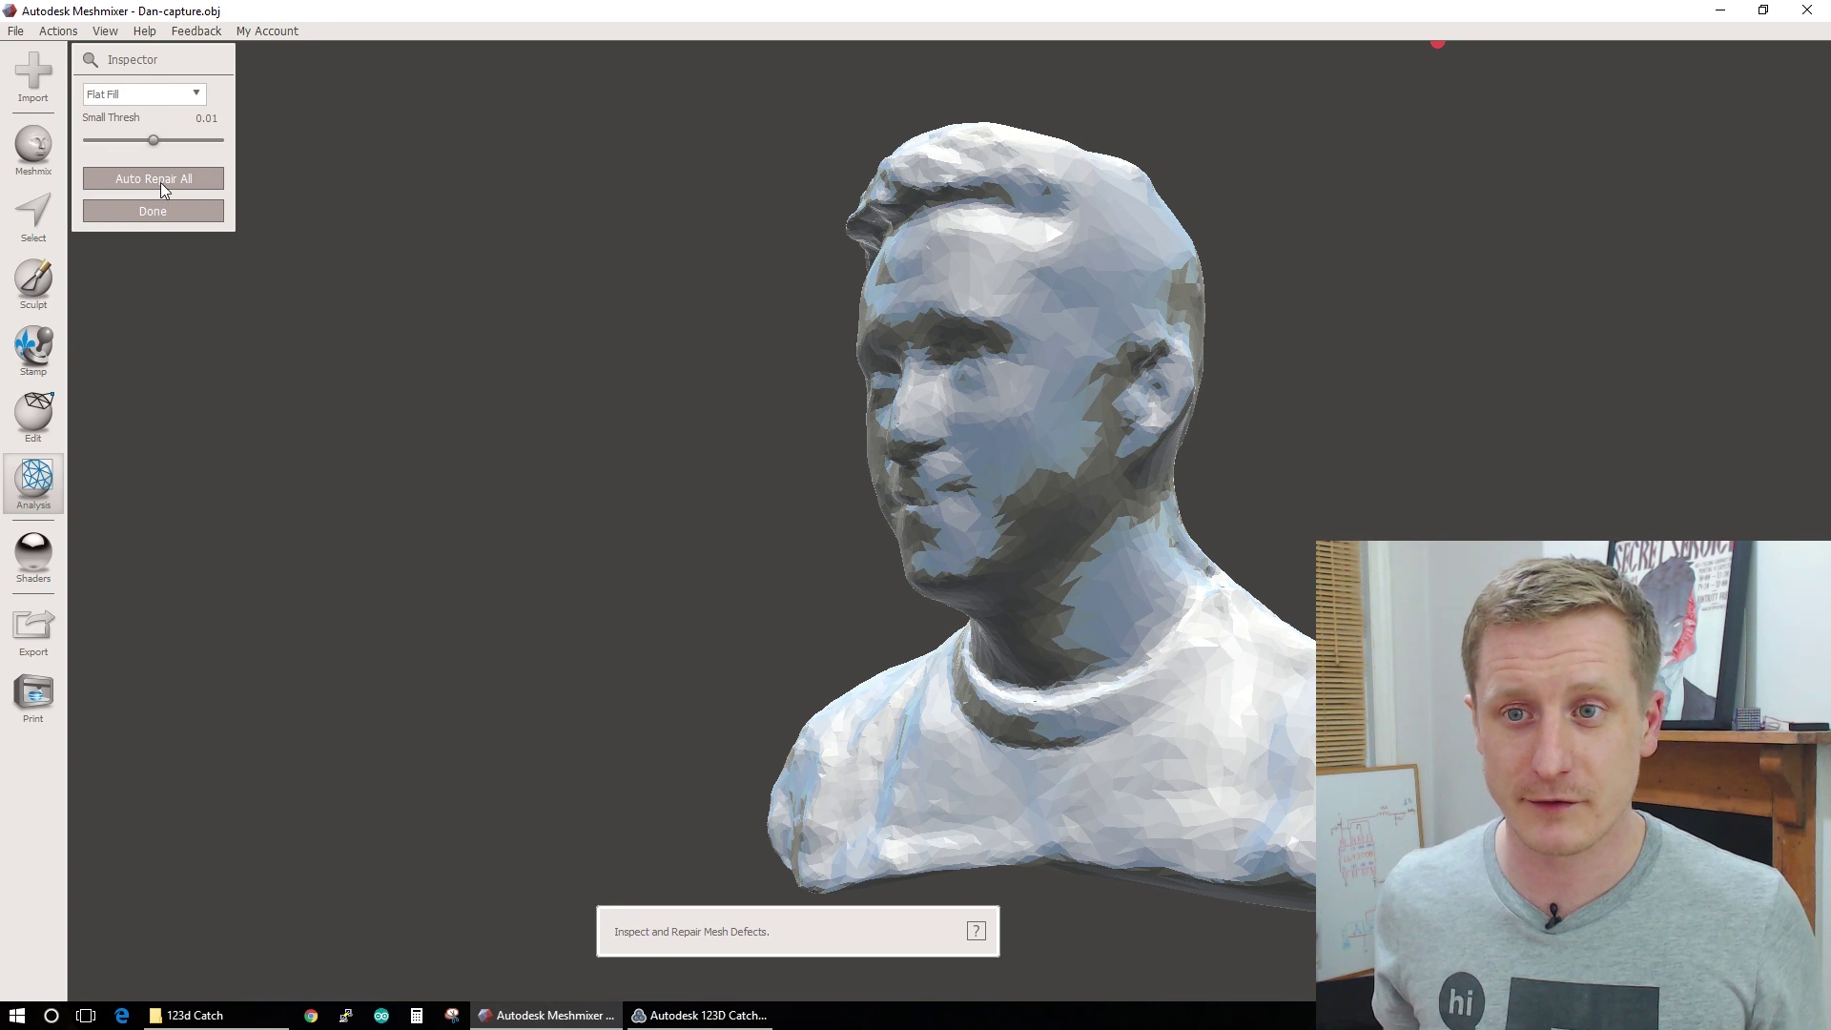
{"action": "right_click_drag", "start_coordinate": [515, 449], "coordinate": [266, 306]}
{"action": "mouse_move", "coordinate": [727, 474]}
{"action": "right_mouse_down"}
{"action": "mouse_move", "coordinate": [675, 359]}
{"action": "mouse_move", "coordinate": [940, 400]}
{"action": "right_mouse_up"}
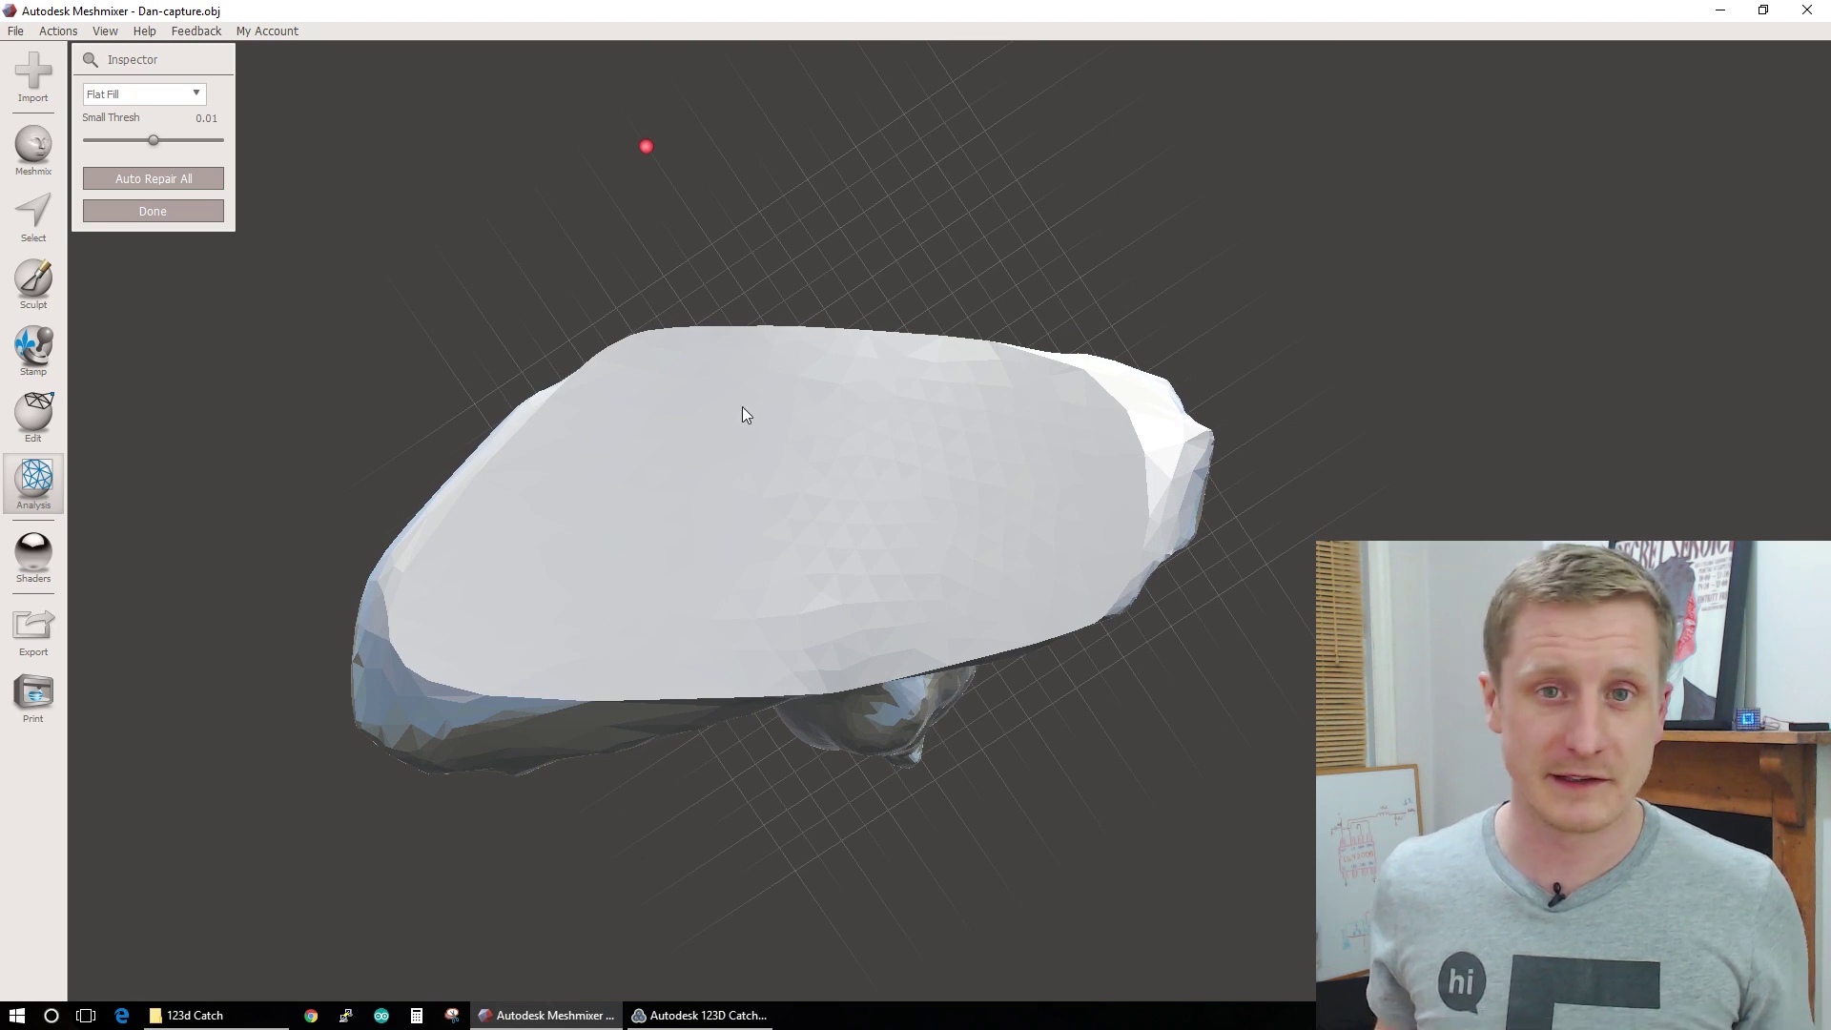
{"action": "mouse_move", "coordinate": [740, 409]}
{"action": "right_mouse_down"}
{"action": "mouse_move", "coordinate": [777, 396]}
{"action": "mouse_move", "coordinate": [821, 544]}
{"action": "mouse_move", "coordinate": [887, 535]}
{"action": "mouse_move", "coordinate": [887, 621]}
{"action": "right_mouse_up"}
{"action": "left_click", "coordinate": [186, 188]}
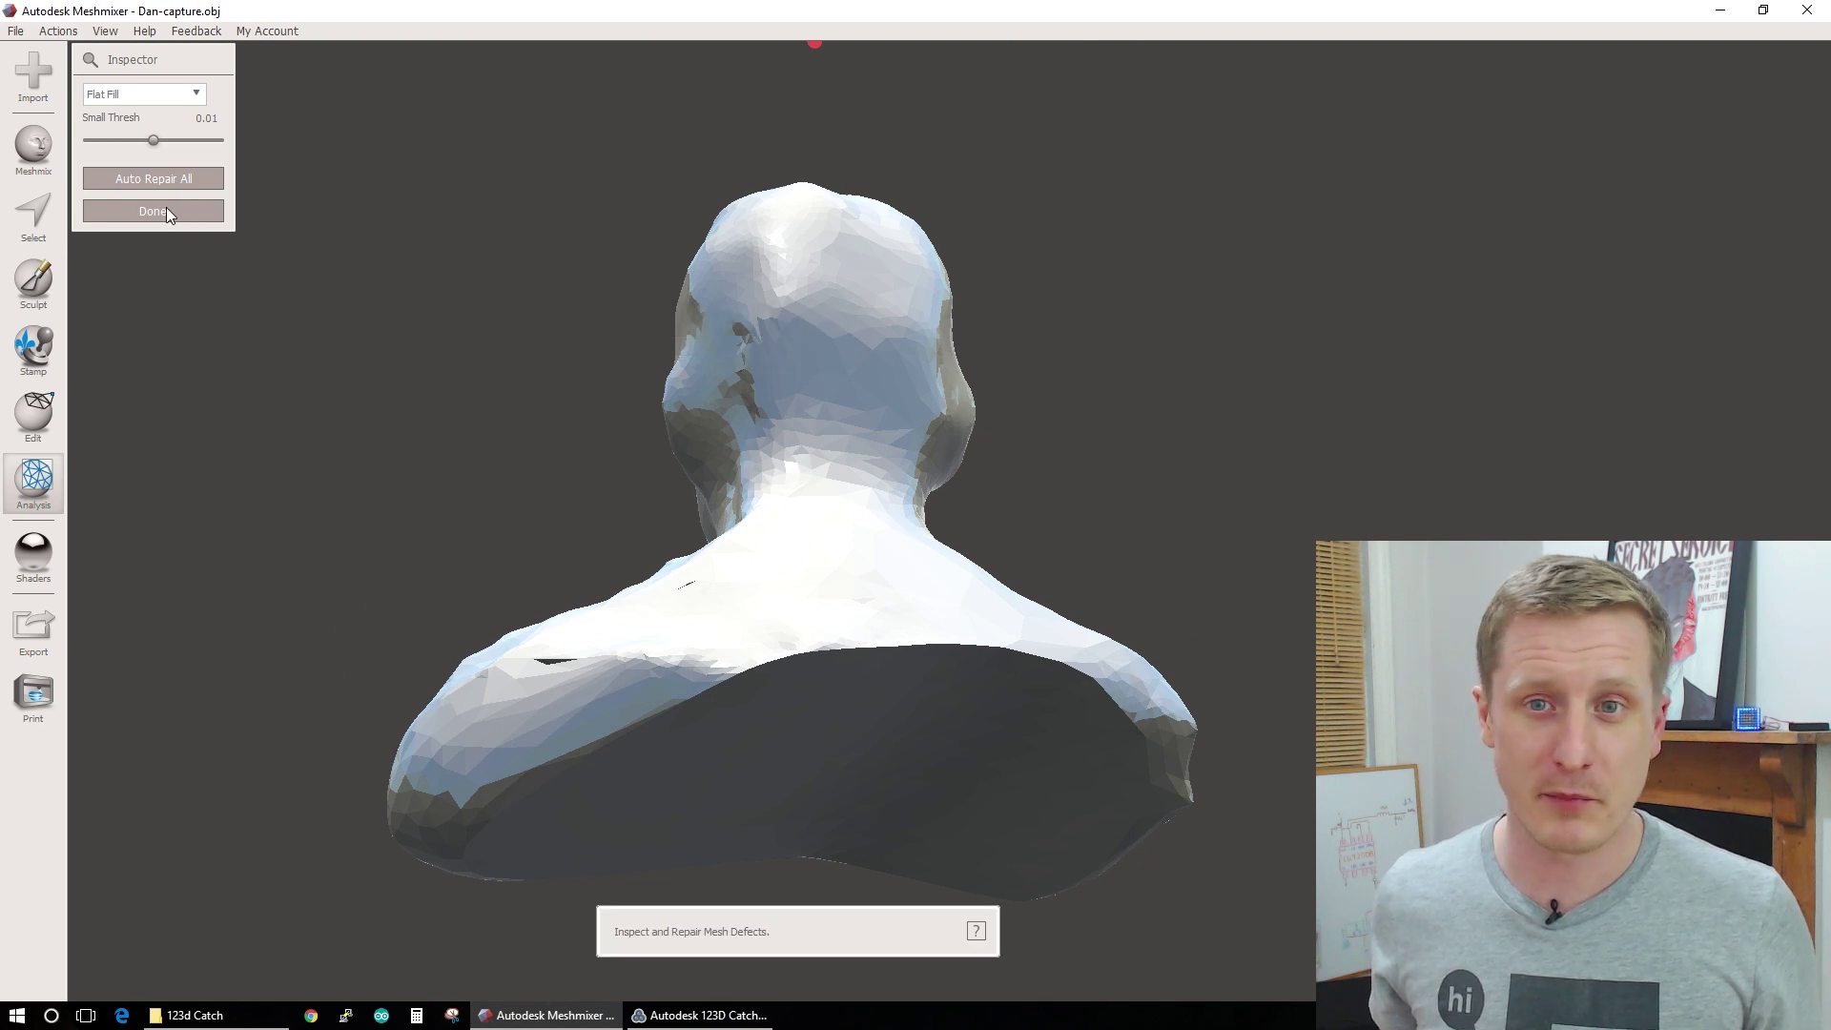
{"action": "left_click", "coordinate": [166, 210]}
{"action": "left_click", "coordinate": [33, 281]}
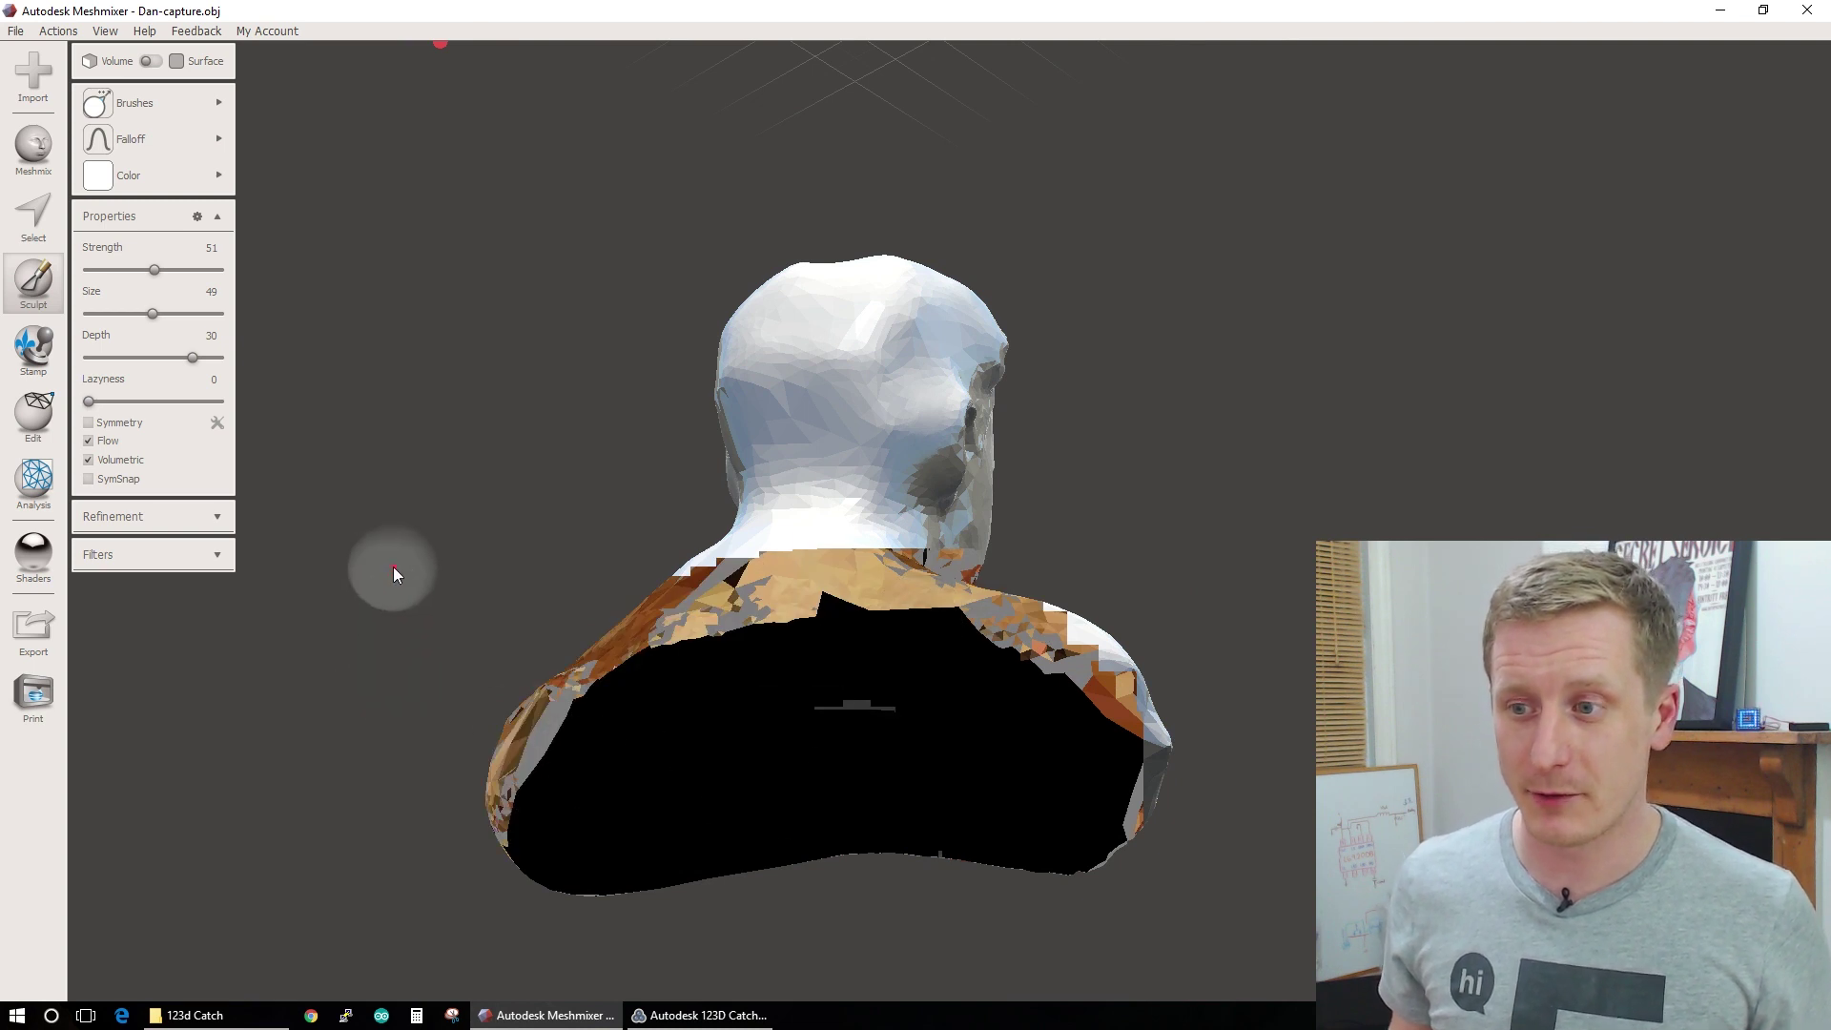
- Export the repaired bust to the Desktop as STL Binary file 'dancapture2'
{"action": "right_click_drag", "start_coordinate": [393, 572], "coordinate": [492, 646]}
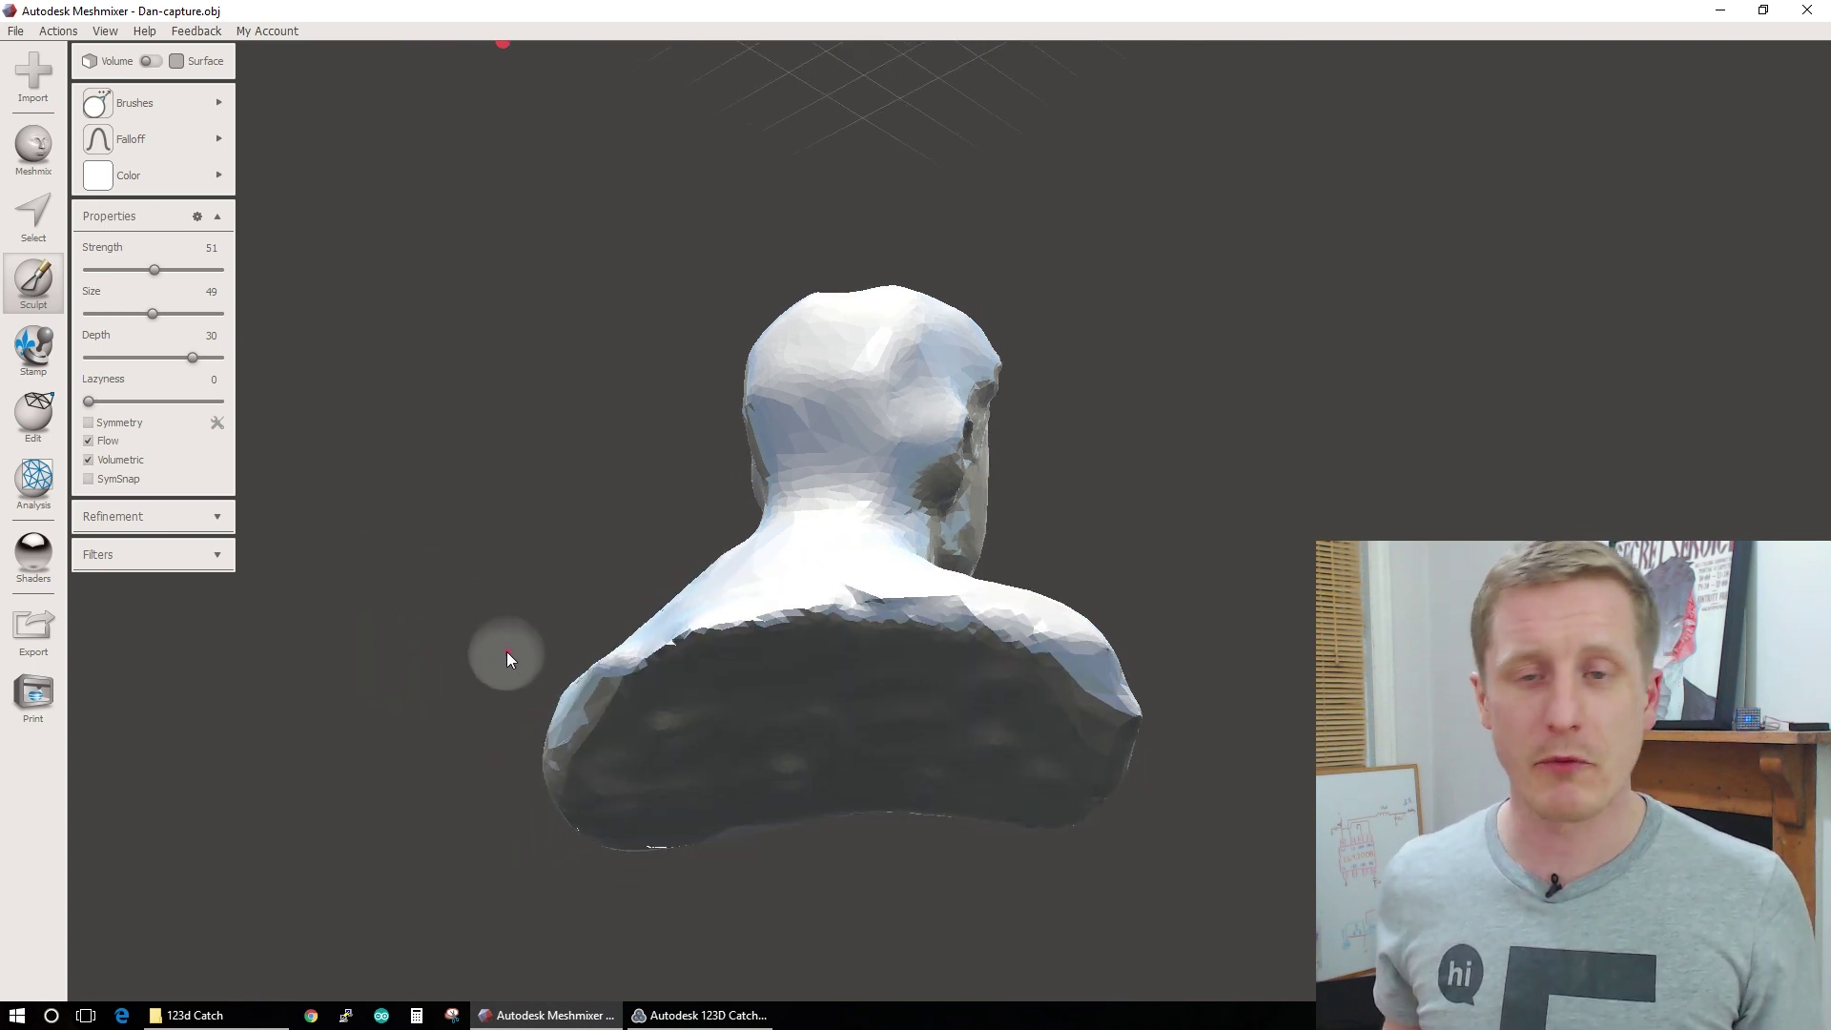
{"action": "left_click", "coordinate": [133, 102]}
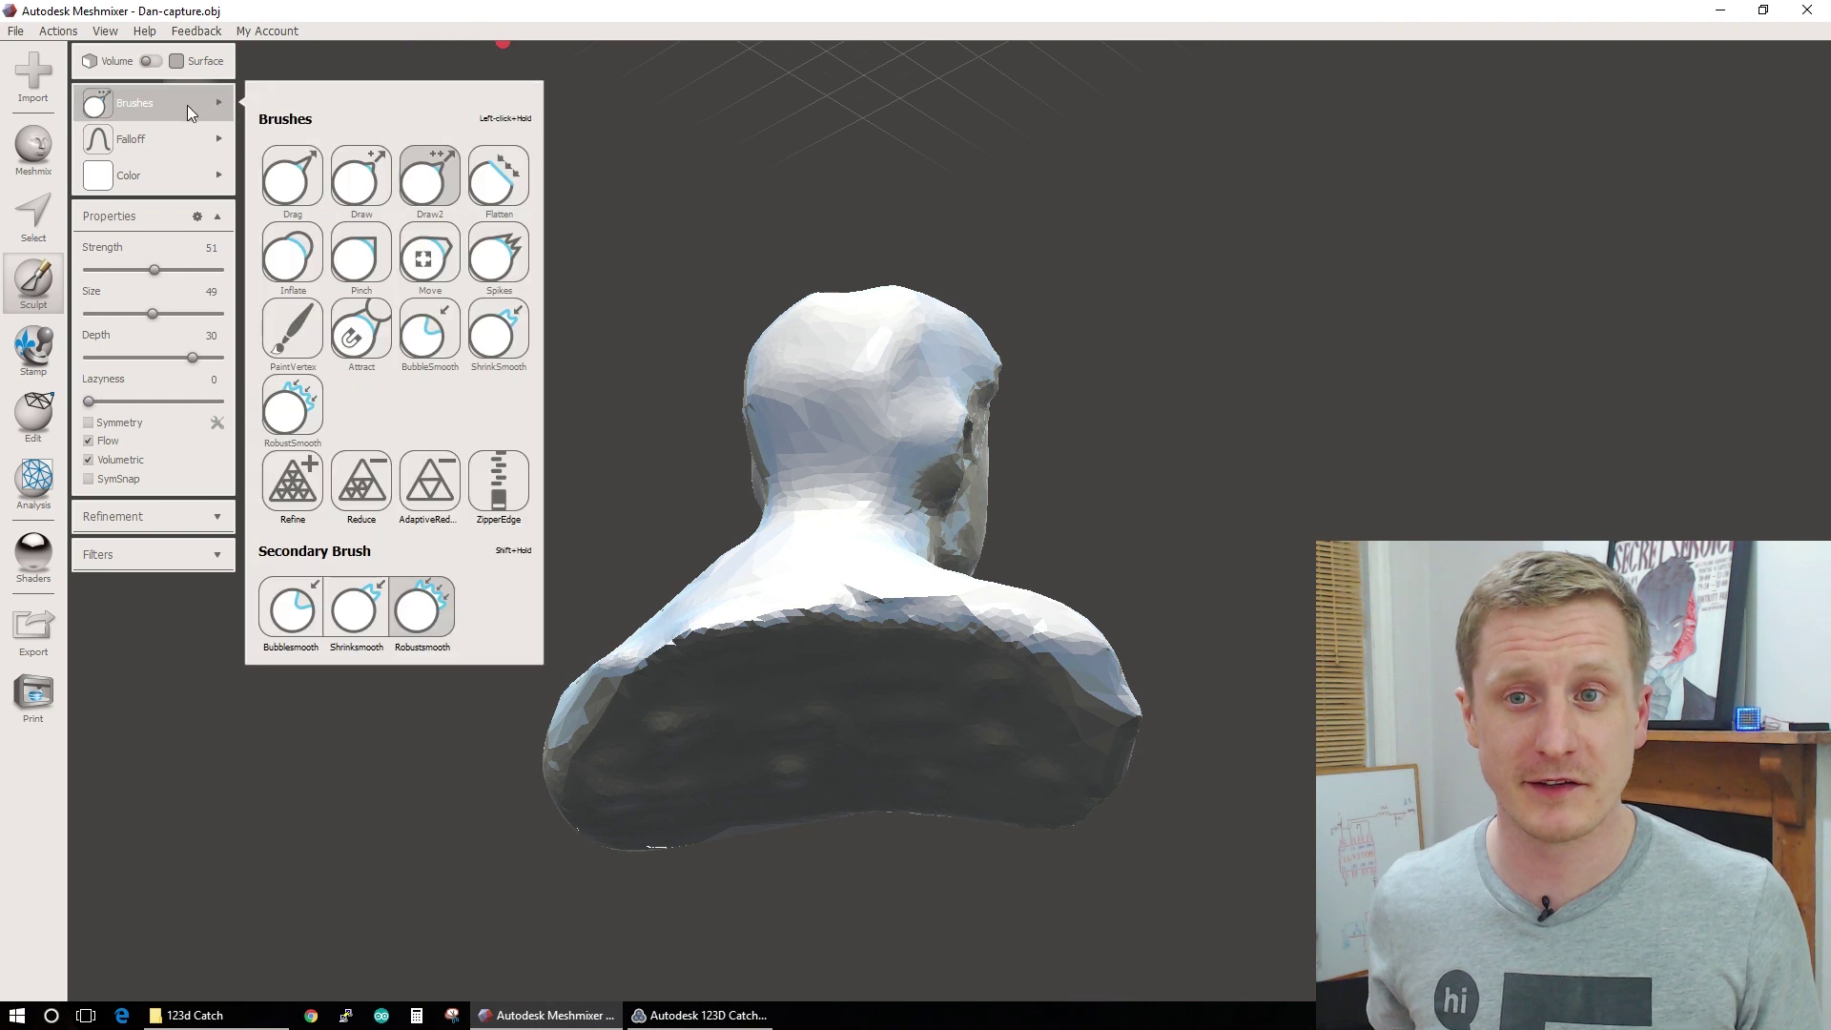
{"action": "left_click", "coordinate": [16, 31]}
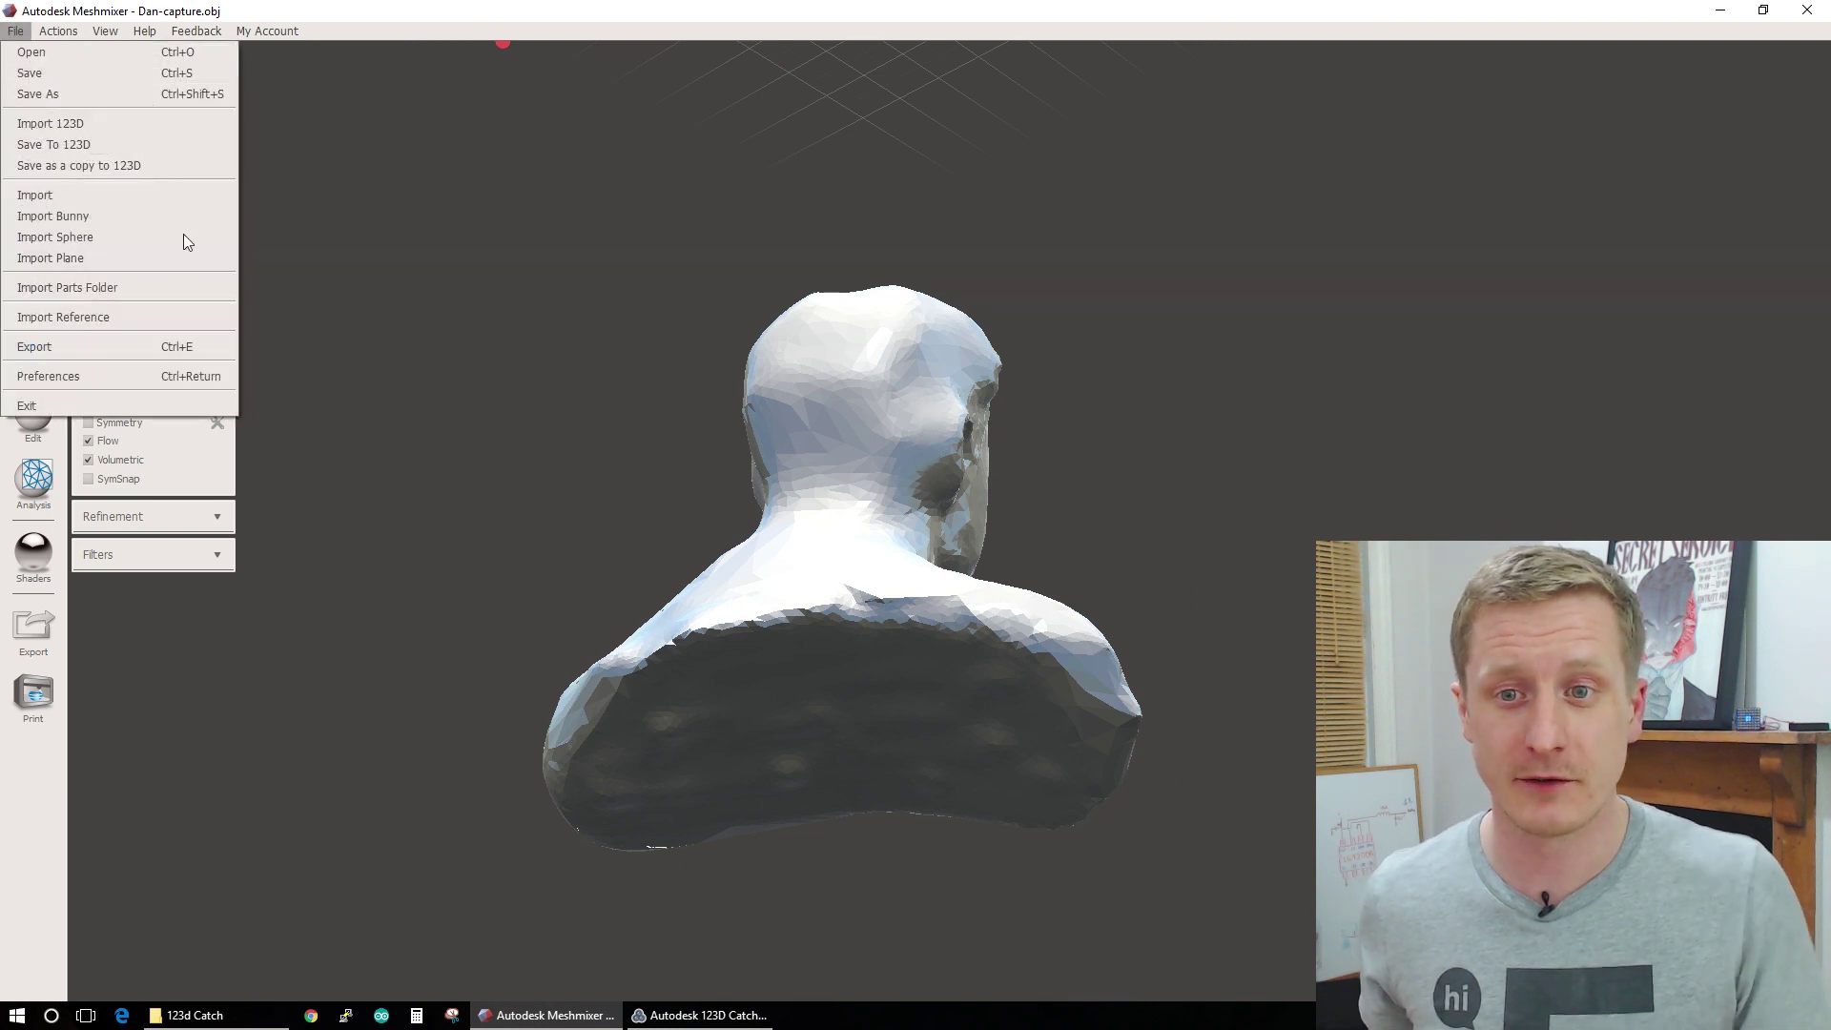
{"action": "left_click", "coordinate": [135, 348]}
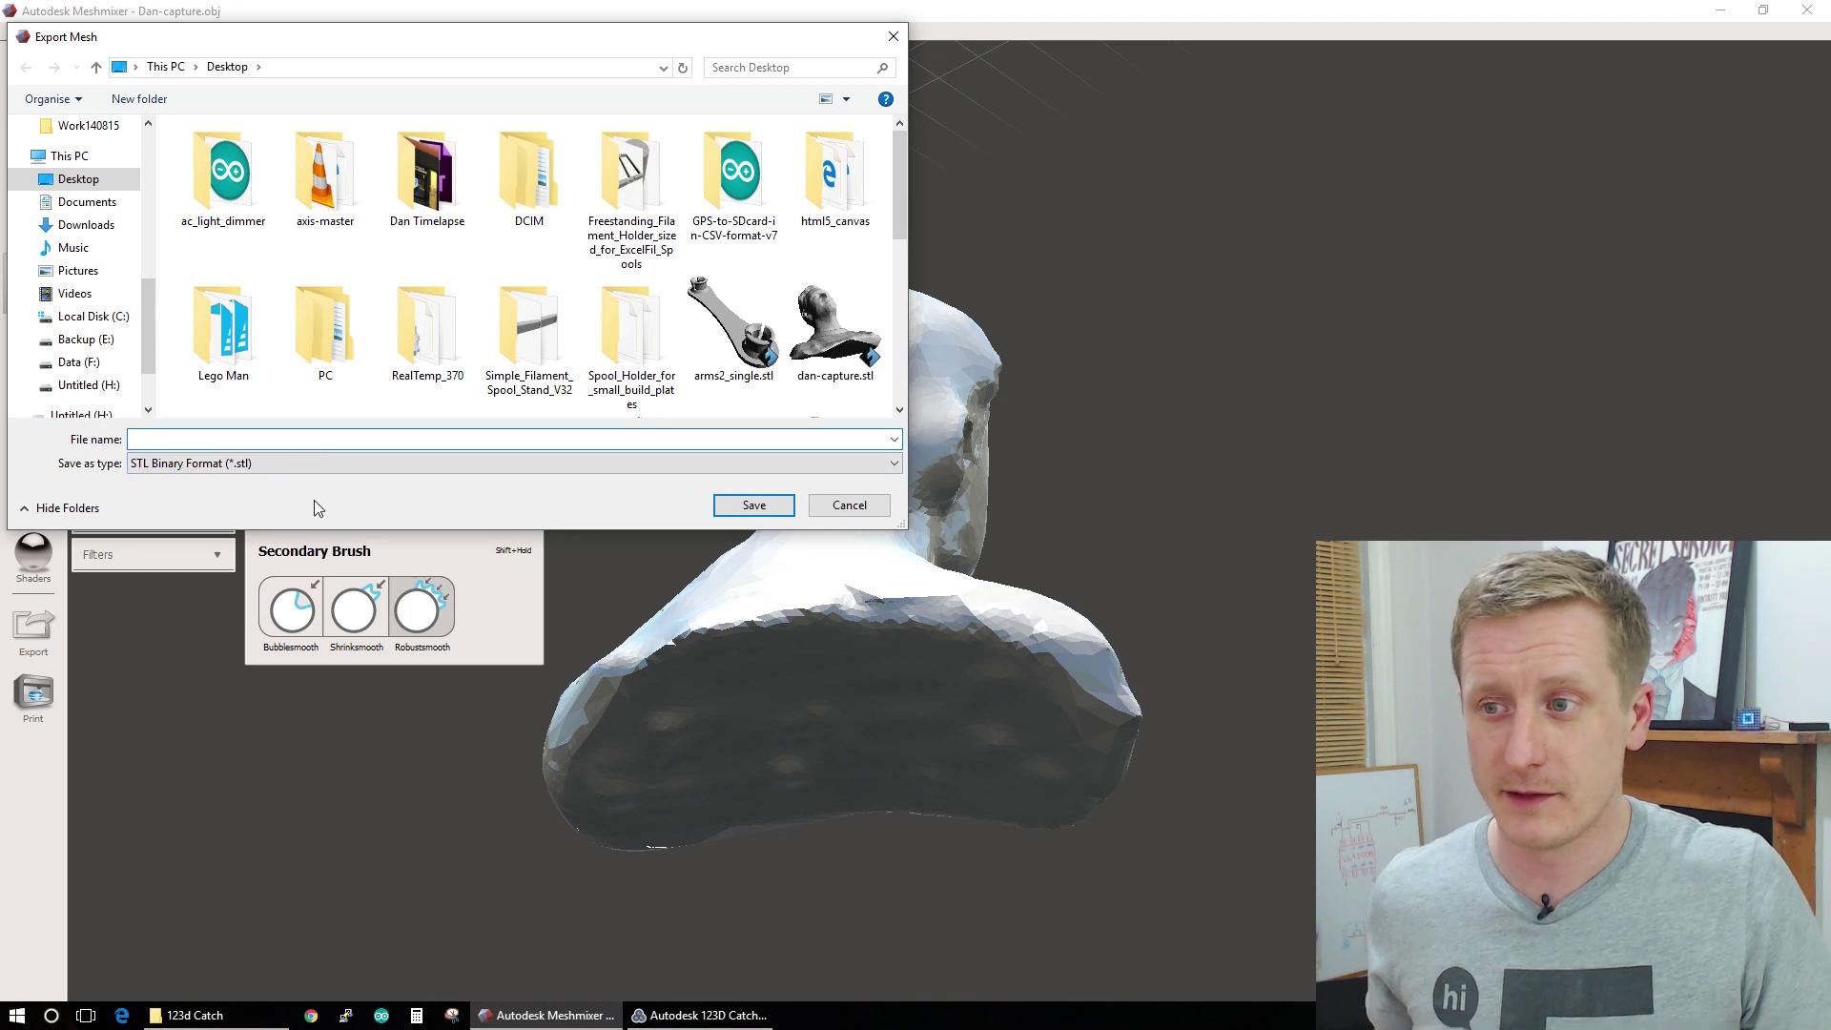
{"action": "type", "text": "dancapture"}
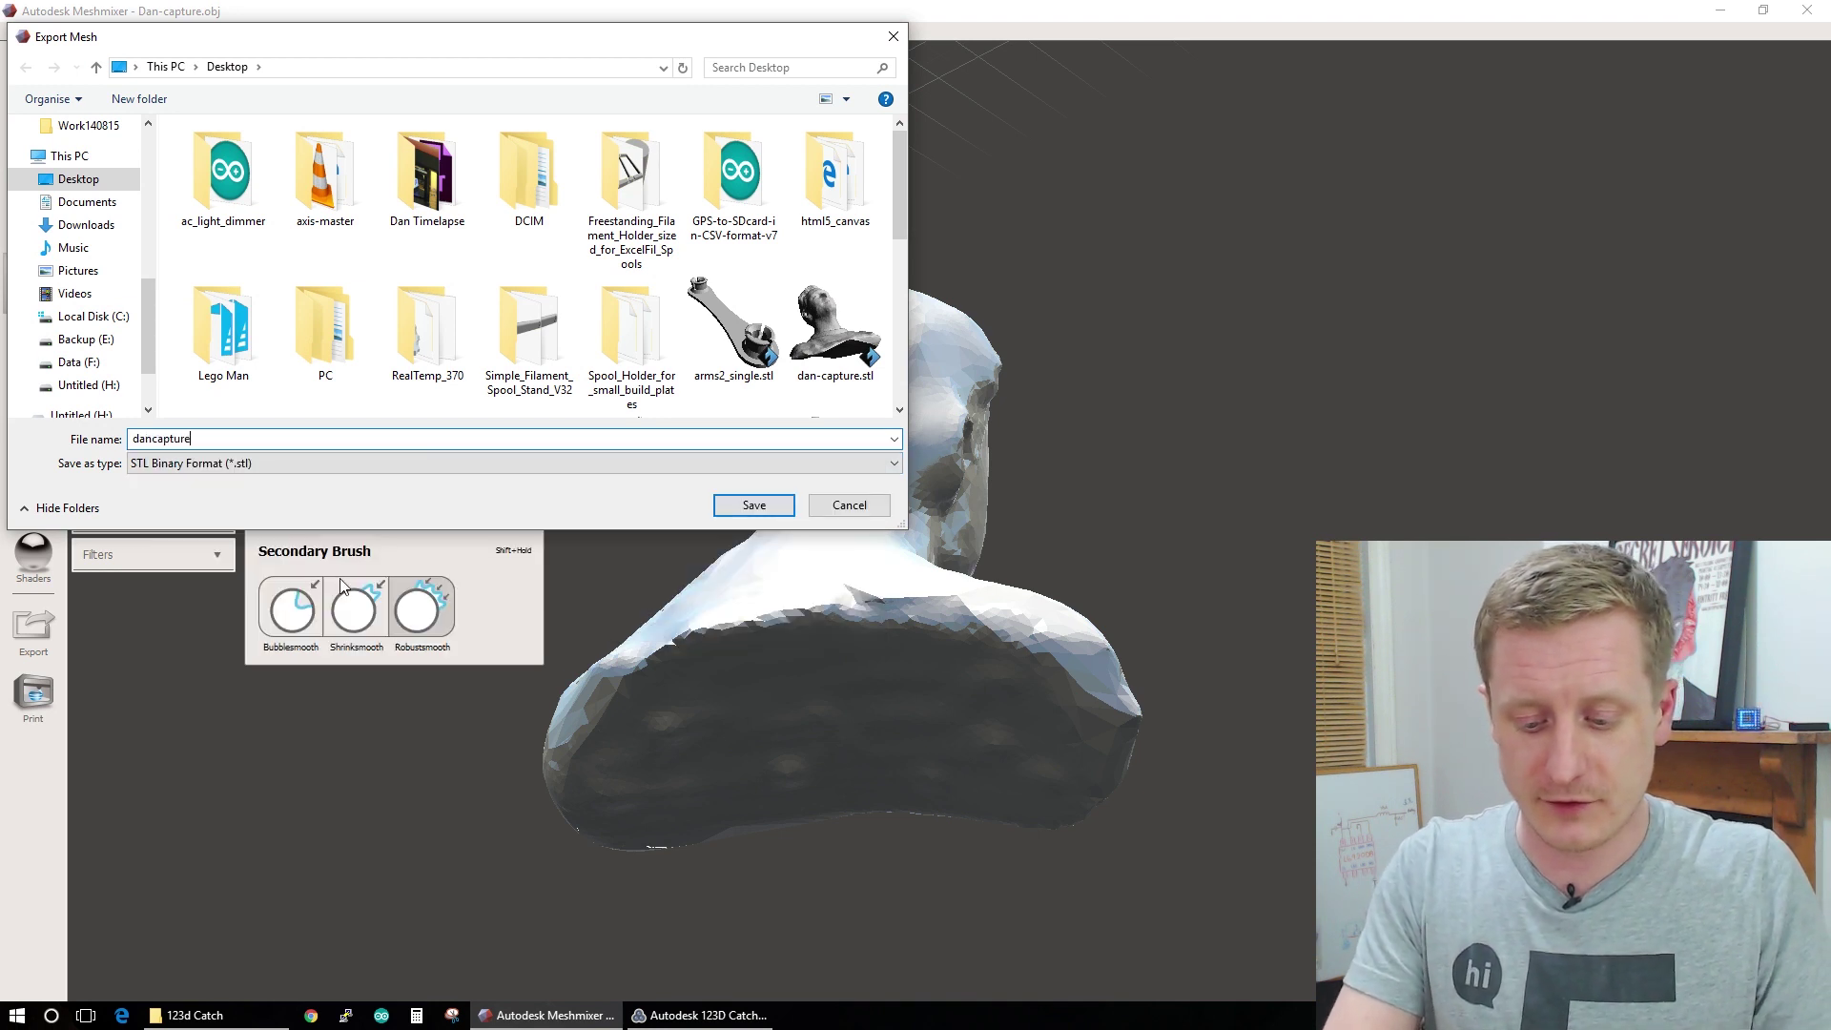
{"action": "type", "text": "2"}
{"action": "key", "text": "Return"}
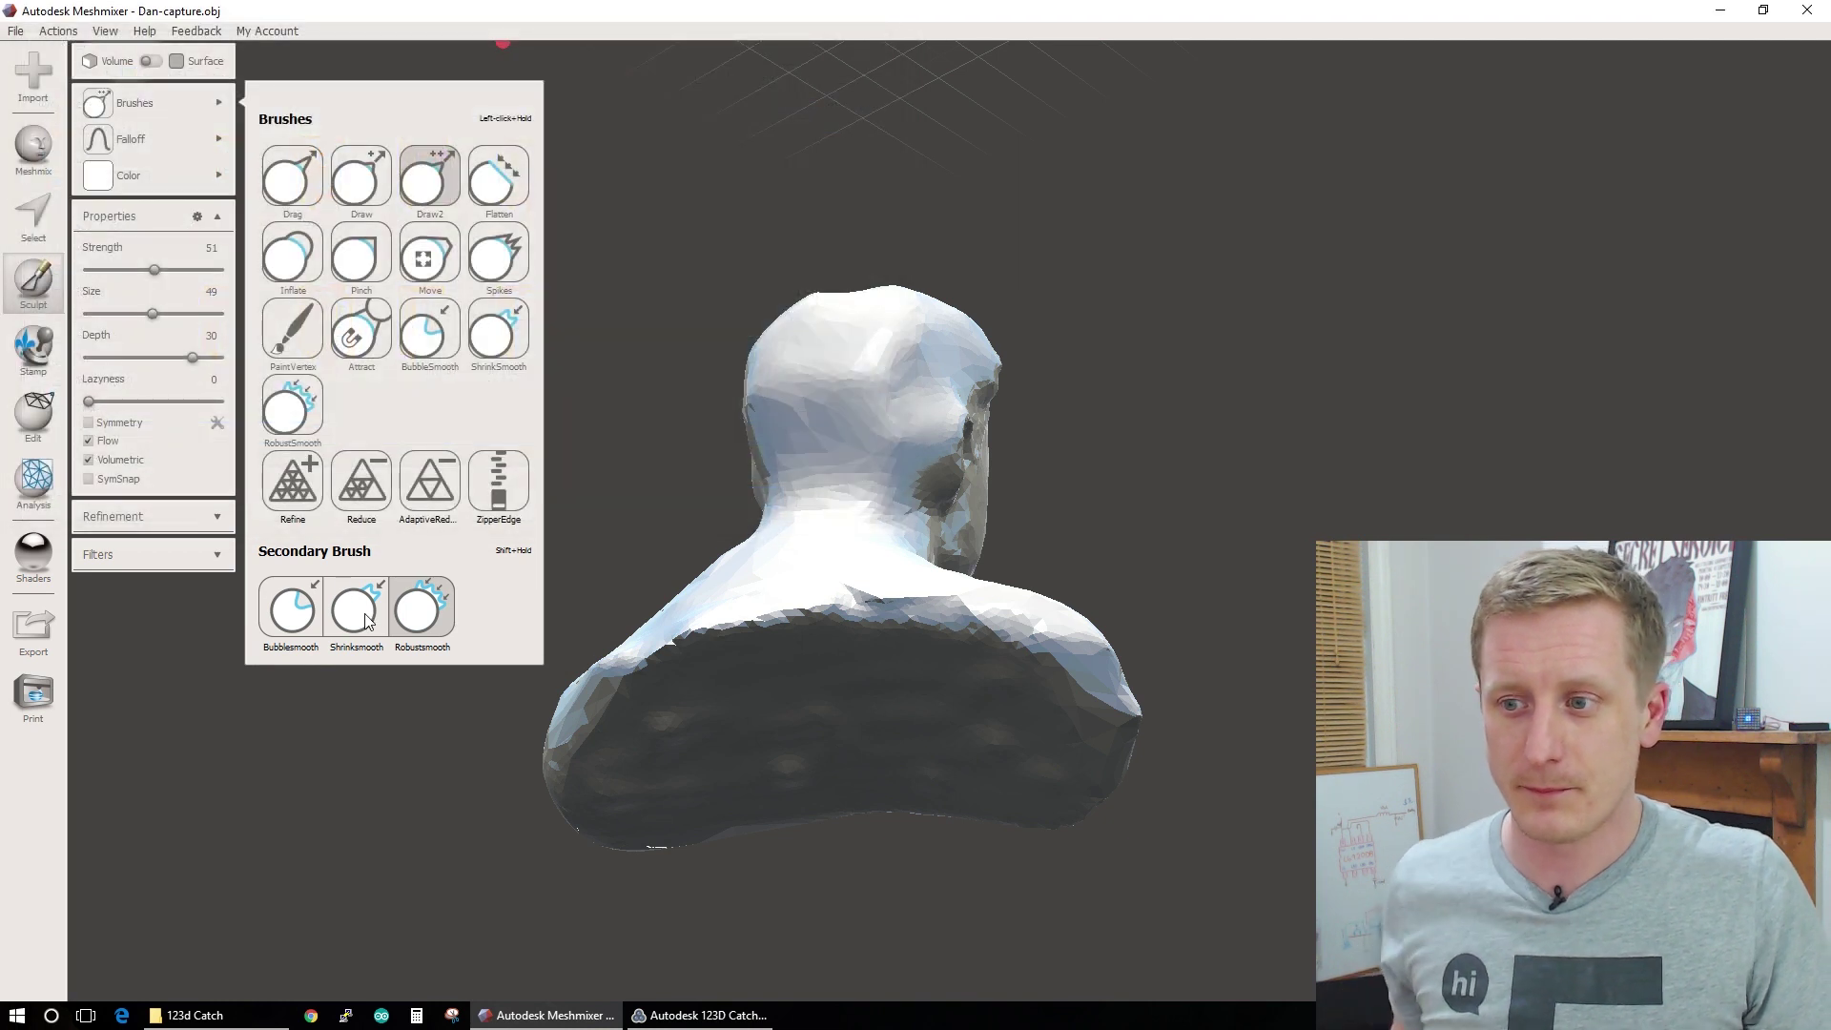
{"action": "left_click", "coordinate": [374, 615]}
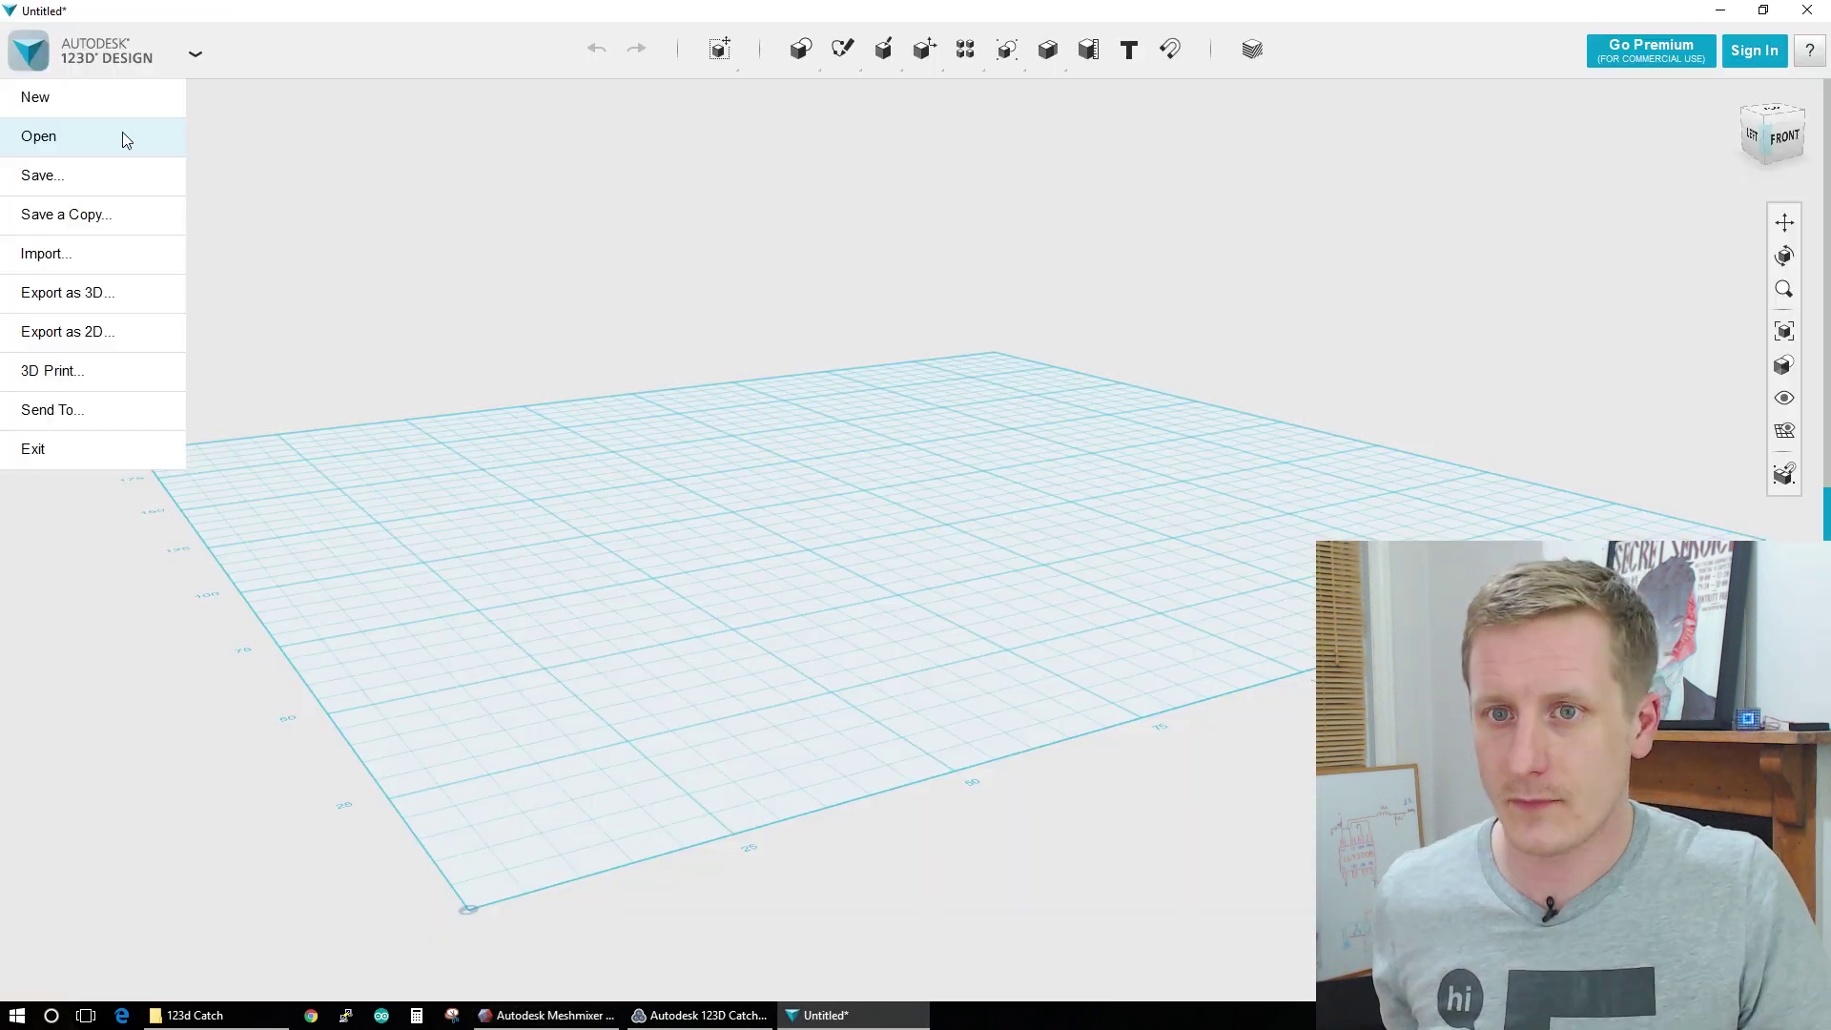
- Import dan-capture.stl from the Desktop via Browse My Computer
{"action": "left_click", "coordinate": [123, 134]}
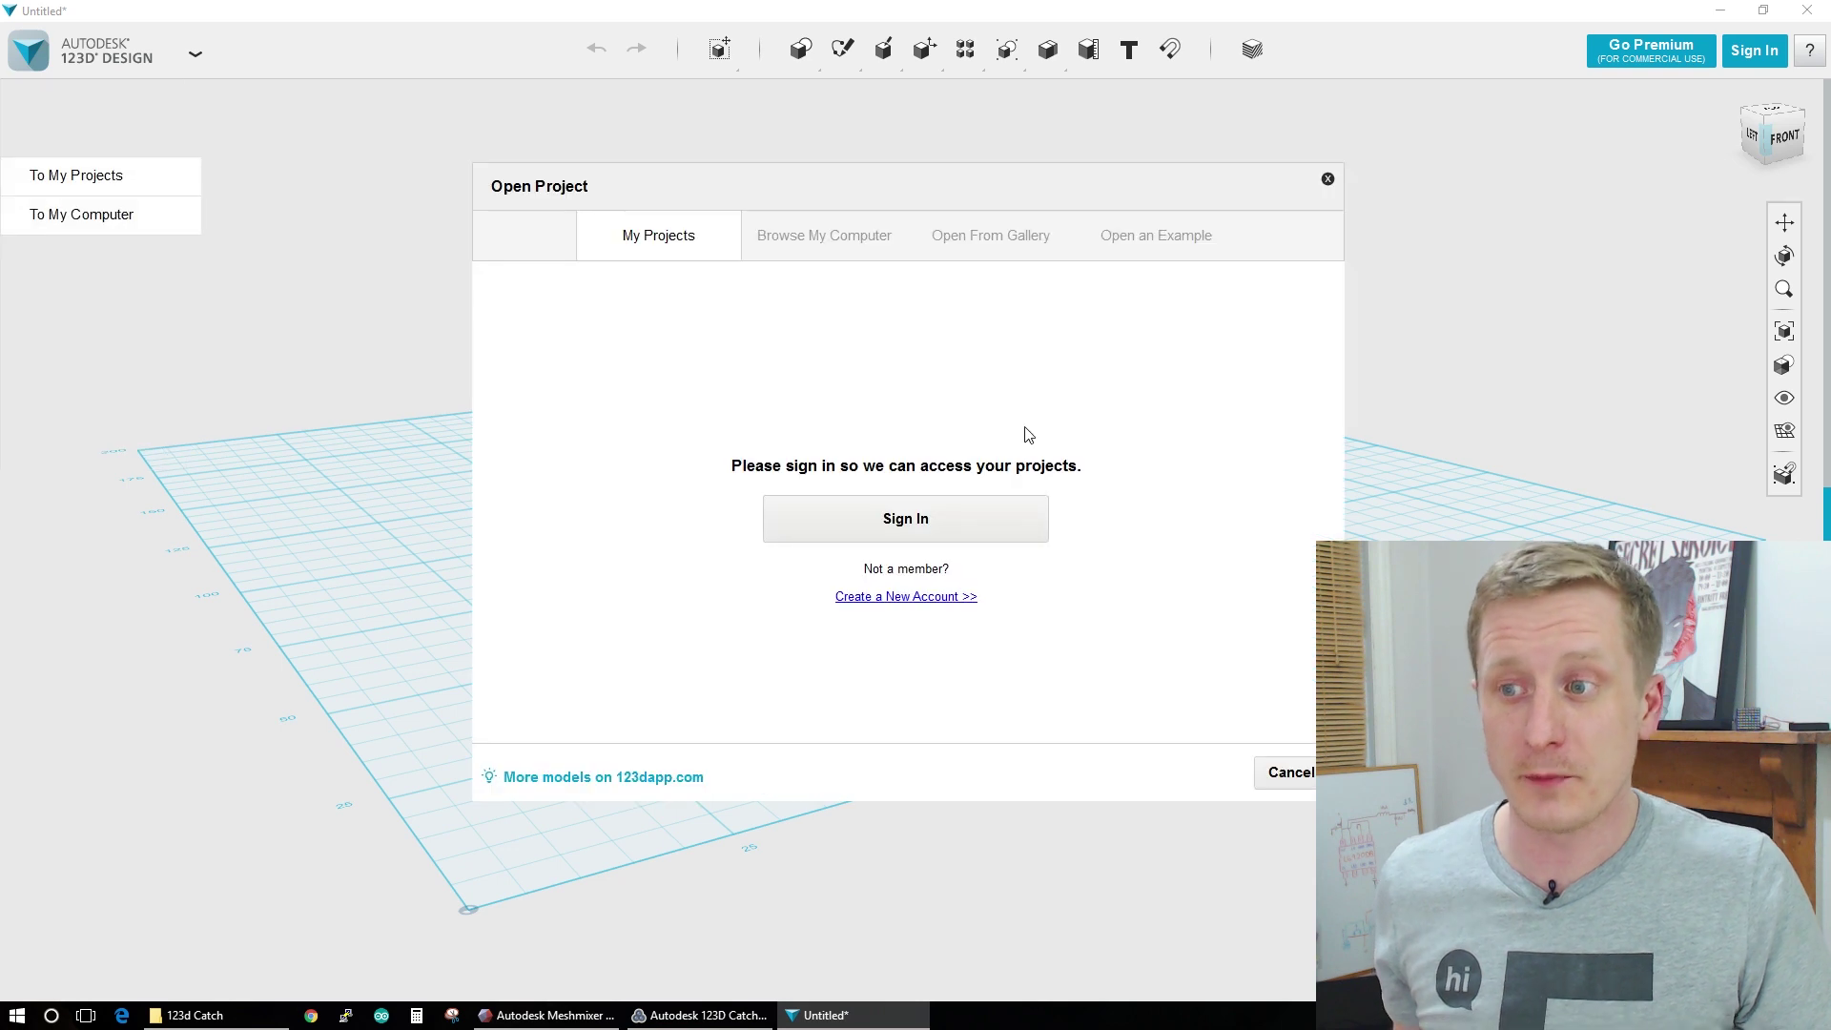
{"action": "left_click", "coordinate": [844, 238]}
{"action": "left_click", "coordinate": [913, 523]}
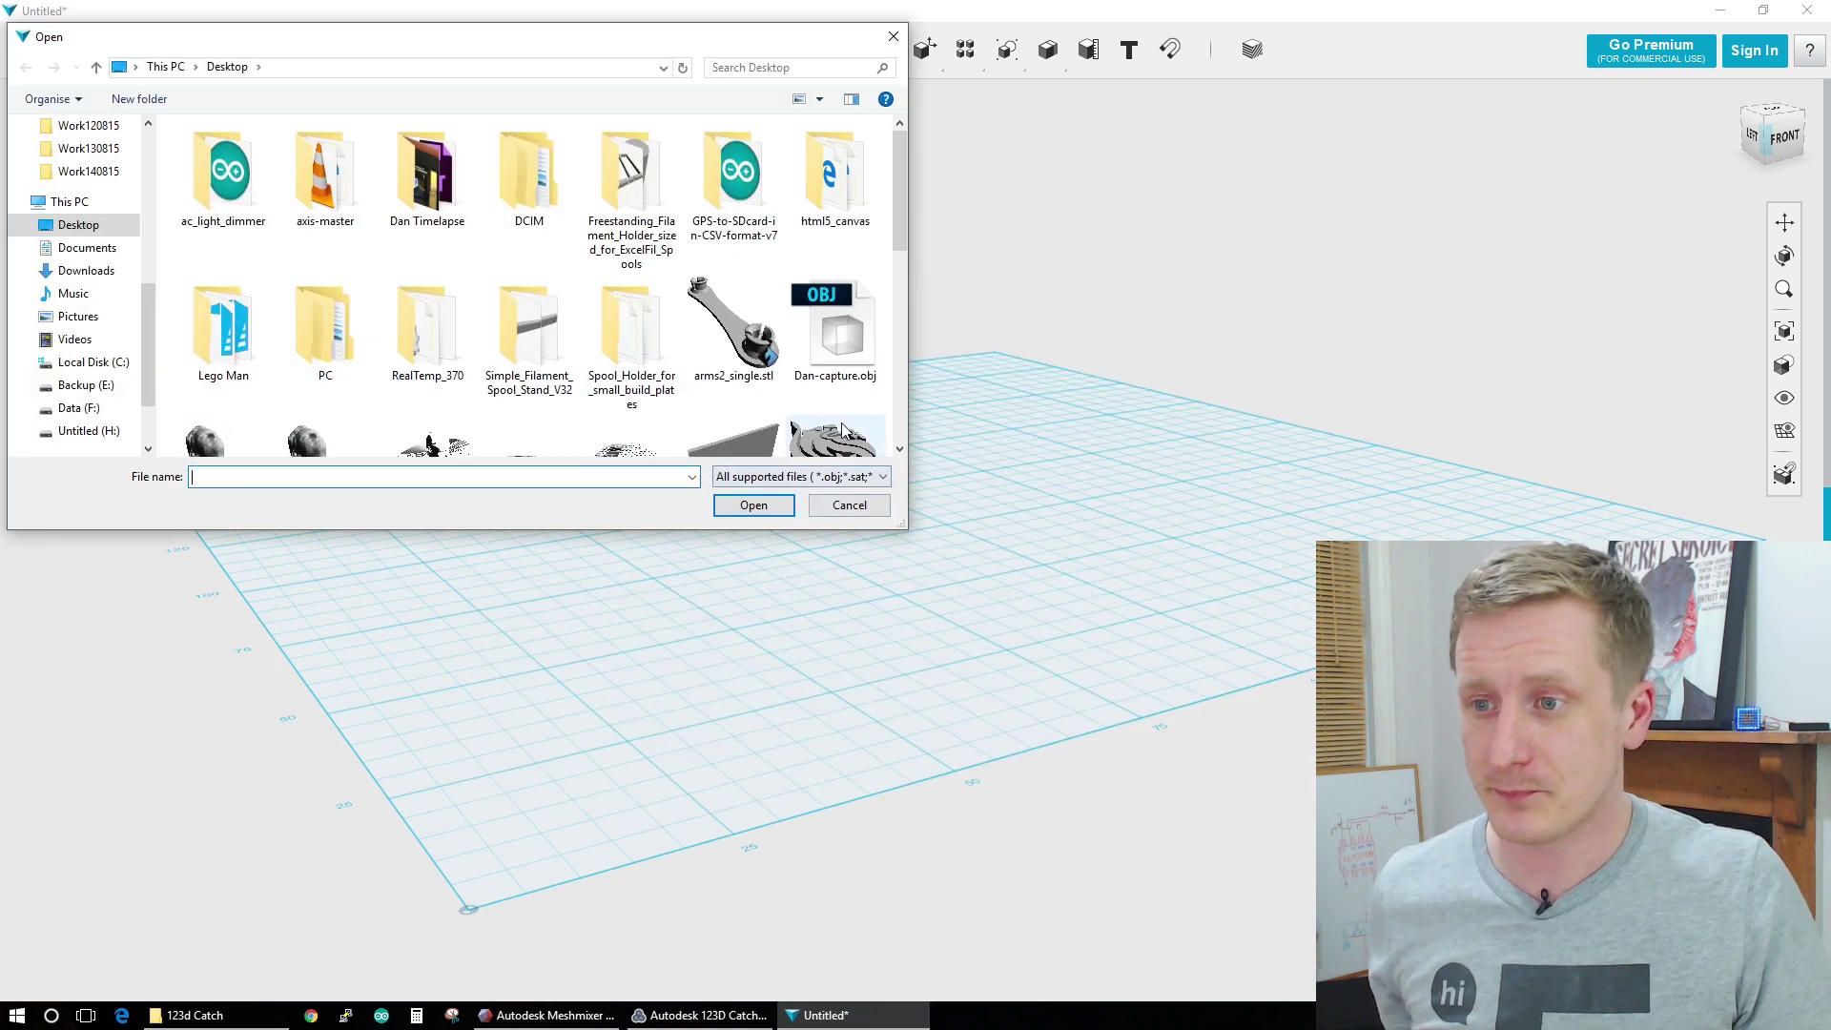
{"action": "scroll", "coordinate": [768, 389], "scroll_direction": "down", "scroll_amount": 5}
{"action": "scroll", "coordinate": [767, 389], "scroll_direction": "up", "scroll_amount": 1}
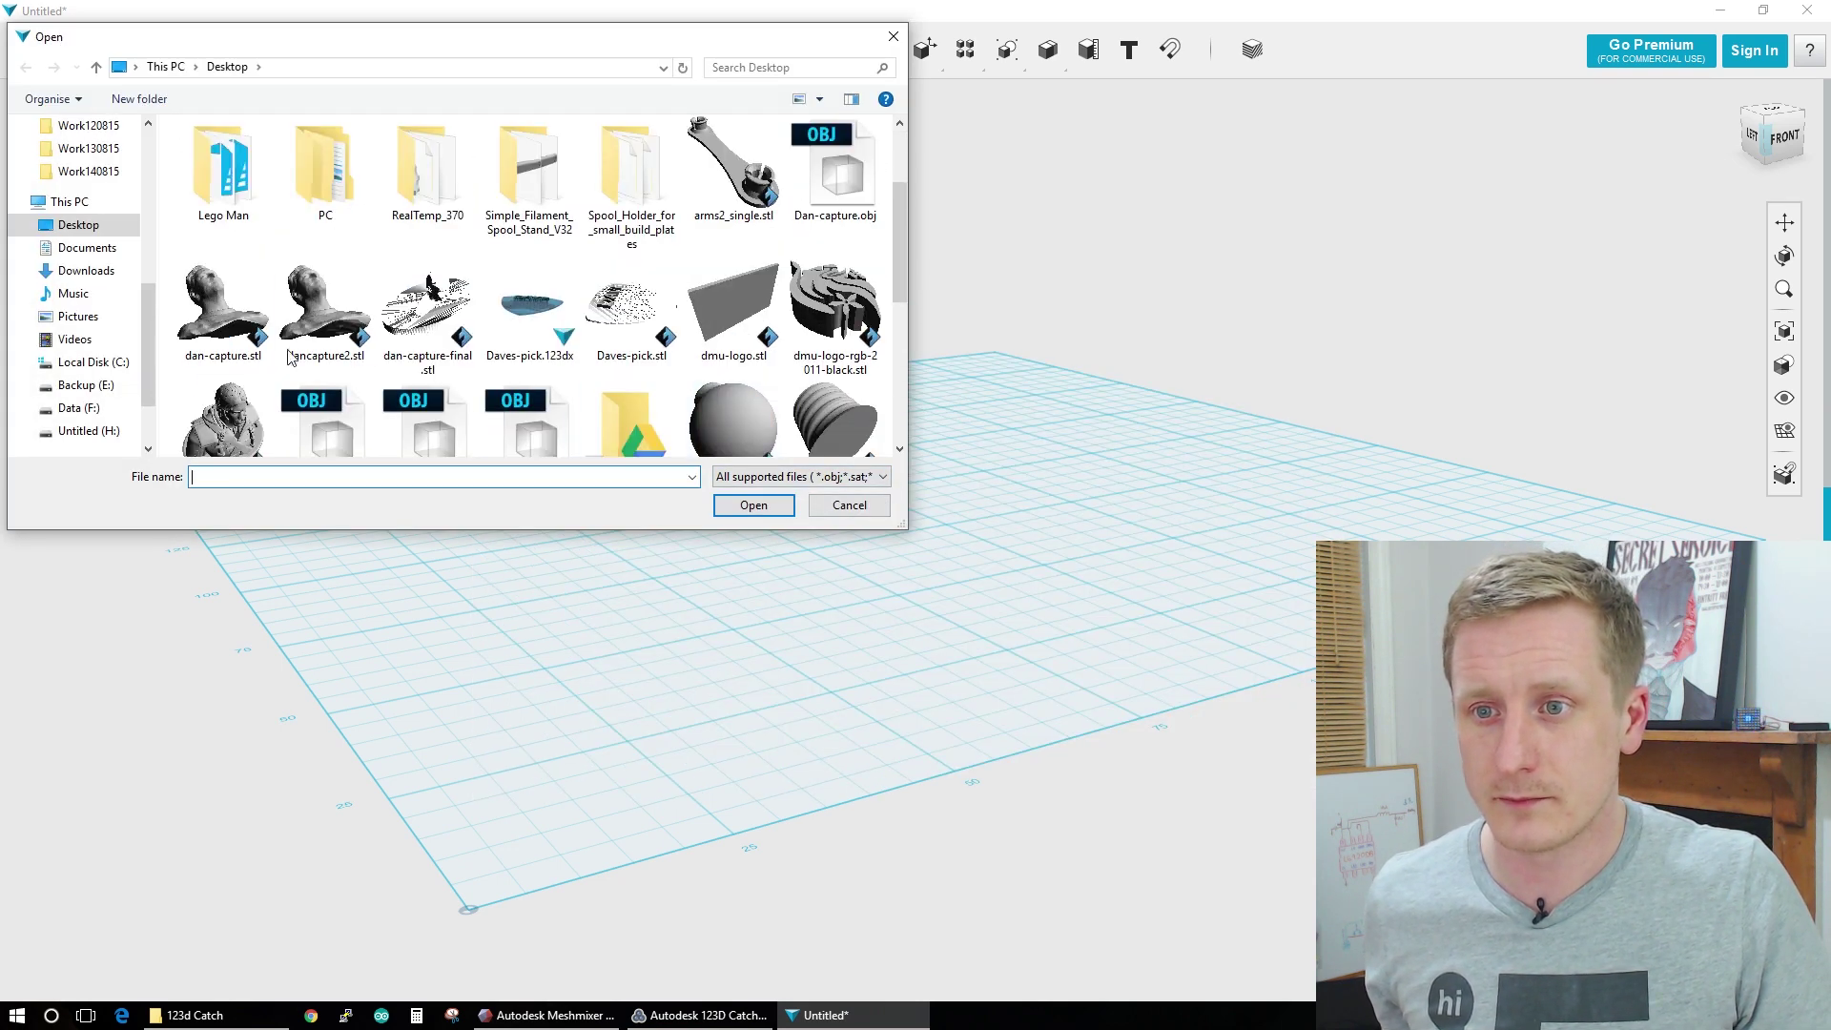
{"action": "left_click", "coordinate": [305, 307]}
{"action": "left_click", "coordinate": [221, 305]}
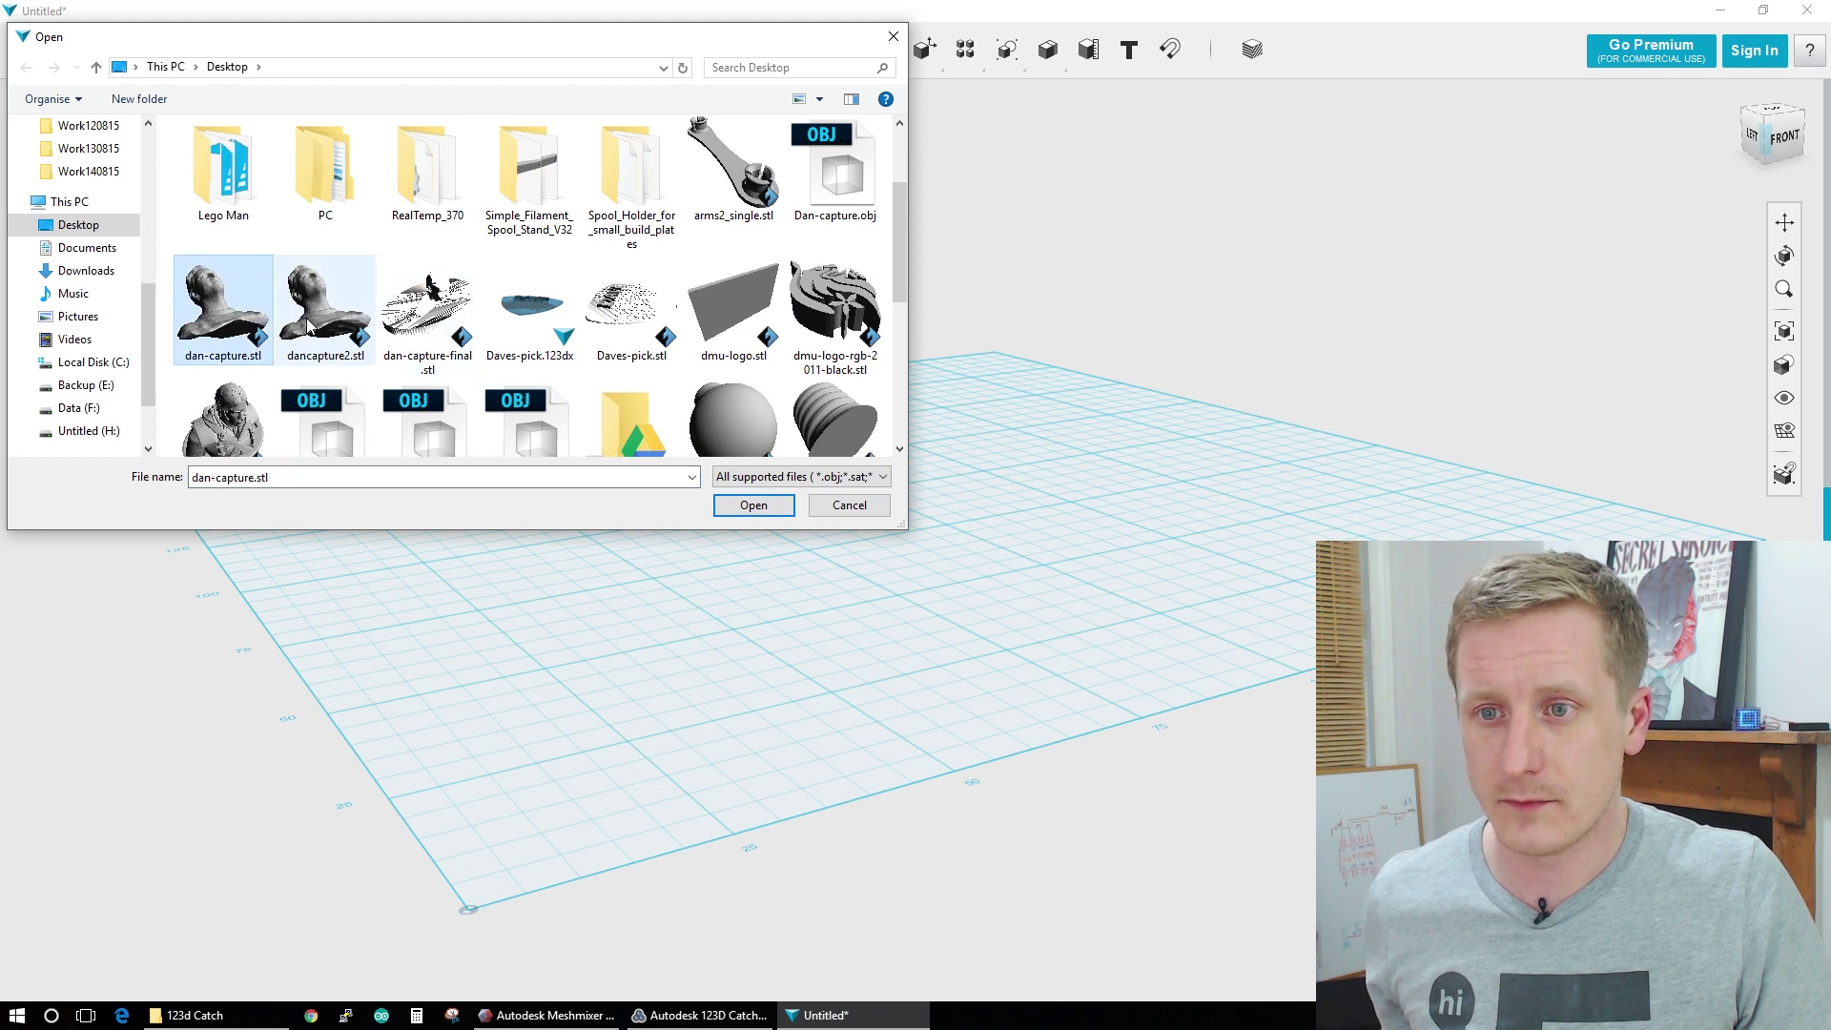
{"action": "left_click", "coordinate": [753, 504]}
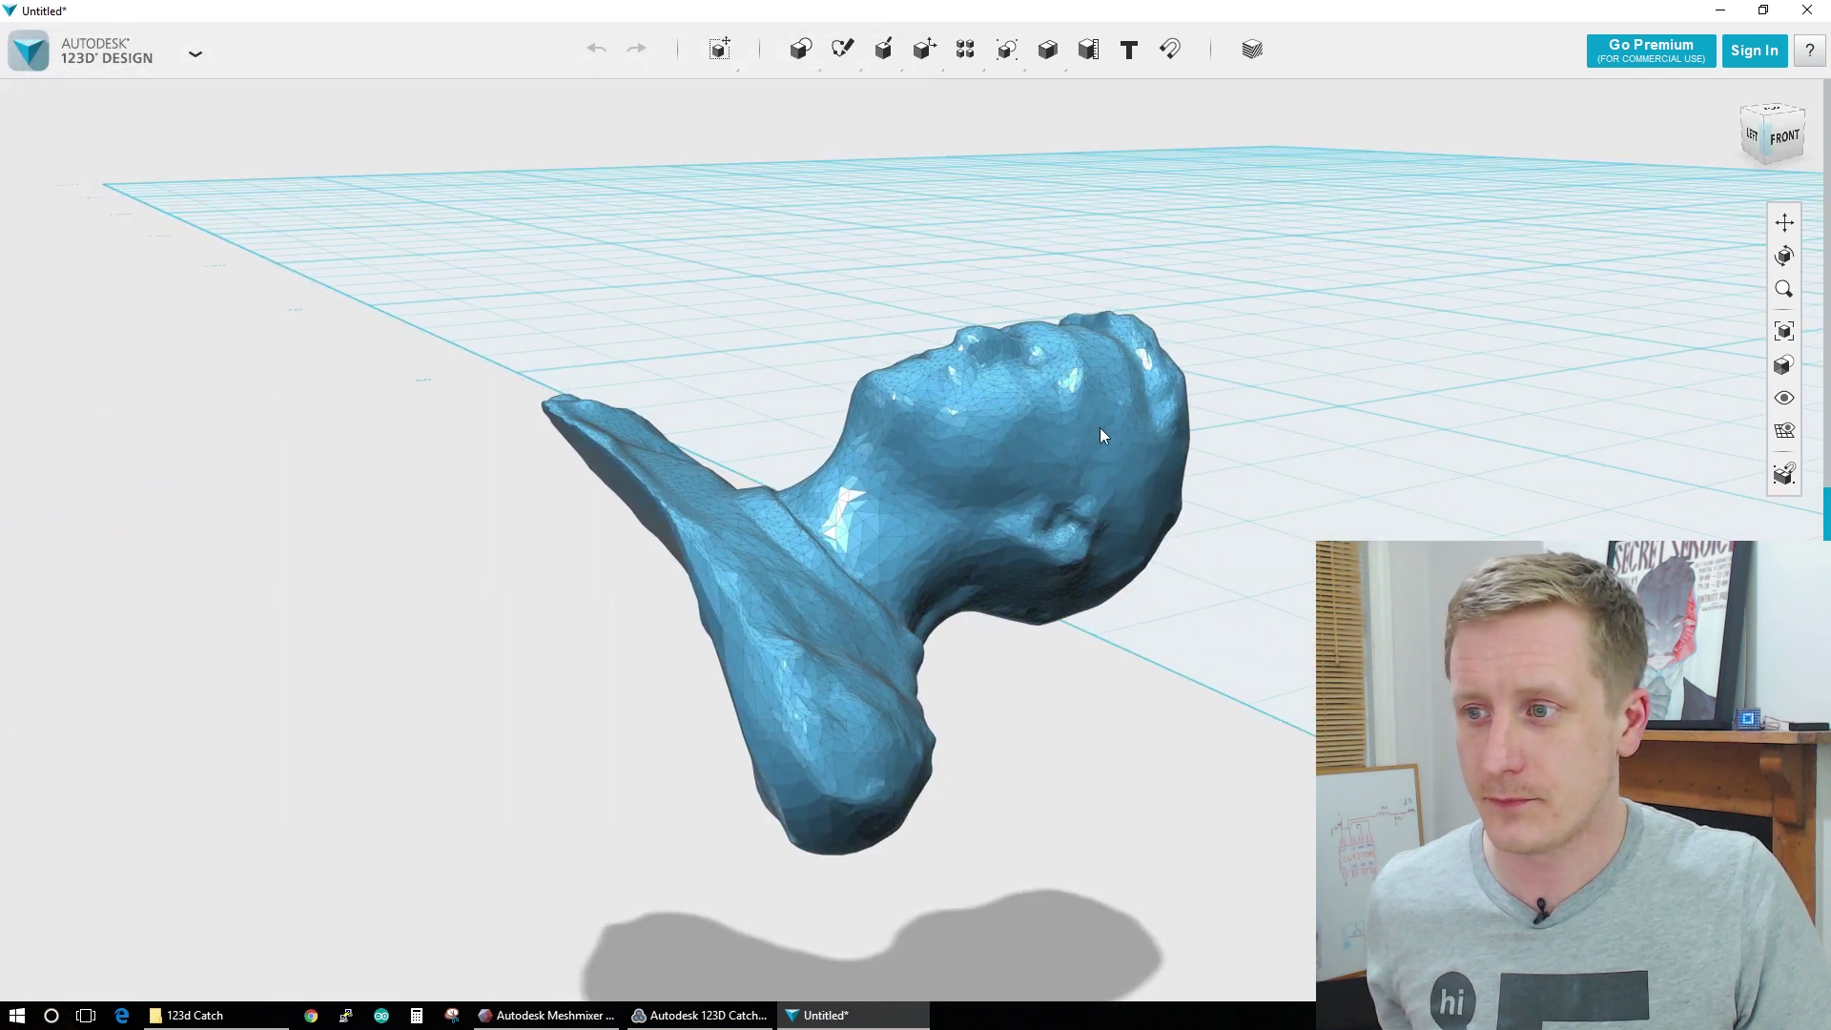
{"action": "scroll", "coordinate": [1305, 563], "scroll_direction": "down", "scroll_amount": 3}
{"action": "scroll", "coordinate": [1278, 554], "scroll_direction": "up", "scroll_amount": 4}
{"action": "scroll", "coordinate": [1255, 548], "scroll_direction": "down", "scroll_amount": 2}
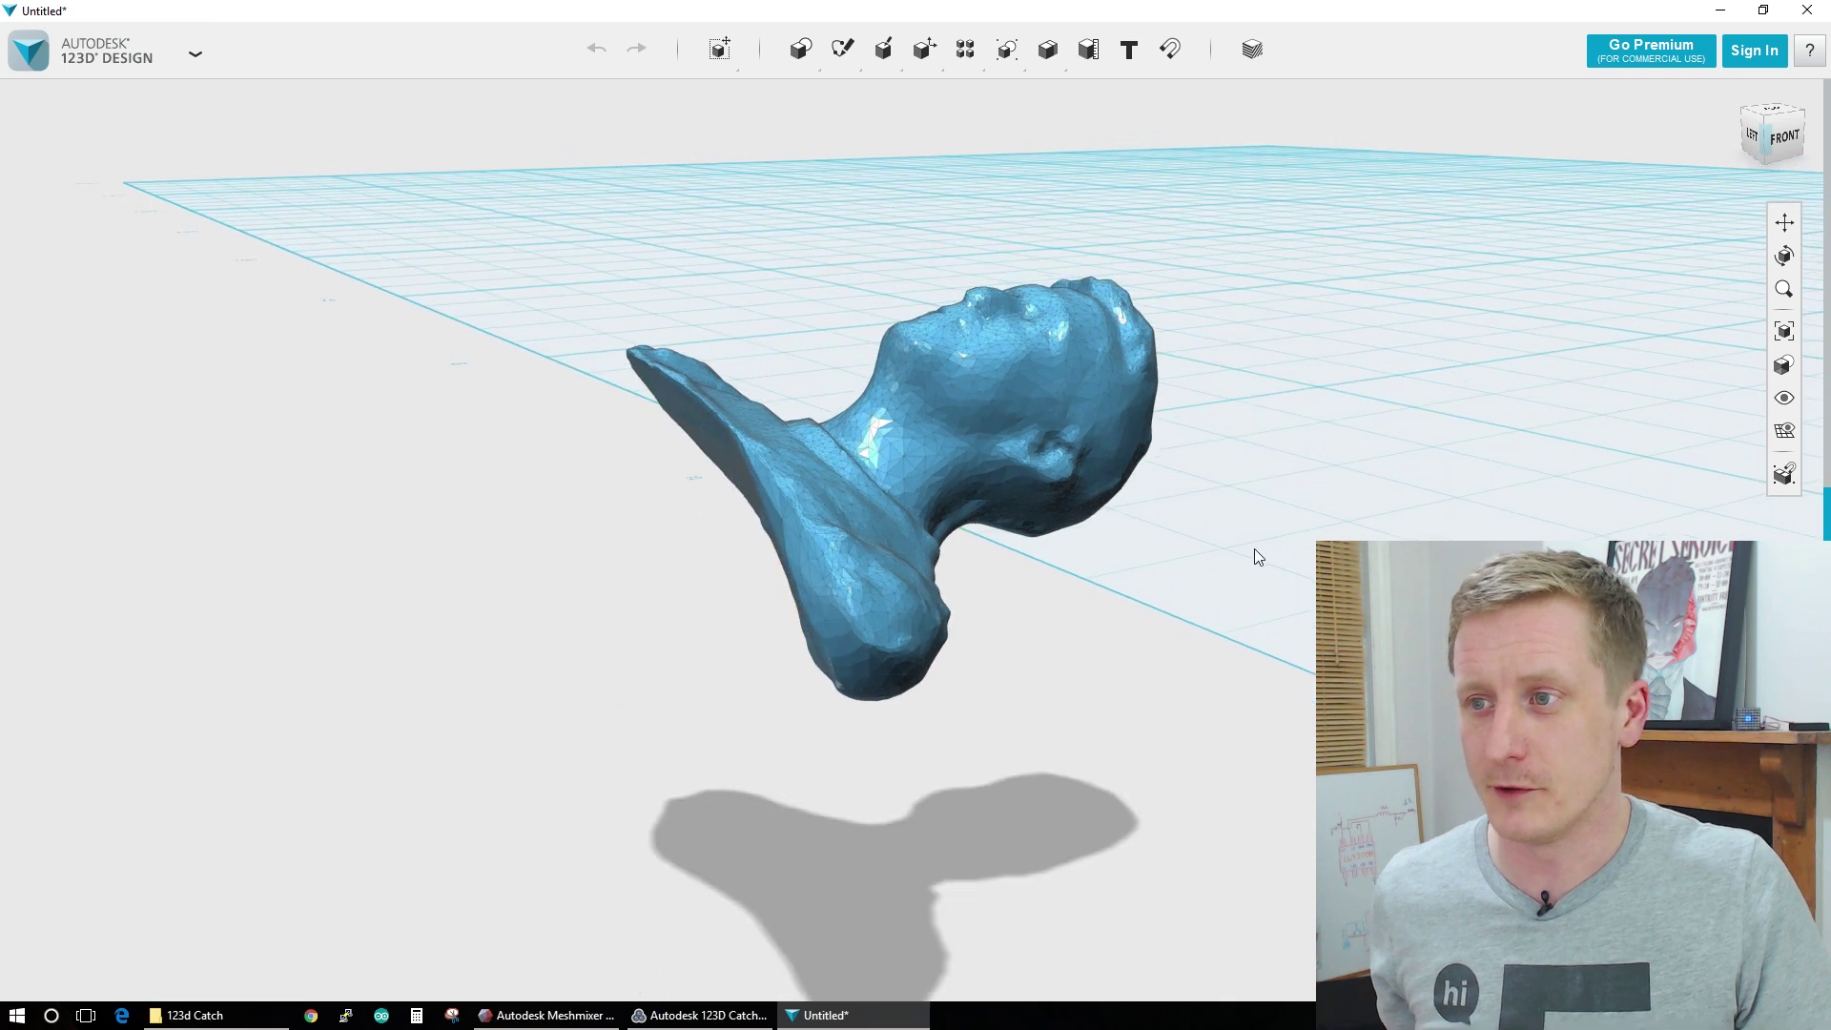
- Rotate the bust about 85 degrees so it stands upright, then orbit to its front
{"action": "left_click", "coordinate": [925, 438]}
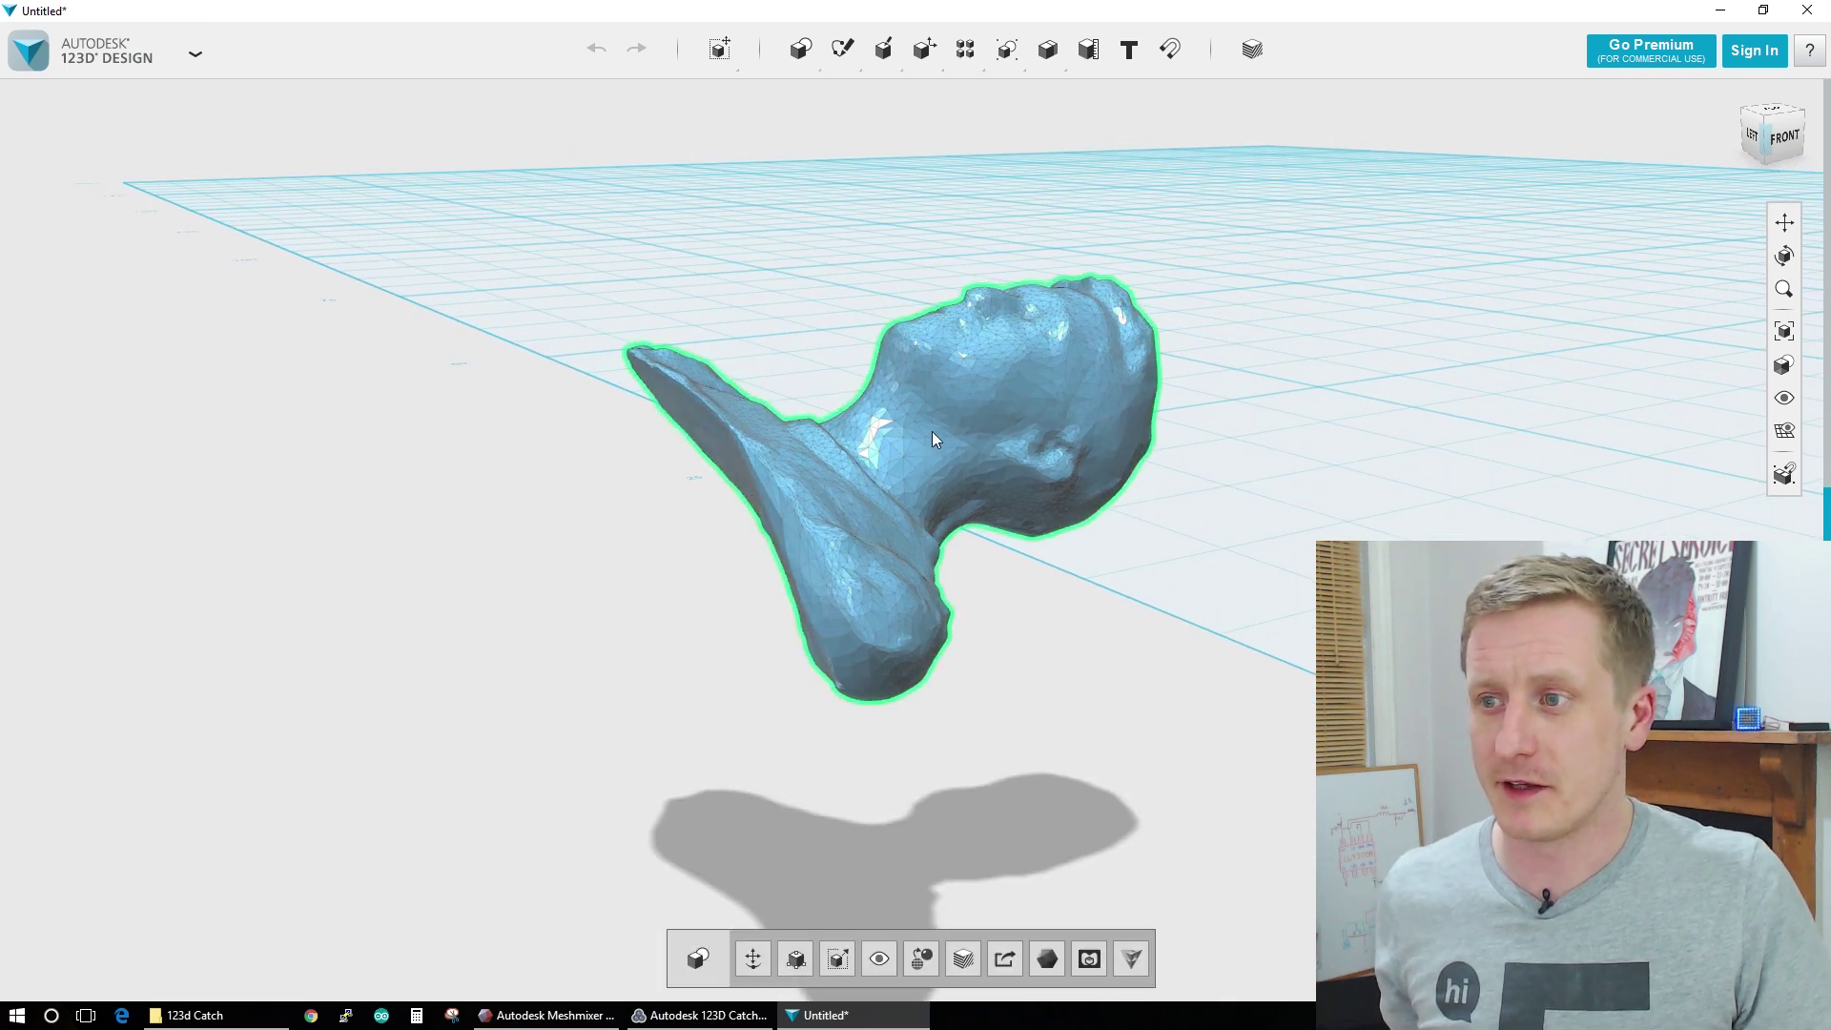
{"action": "left_click", "coordinate": [752, 957]}
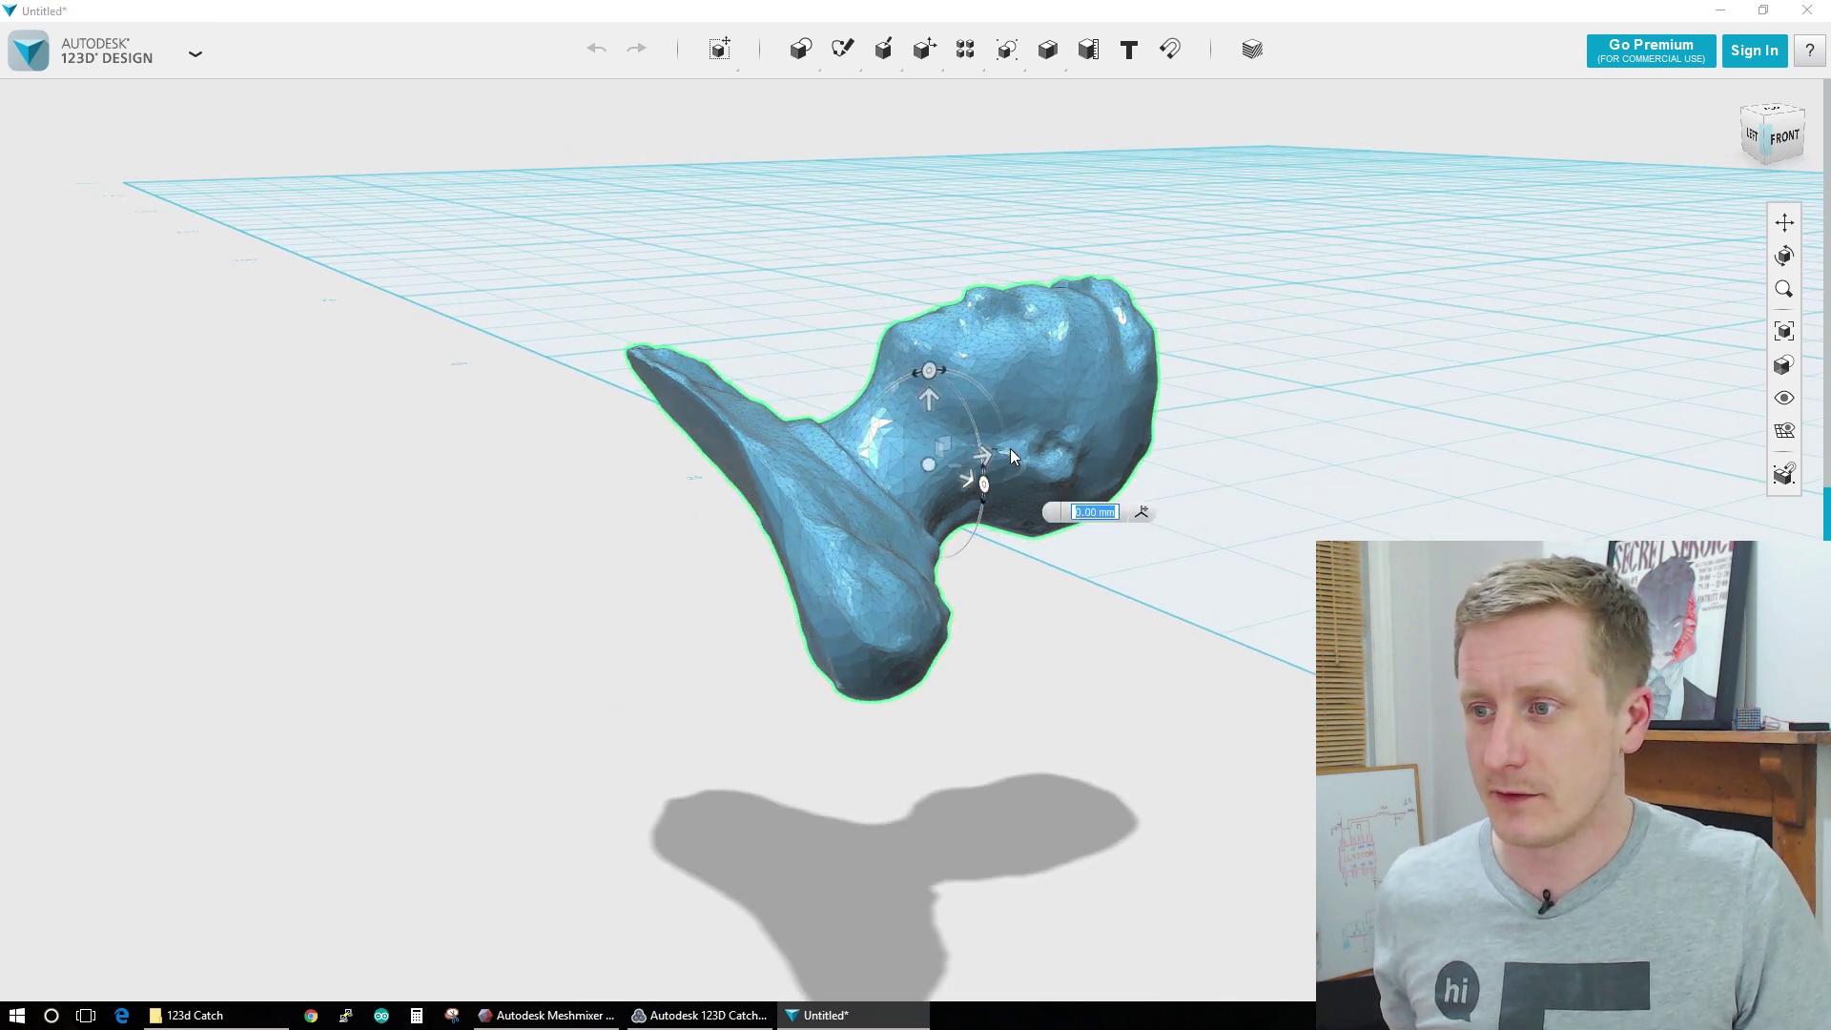
{"action": "left_click_drag", "start_coordinate": [928, 370], "coordinate": [854, 467]}
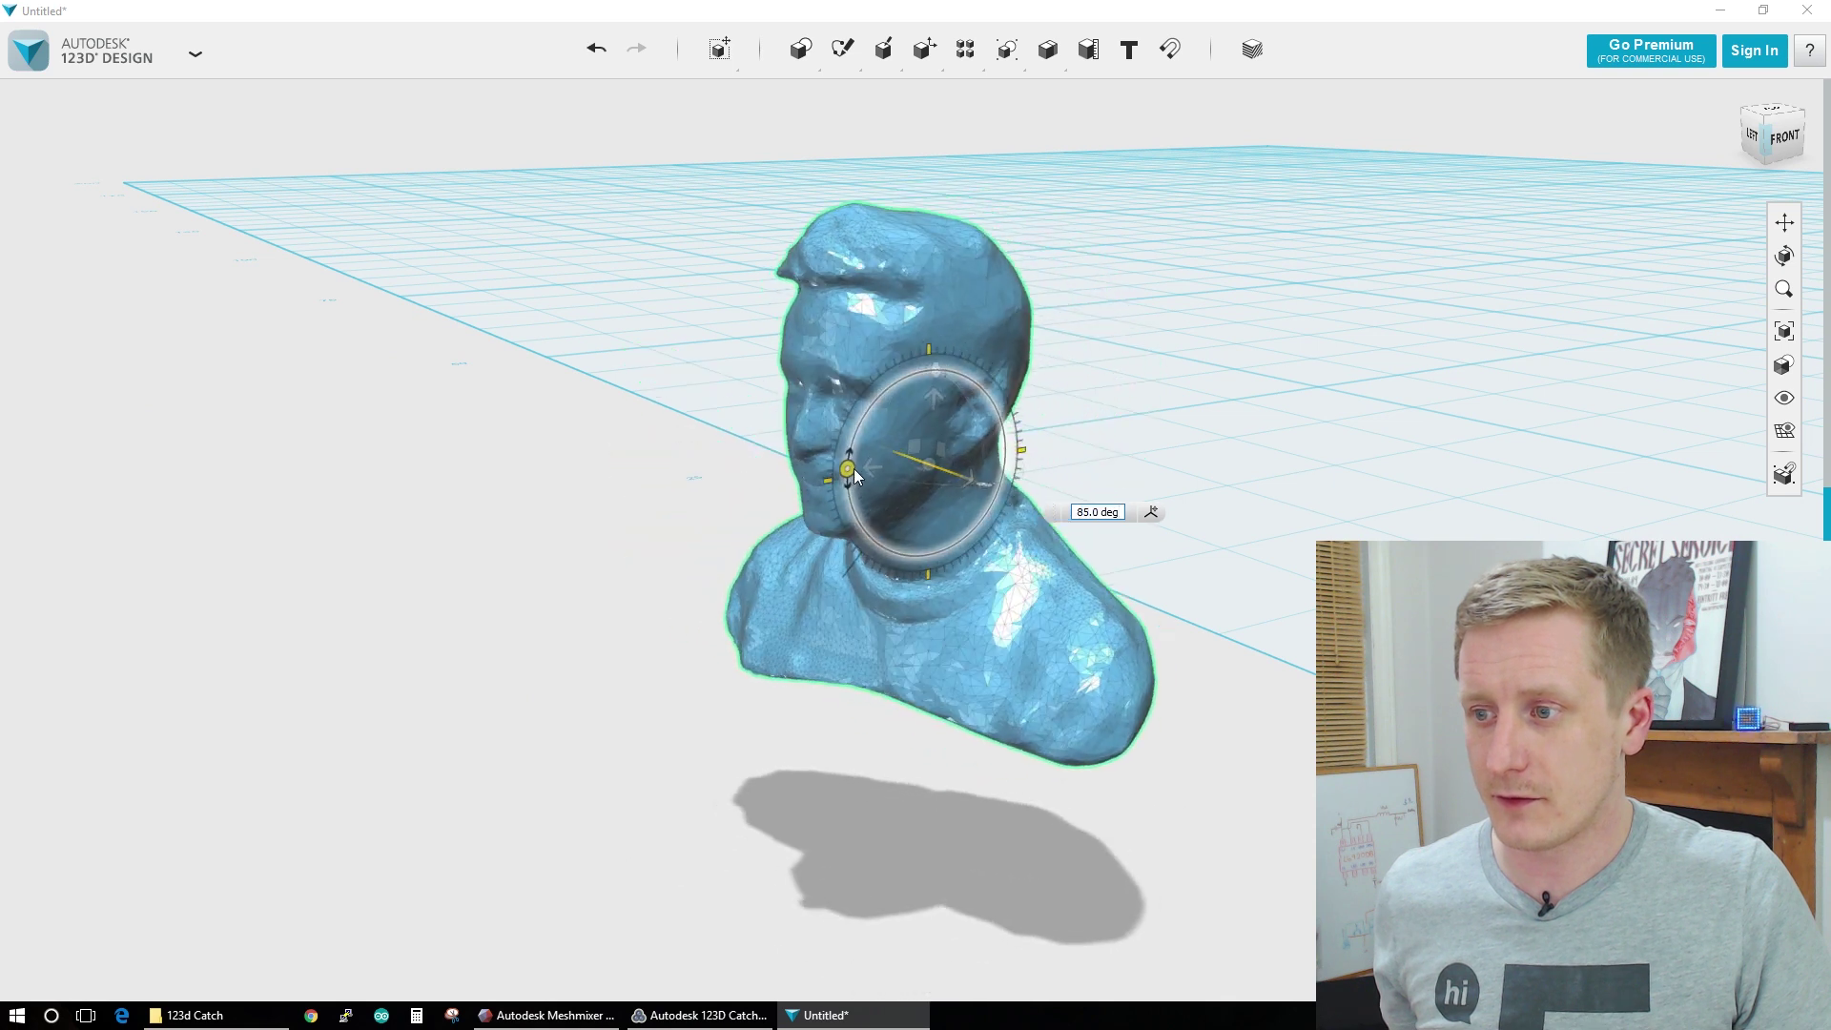
{"action": "right_click_drag", "start_coordinate": [1071, 560], "coordinate": [977, 536]}
{"action": "left_click_drag", "start_coordinate": [851, 467], "coordinate": [868, 448]}
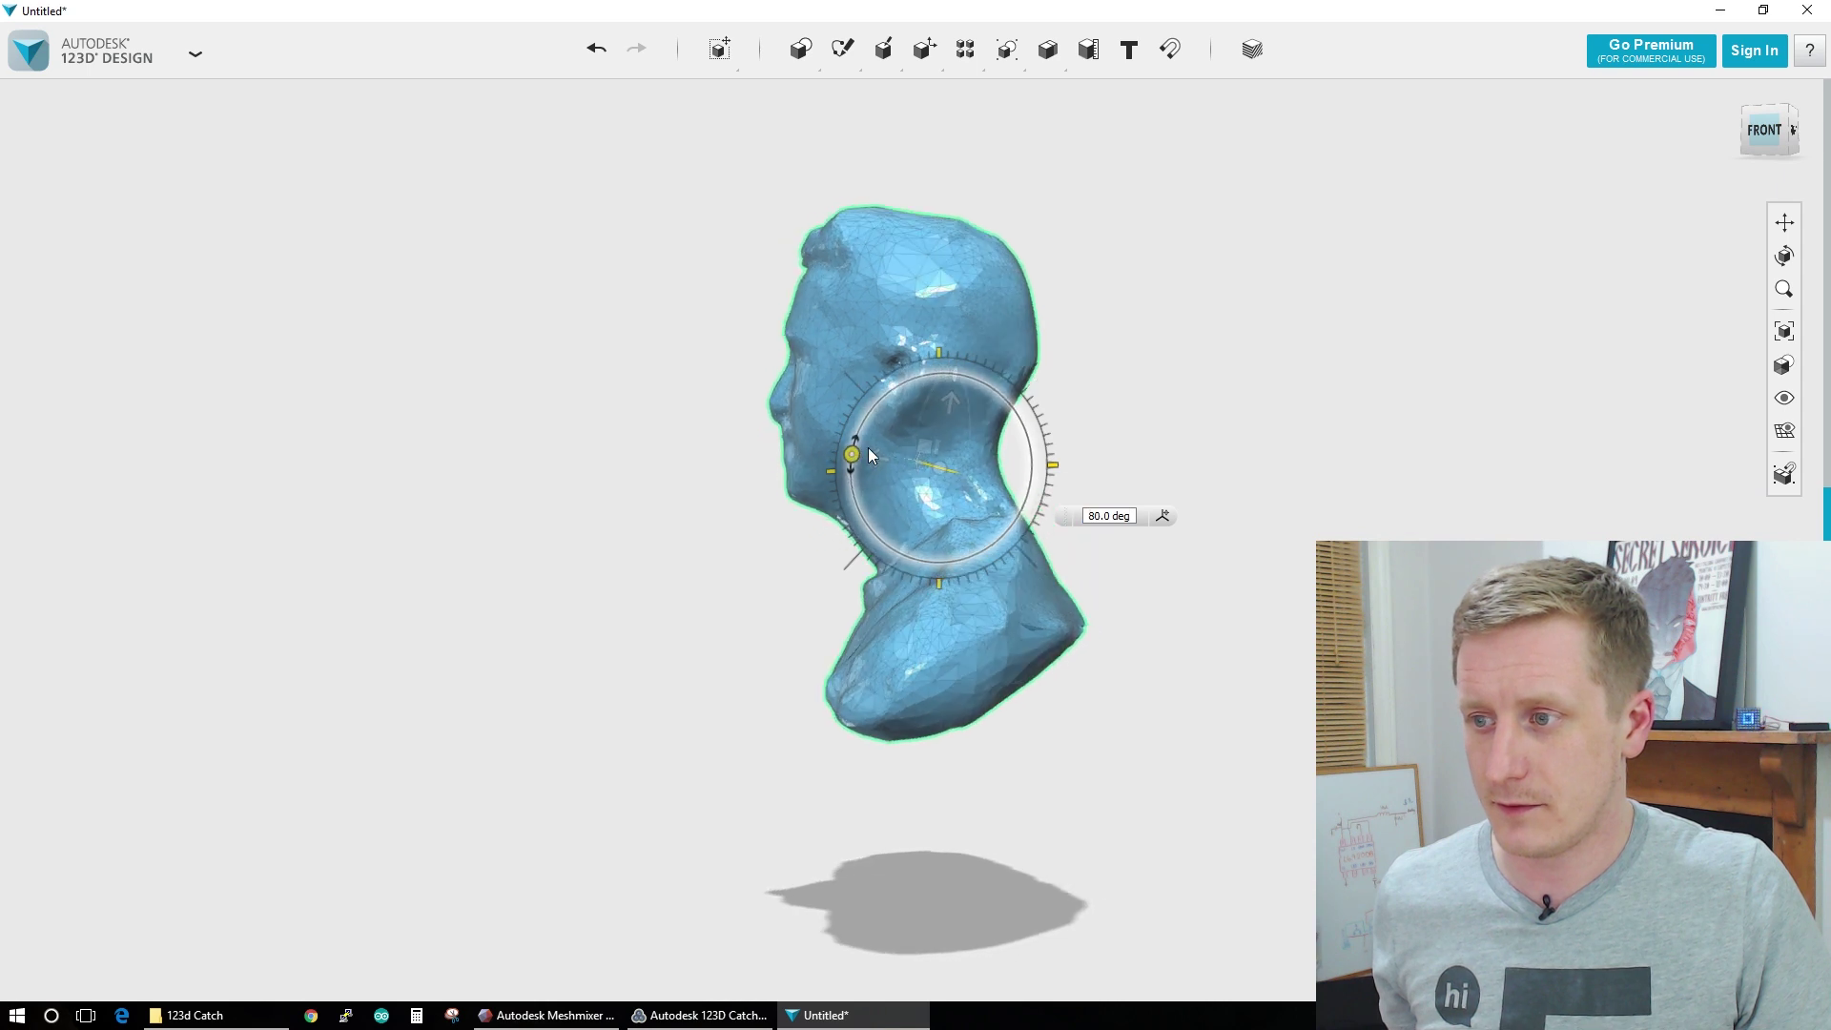
{"action": "right_click_drag", "start_coordinate": [918, 622], "coordinate": [1221, 632]}
{"action": "right_click_drag", "start_coordinate": [884, 469], "coordinate": [749, 576]}
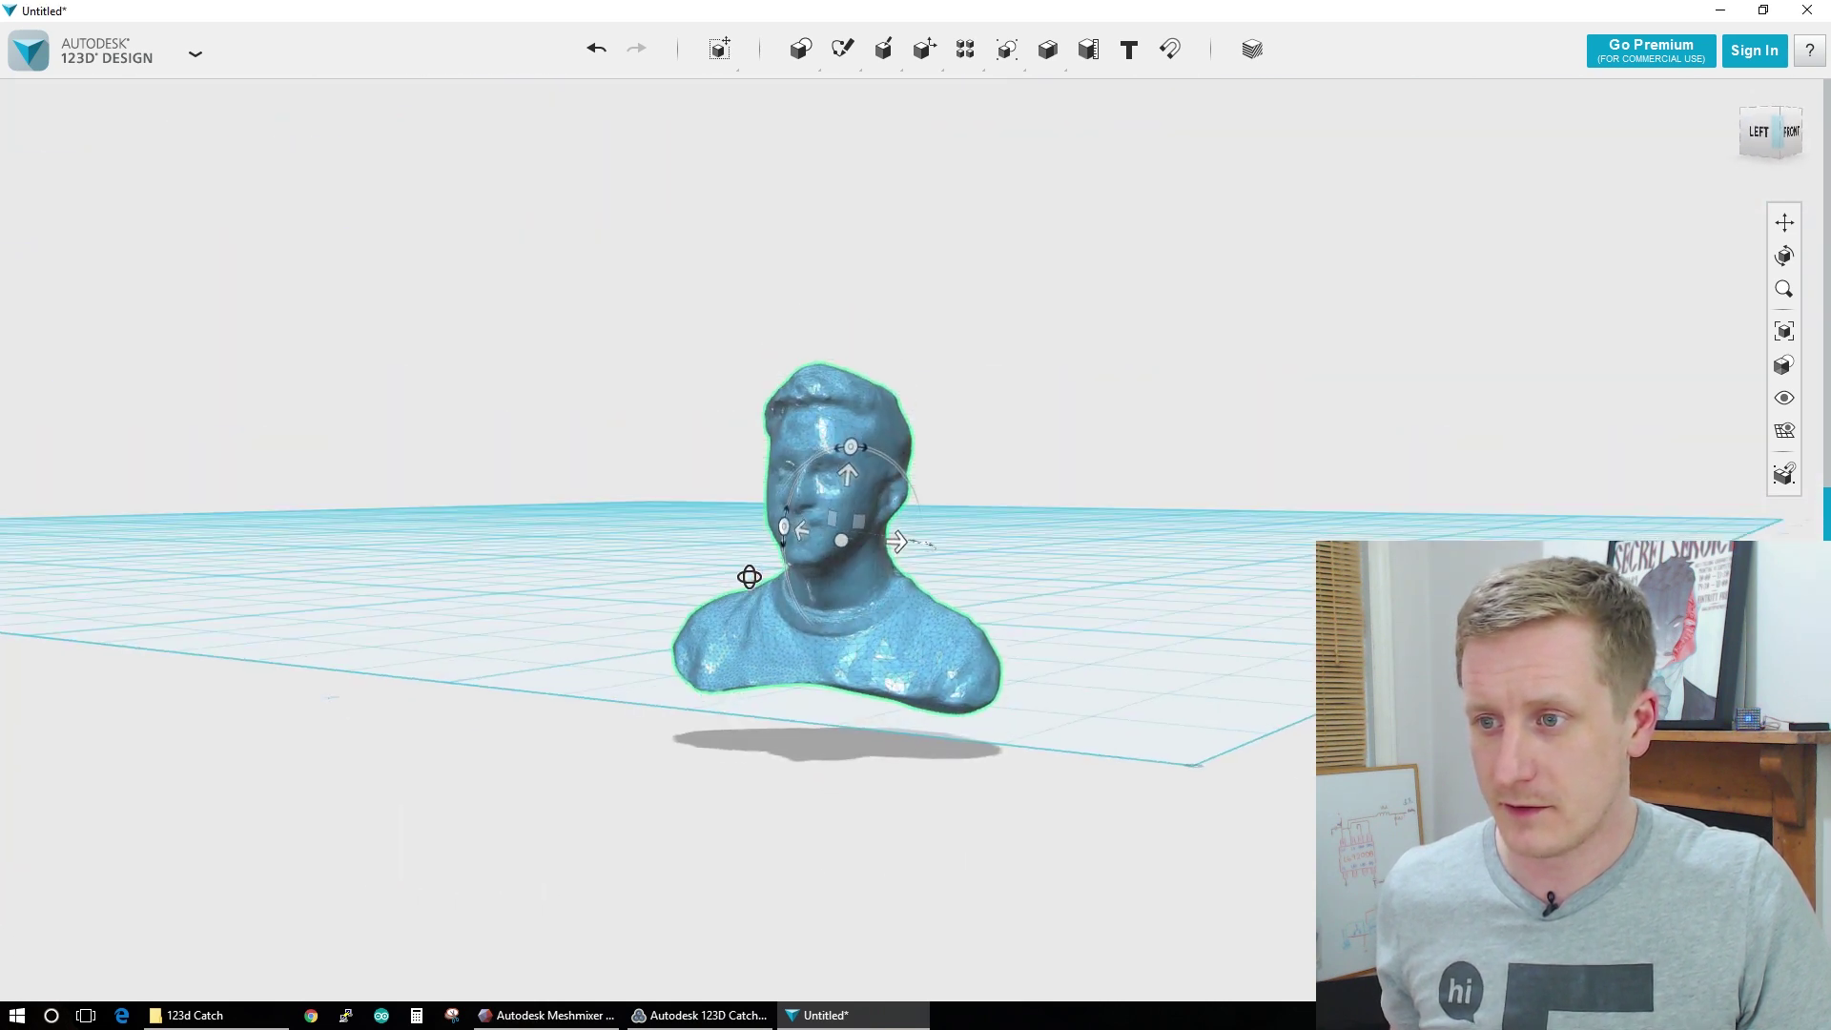
- Drag the bust along the X axis to about -4.949 mm and fit the view to it
{"action": "left_click_drag", "start_coordinate": [947, 570], "coordinate": [1093, 533]}
{"action": "right_click_drag", "start_coordinate": [1093, 532], "coordinate": [1308, 402]}
{"action": "key", "text": "f"}
{"action": "right_click_drag", "start_coordinate": [995, 592], "coordinate": [994, 593]}
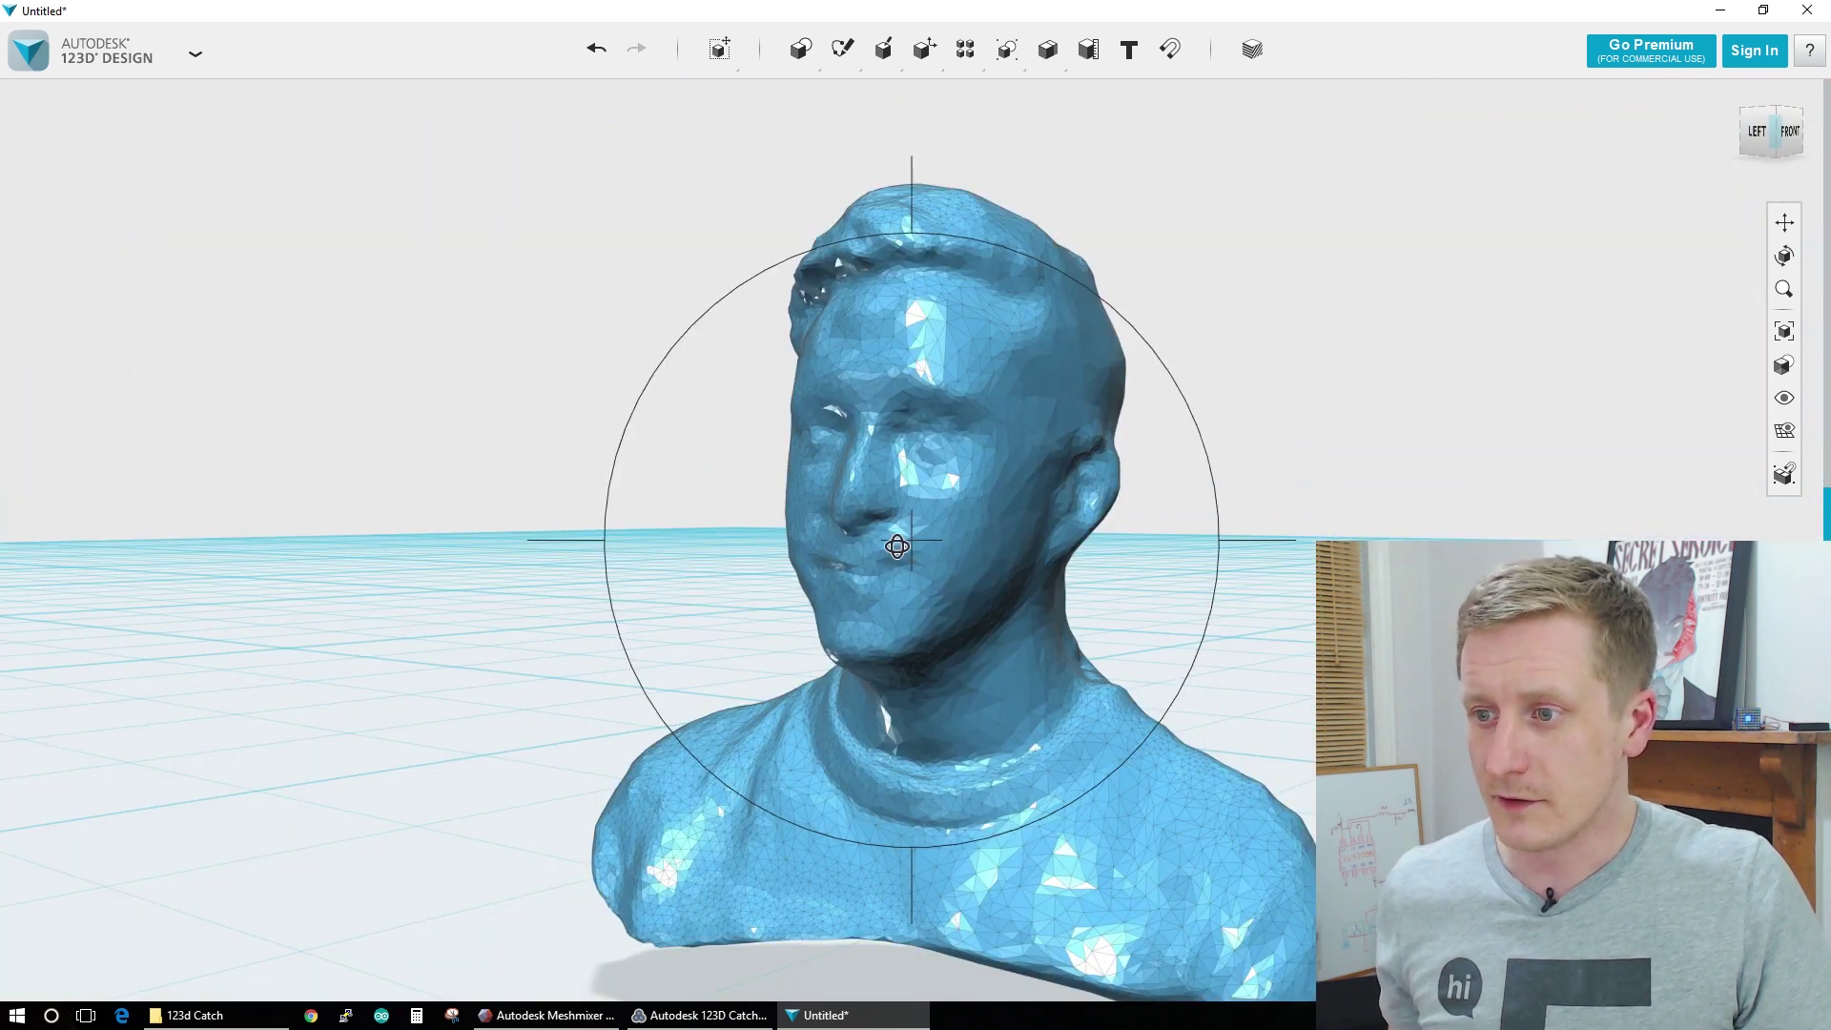
{"action": "right_click_drag", "start_coordinate": [898, 546], "coordinate": [1155, 595]}
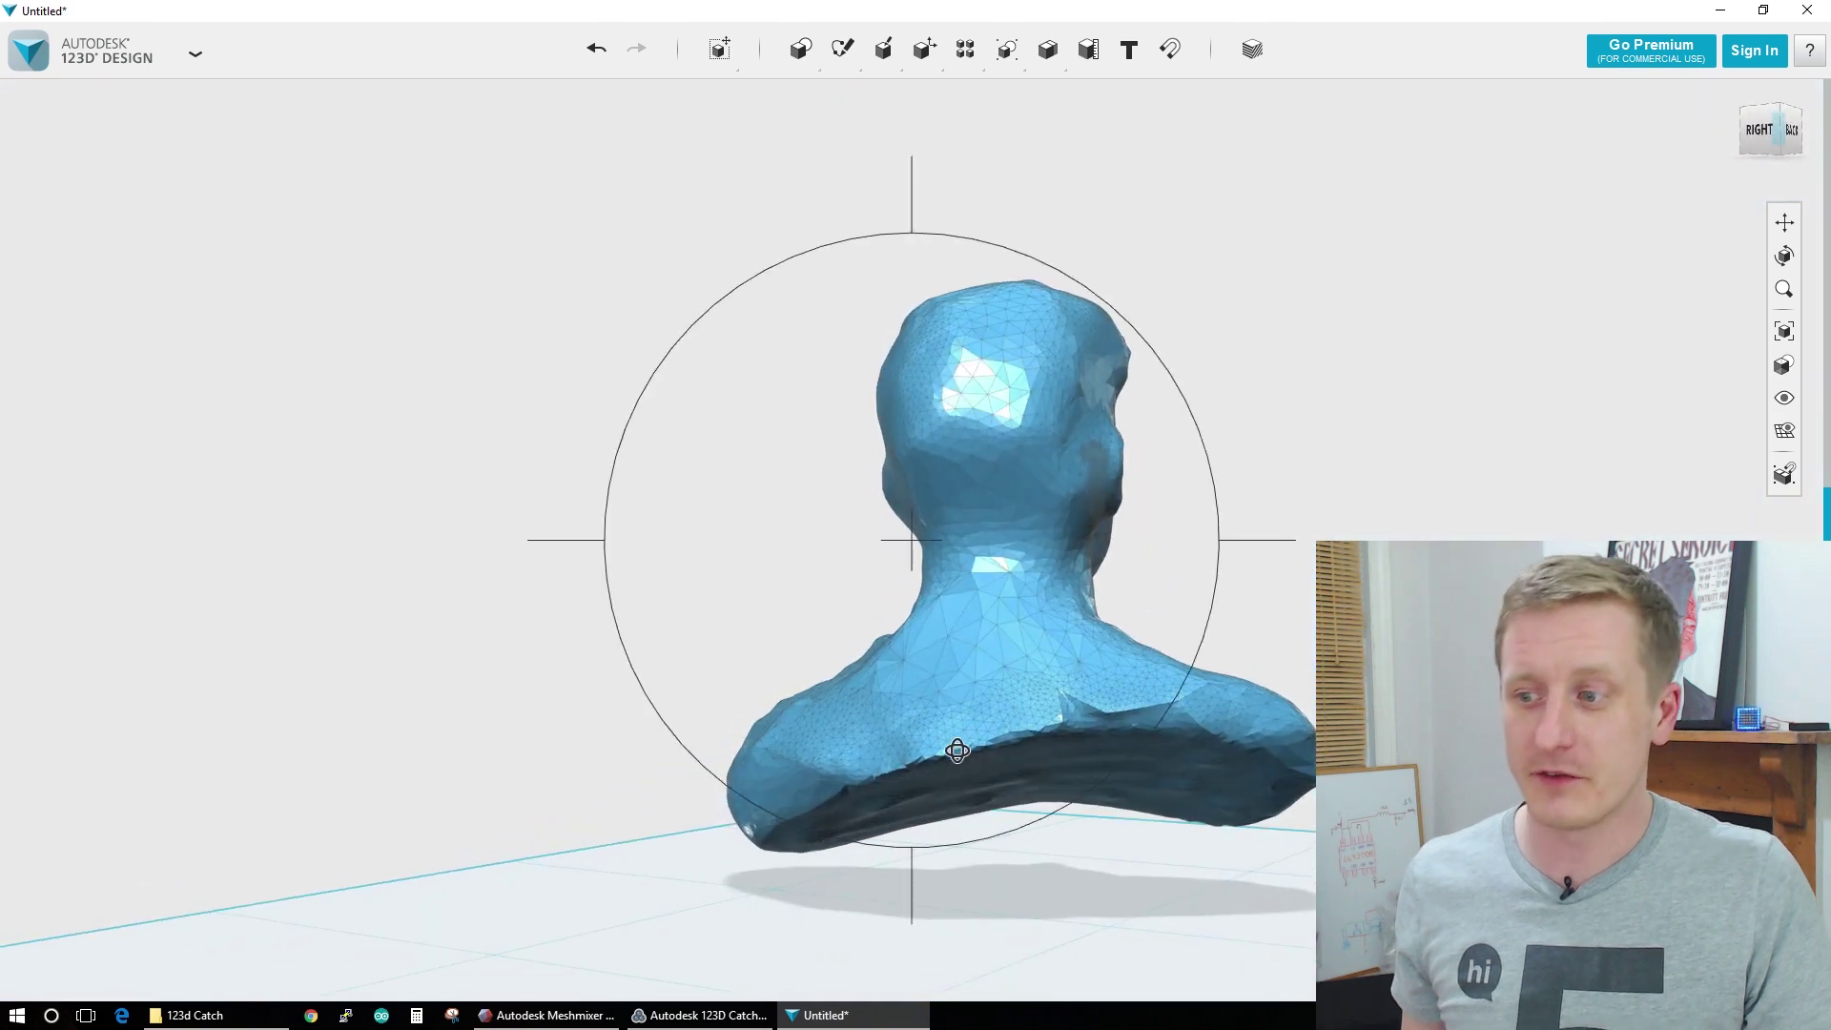
{"action": "mouse_move", "coordinate": [1202, 685]}
{"action": "right_mouse_down"}
{"action": "mouse_move", "coordinate": [1125, 720]}
{"action": "mouse_move", "coordinate": [1087, 702]}
{"action": "mouse_move", "coordinate": [1200, 705]}
{"action": "right_mouse_up"}
{"action": "mouse_move", "coordinate": [987, 671]}
{"action": "right_mouse_down"}
{"action": "mouse_move", "coordinate": [818, 667]}
{"action": "mouse_move", "coordinate": [654, 695]}
{"action": "mouse_move", "coordinate": [413, 629]}
{"action": "mouse_move", "coordinate": [393, 687]}
{"action": "mouse_move", "coordinate": [969, 688]}
{"action": "right_mouse_up"}
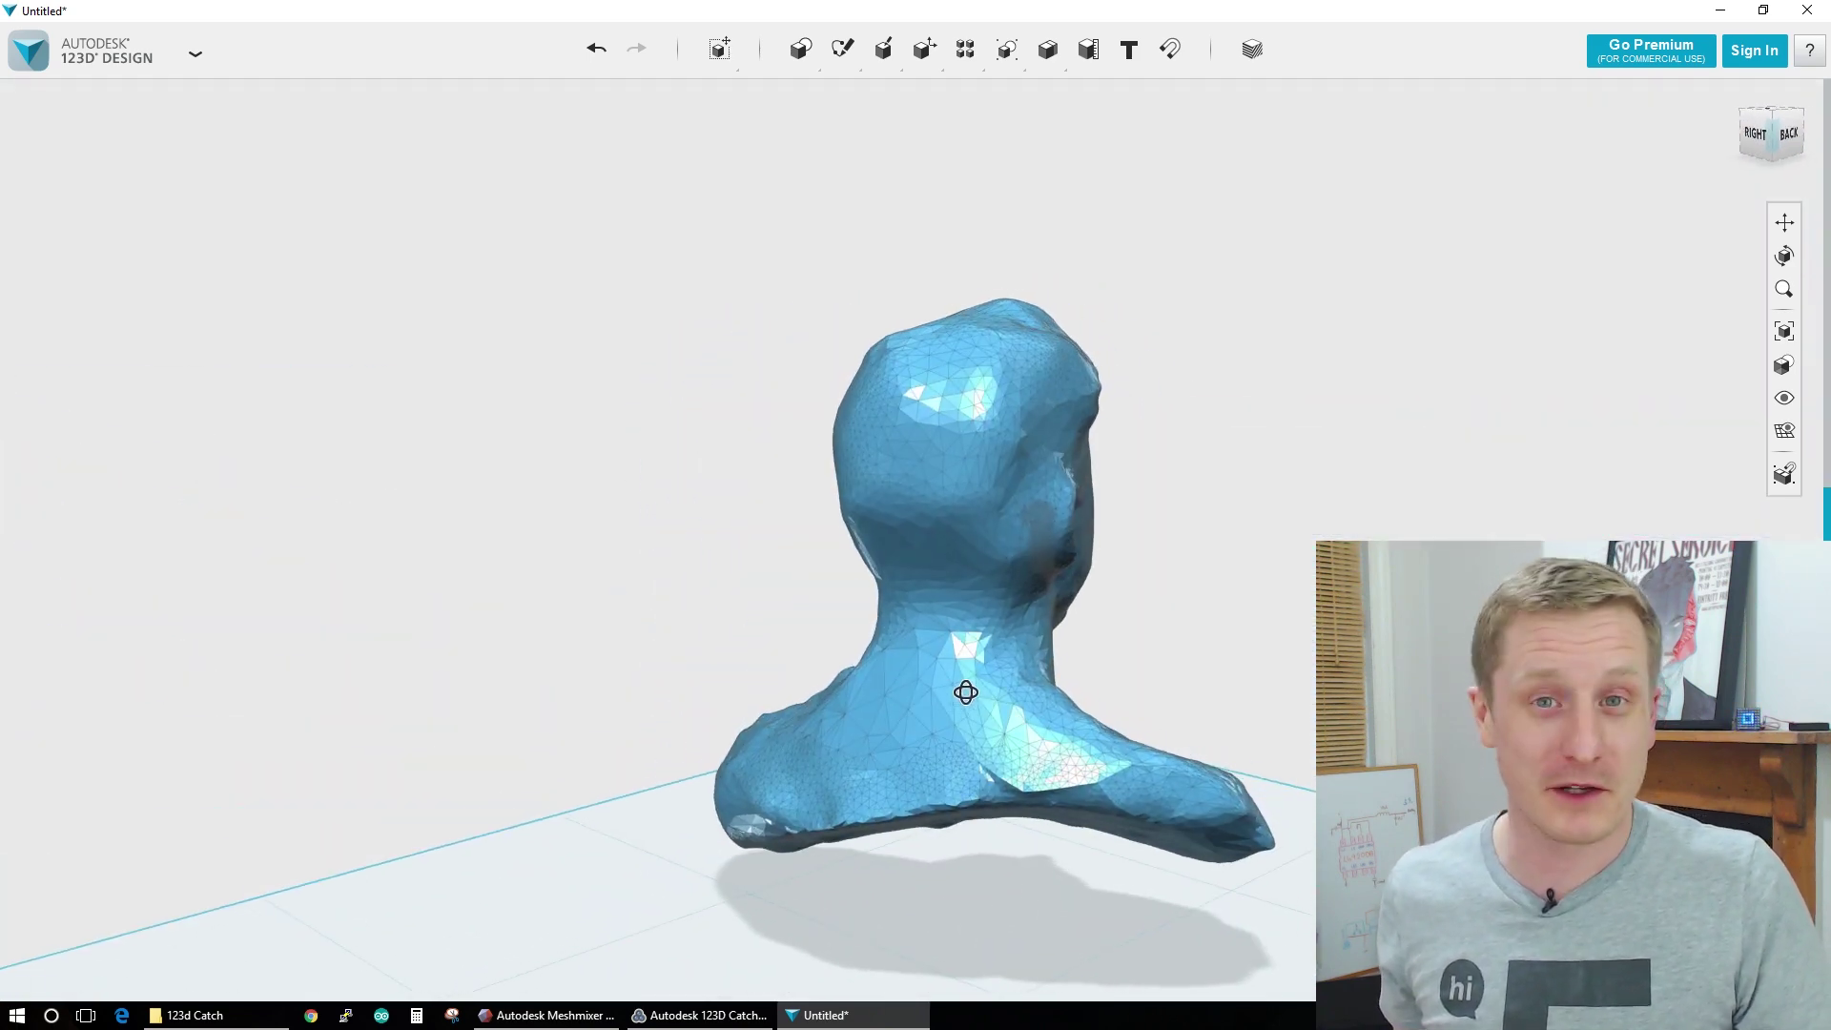
{"action": "scroll", "coordinate": [972, 691], "scroll_direction": "down", "scroll_amount": 3}
{"action": "scroll", "coordinate": [980, 695], "scroll_direction": "up", "scroll_amount": 3}
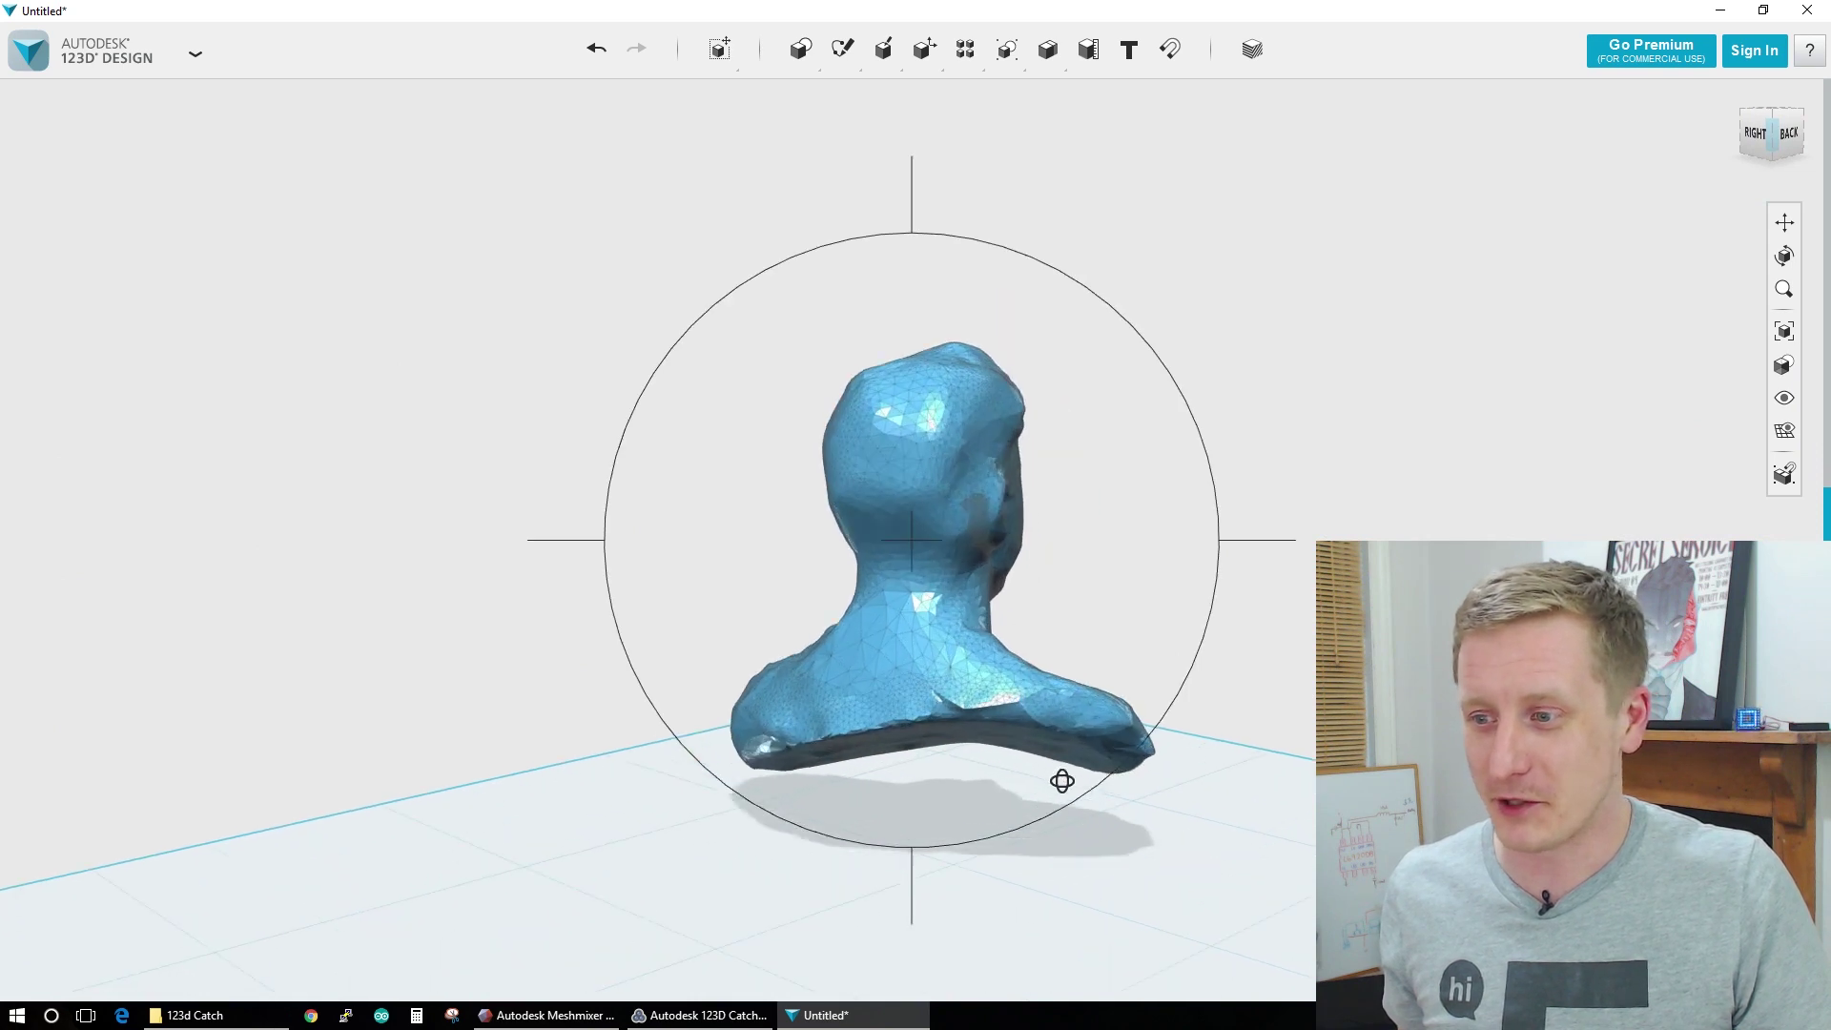
- Draw an ellipse on the grid centred beneath the bust, setting both its radii
{"action": "mouse_move", "coordinate": [843, 61]}
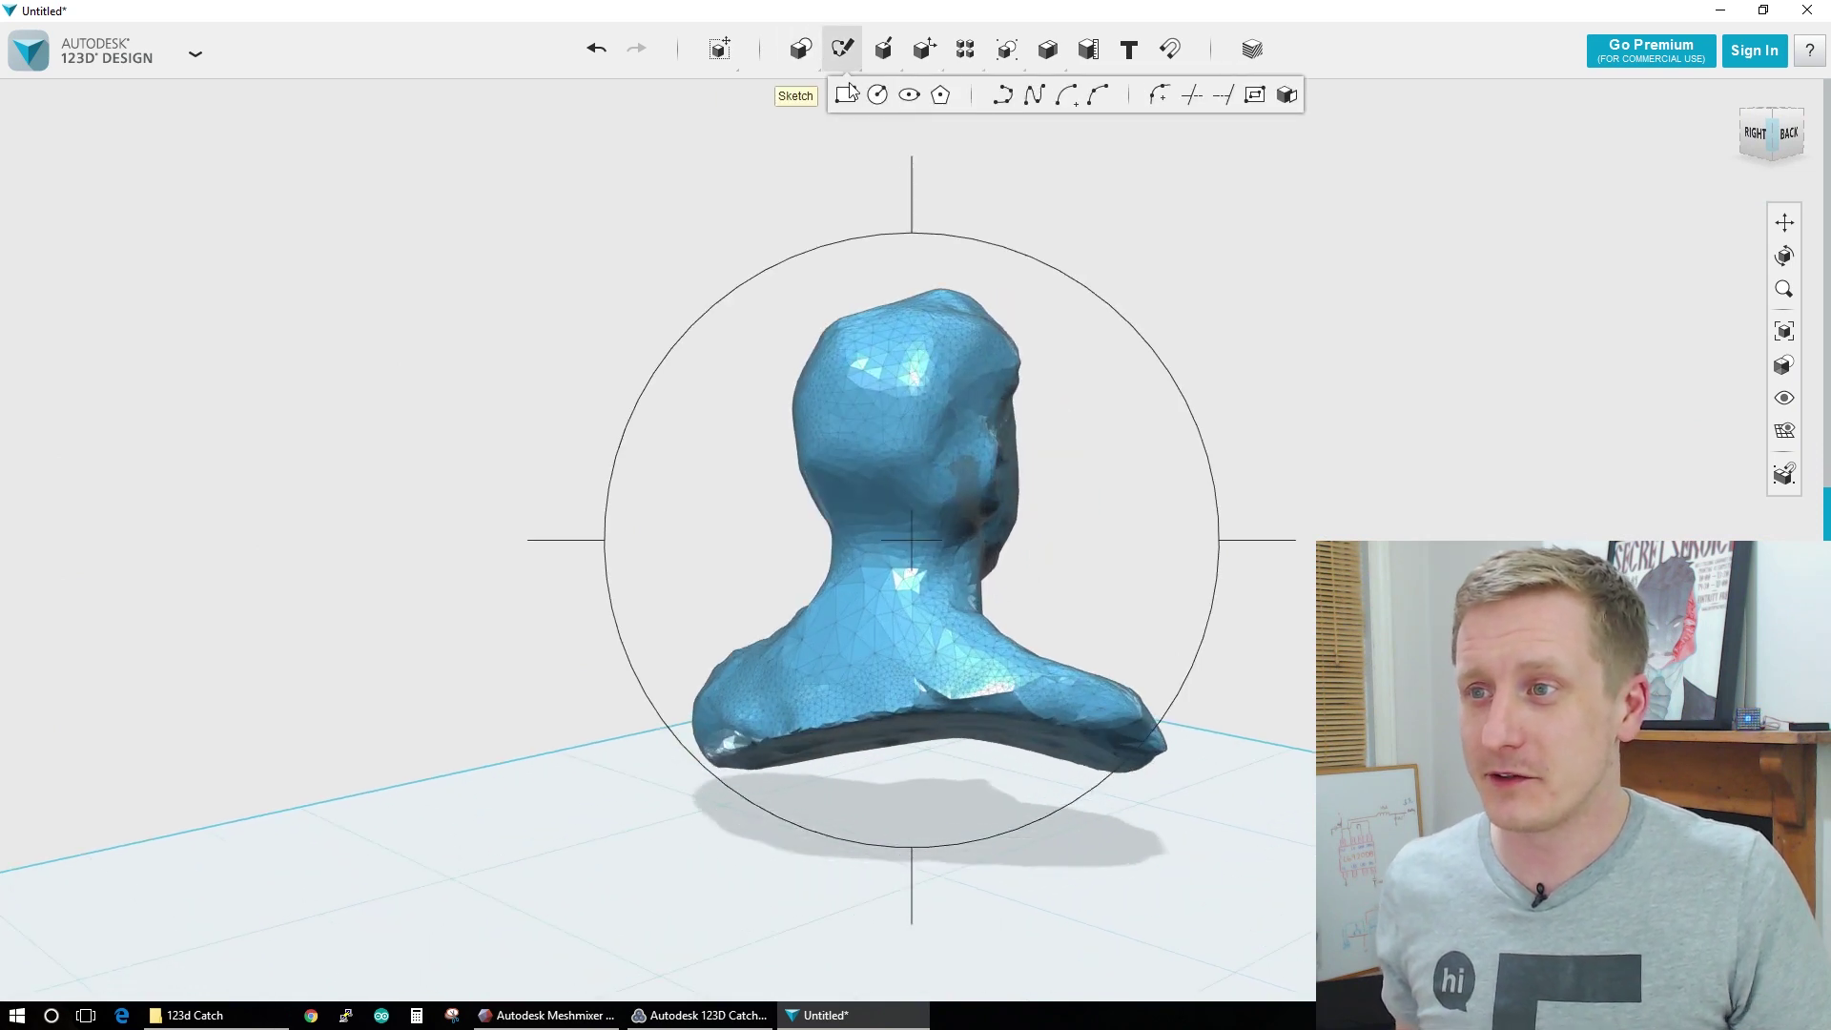
{"action": "left_click", "coordinate": [909, 94]}
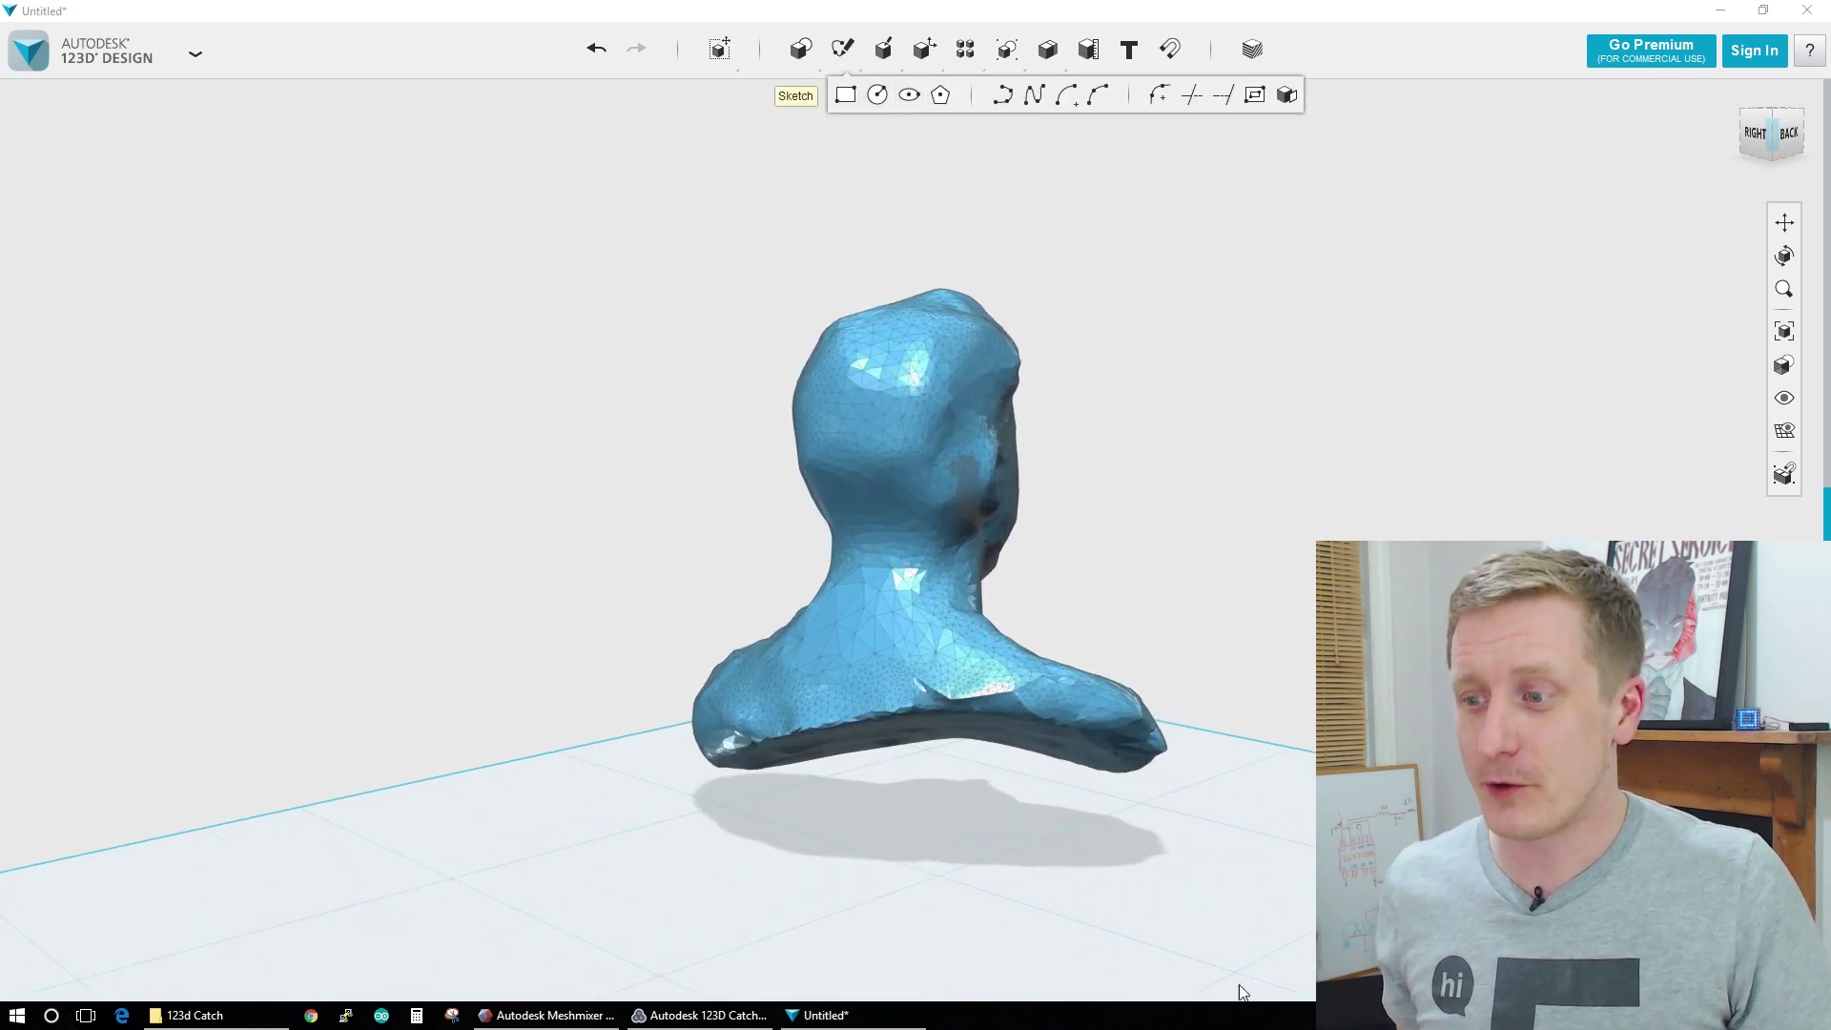
{"action": "left_click", "coordinate": [934, 820]}
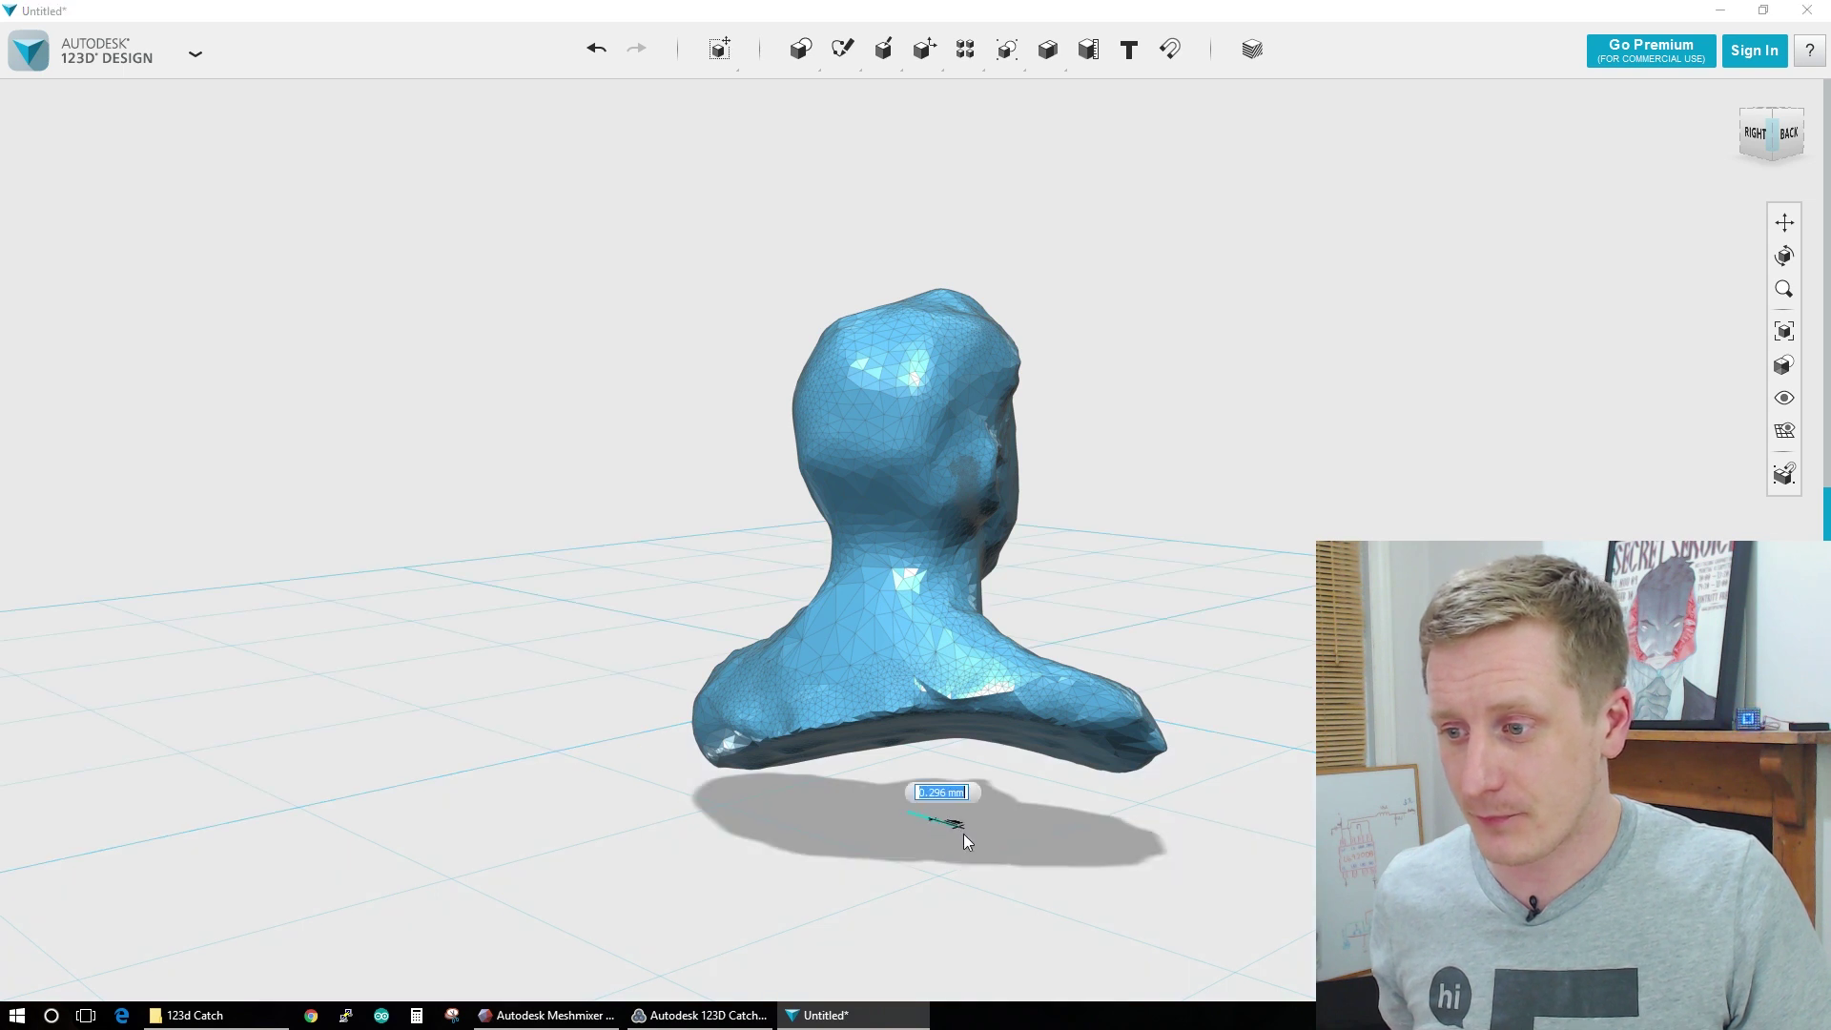
{"action": "left_click", "coordinate": [1238, 911]}
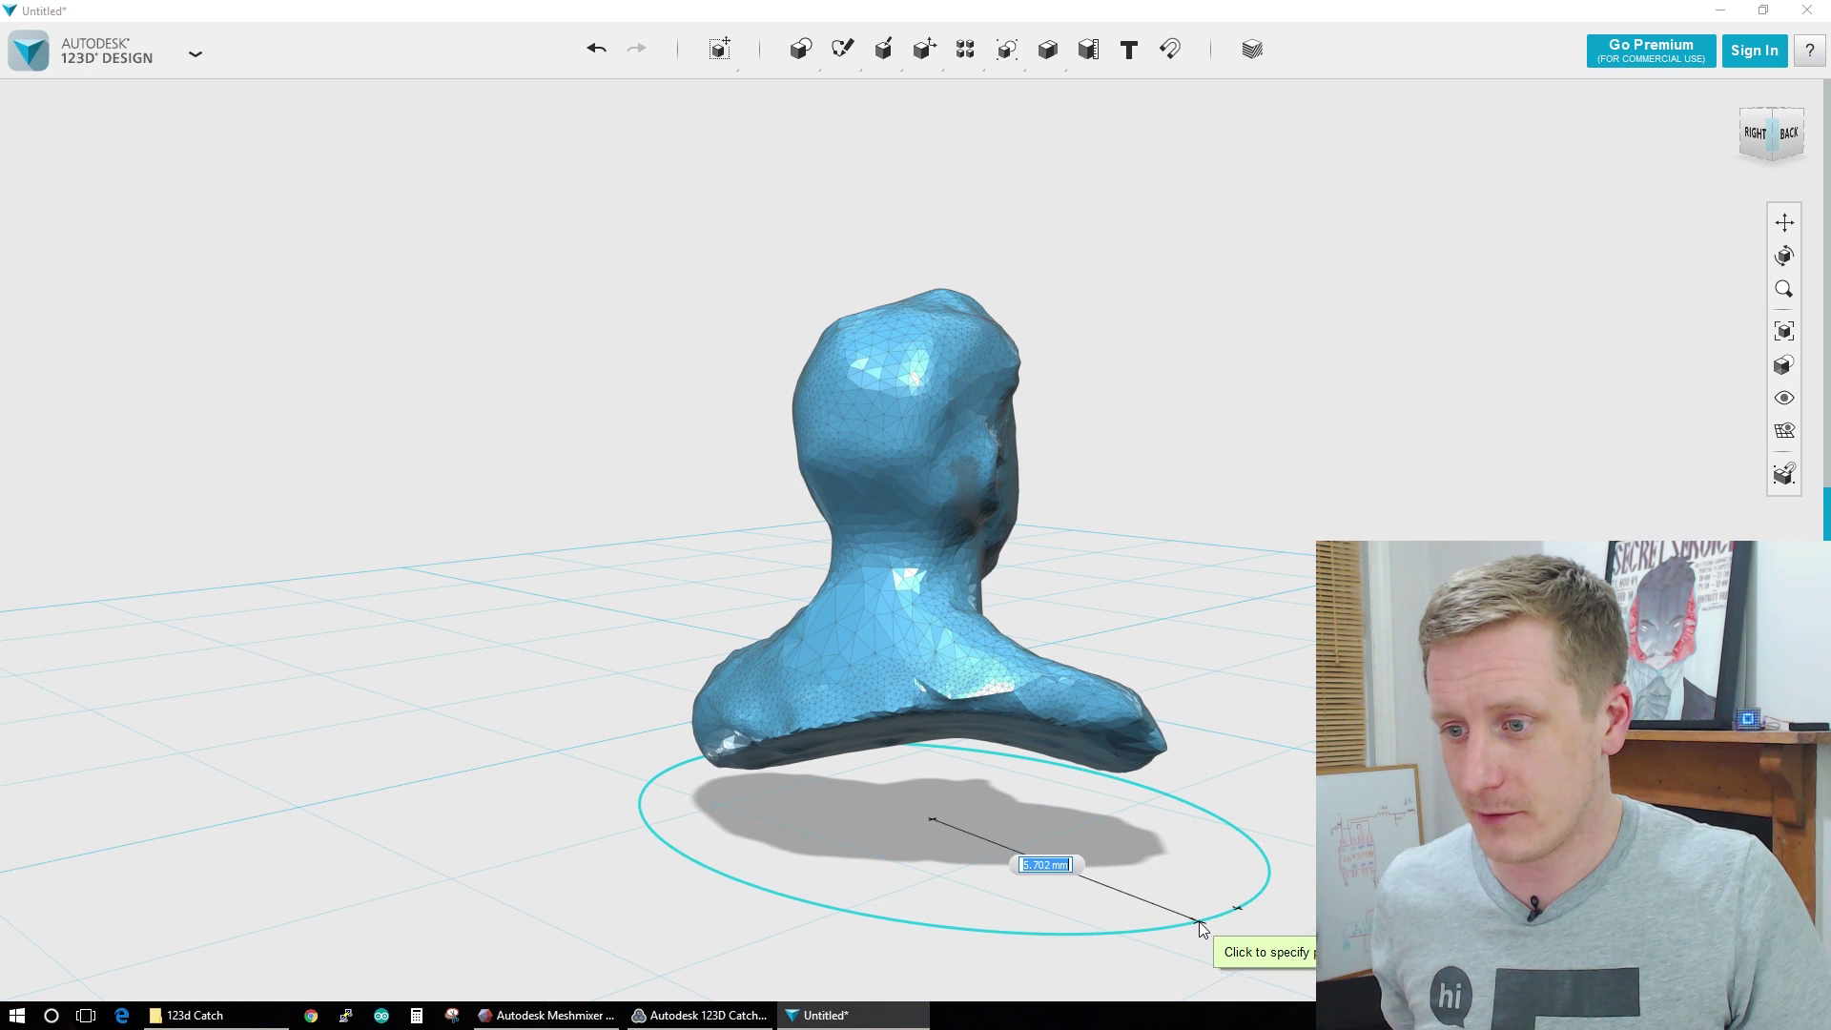
{"action": "left_click", "coordinate": [1199, 921]}
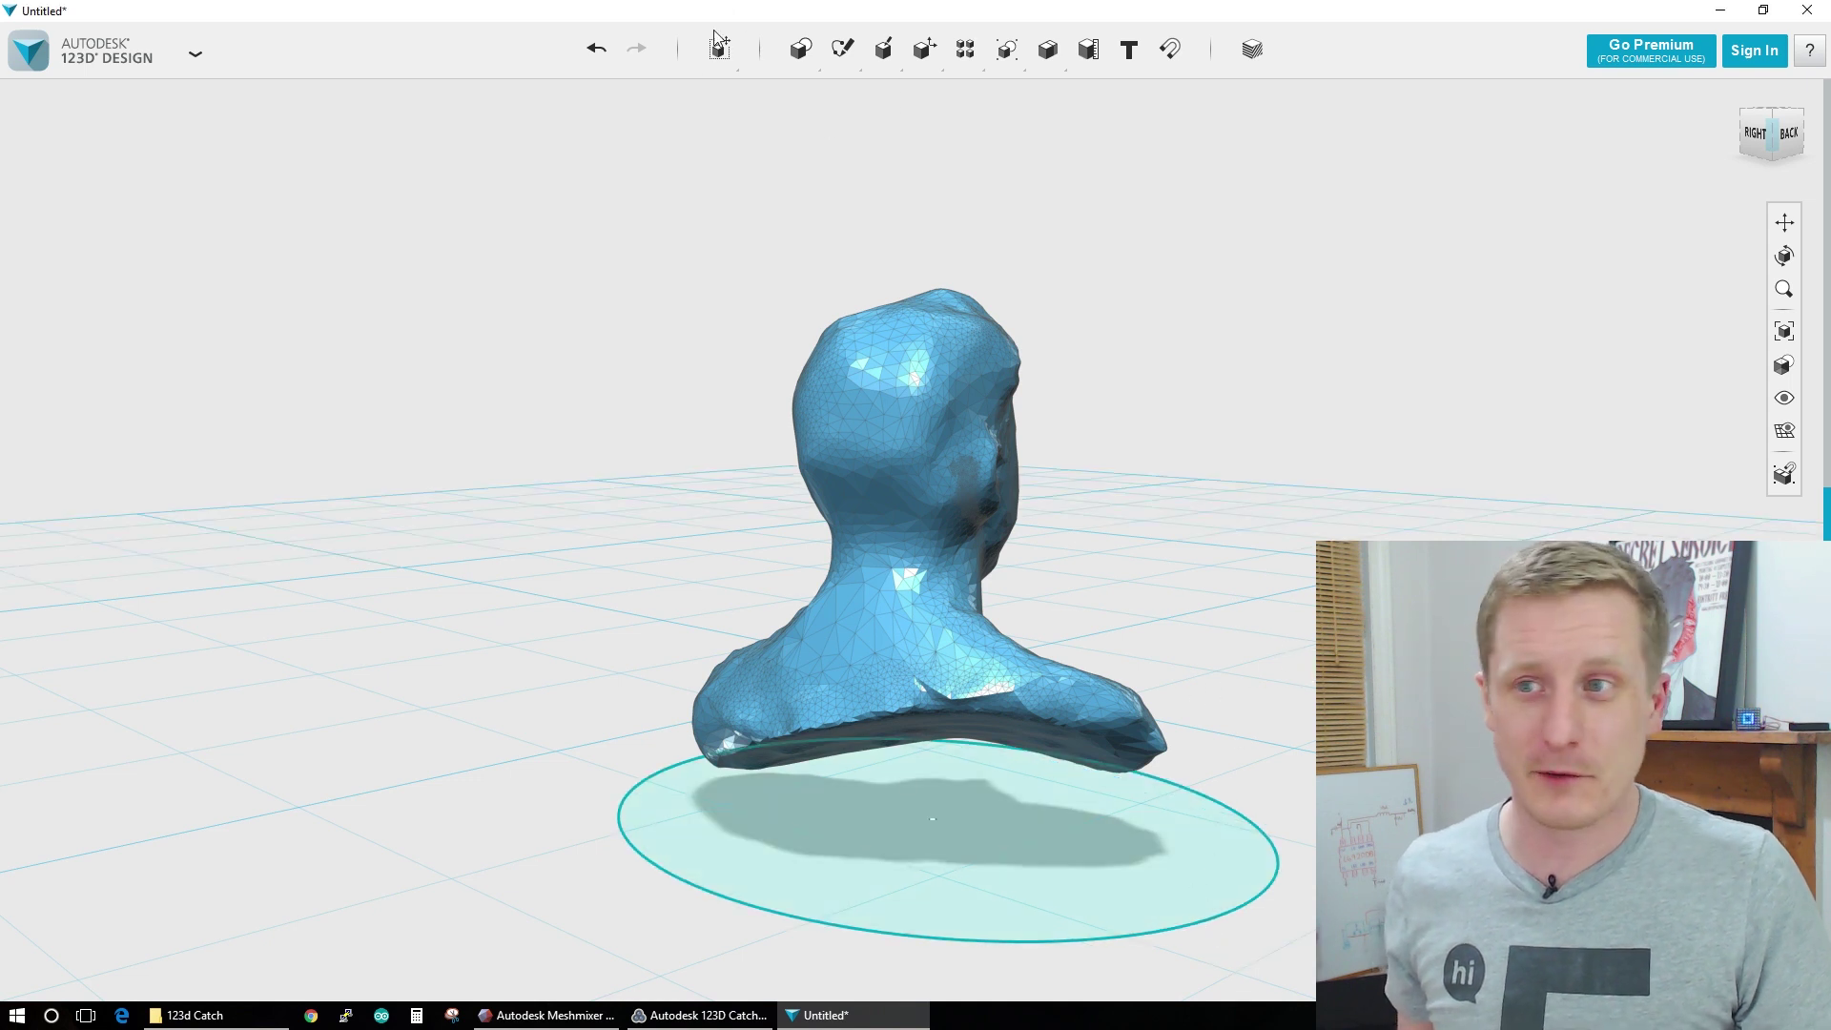
{"action": "mouse_move", "coordinate": [720, 47]}
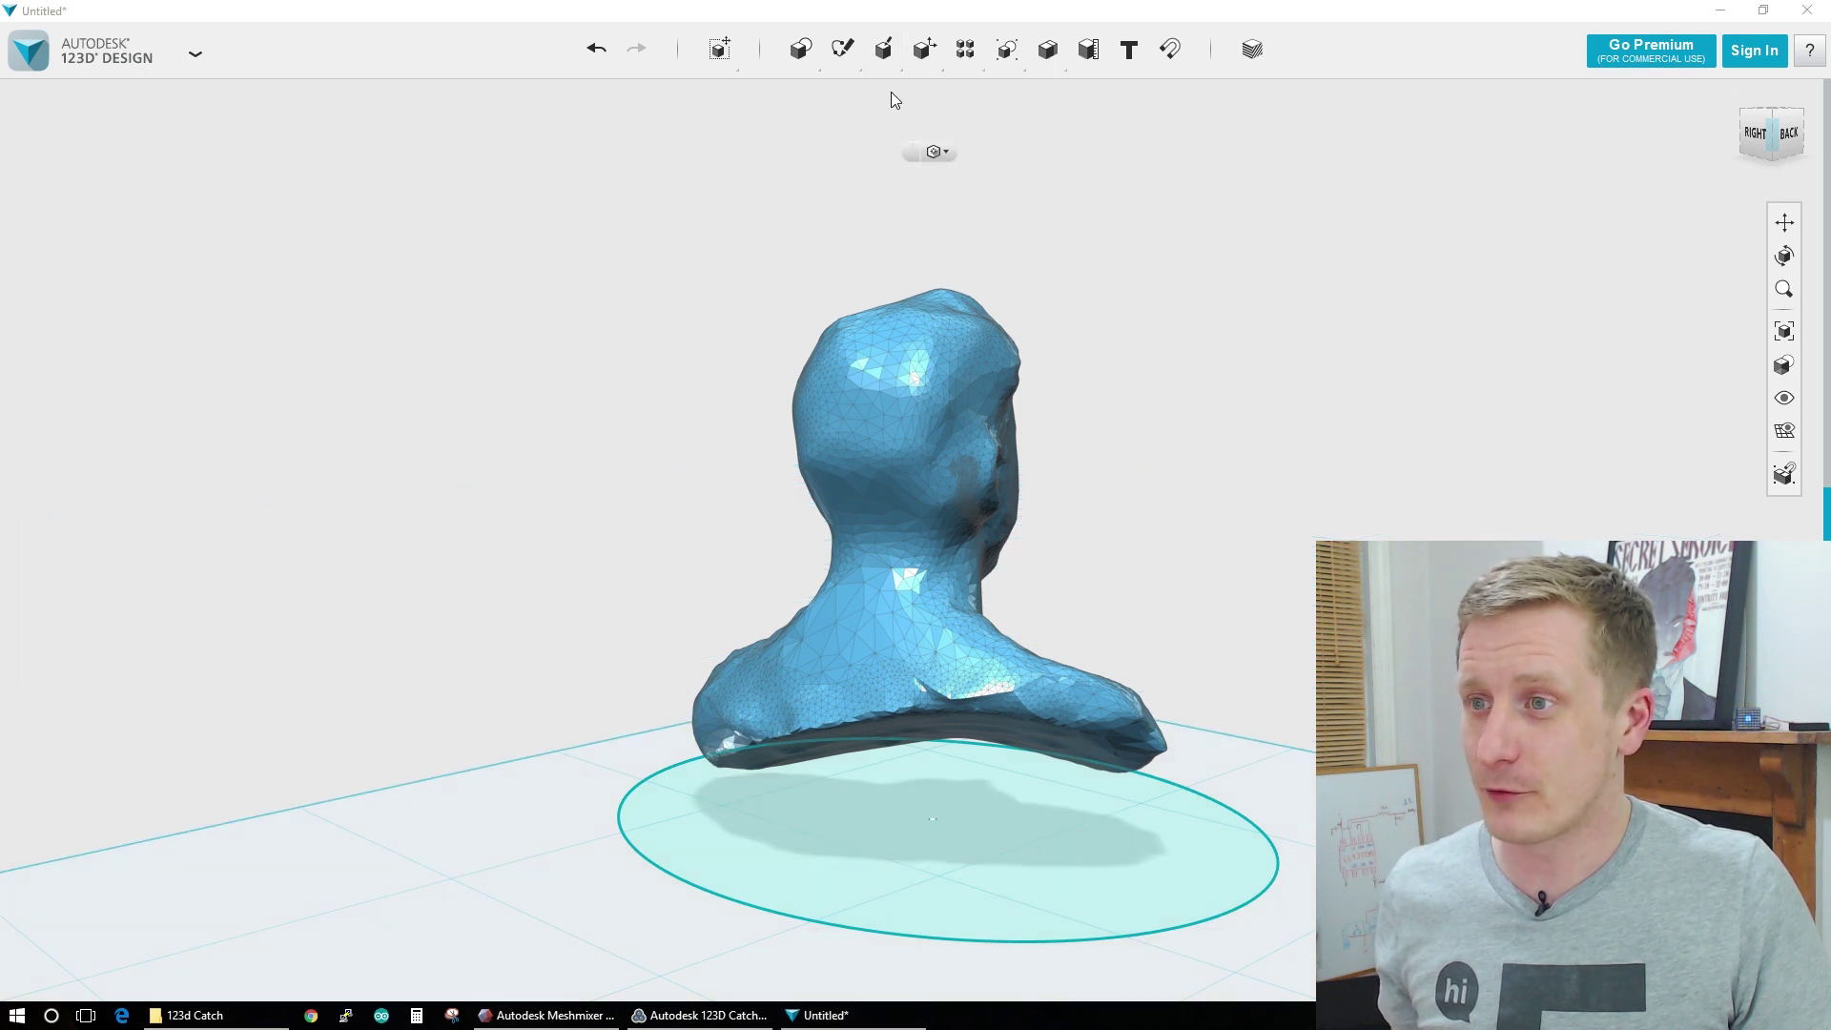
- Extrude the ellipse into a solid base 1.90 mm tall around the bust's shoulders
{"action": "key", "text": "e"}
{"action": "left_click", "coordinate": [936, 826]}
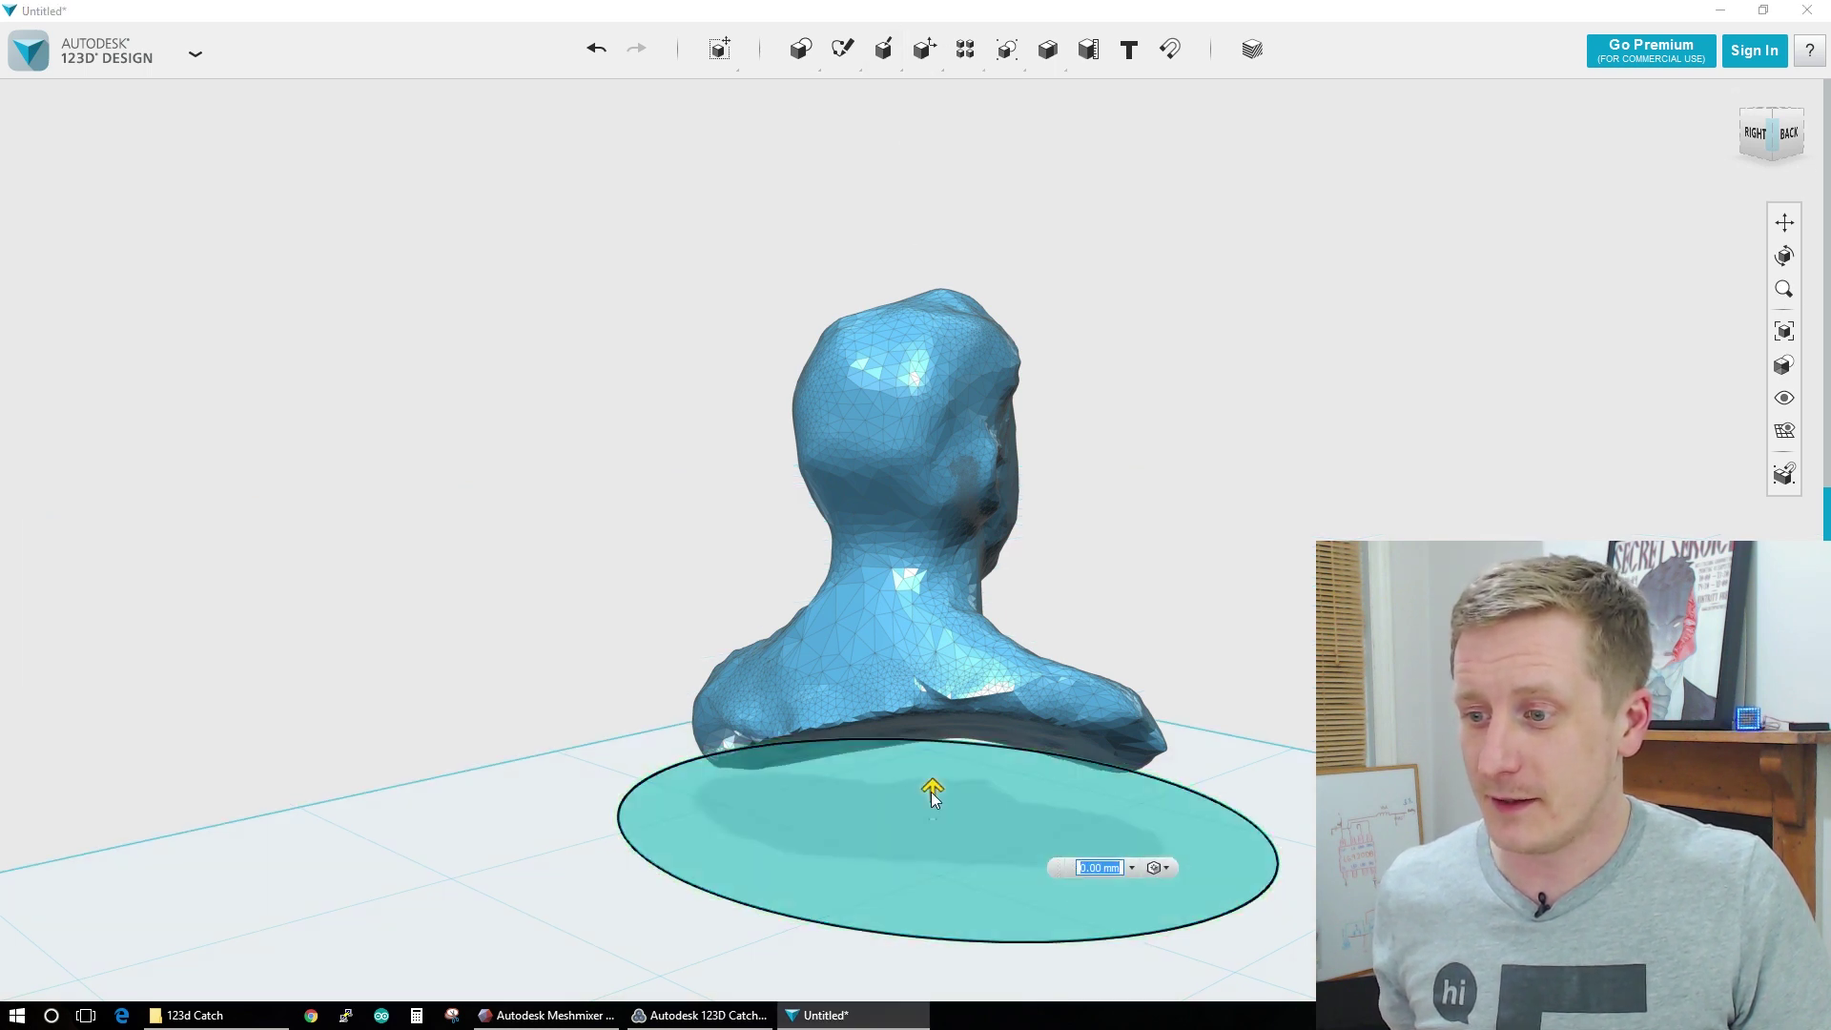
{"action": "left_click_drag", "start_coordinate": [930, 791], "coordinate": [941, 663]}
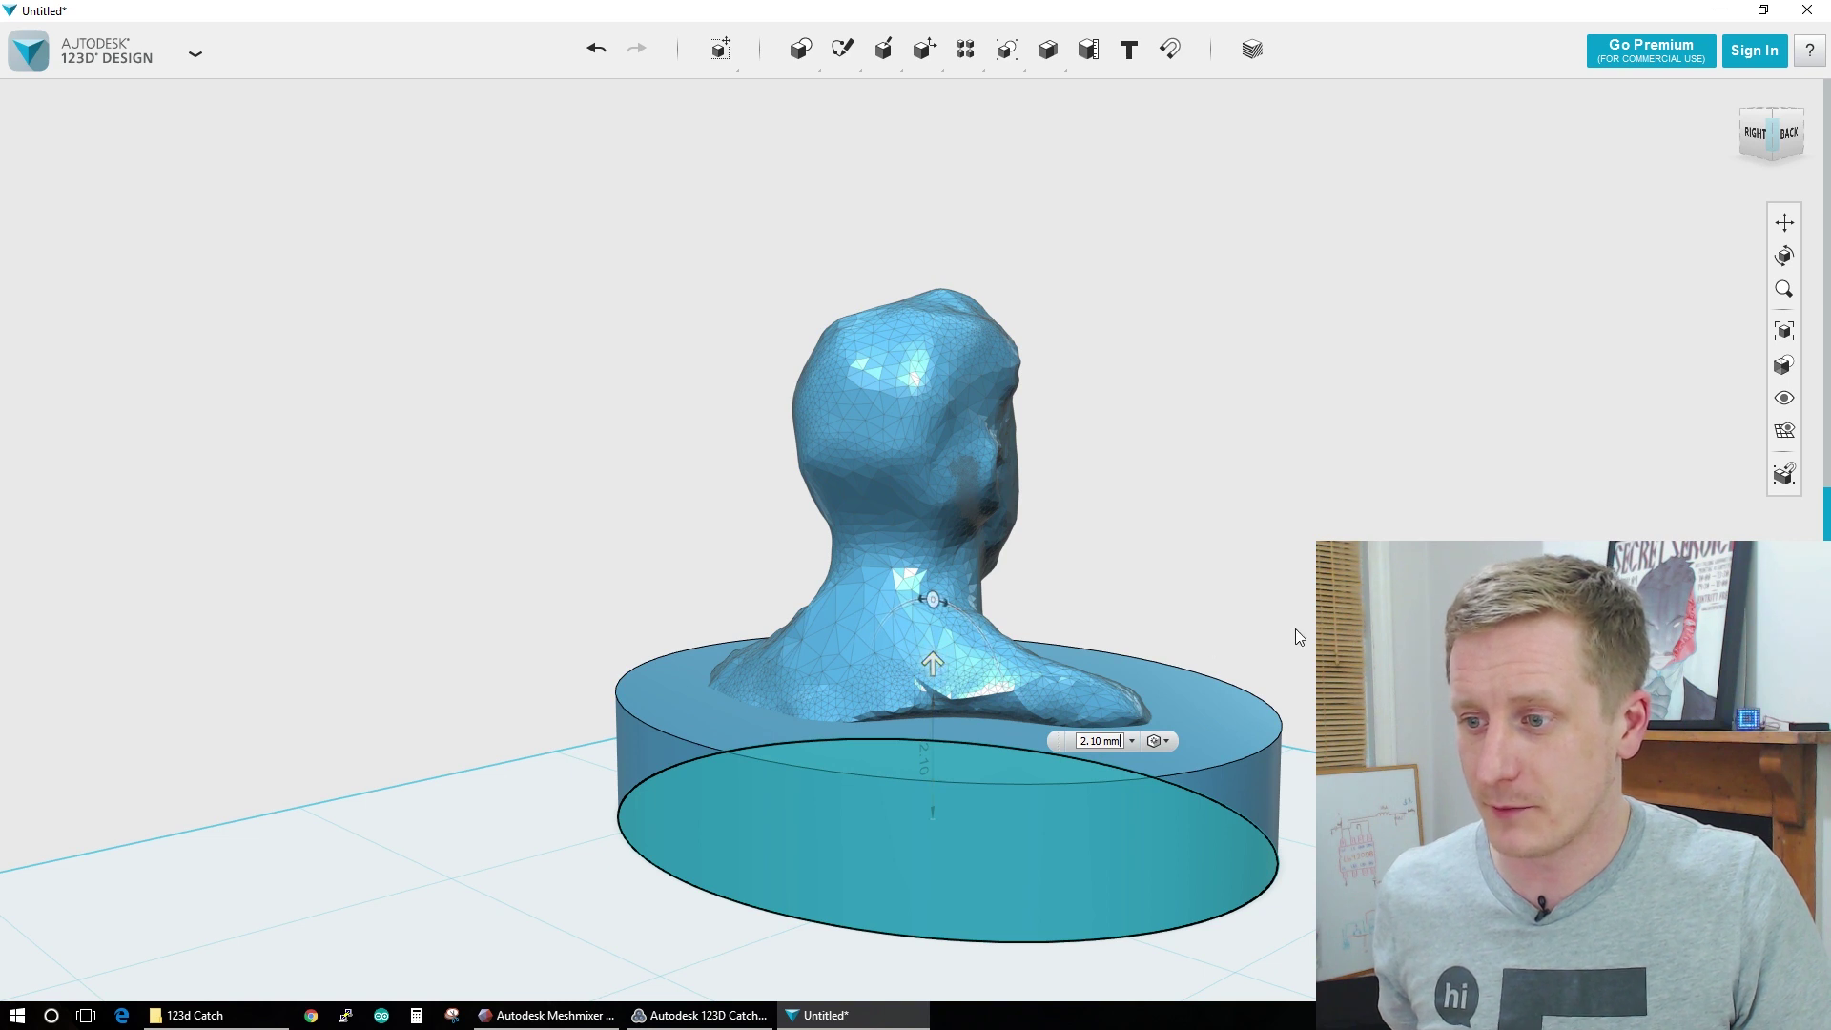
{"action": "right_click_drag", "start_coordinate": [1300, 636], "coordinate": [1051, 615]}
{"action": "left_click_drag", "start_coordinate": [833, 622], "coordinate": [837, 627]}
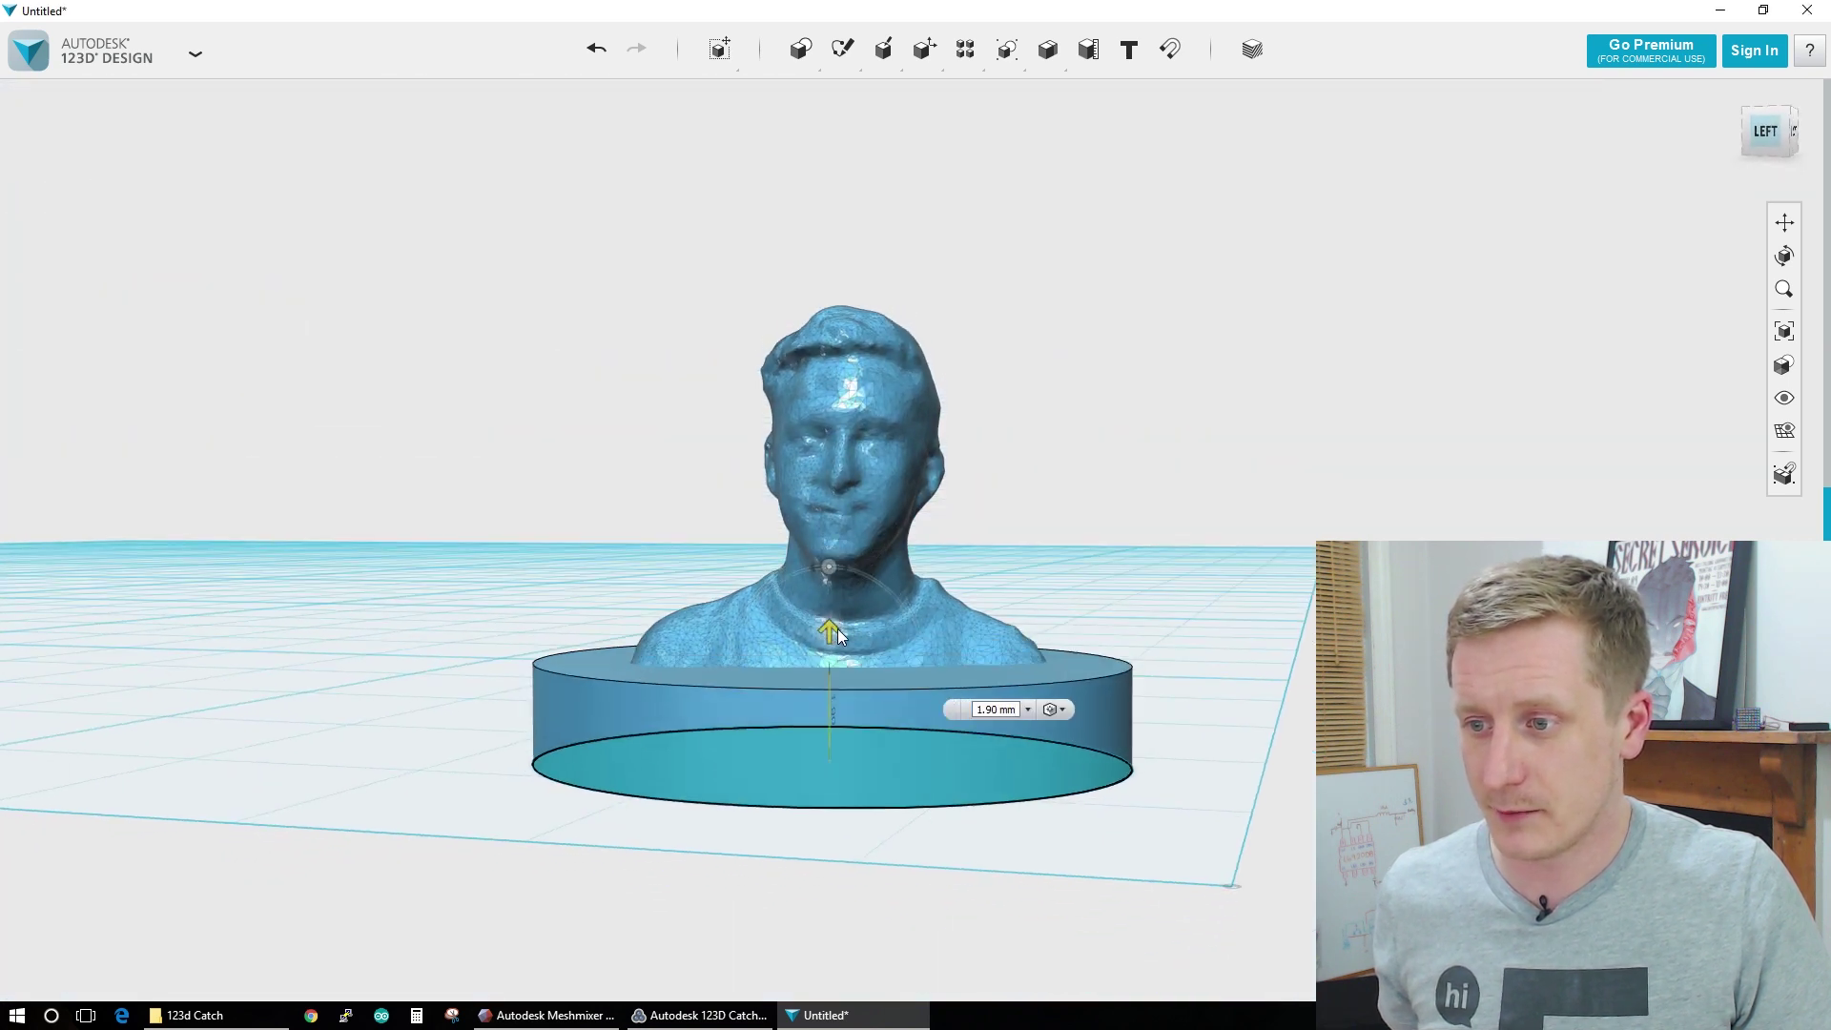
- Pull the base's underside face up by 0.40 mm
{"action": "right_click_drag", "start_coordinate": [1105, 657], "coordinate": [1081, 701]}
{"action": "left_click", "coordinate": [1082, 703]}
{"action": "mouse_move", "coordinate": [1117, 778]}
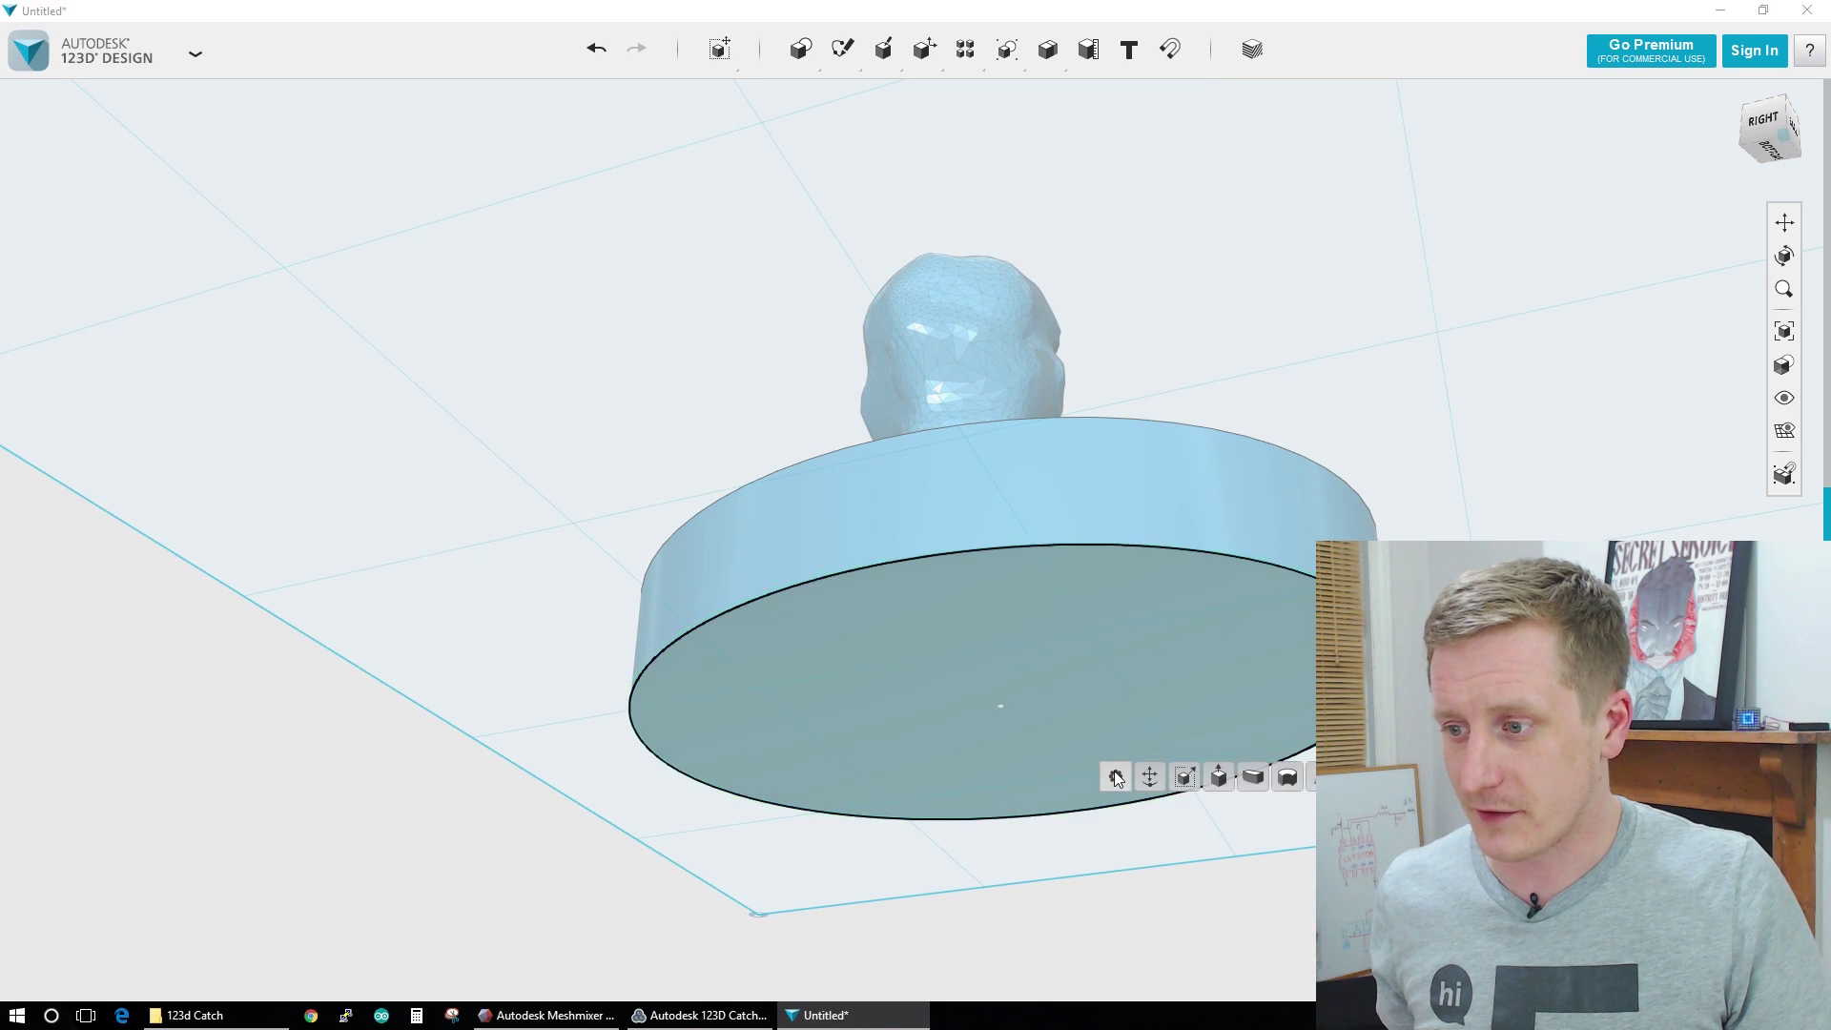
{"action": "mouse_move", "coordinate": [999, 679]}
{"action": "left_mouse_down"}
{"action": "mouse_move", "coordinate": [996, 614]}
{"action": "mouse_move", "coordinate": [999, 645]}
{"action": "left_mouse_up"}
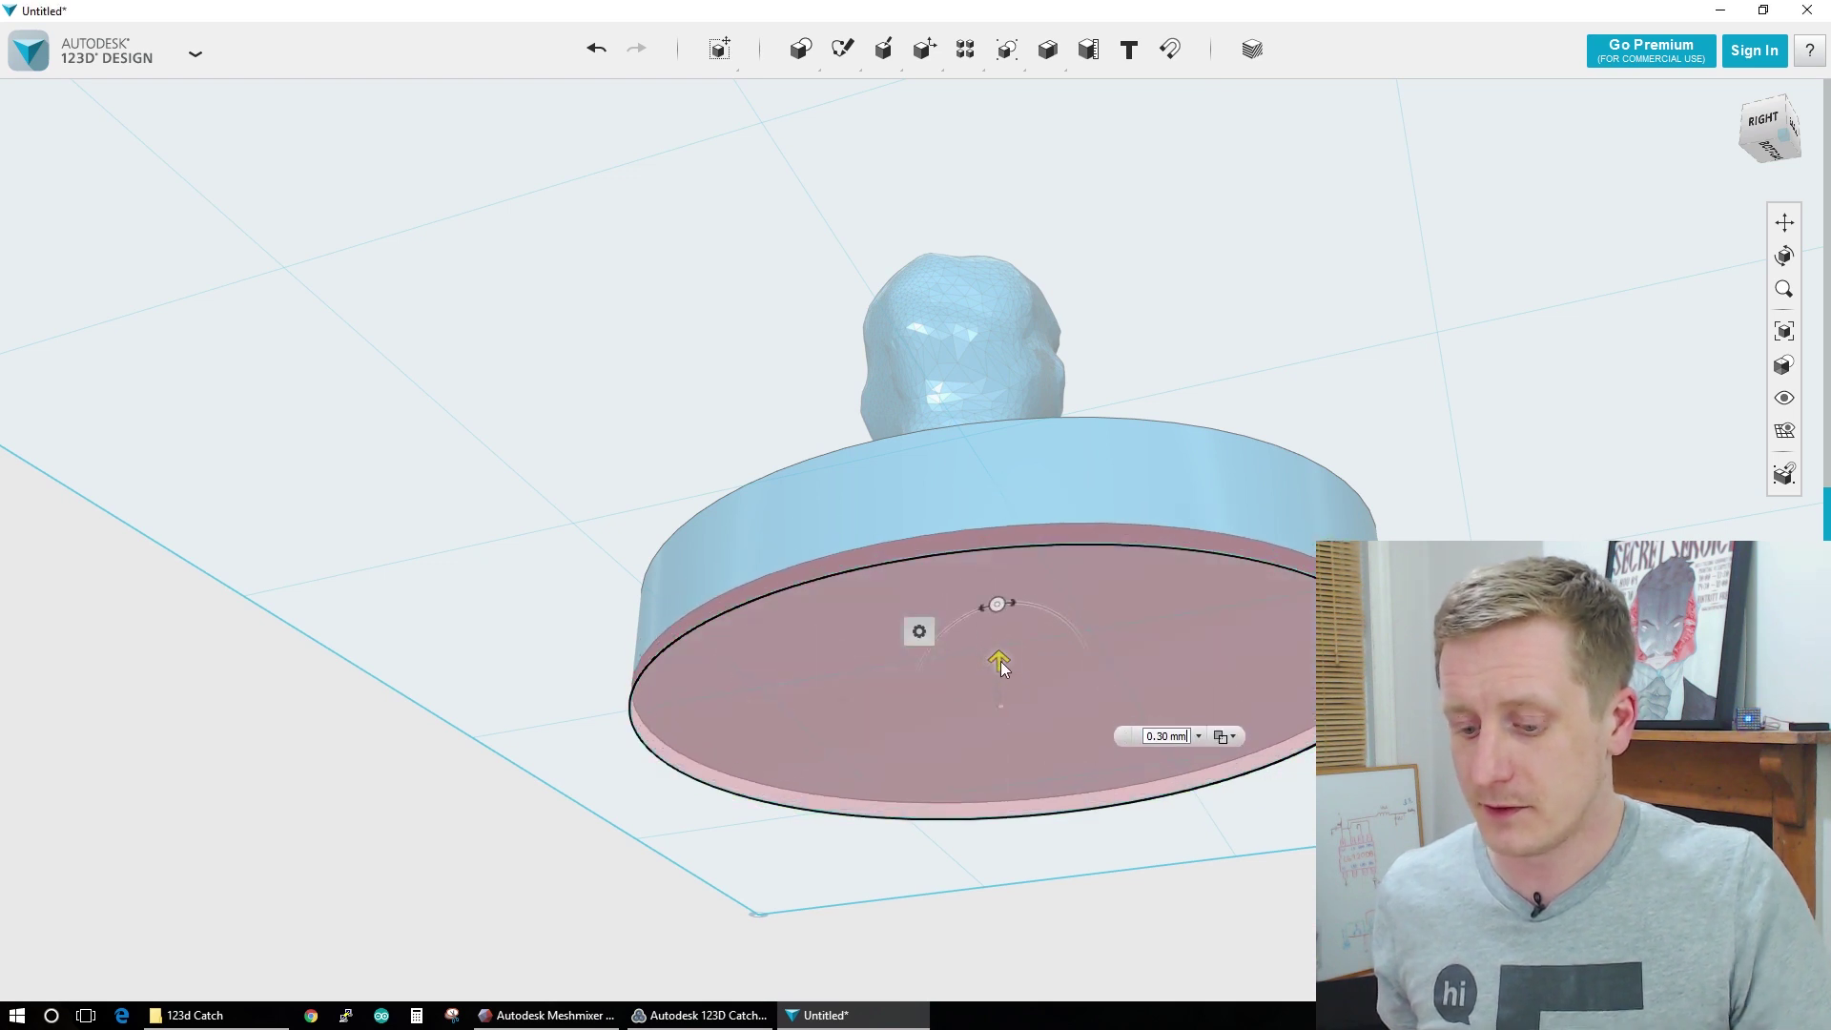
{"action": "right_click_drag", "start_coordinate": [1308, 470], "coordinate": [1185, 462]}
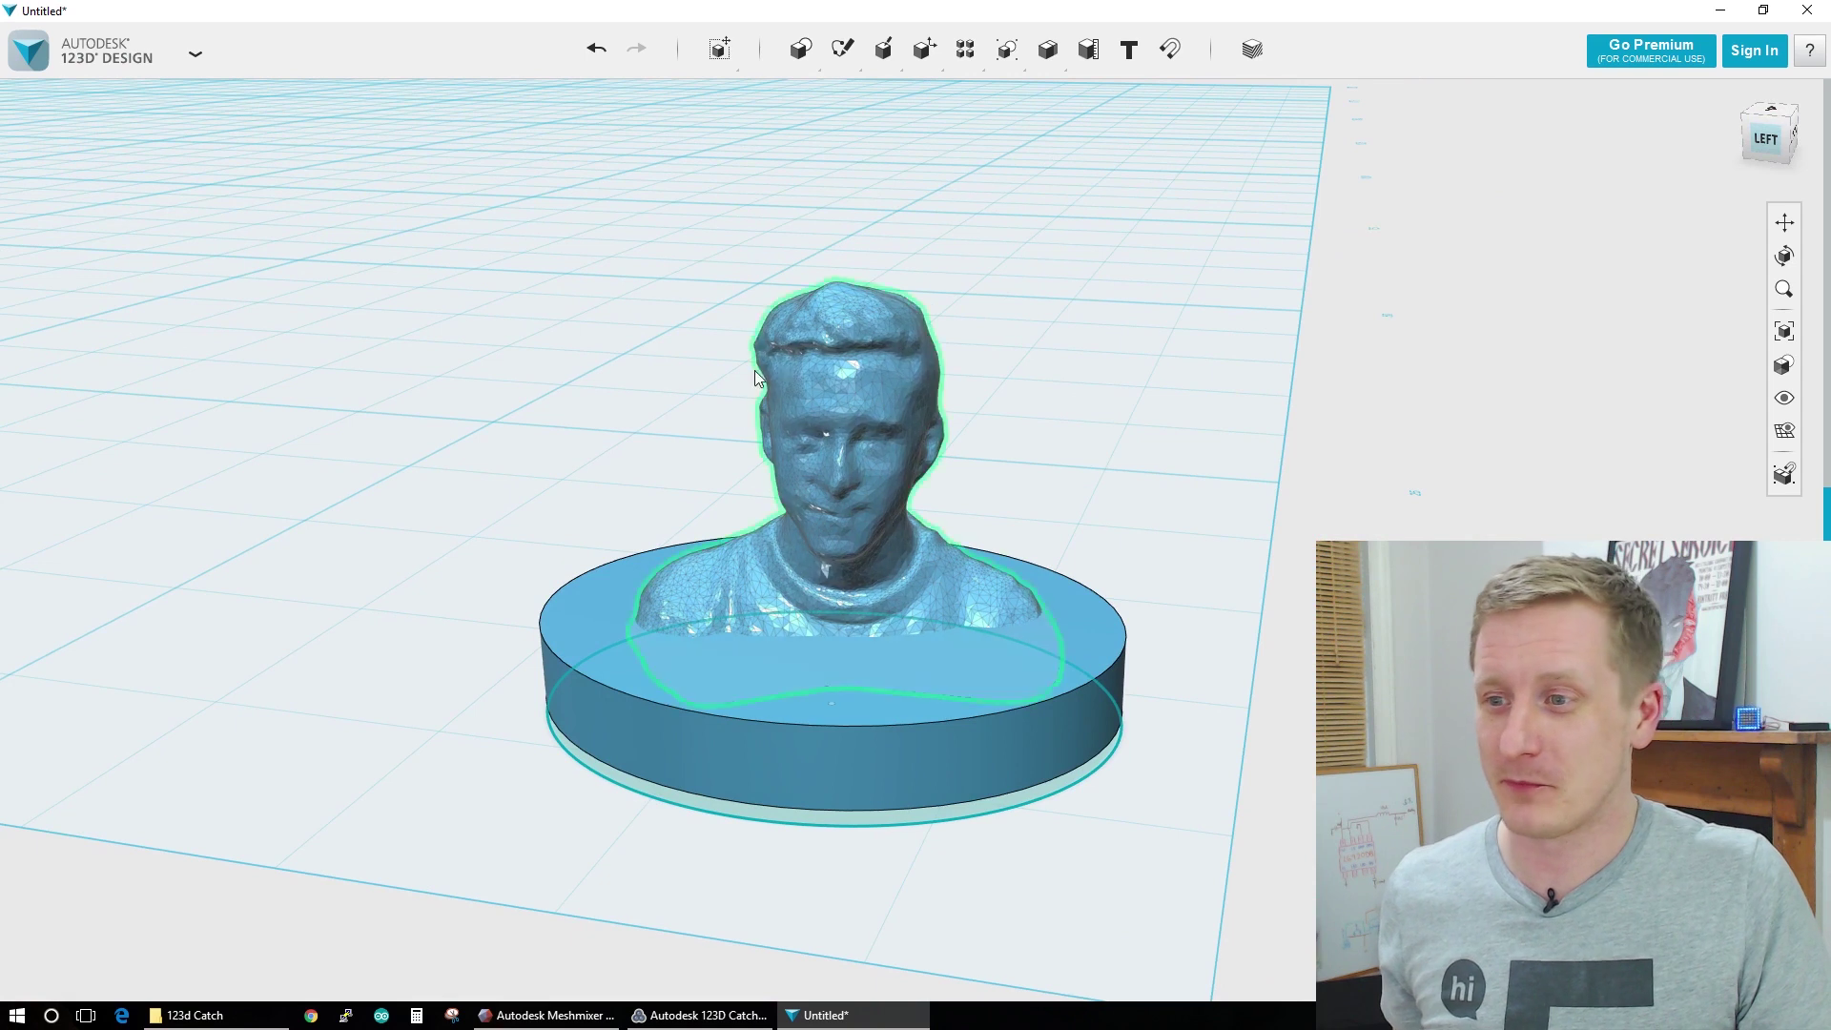
- Merge the base into the bust as the target with Combine > Merge, accepting the mesh boolean warning
{"action": "left_click_drag", "start_coordinate": [441, 196], "coordinate": [1169, 483]}
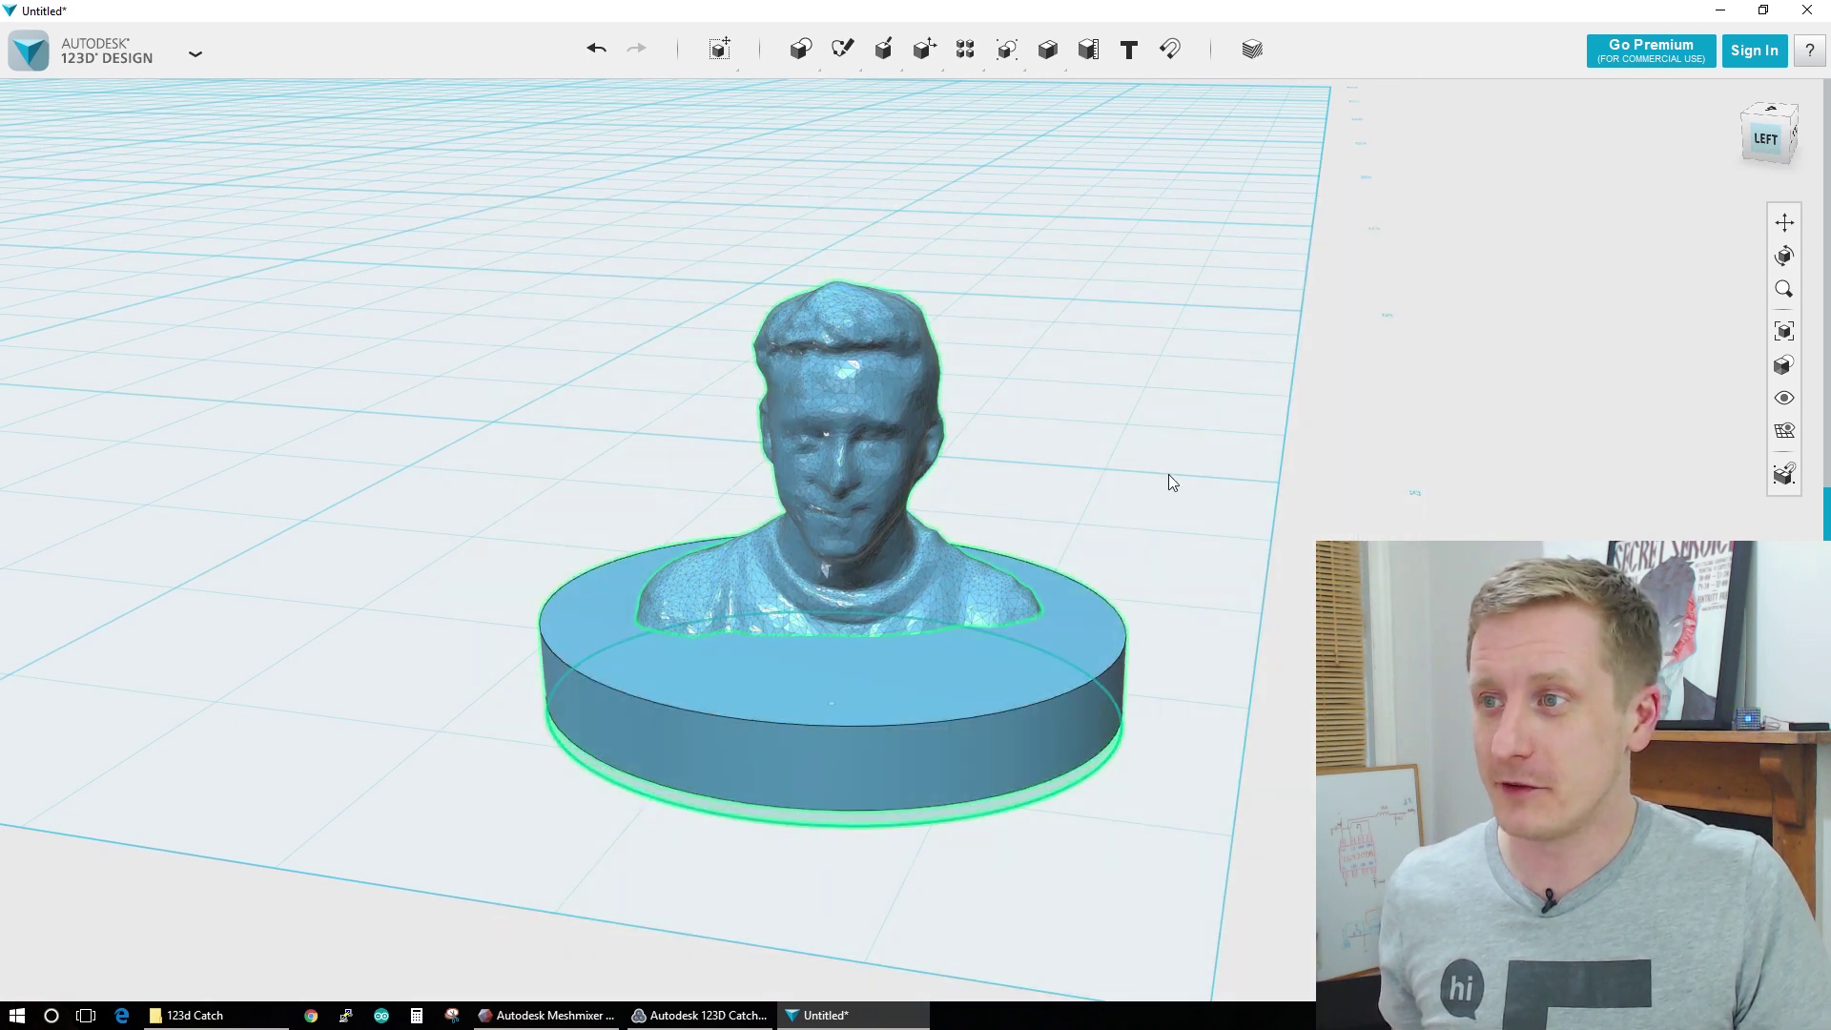
{"action": "mouse_move", "coordinate": [1041, 49]}
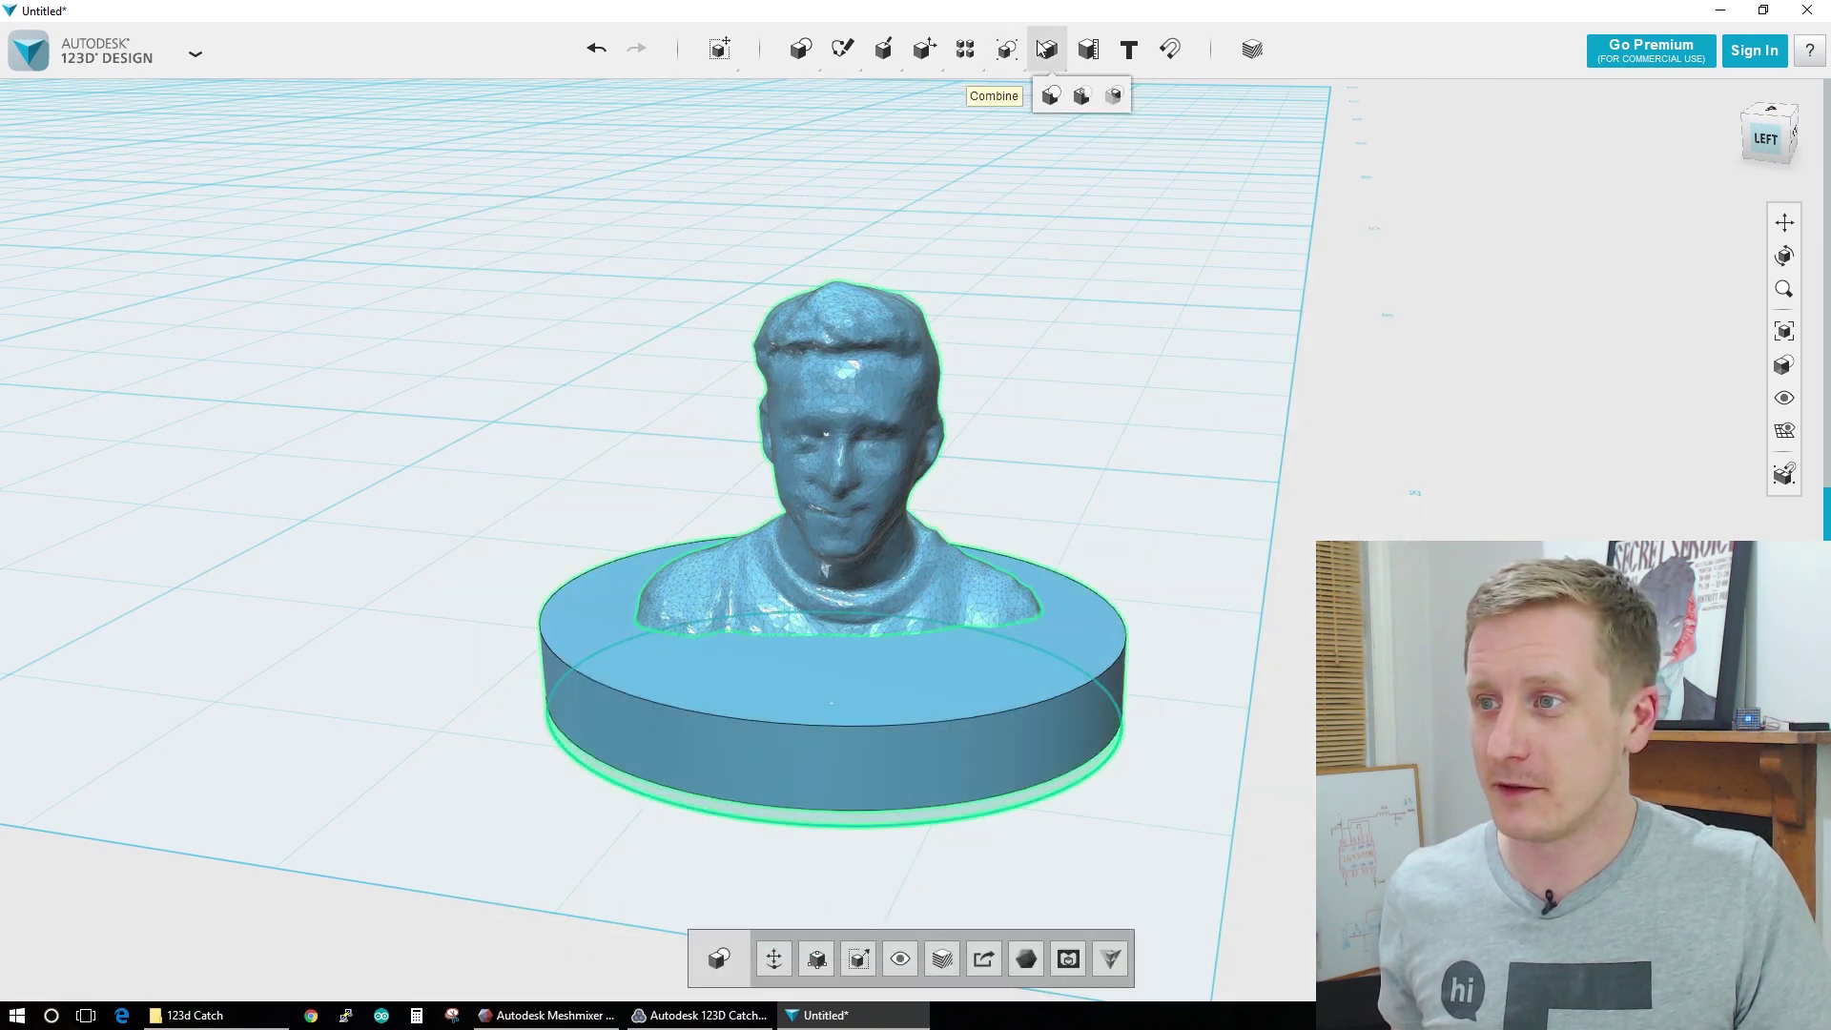
{"action": "left_click", "coordinate": [1053, 95]}
{"action": "left_click", "coordinate": [915, 344]}
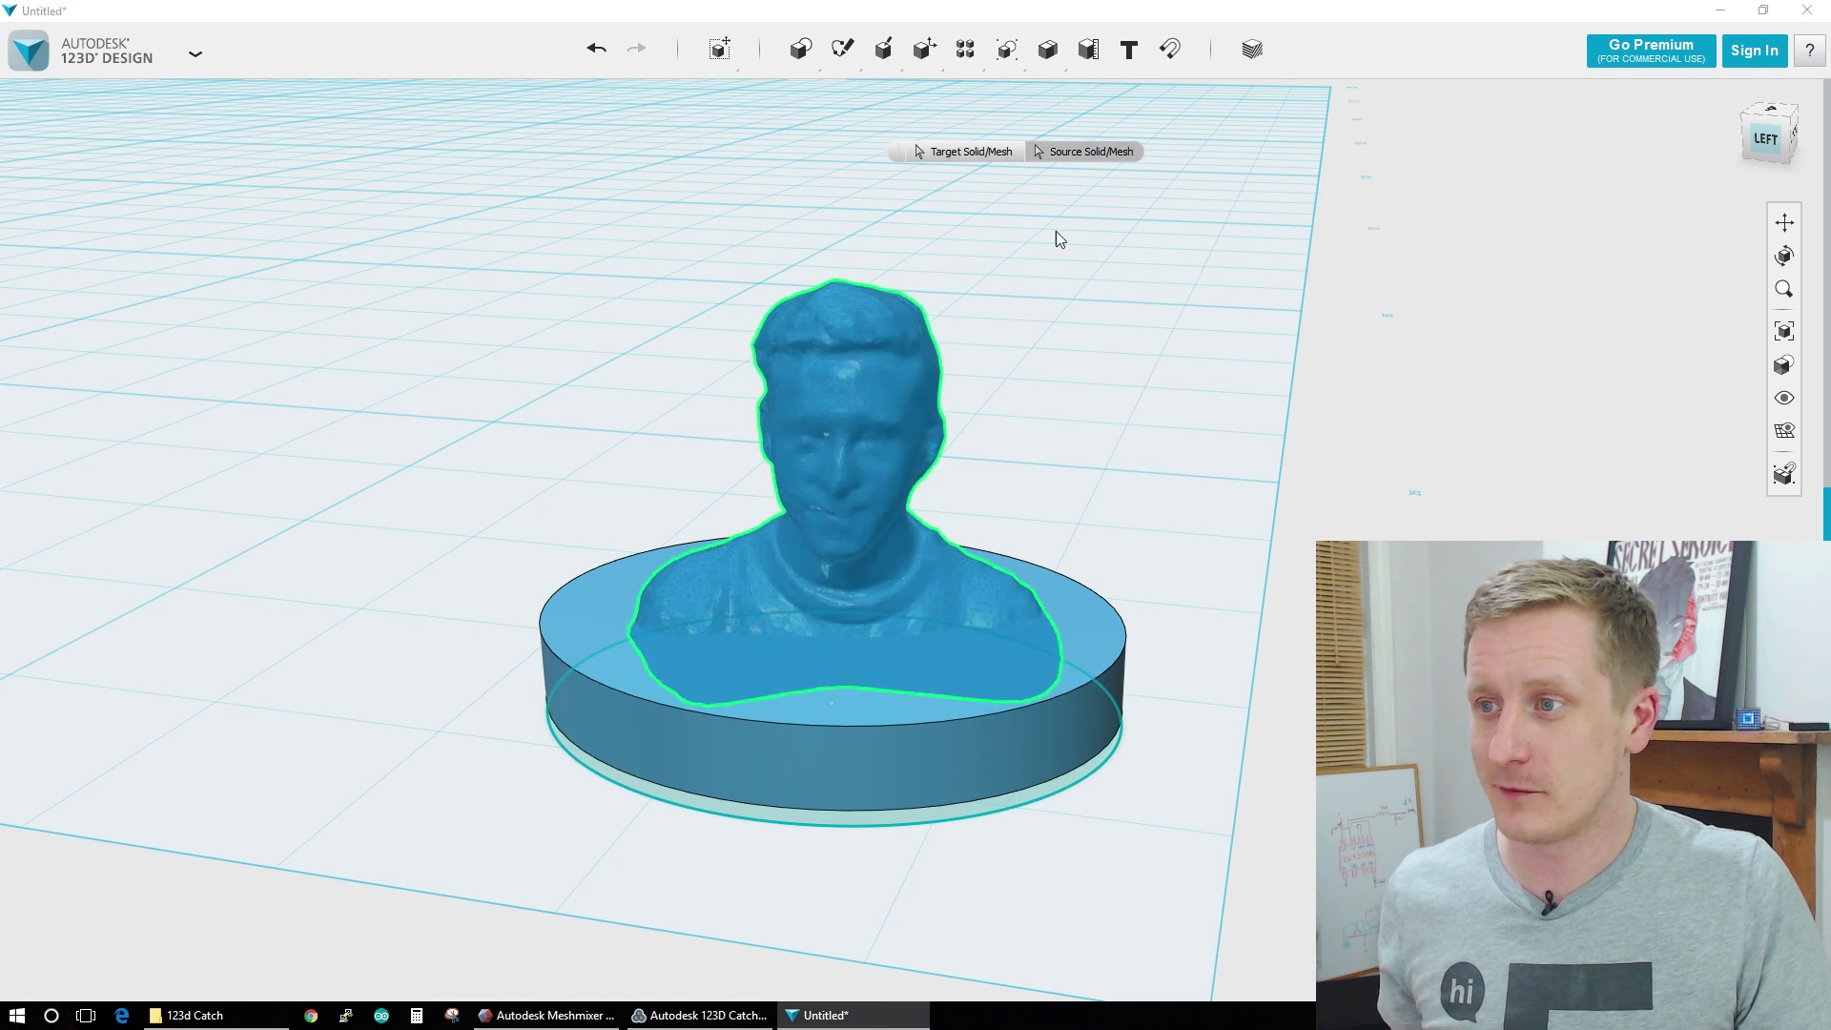
{"action": "left_click", "coordinate": [554, 705]}
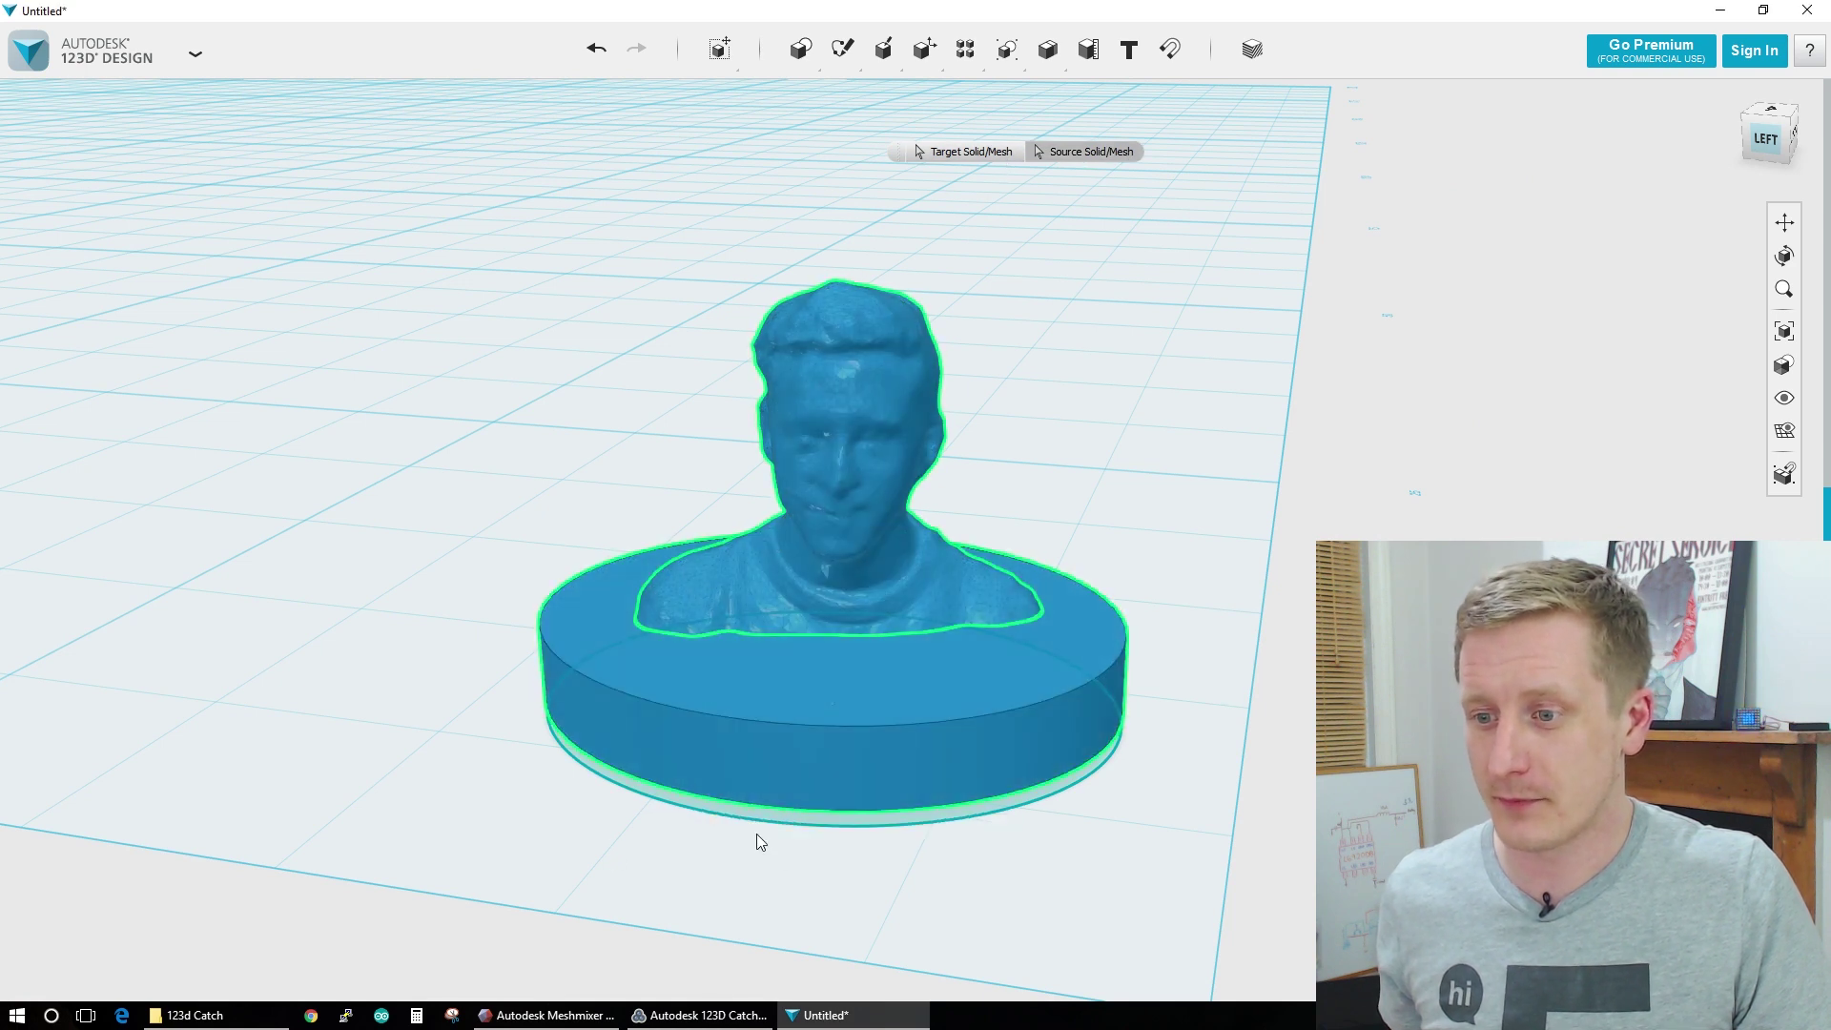
{"action": "left_click", "coordinate": [758, 806]}
{"action": "left_click", "coordinate": [939, 554]}
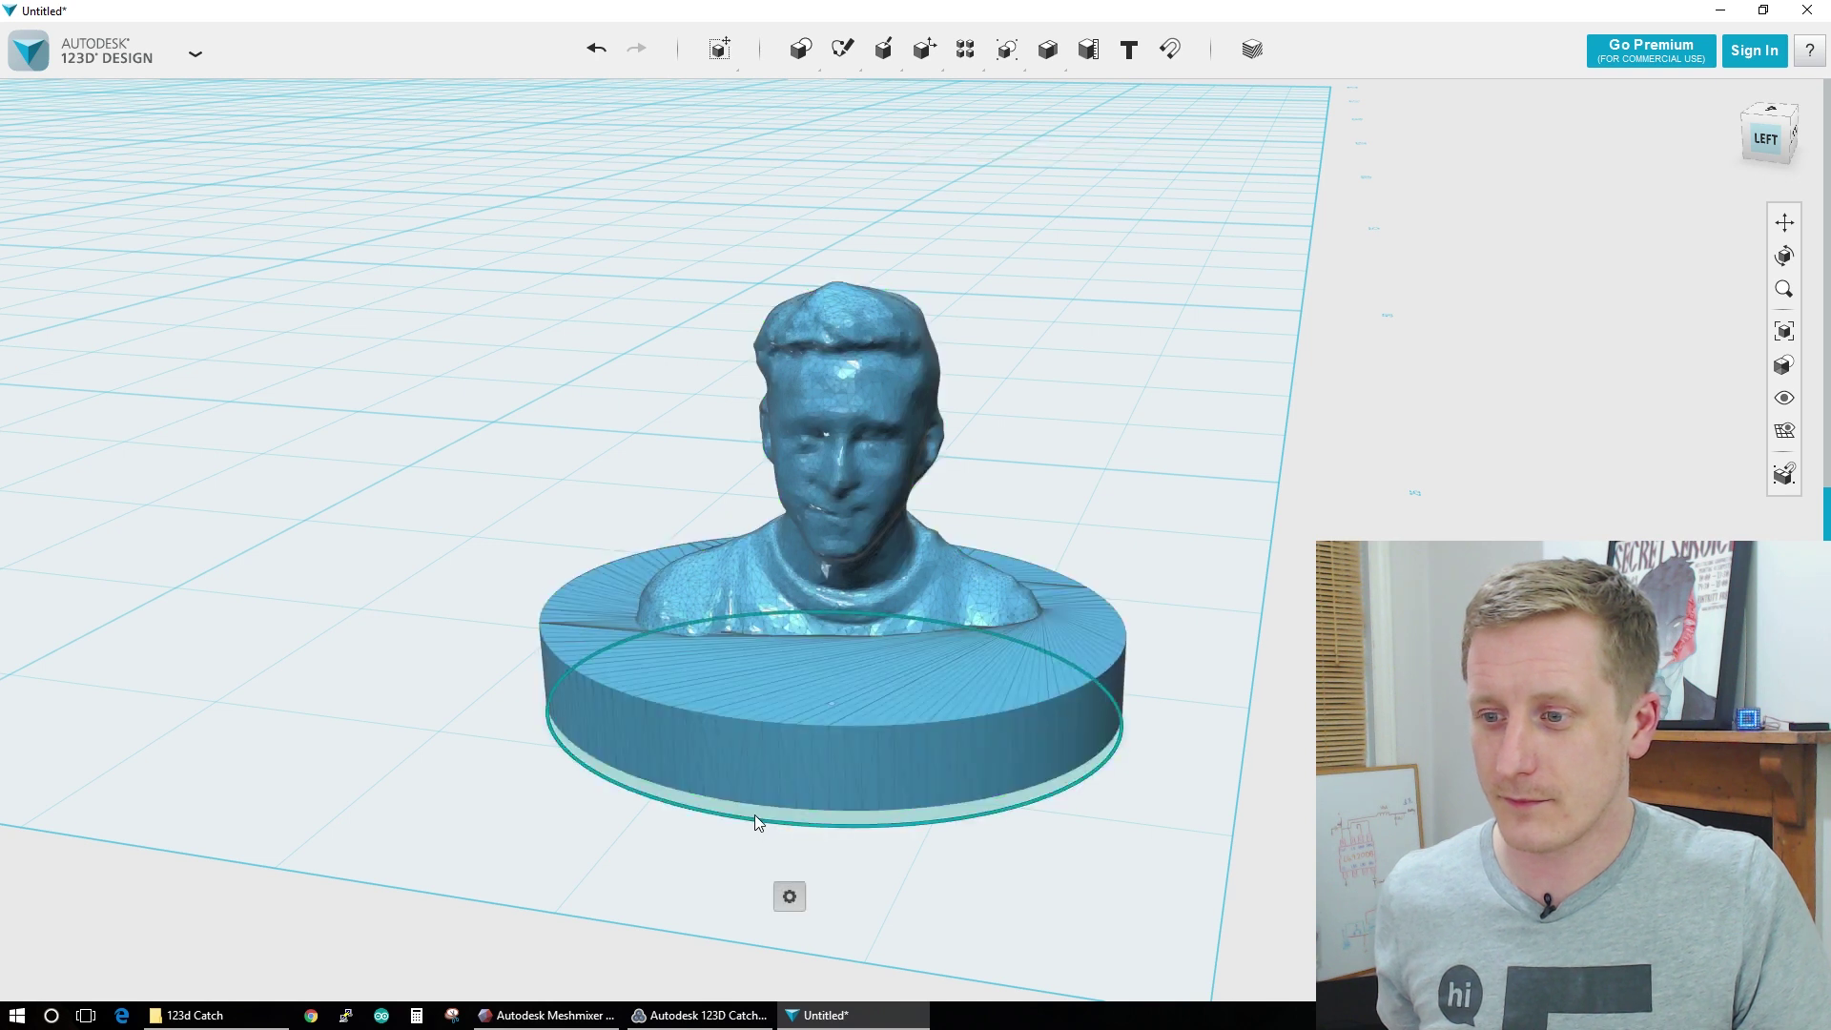
{"action": "left_click", "coordinate": [872, 663]}
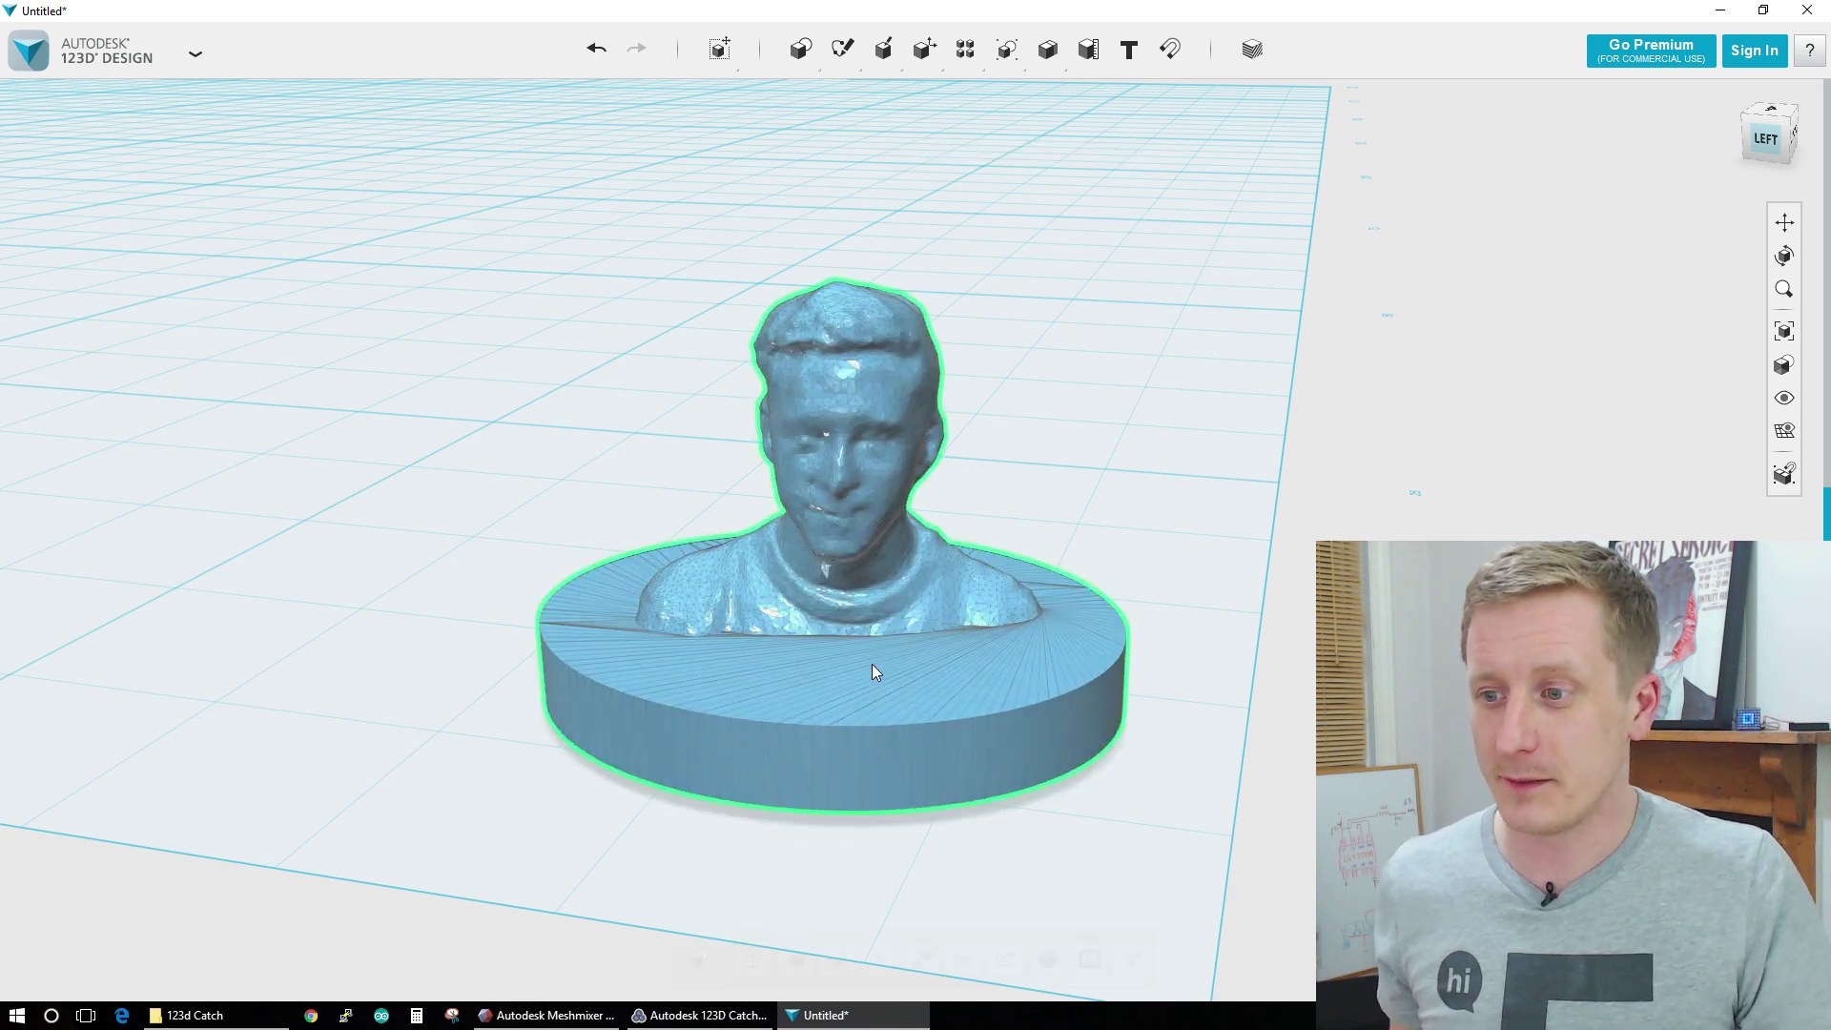
{"action": "mouse_move", "coordinate": [1089, 769]}
{"action": "right_mouse_down"}
{"action": "mouse_move", "coordinate": [1094, 719]}
{"action": "mouse_move", "coordinate": [1119, 769]}
{"action": "right_mouse_up"}
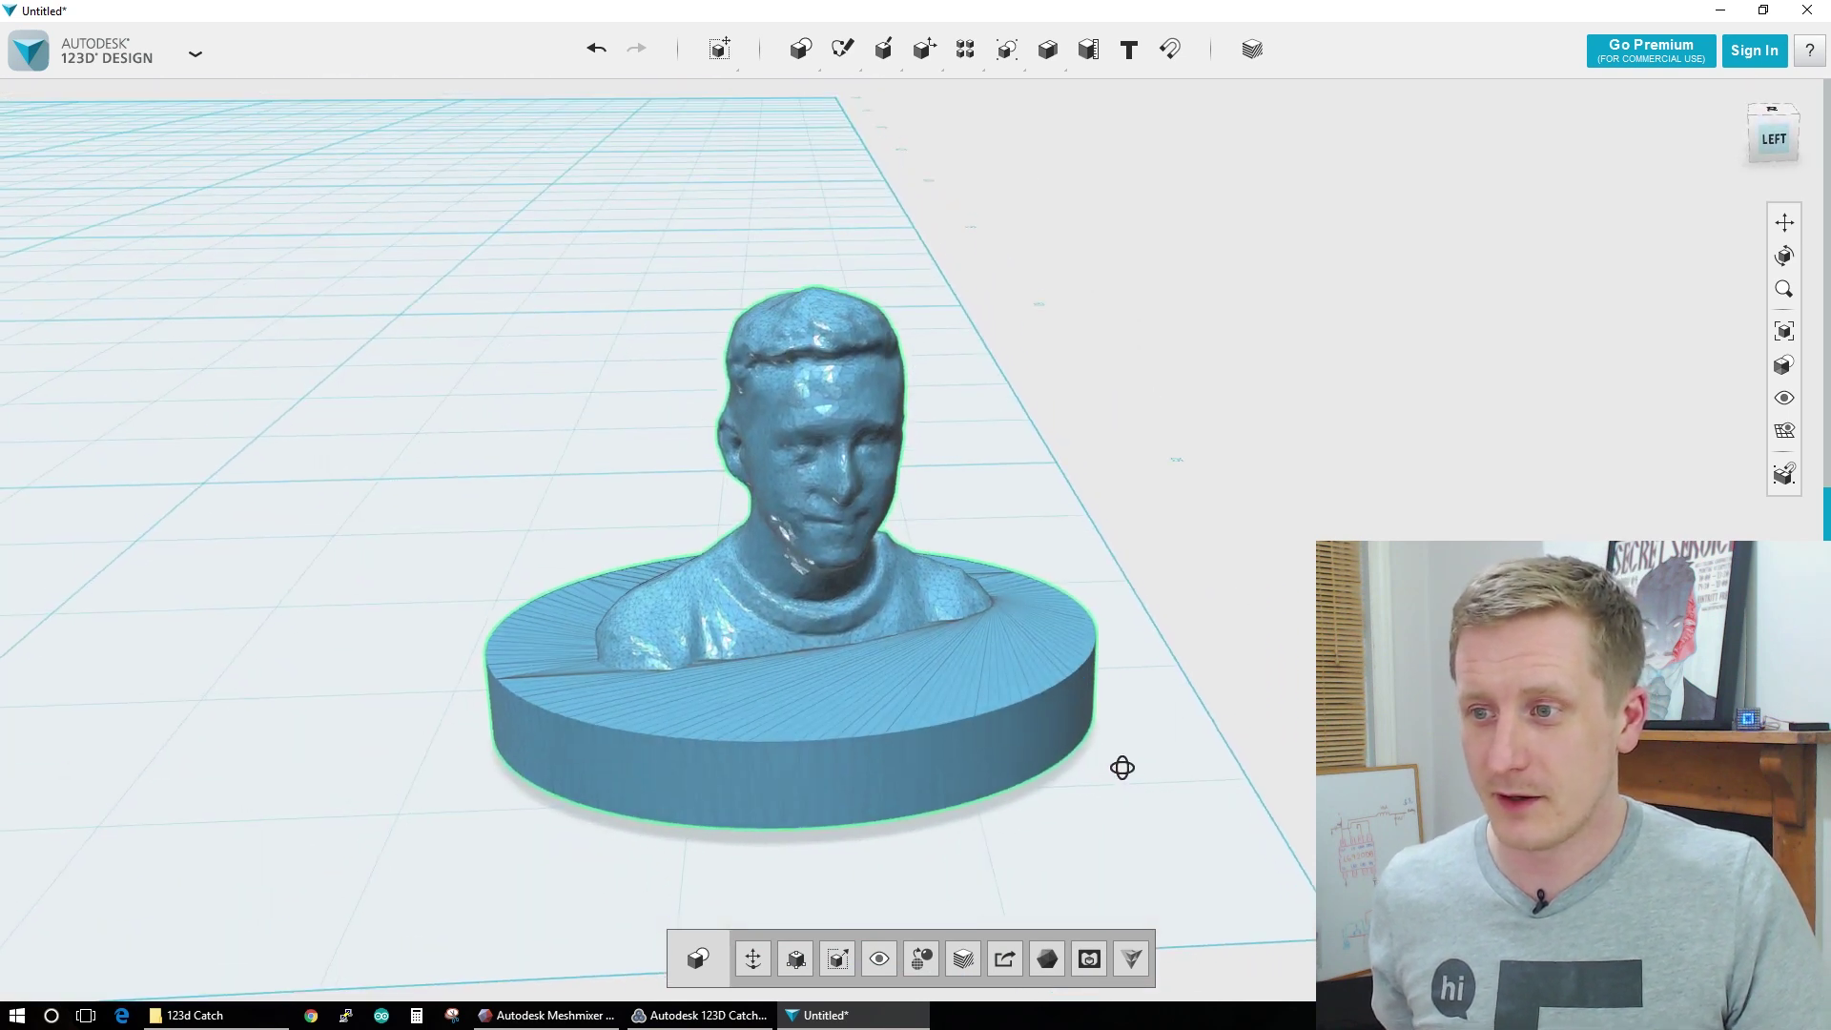
- Export the model to the Desktop as a Fine-tessellation STL named dancapture2
{"action": "left_click", "coordinate": [124, 51]}
{"action": "mouse_move", "coordinate": [134, 294]}
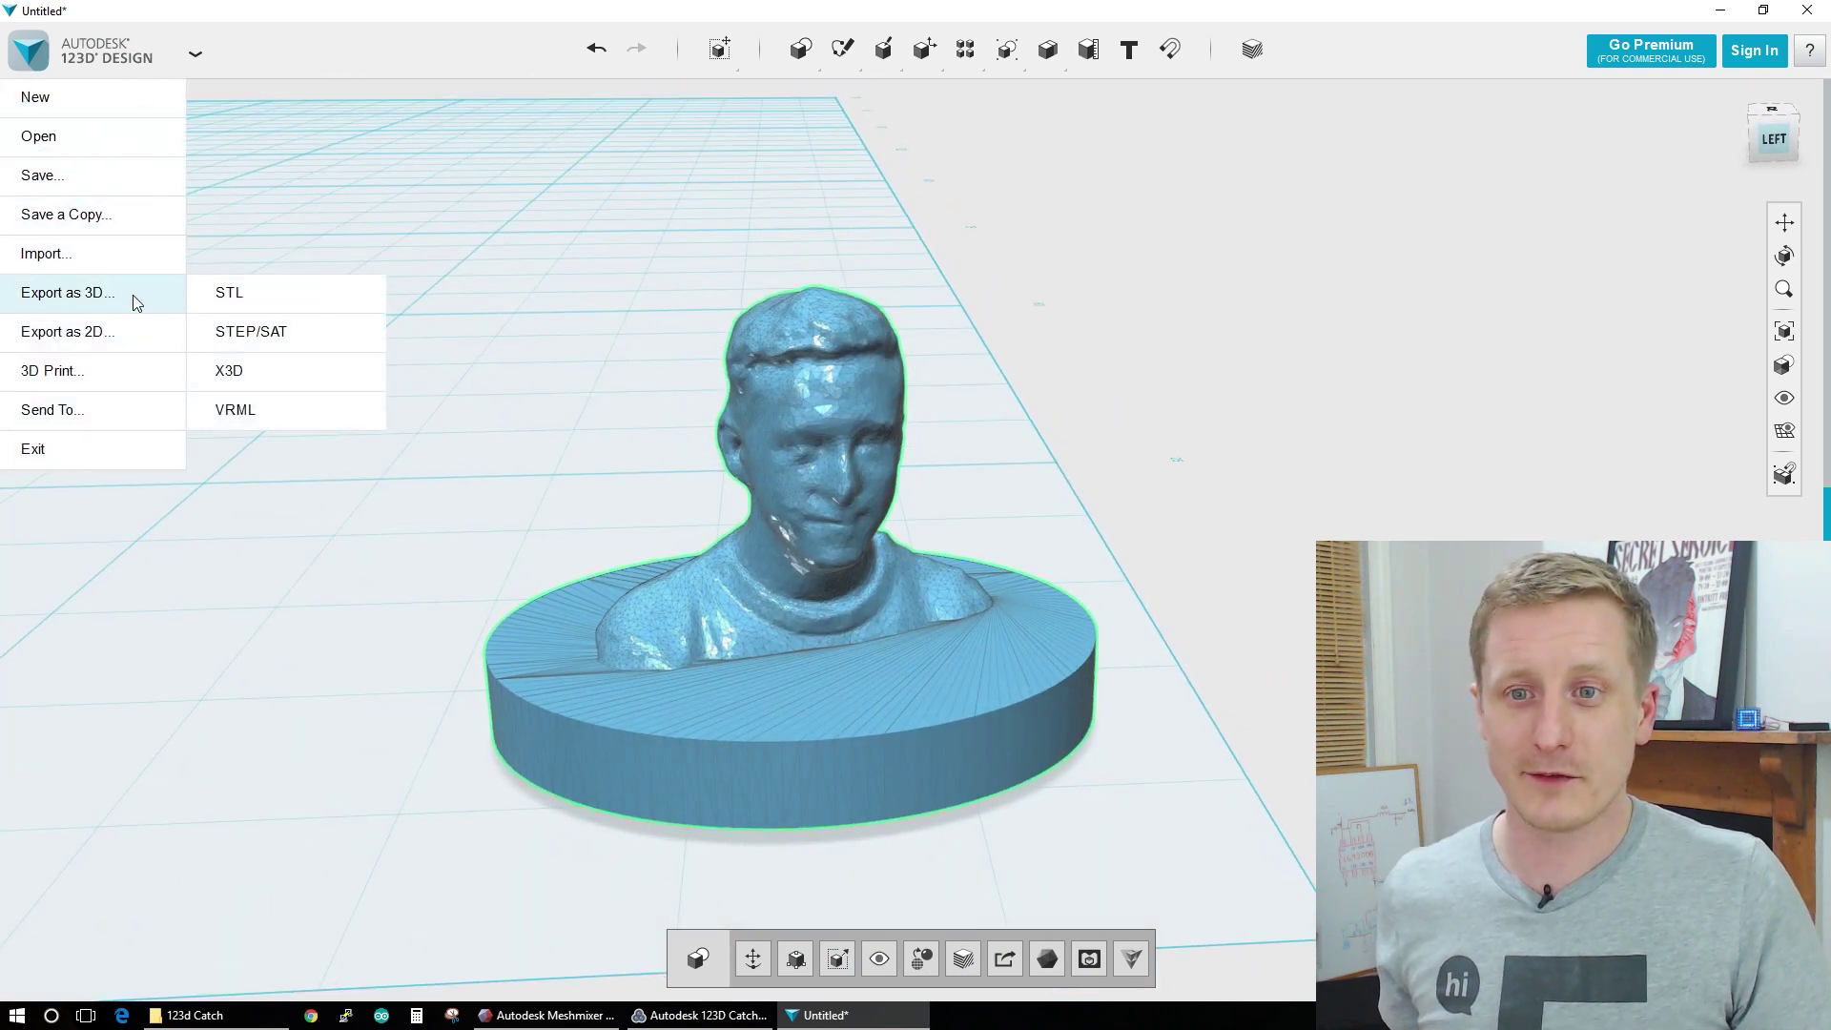
{"action": "left_click", "coordinate": [229, 295]}
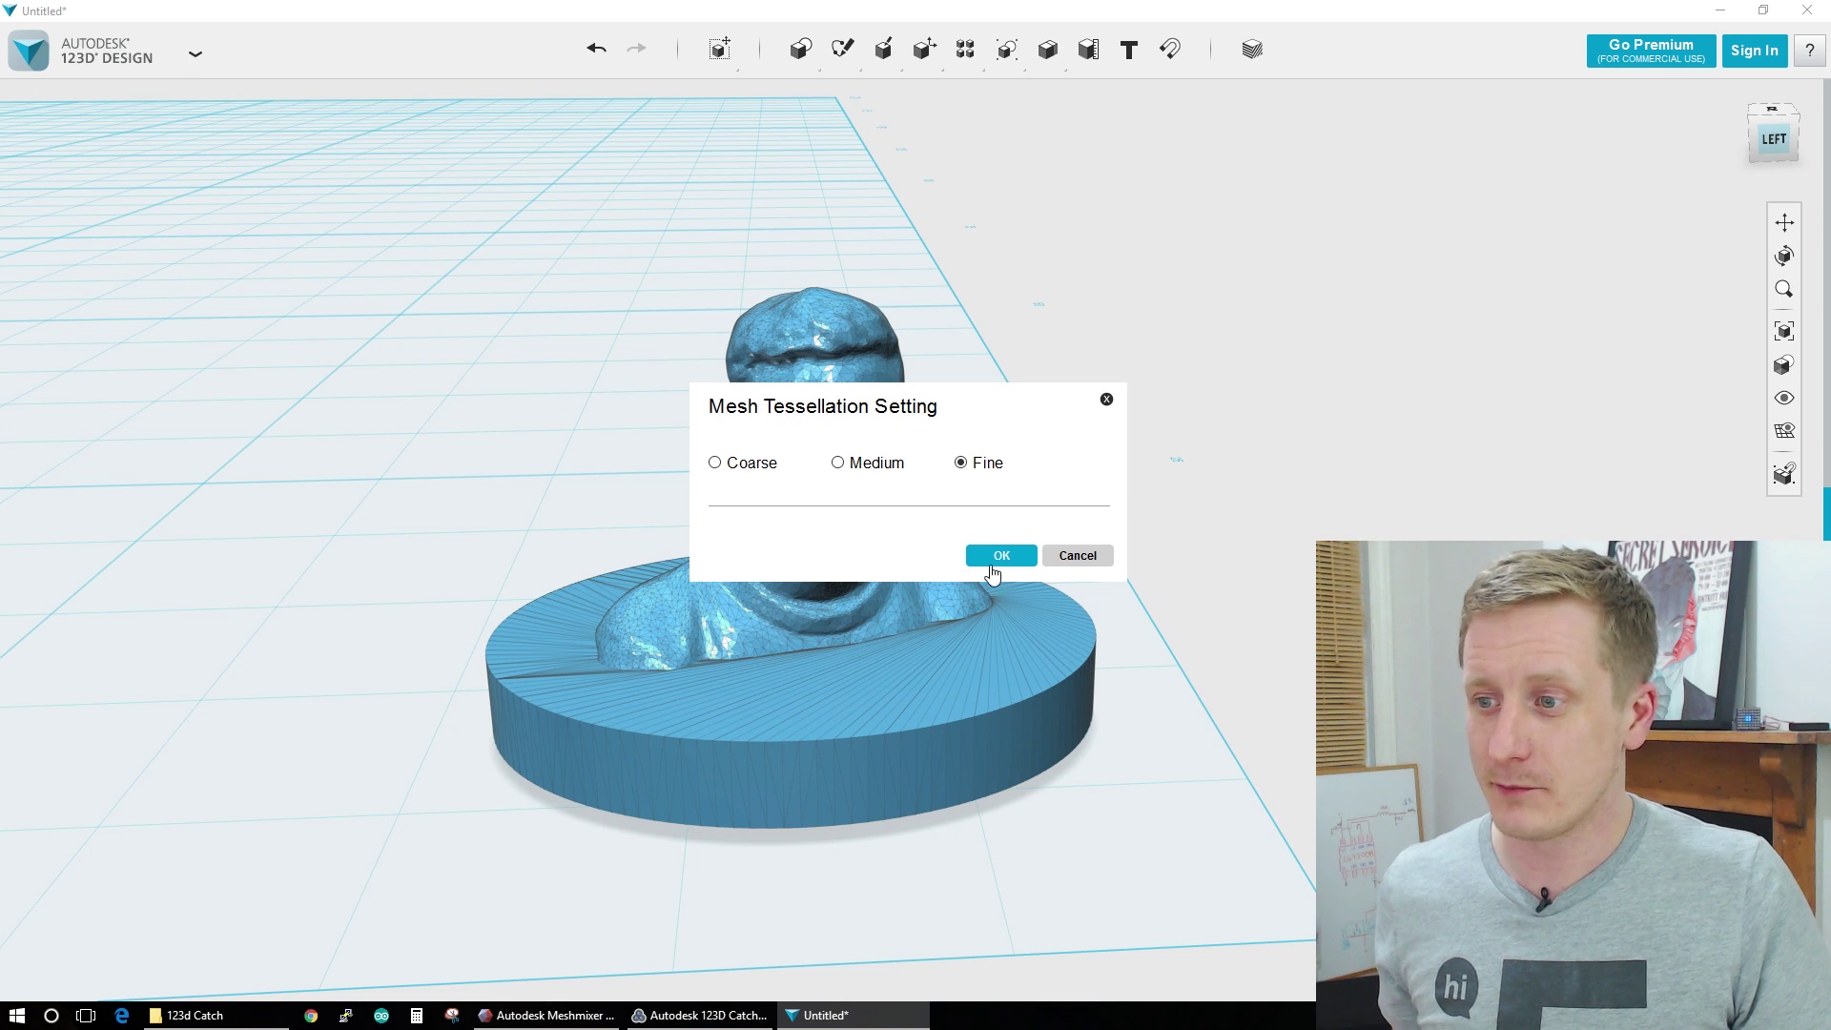
{"action": "left_click", "coordinate": [991, 560]}
{"action": "type", "text": "da"}
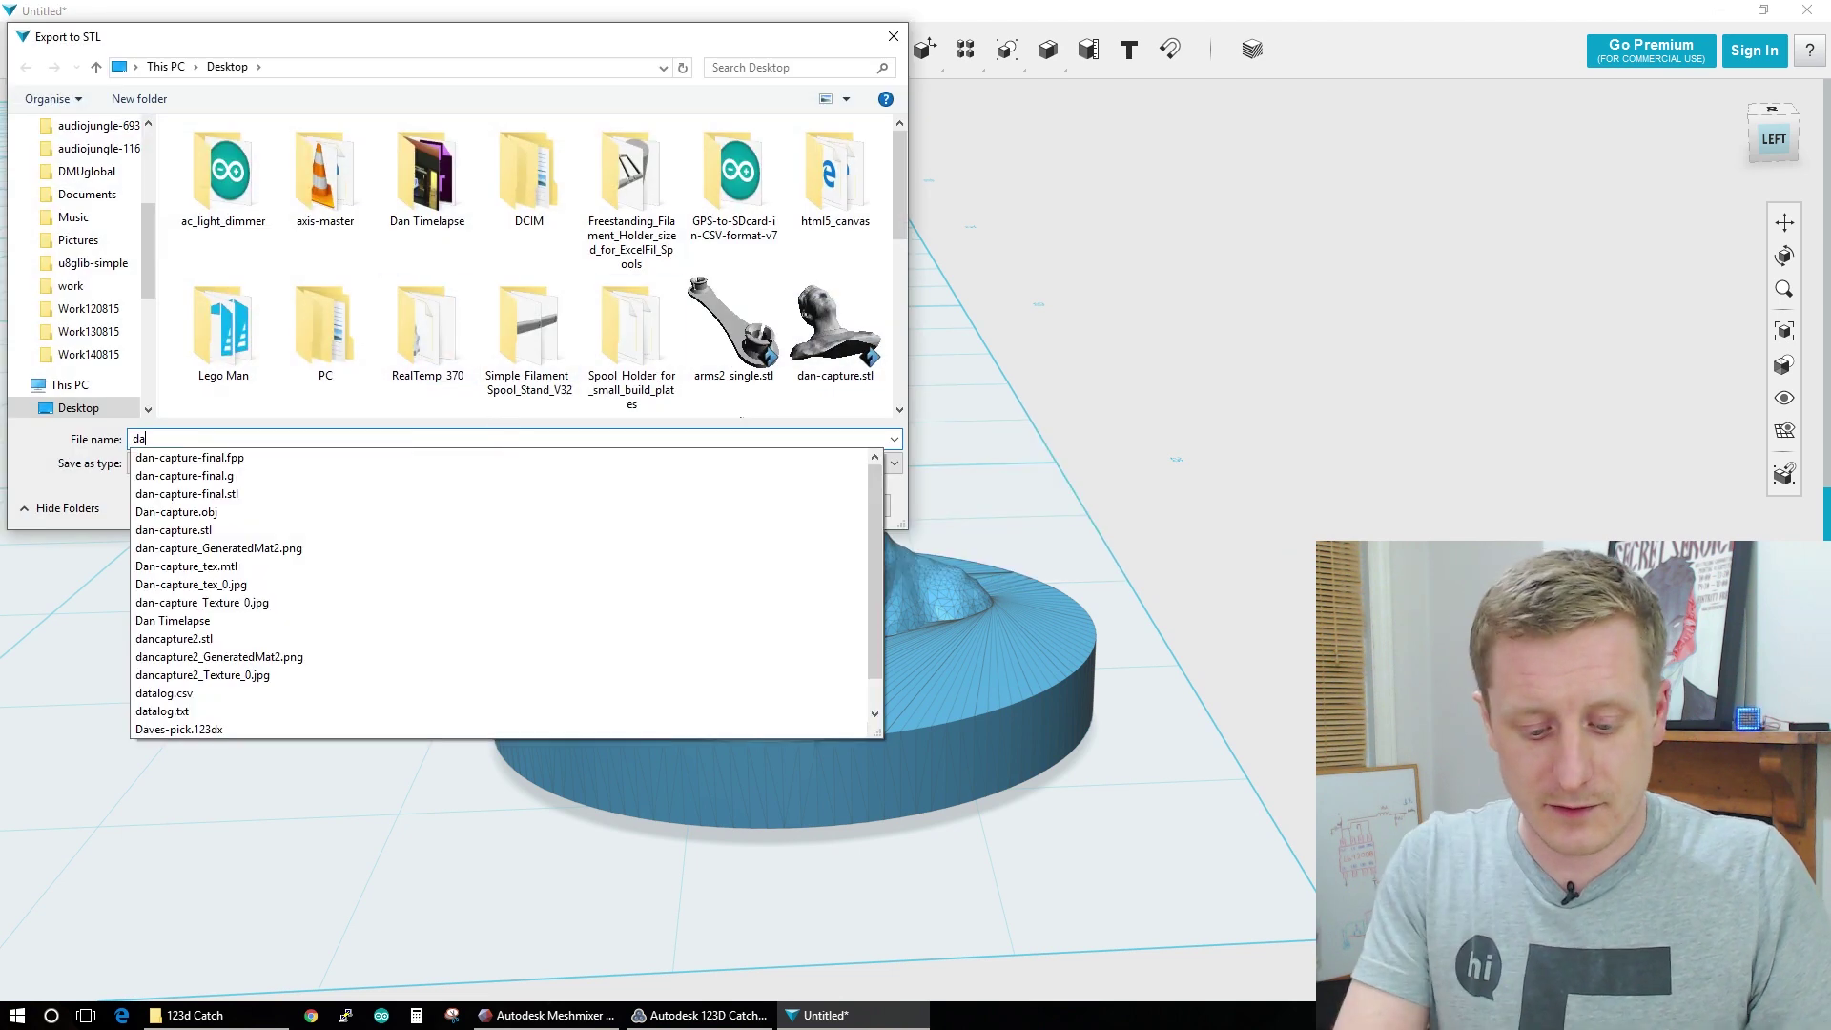
{"action": "type", "text": "ncapture2"}
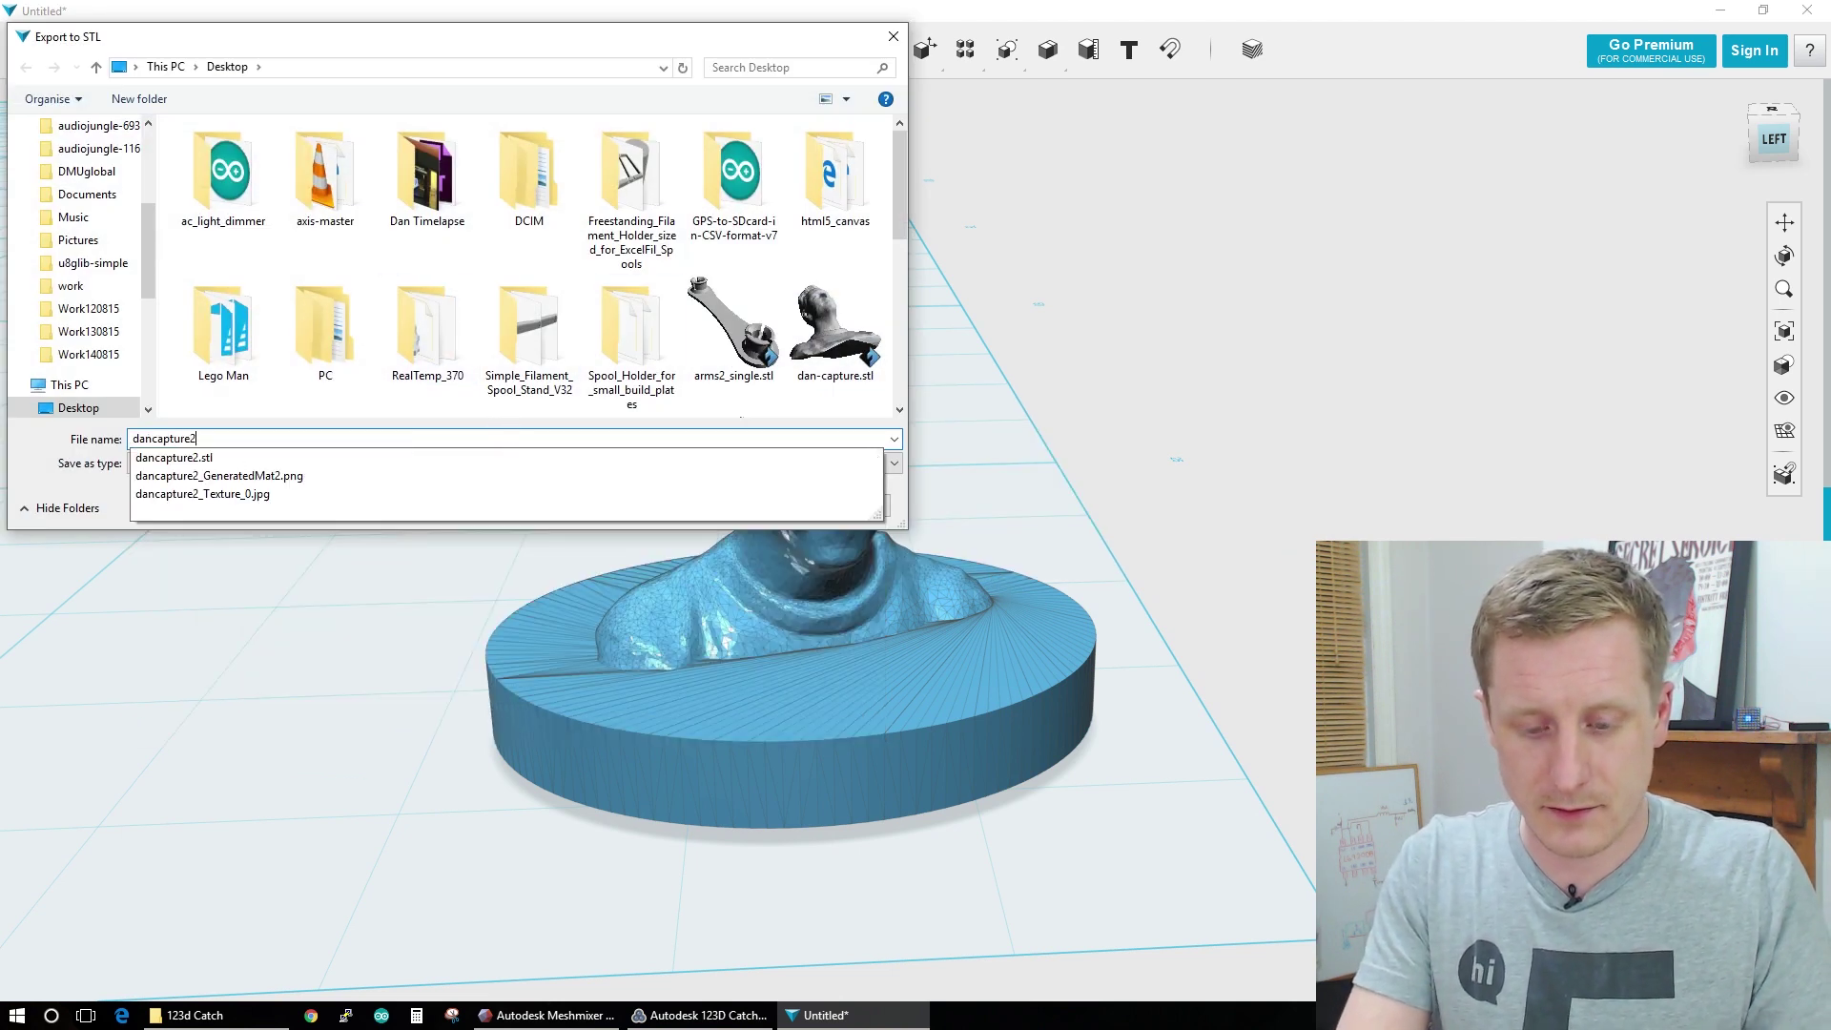
{"action": "key", "text": "Return"}
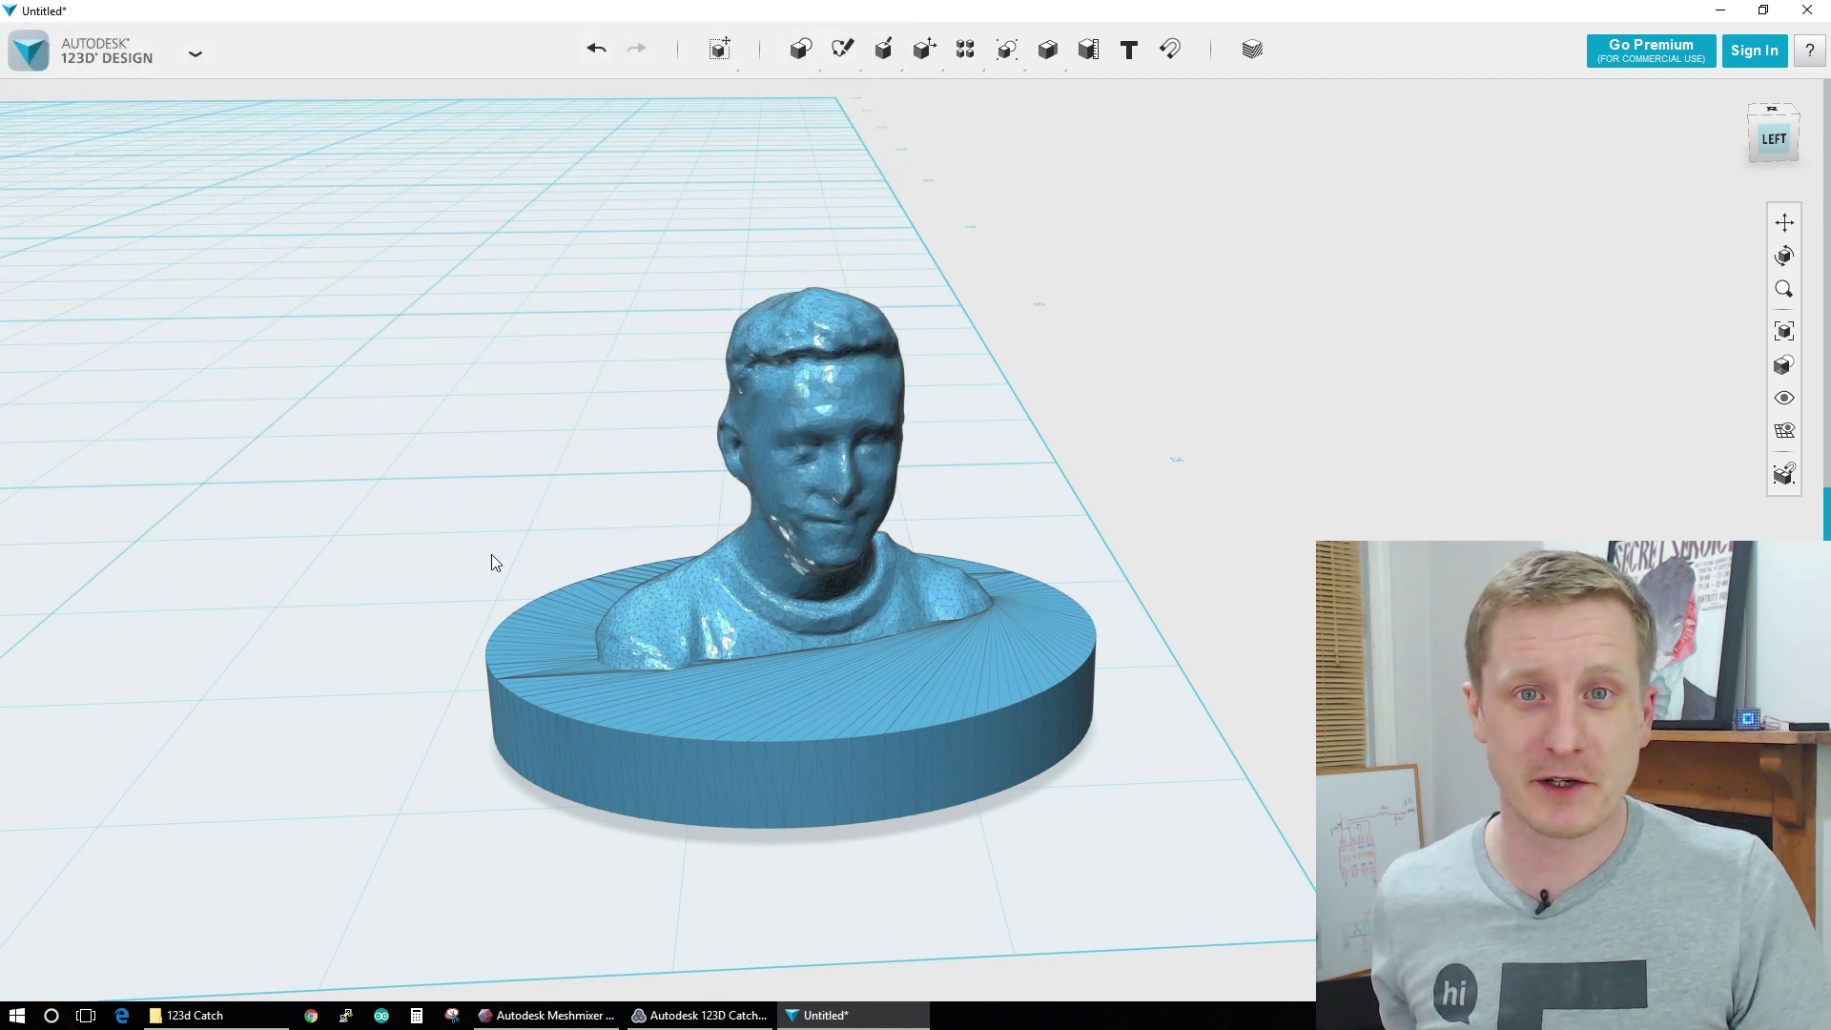
- Launch FlashPrint and load dancapture3.stl onto the build platform
{"action": "left_click", "coordinate": [51, 1014]}
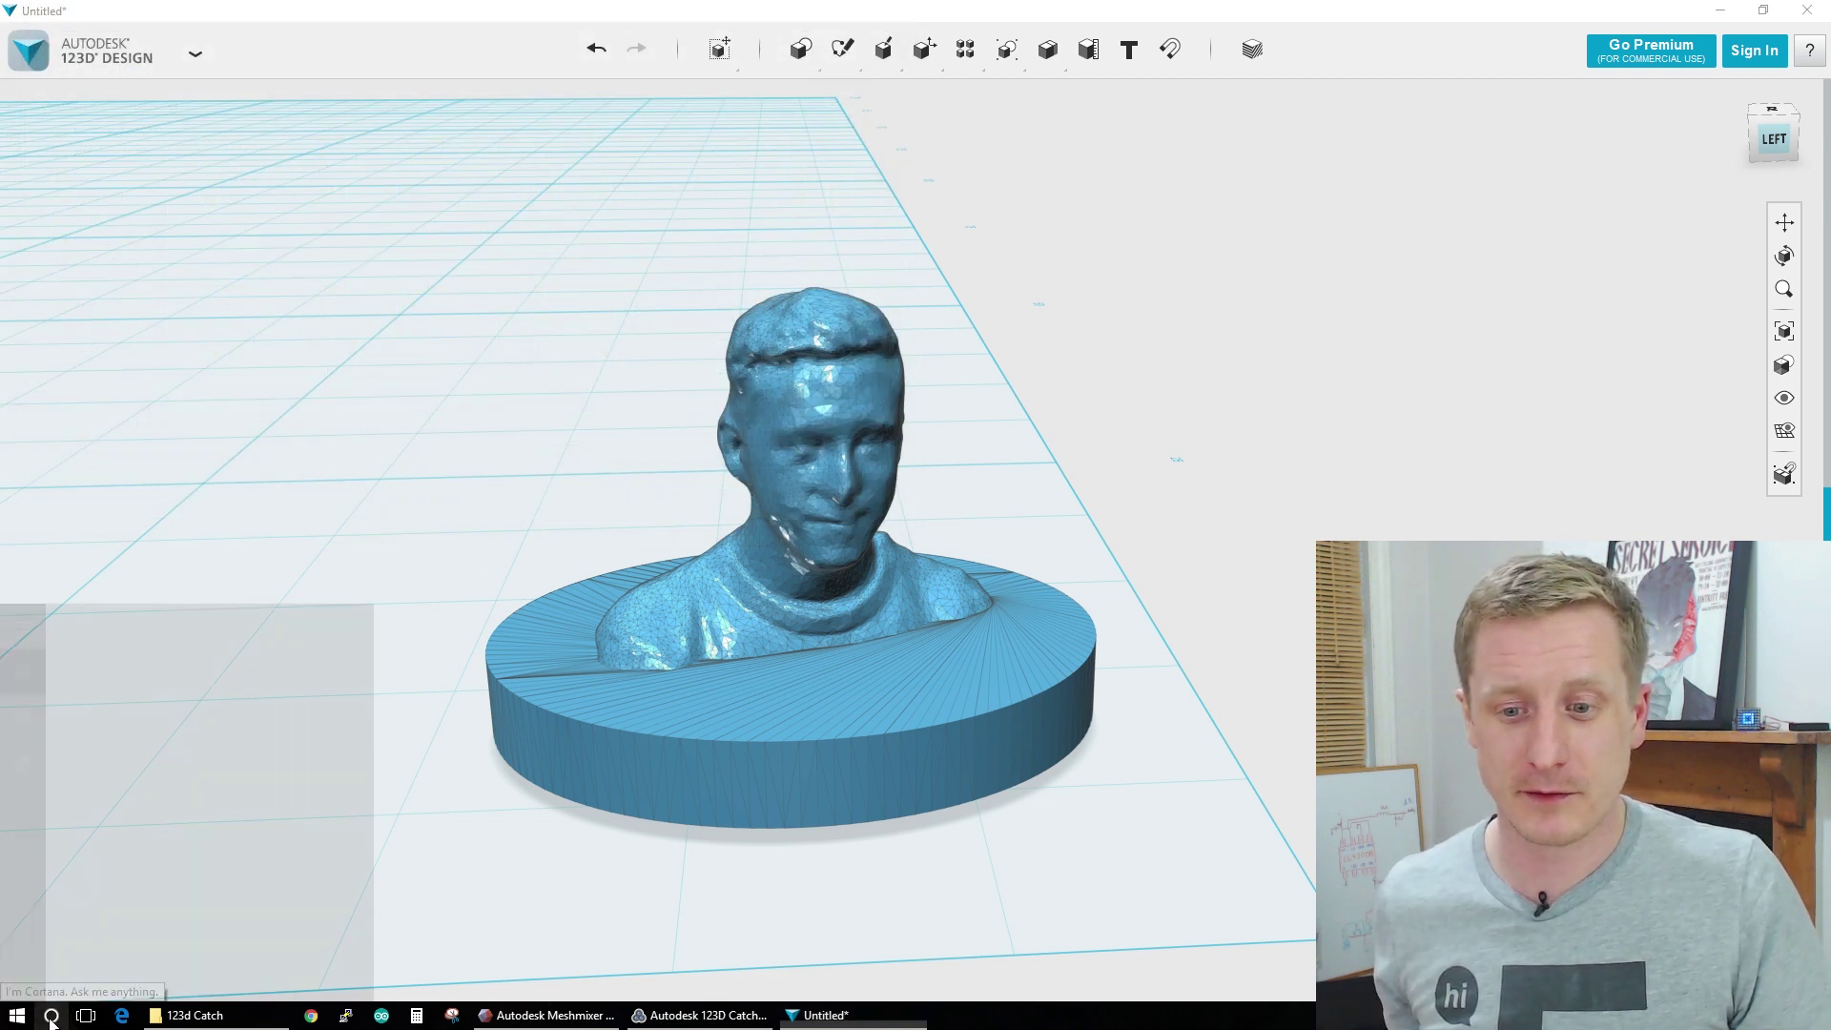
{"action": "type", "text": "flashpr"}
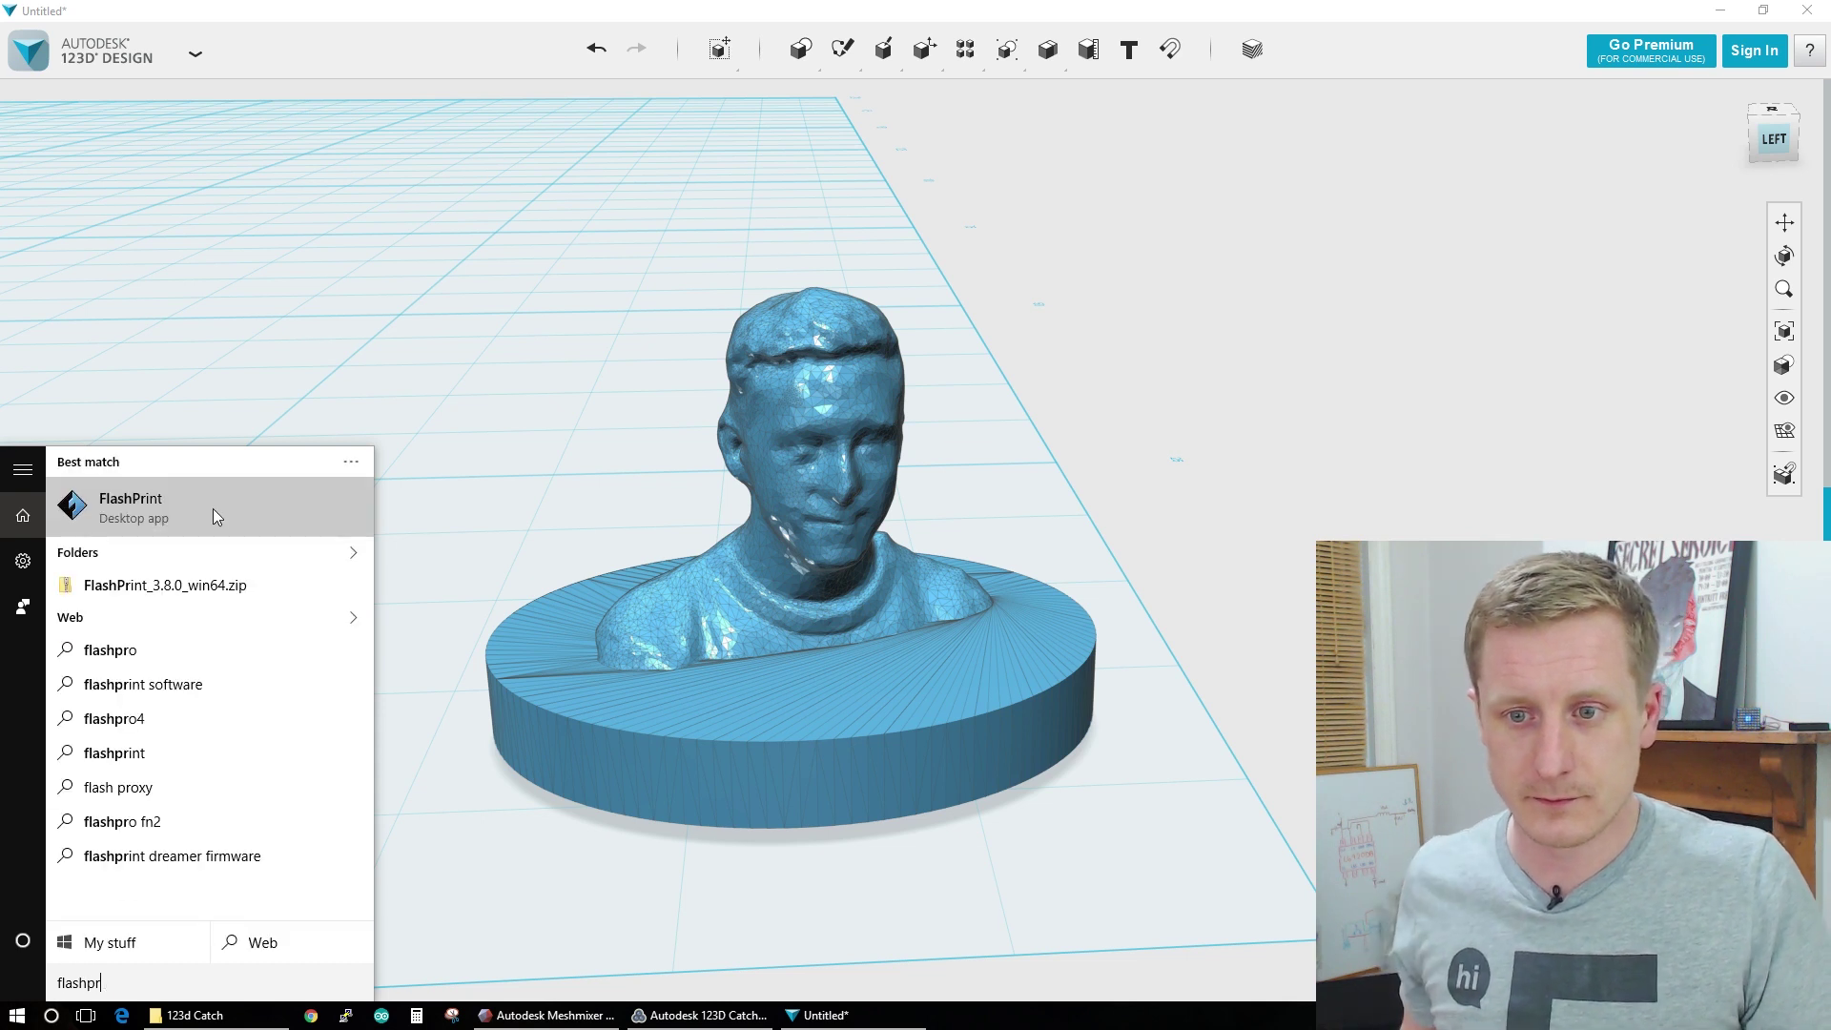
{"action": "left_click", "coordinate": [214, 507]}
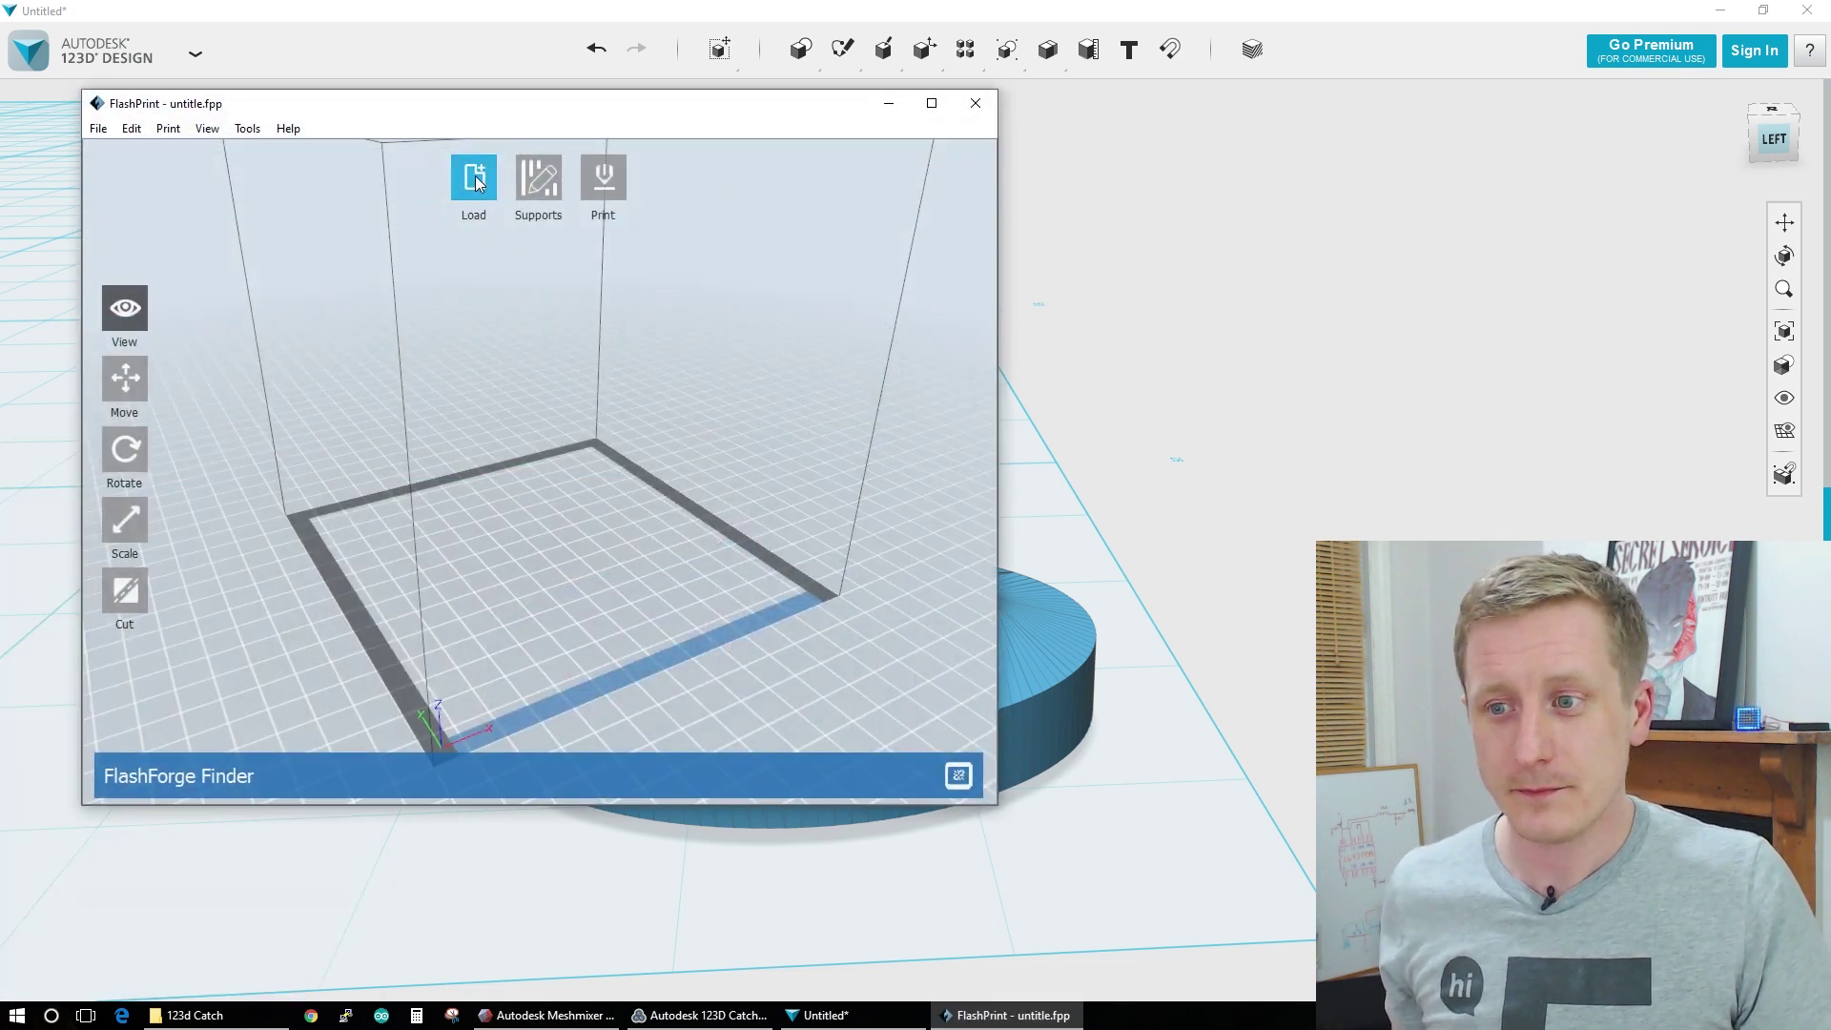
{"action": "left_click", "coordinate": [475, 181]}
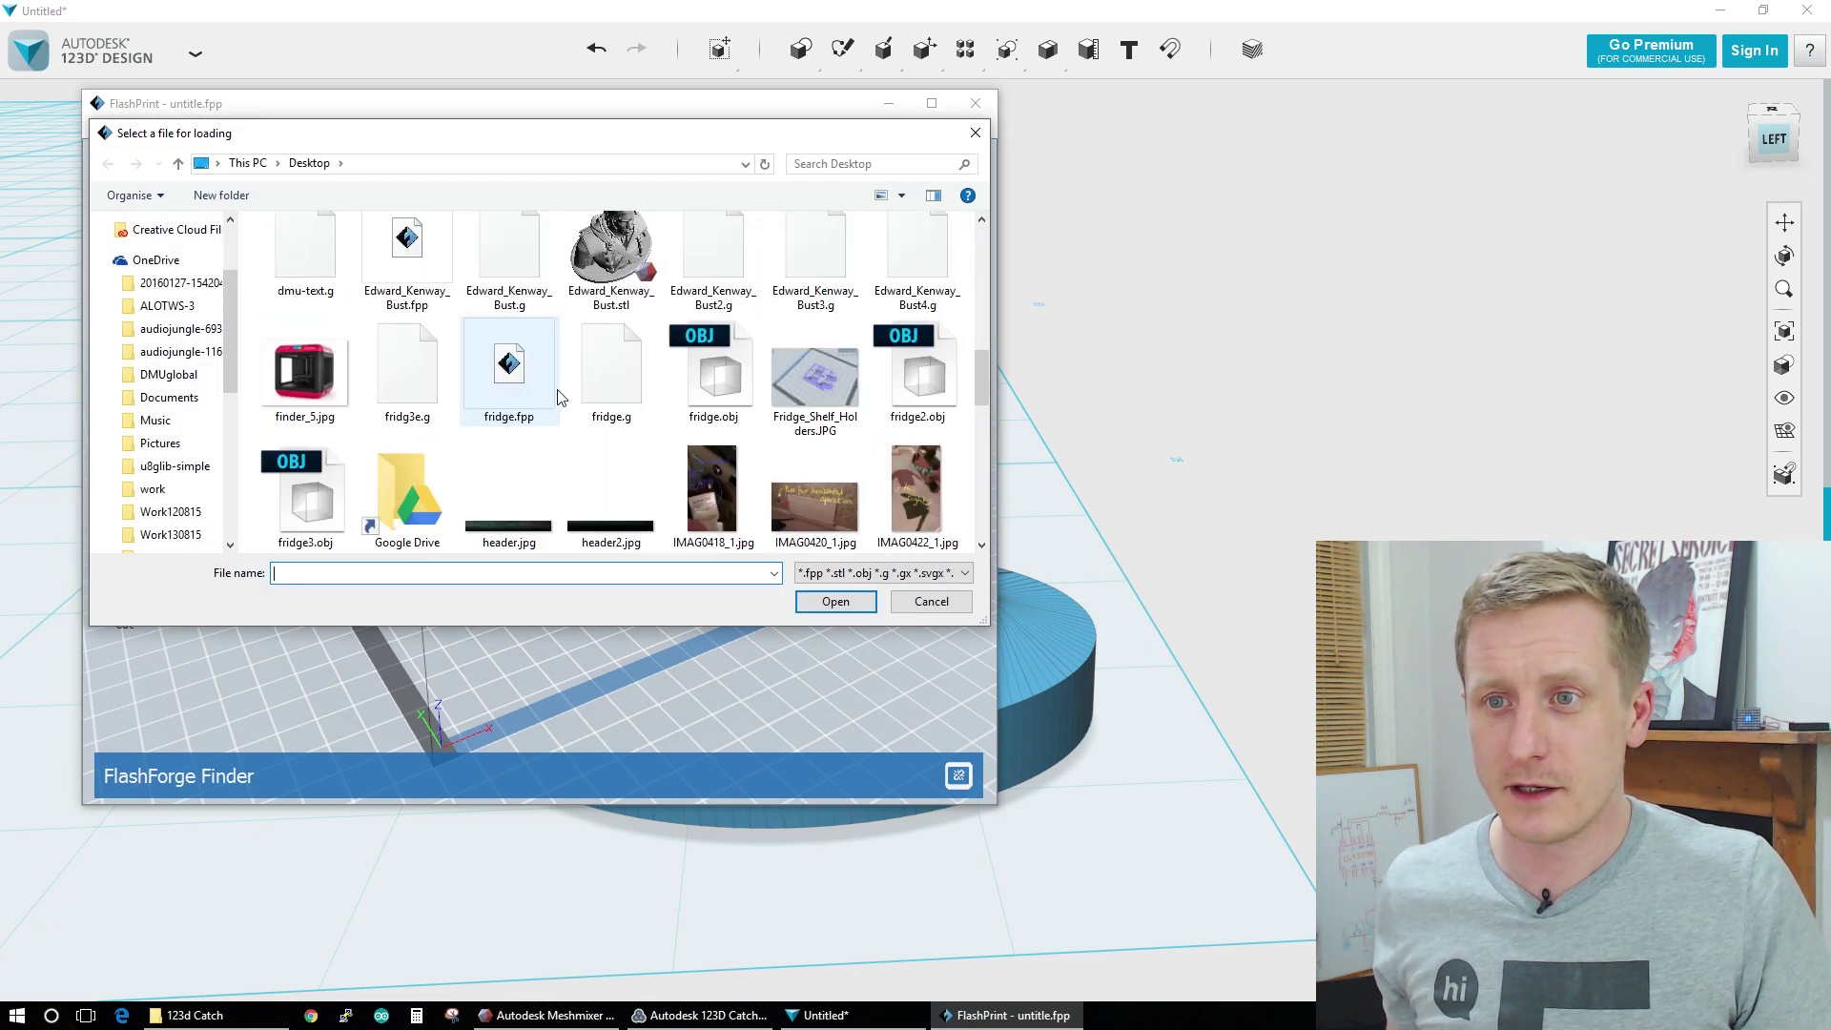
{"action": "scroll", "coordinate": [561, 397], "scroll_direction": "up", "scroll_amount": 2}
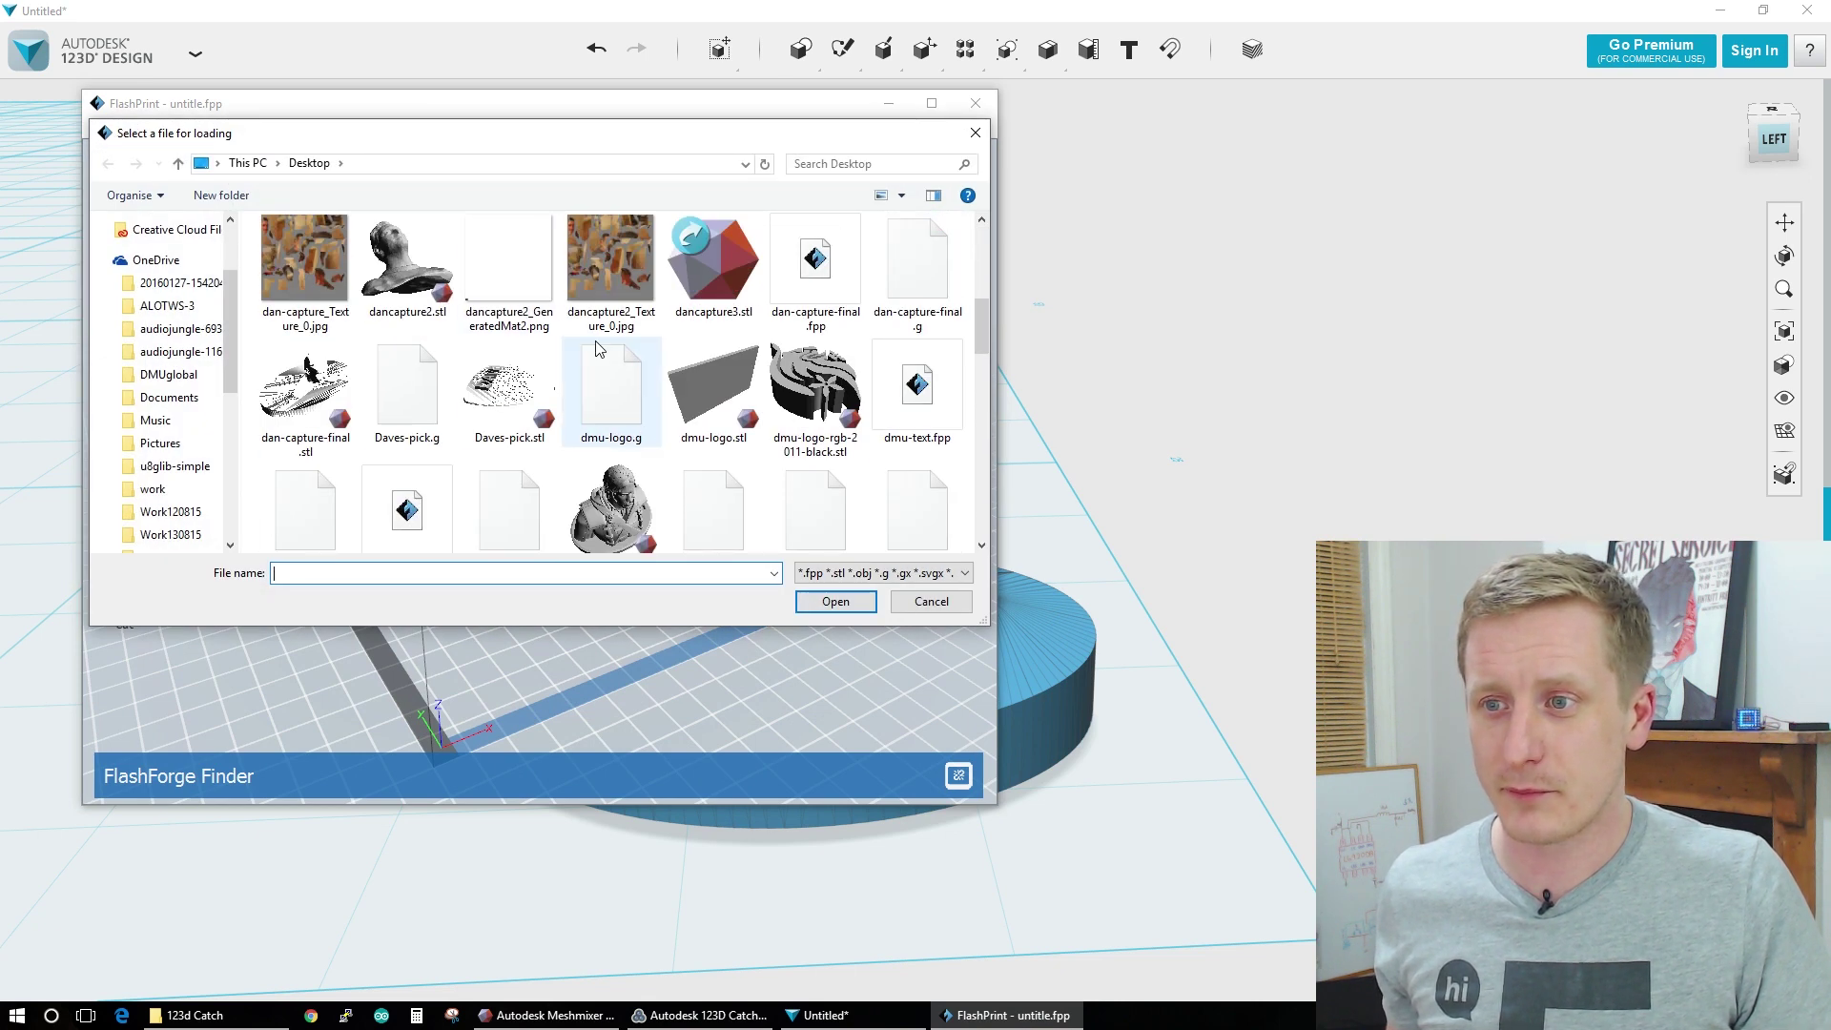
{"action": "scroll", "coordinate": [705, 391], "scroll_direction": "up", "scroll_amount": 1}
{"action": "double_click", "coordinate": [735, 390]}
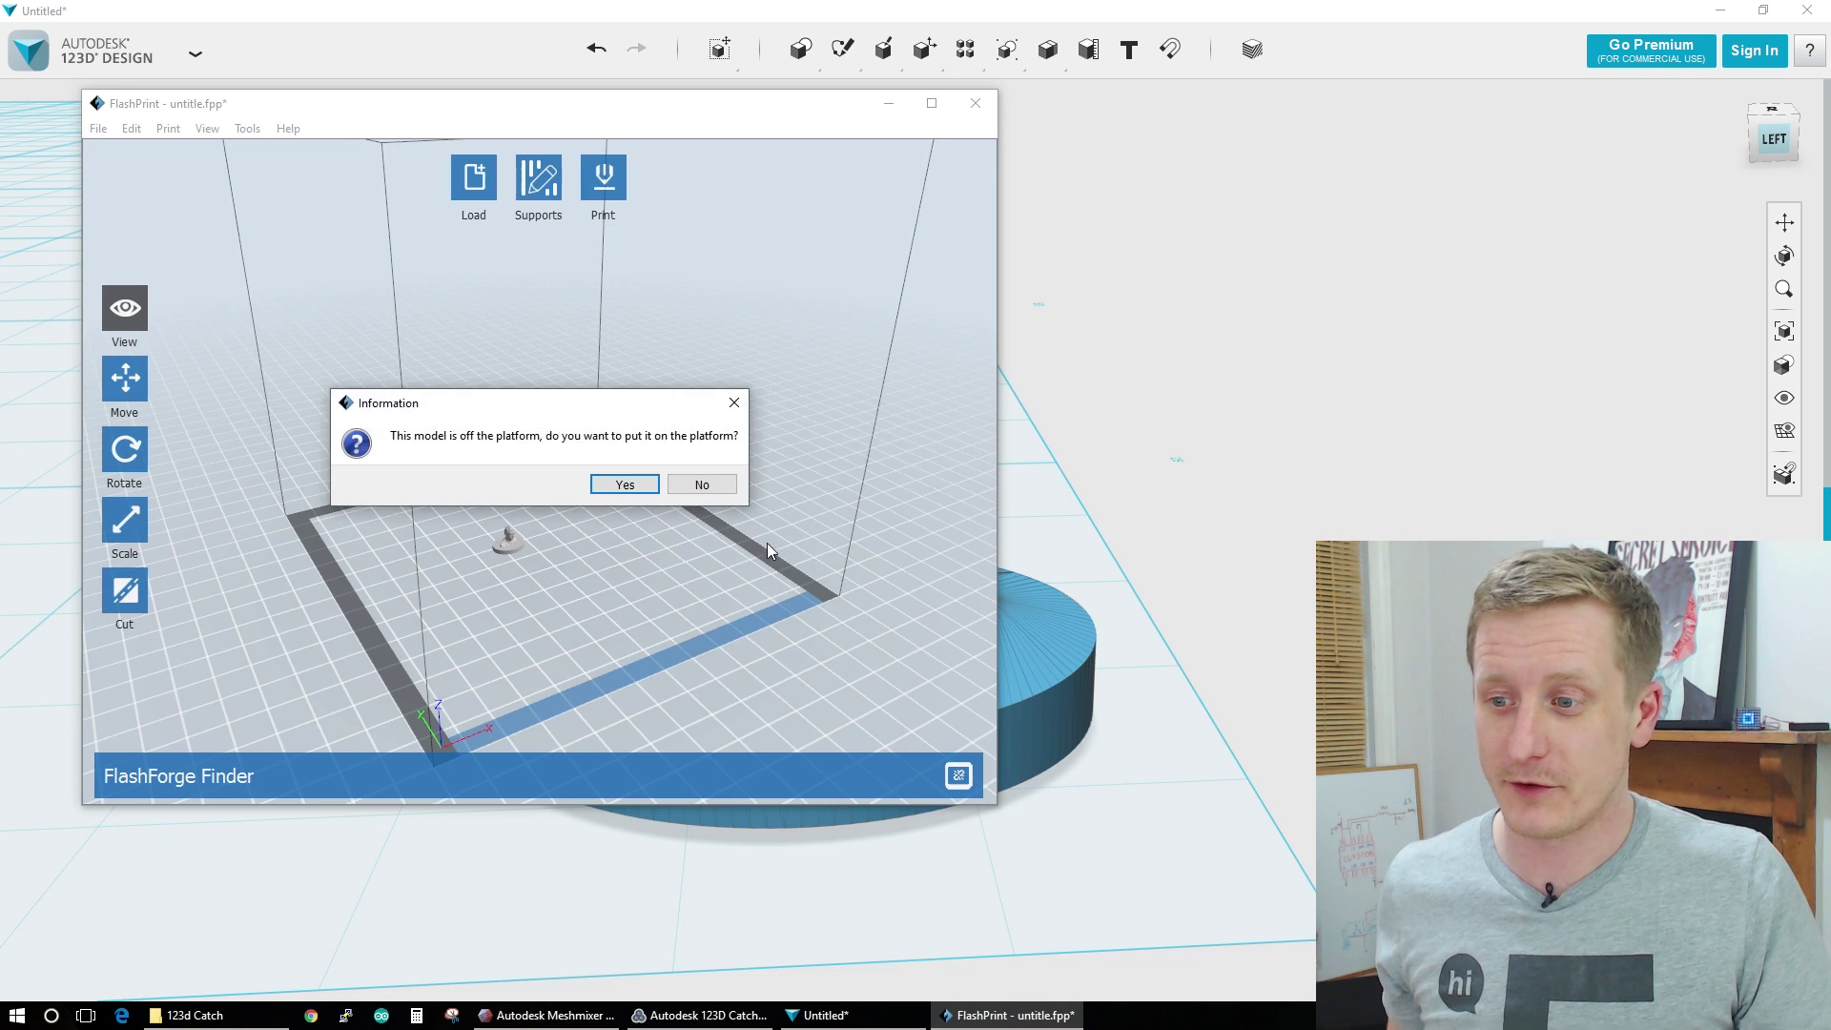
{"action": "left_click", "coordinate": [620, 487]}
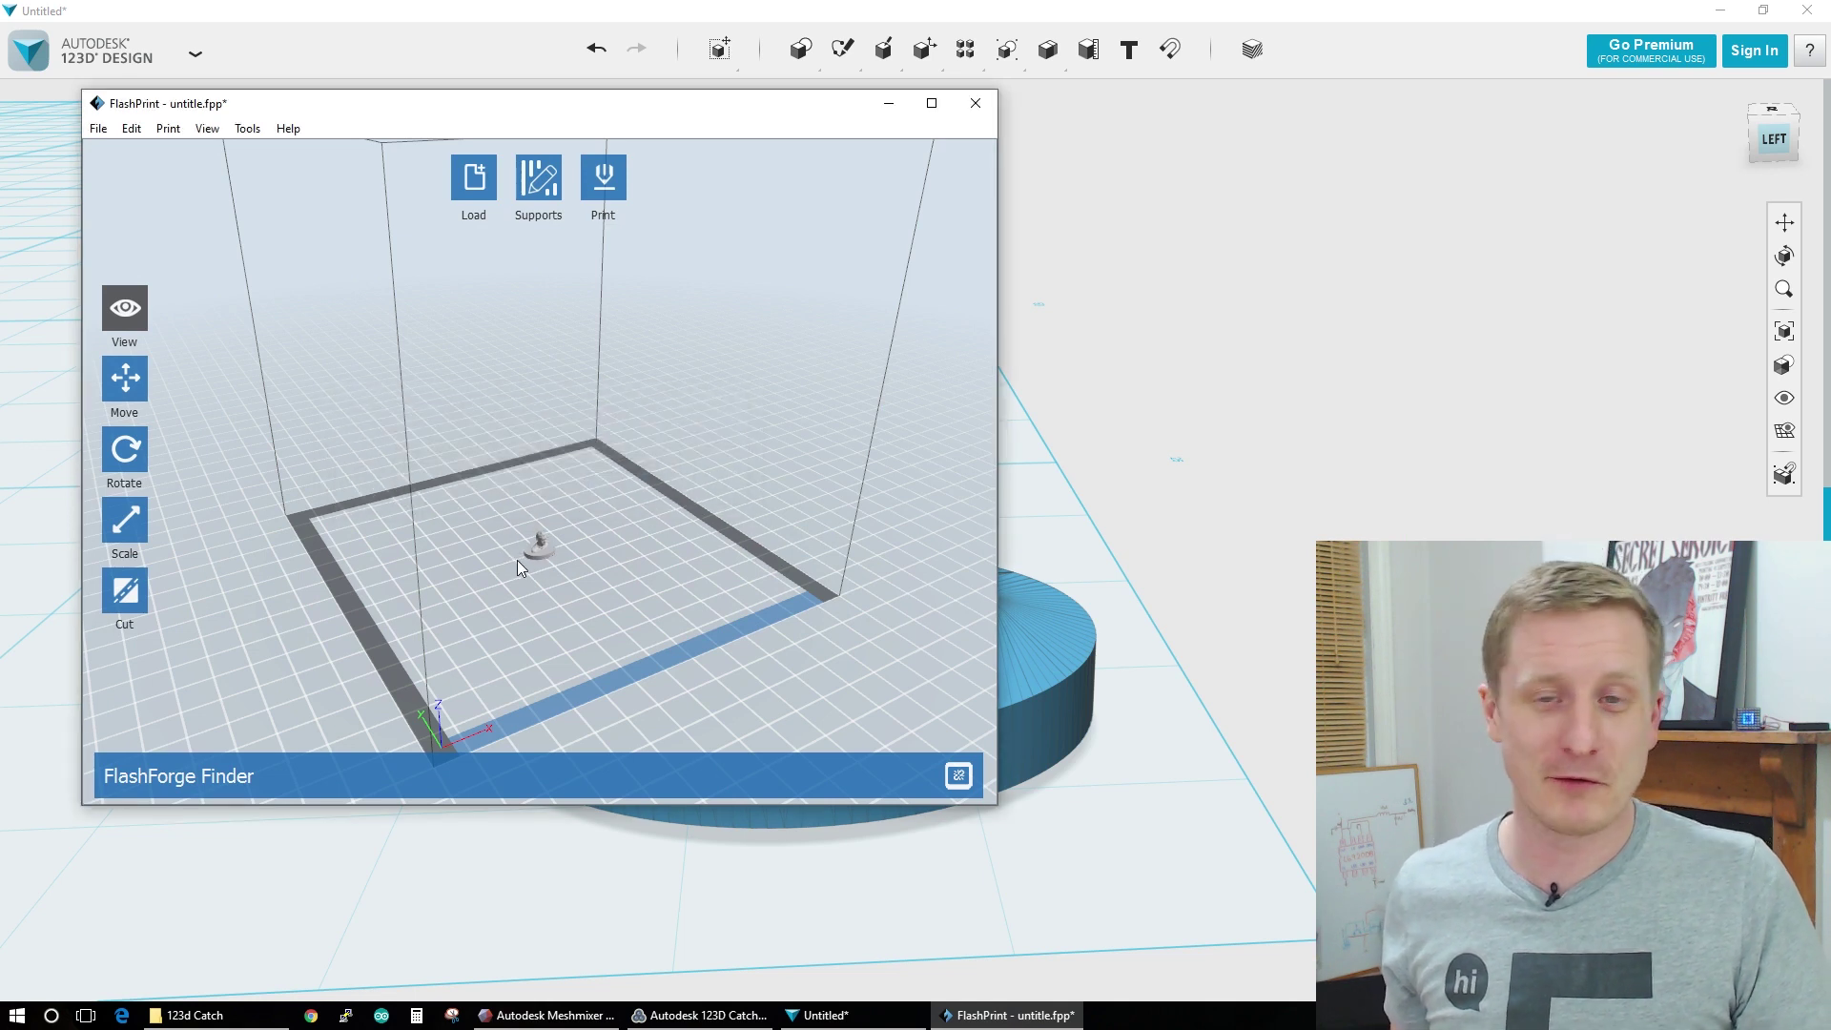
- Scale the bust up to a much larger size
{"action": "scroll", "coordinate": [530, 581], "scroll_direction": "up", "scroll_amount": 5}
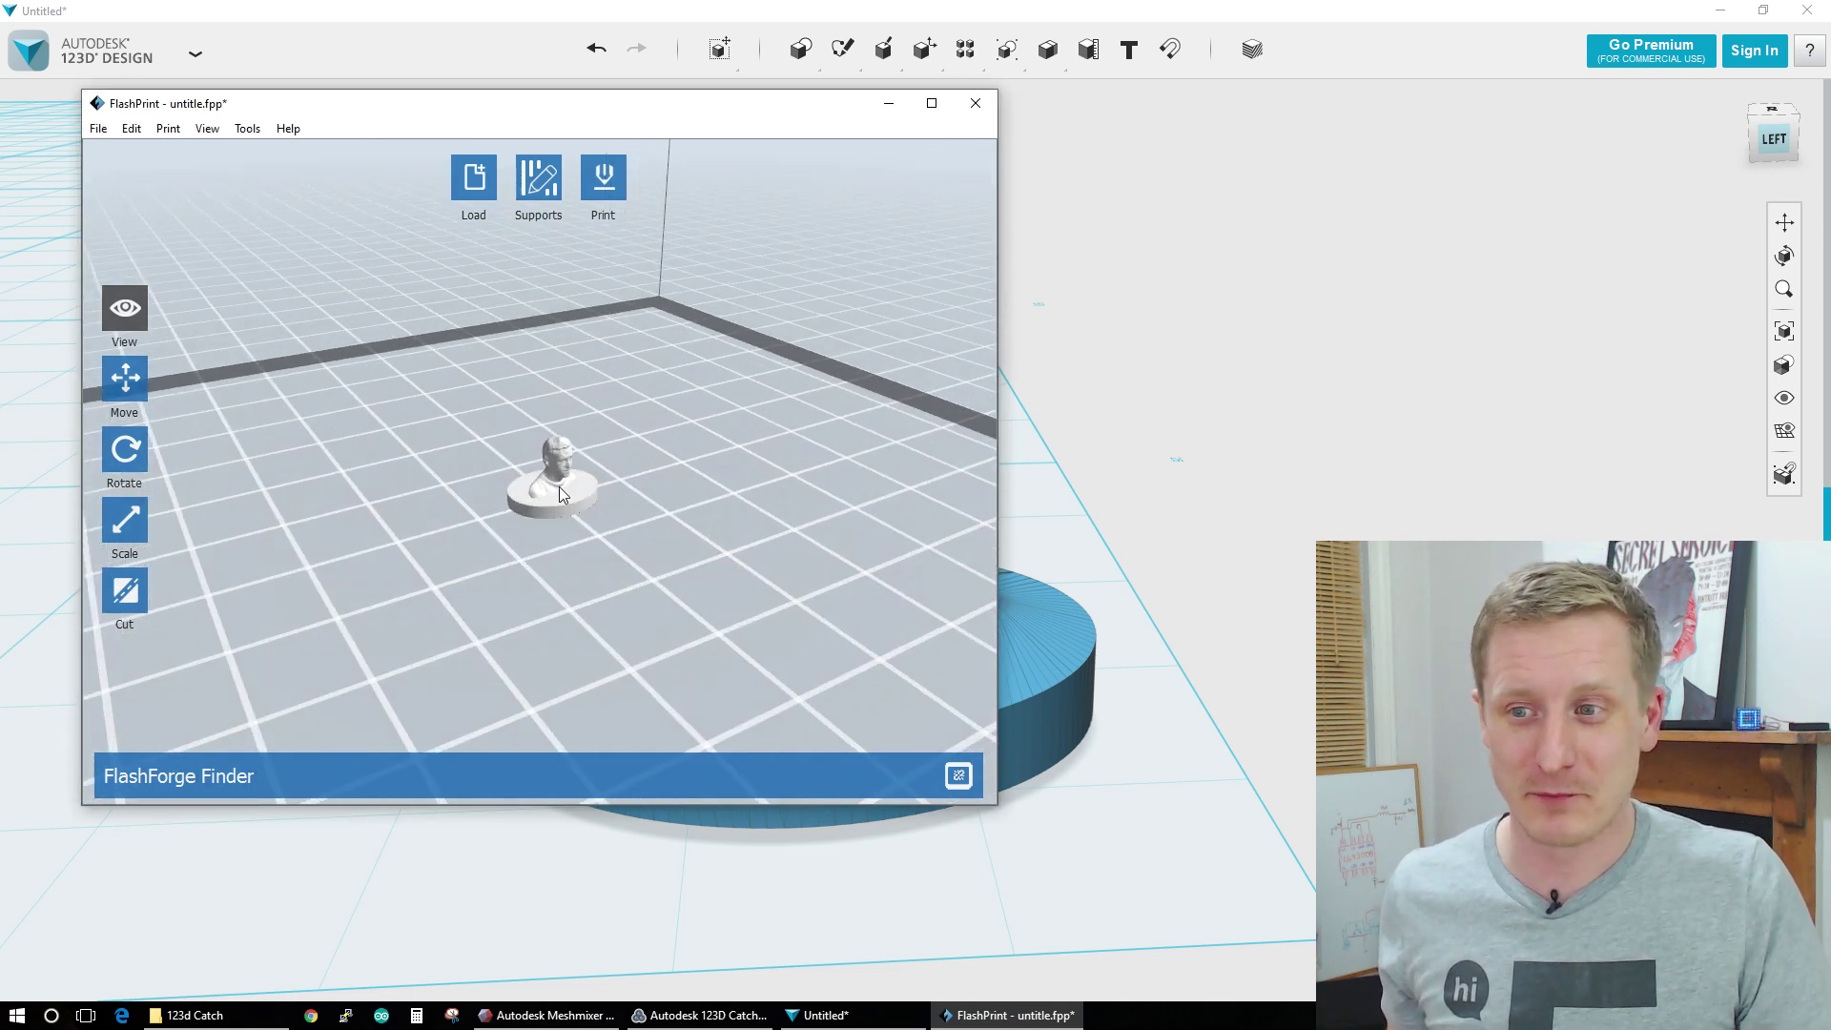
{"action": "left_click", "coordinate": [124, 517]}
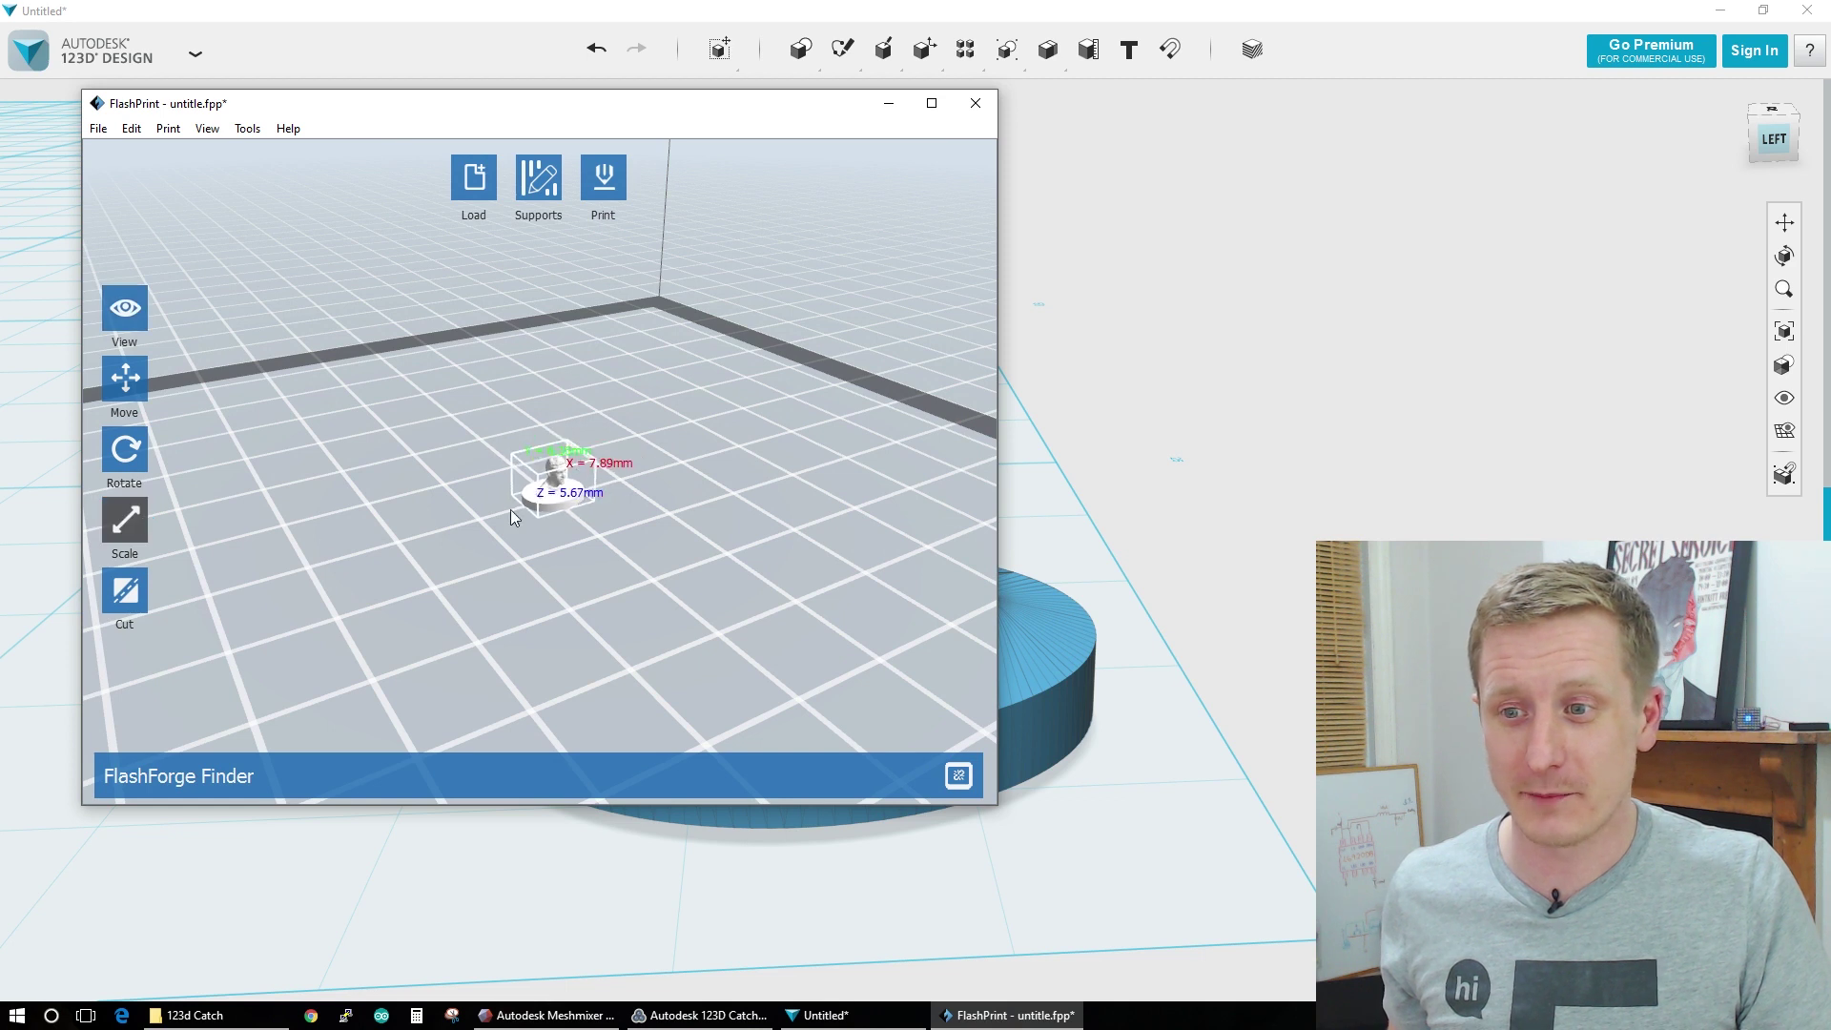
{"action": "left_click_drag", "start_coordinate": [512, 510], "coordinate": [959, 271]}
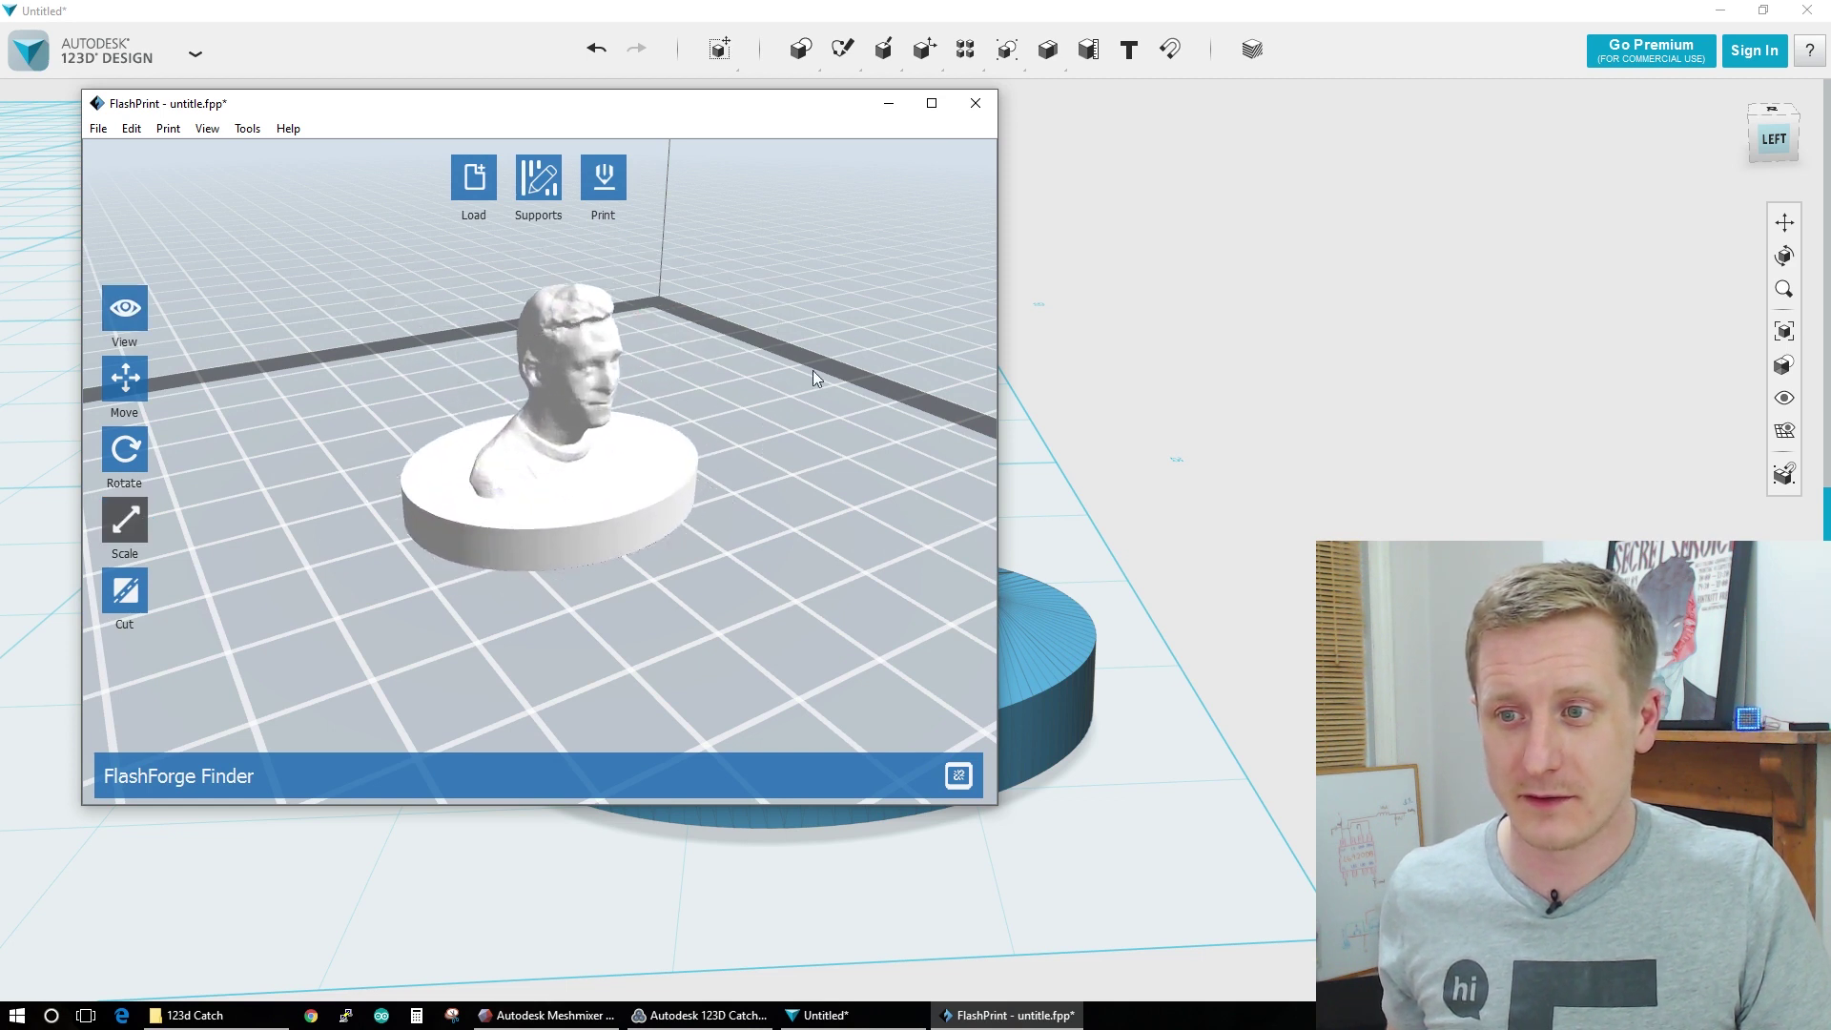
{"action": "left_click_drag", "start_coordinate": [812, 370], "coordinate": [680, 486]}
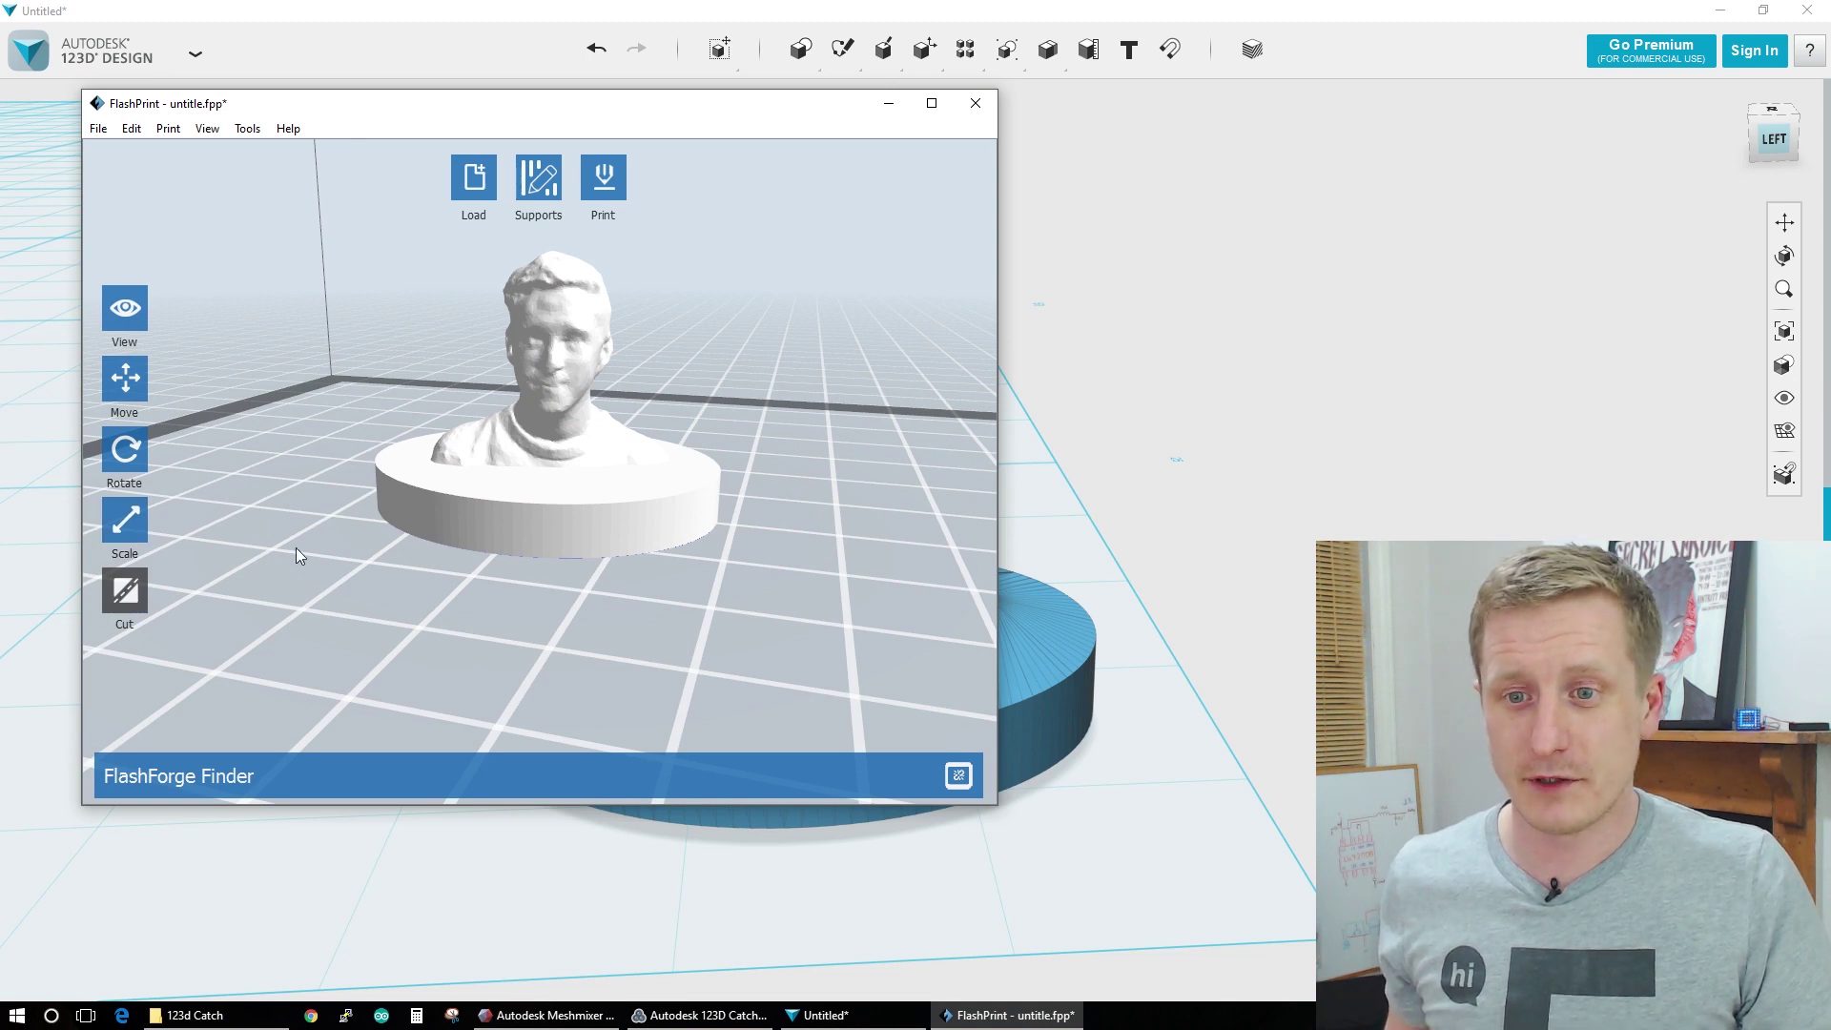
- Cut the model along a Plane Z cut positioned at 3.21mm
{"action": "left_click", "coordinate": [135, 598]}
{"action": "left_click", "coordinate": [328, 472]}
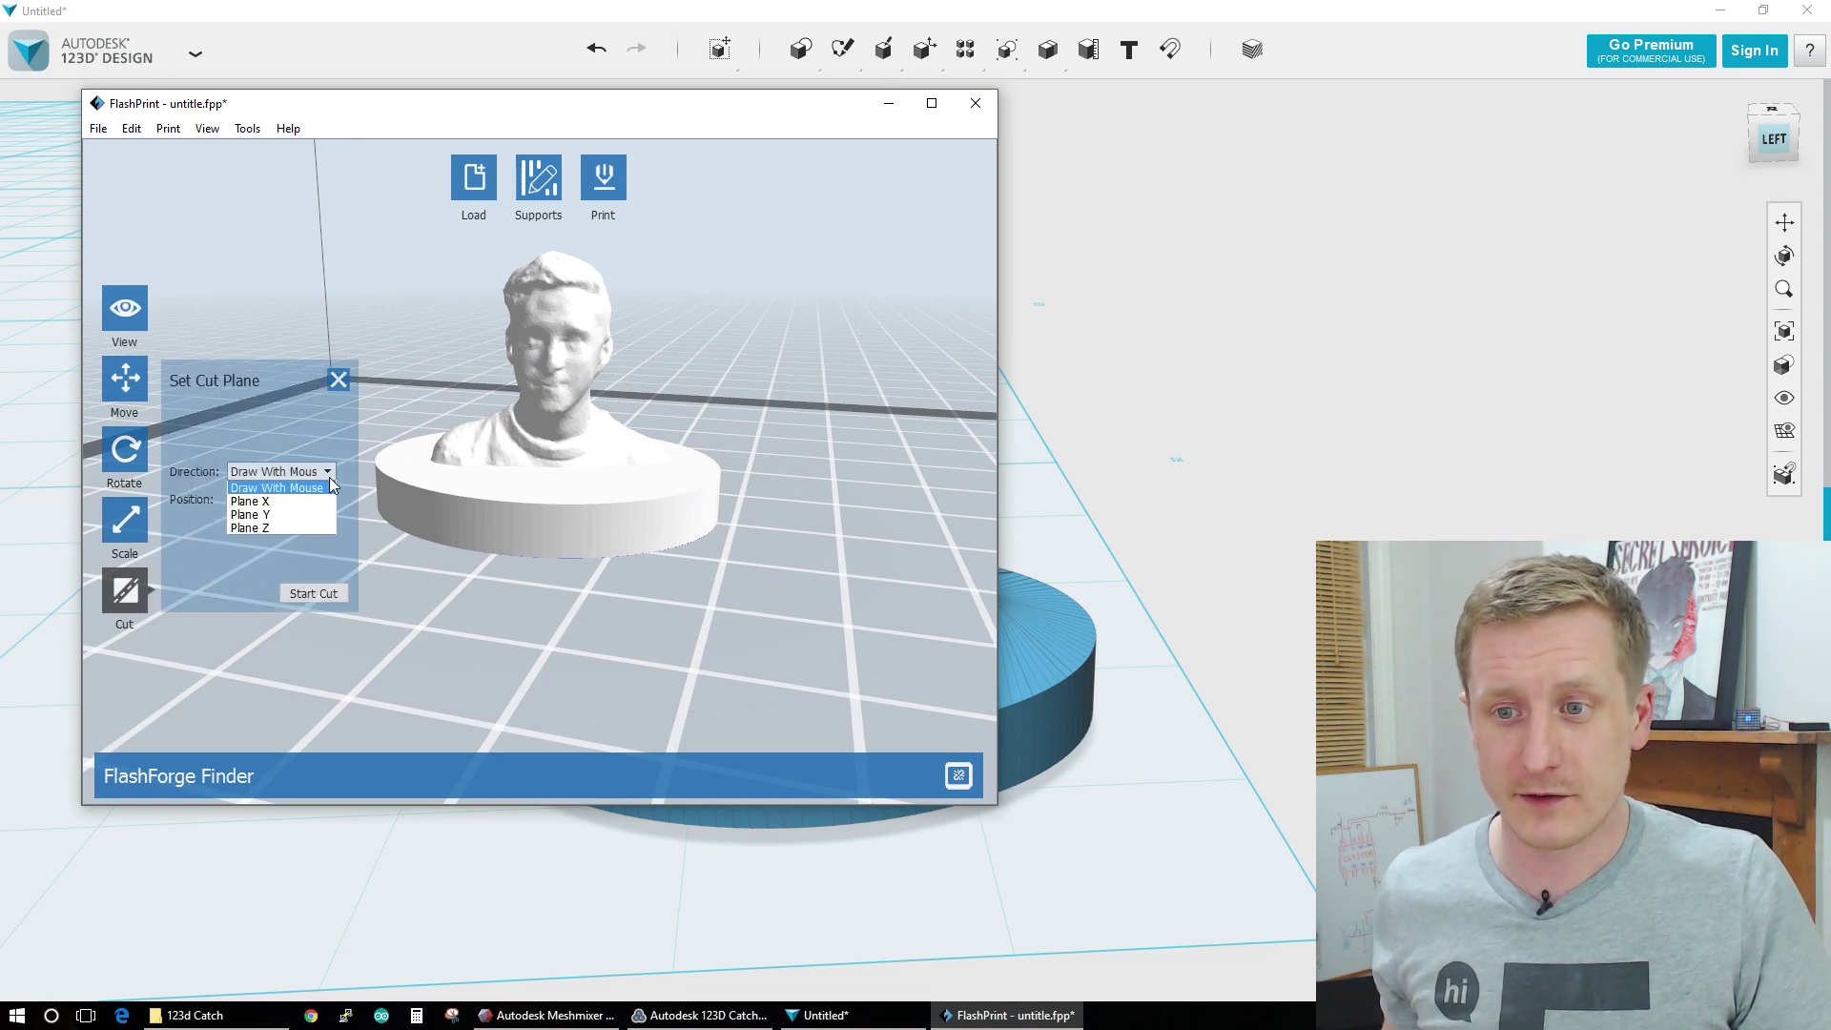
{"action": "left_click", "coordinate": [295, 525]}
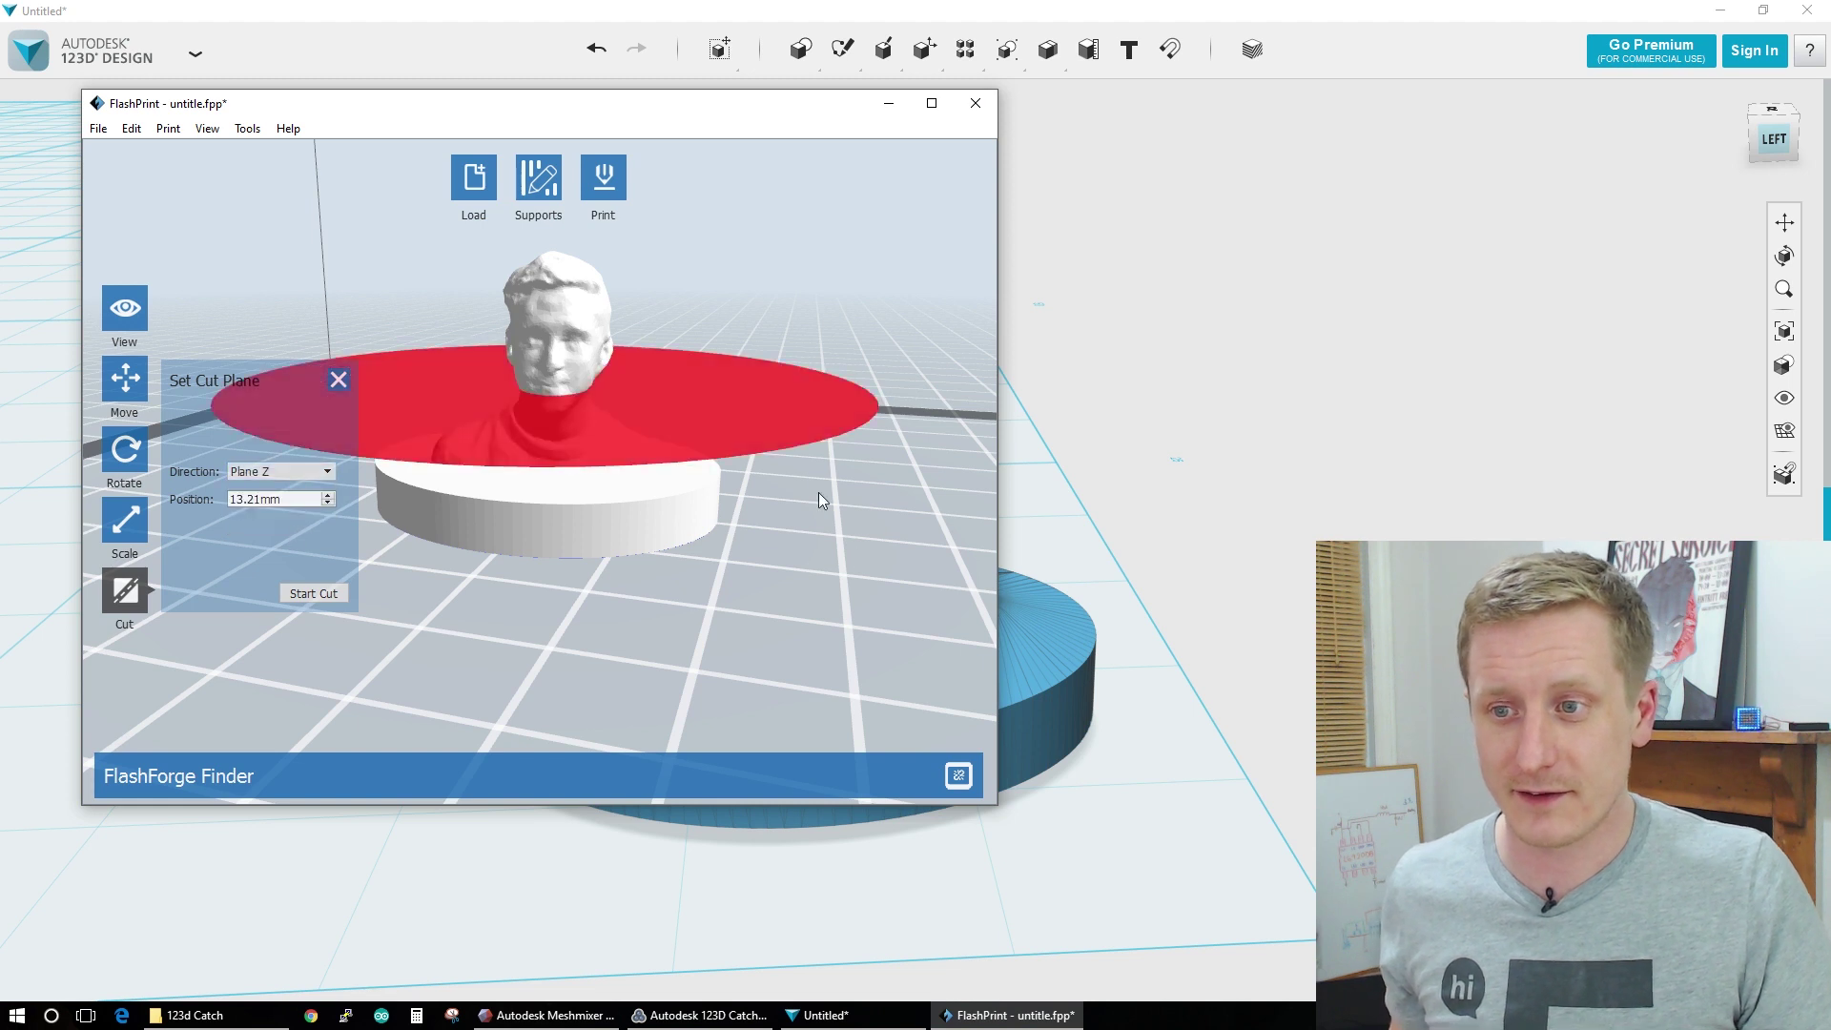
{"action": "left_click_drag", "start_coordinate": [328, 504], "coordinate": [328, 505]}
{"action": "left_click", "coordinate": [328, 505]}
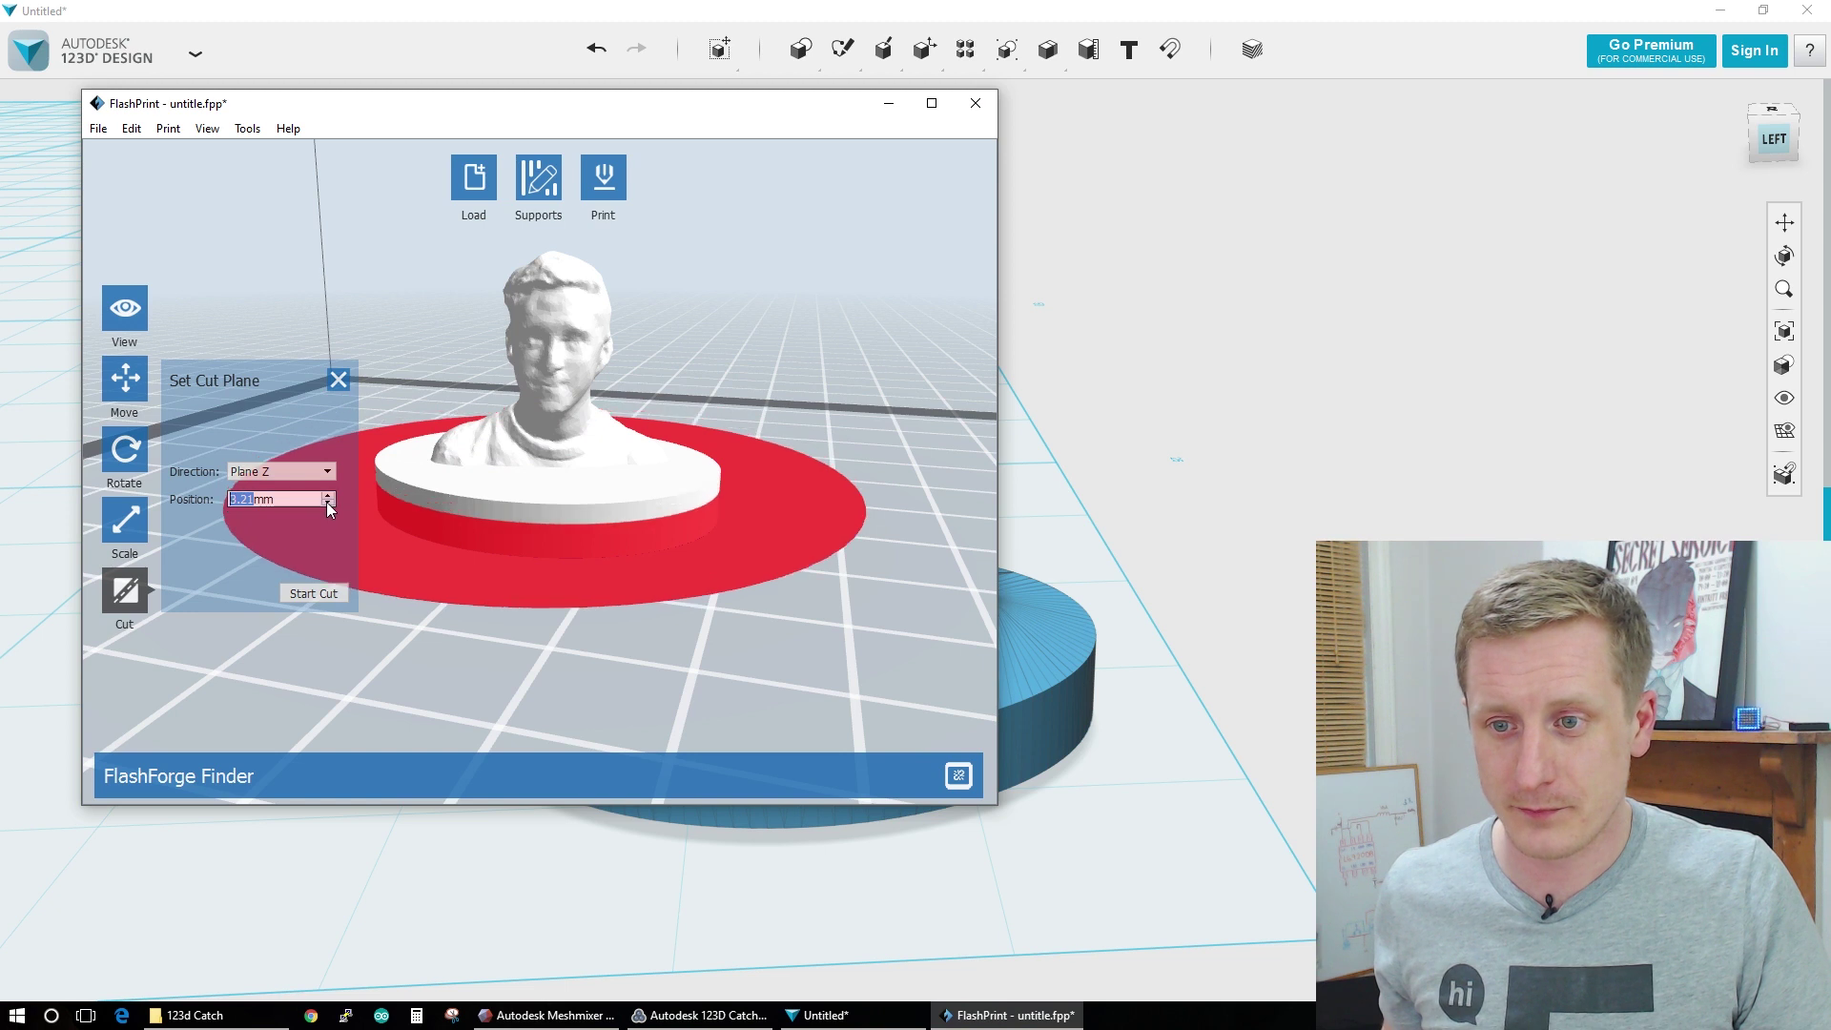
{"action": "left_click_drag", "start_coordinate": [588, 515], "coordinate": [597, 500]}
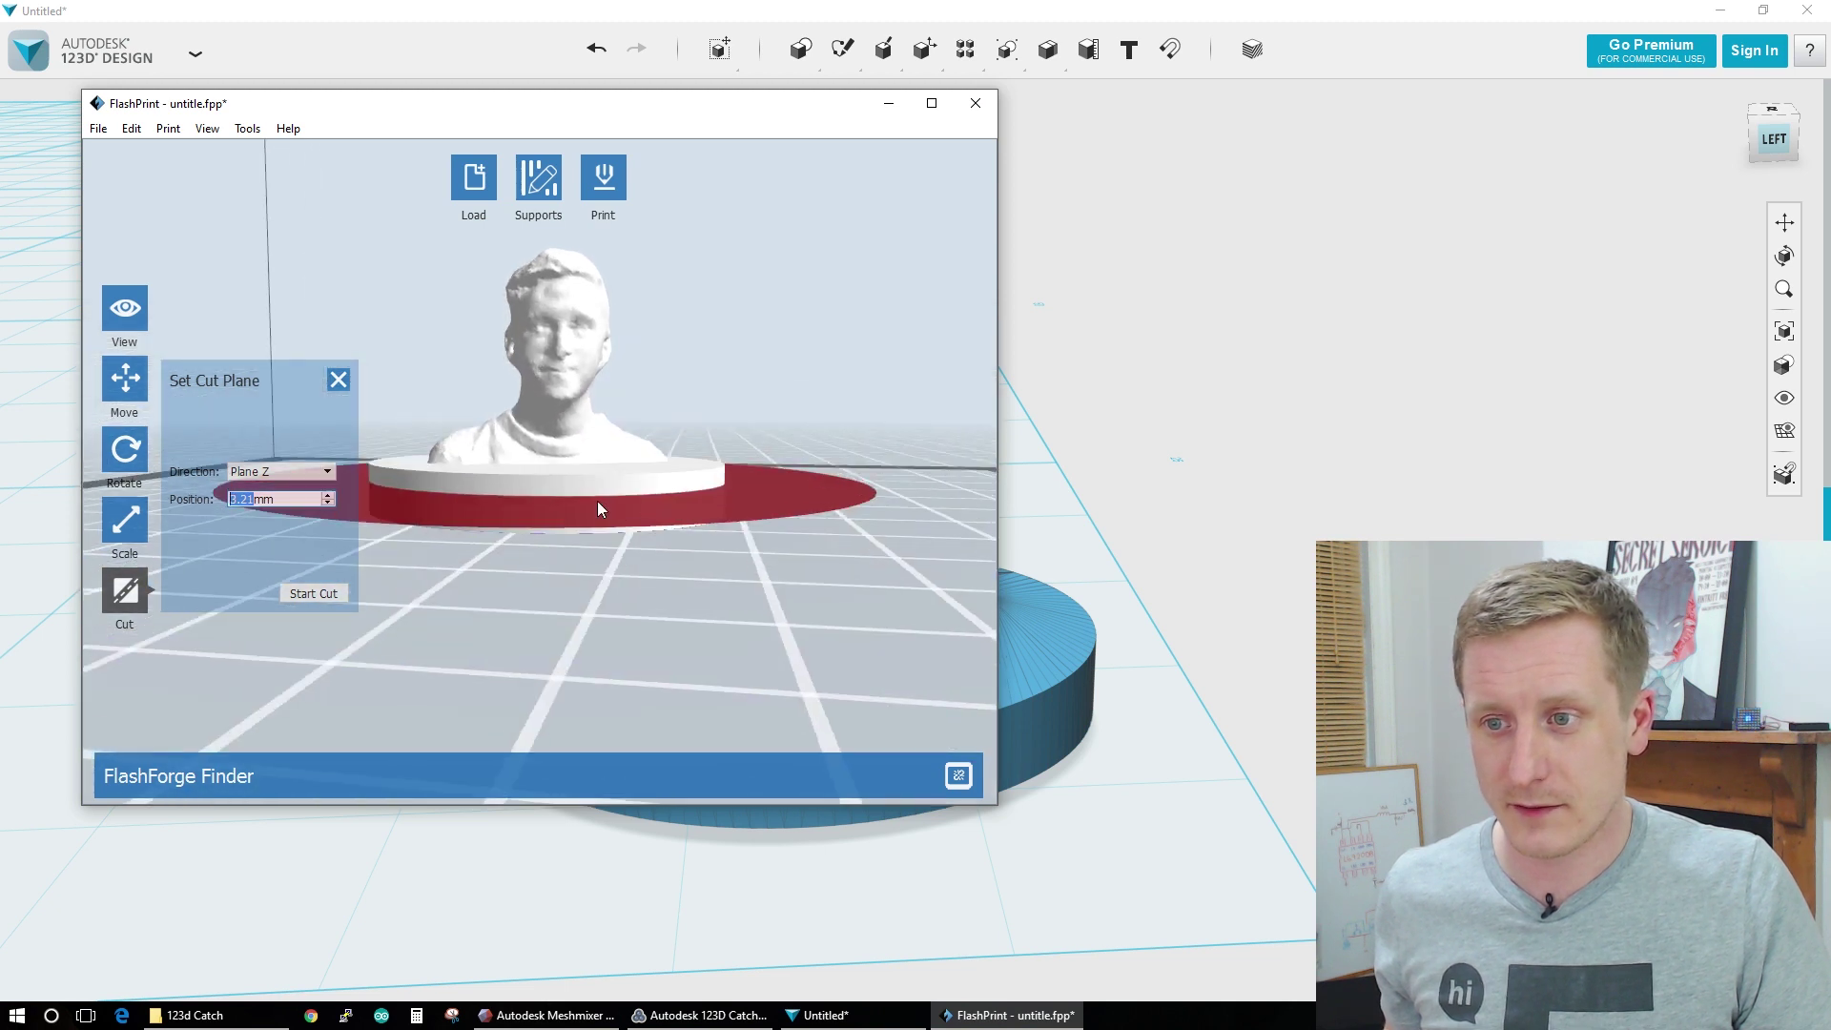
{"action": "left_click", "coordinate": [317, 593]}
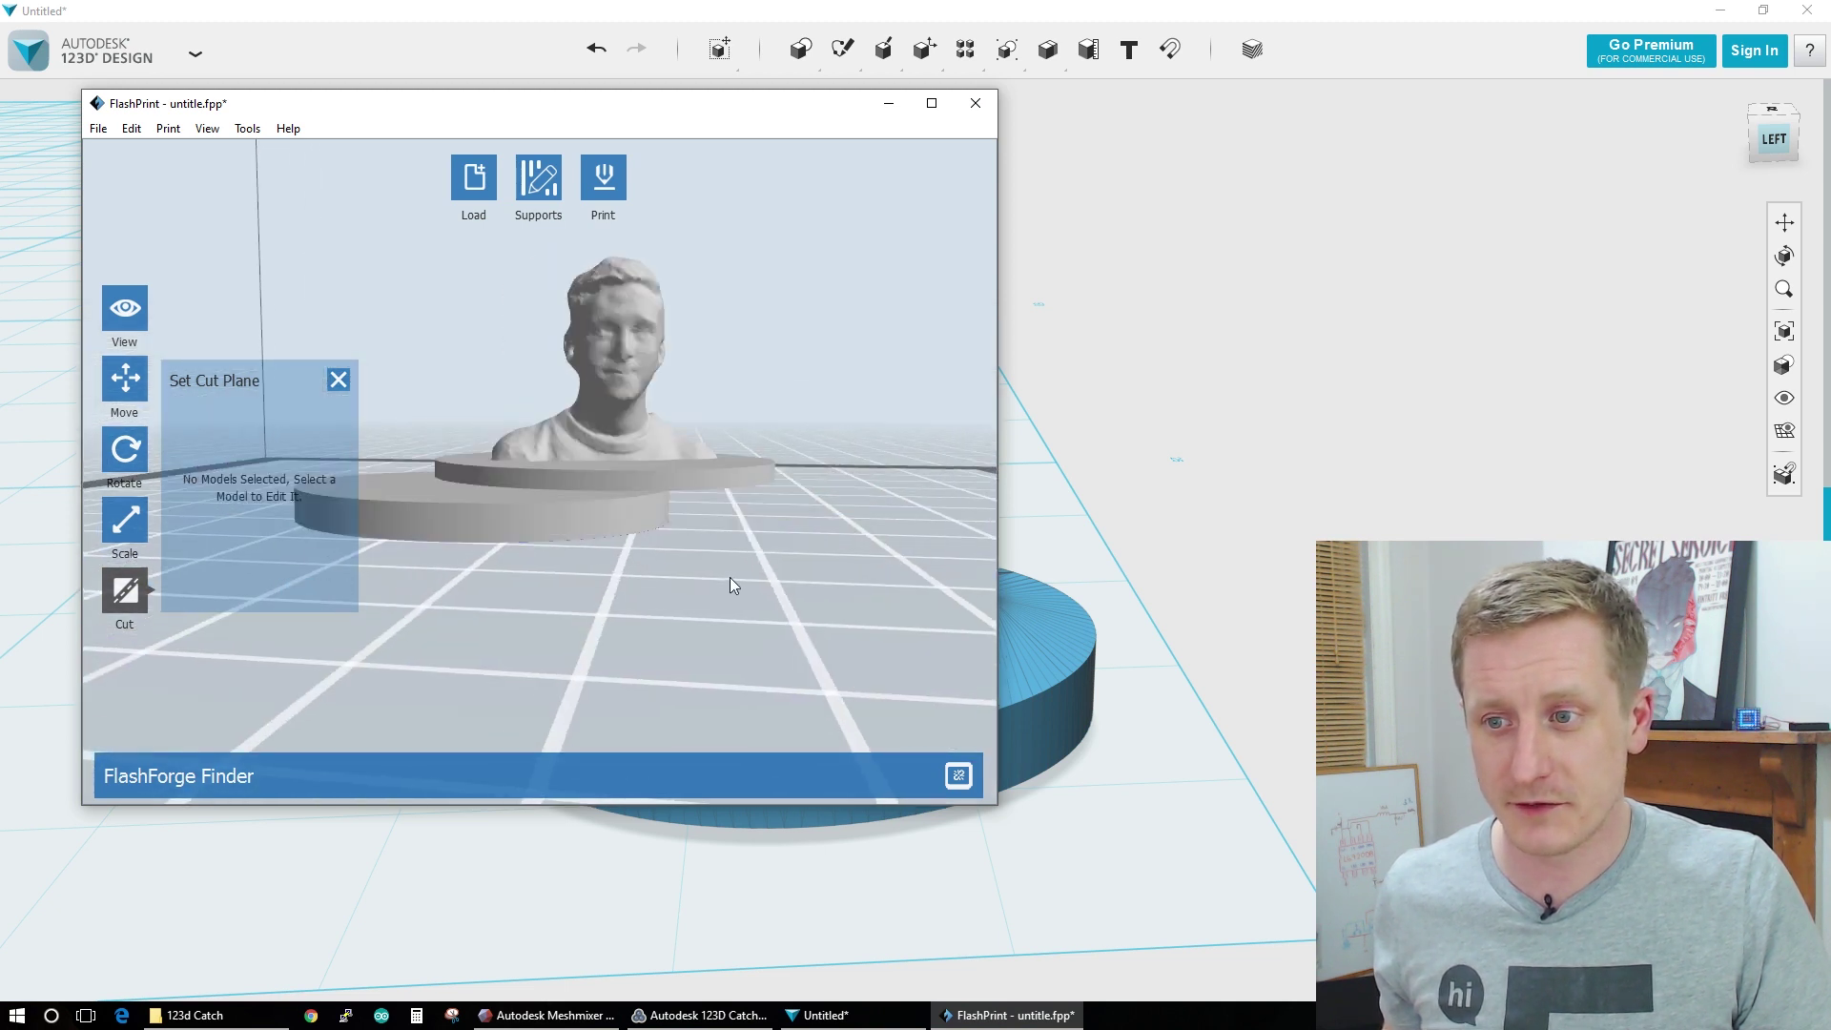
- Delete the cut-off lower base piece and close the cut settings
{"action": "left_click", "coordinate": [520, 527]}
{"action": "key", "text": "Delete"}
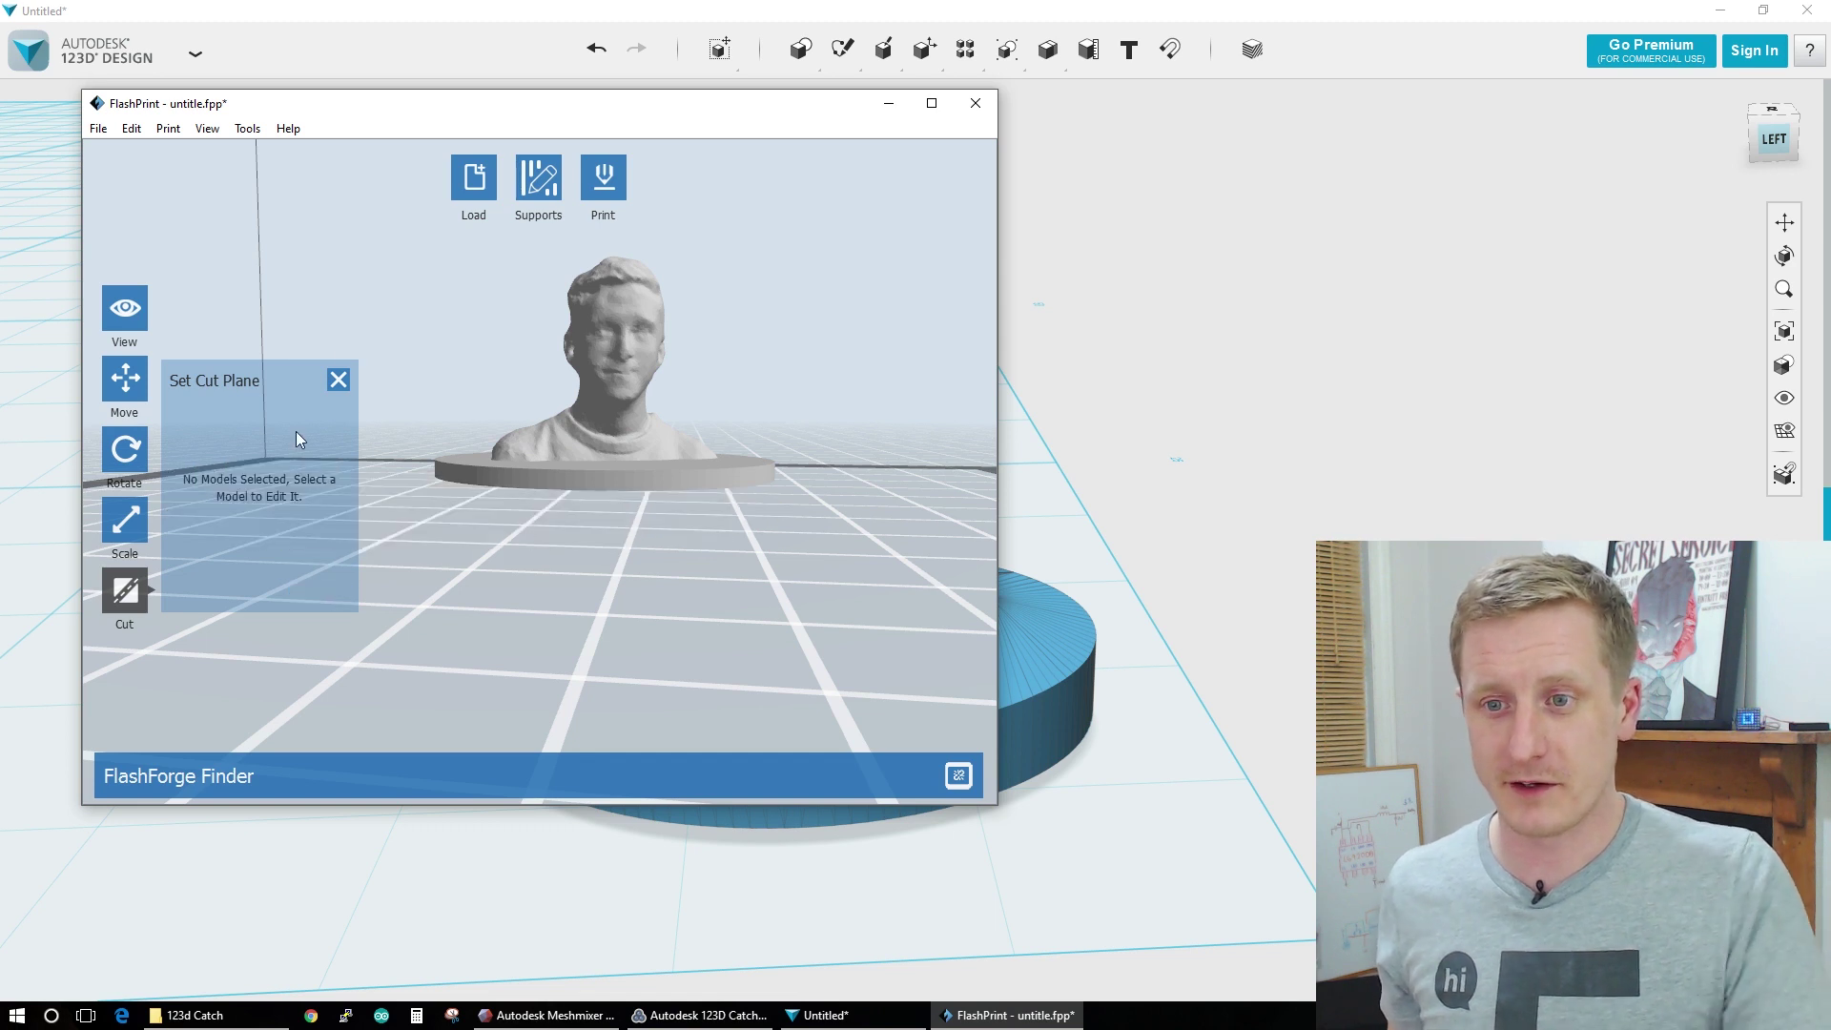
{"action": "left_click", "coordinate": [349, 388]}
- Drop the bust onto the platform and centre it
{"action": "left_click", "coordinate": [125, 378]}
{"action": "left_click", "coordinate": [651, 479]}
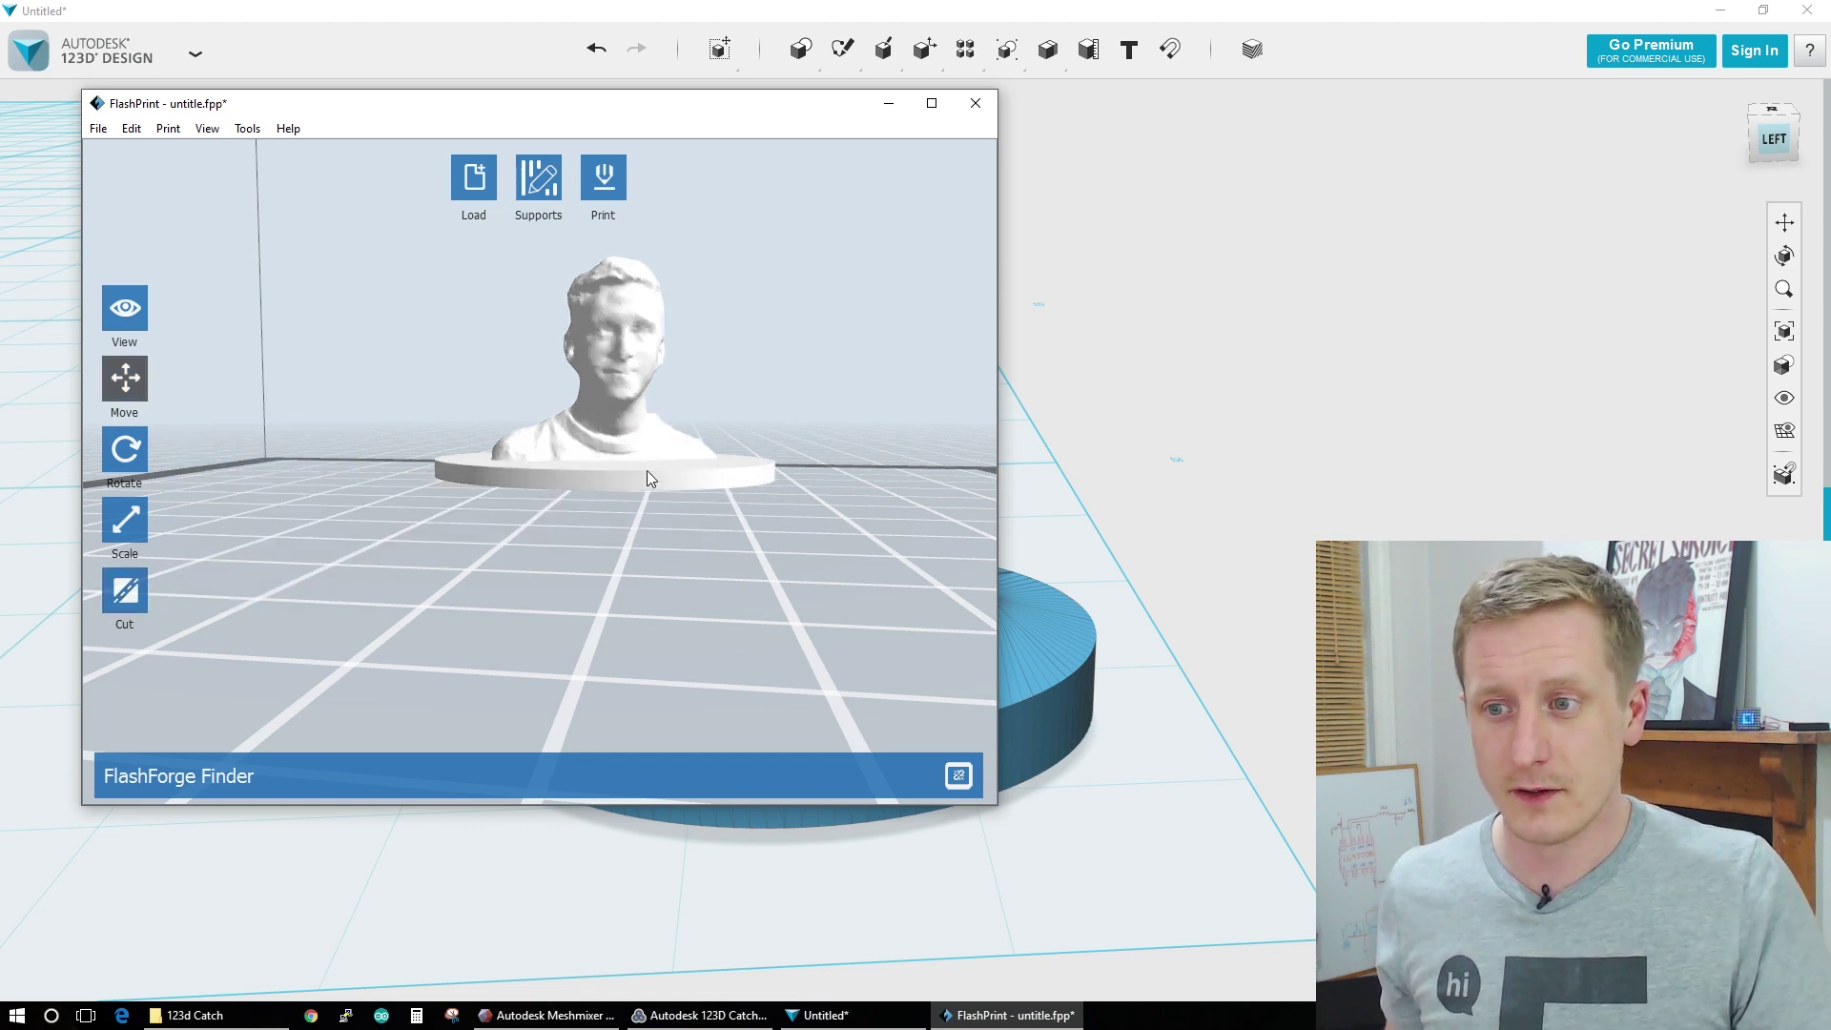
{"action": "left_click", "coordinate": [125, 379]}
{"action": "left_click", "coordinate": [225, 511]}
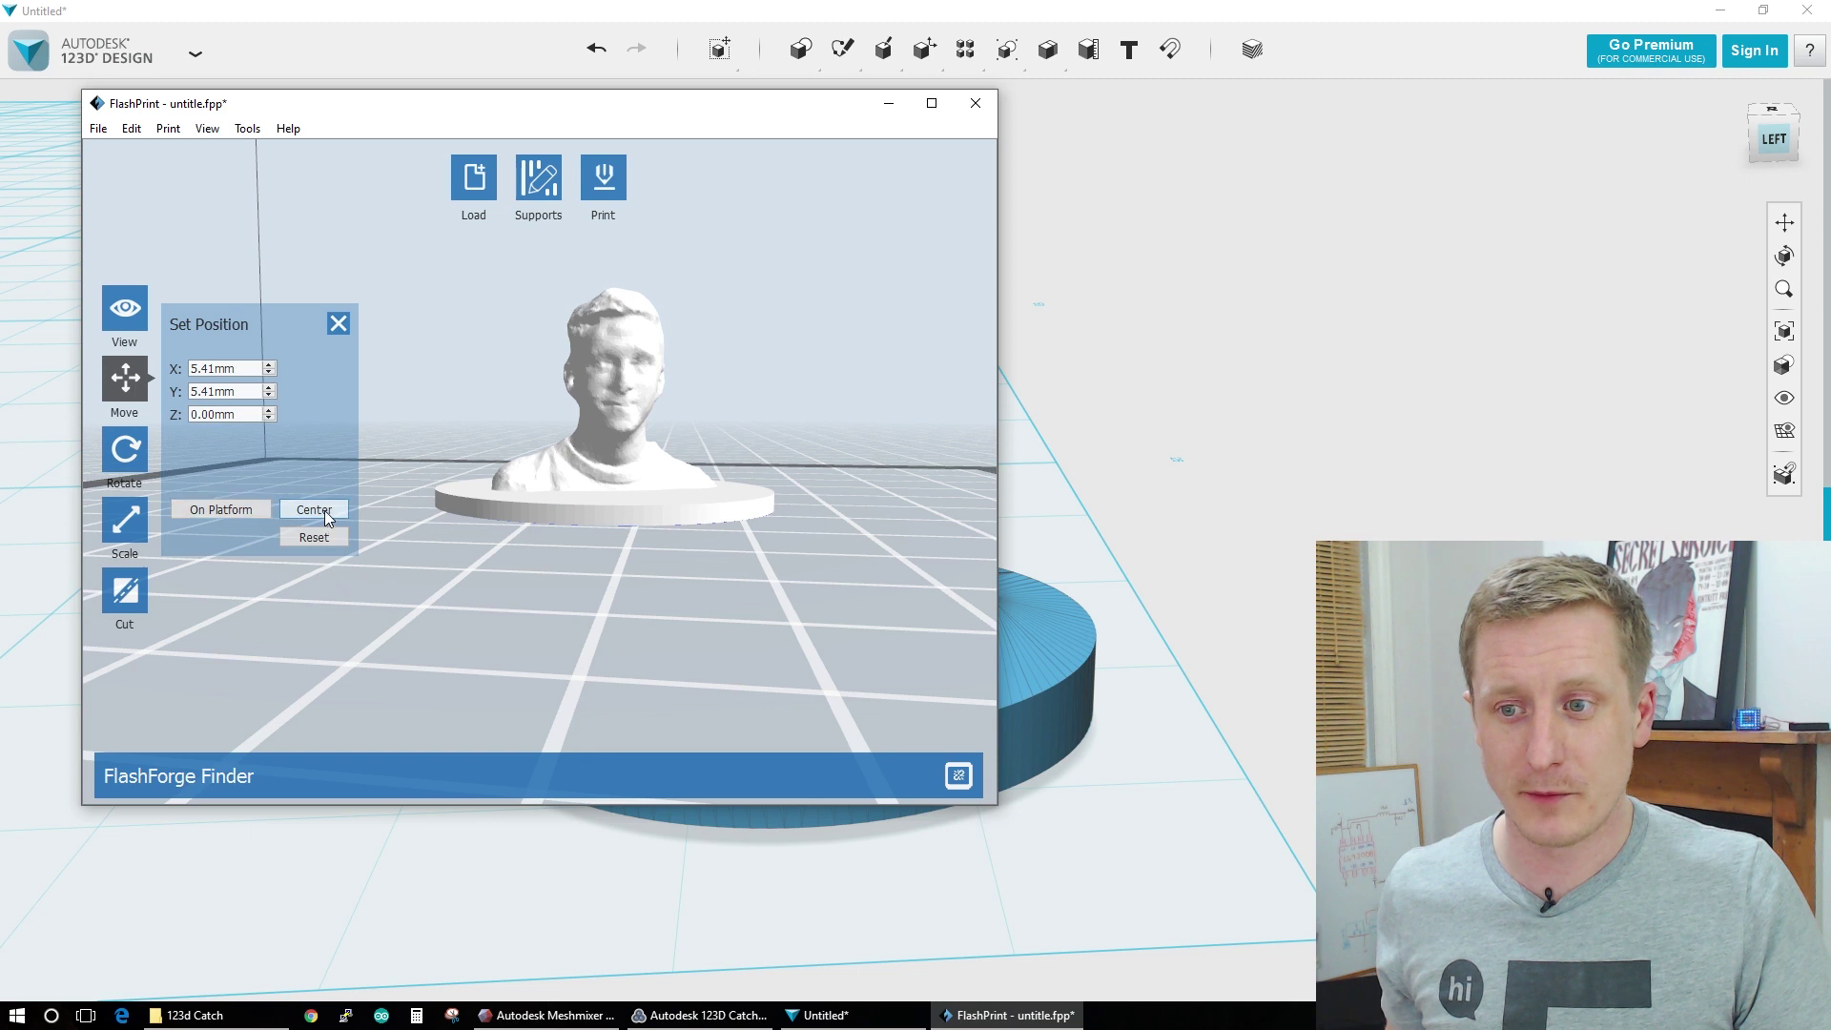
{"action": "left_click", "coordinate": [315, 510]}
{"action": "left_click", "coordinate": [338, 325]}
{"action": "left_click_drag", "start_coordinate": [693, 419], "coordinate": [648, 343]}
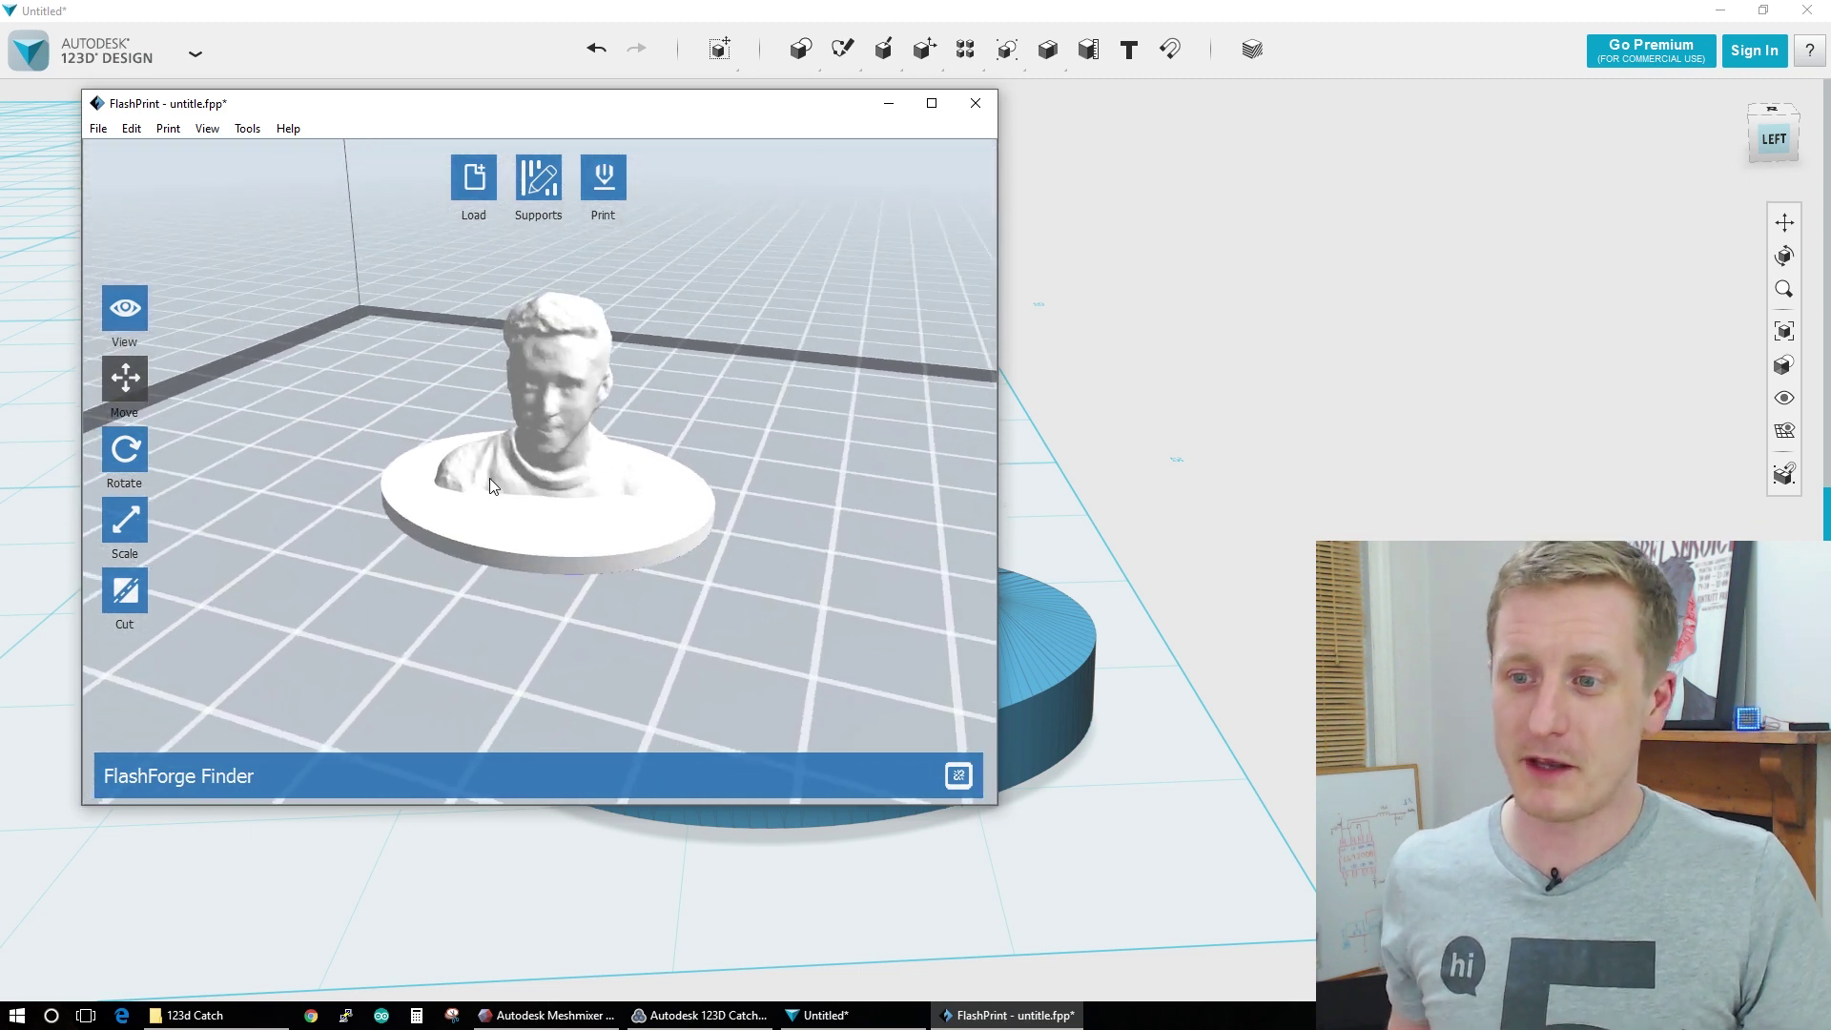
- Generate automatic supports for the bust and exit support editing
{"action": "left_click", "coordinate": [538, 178]}
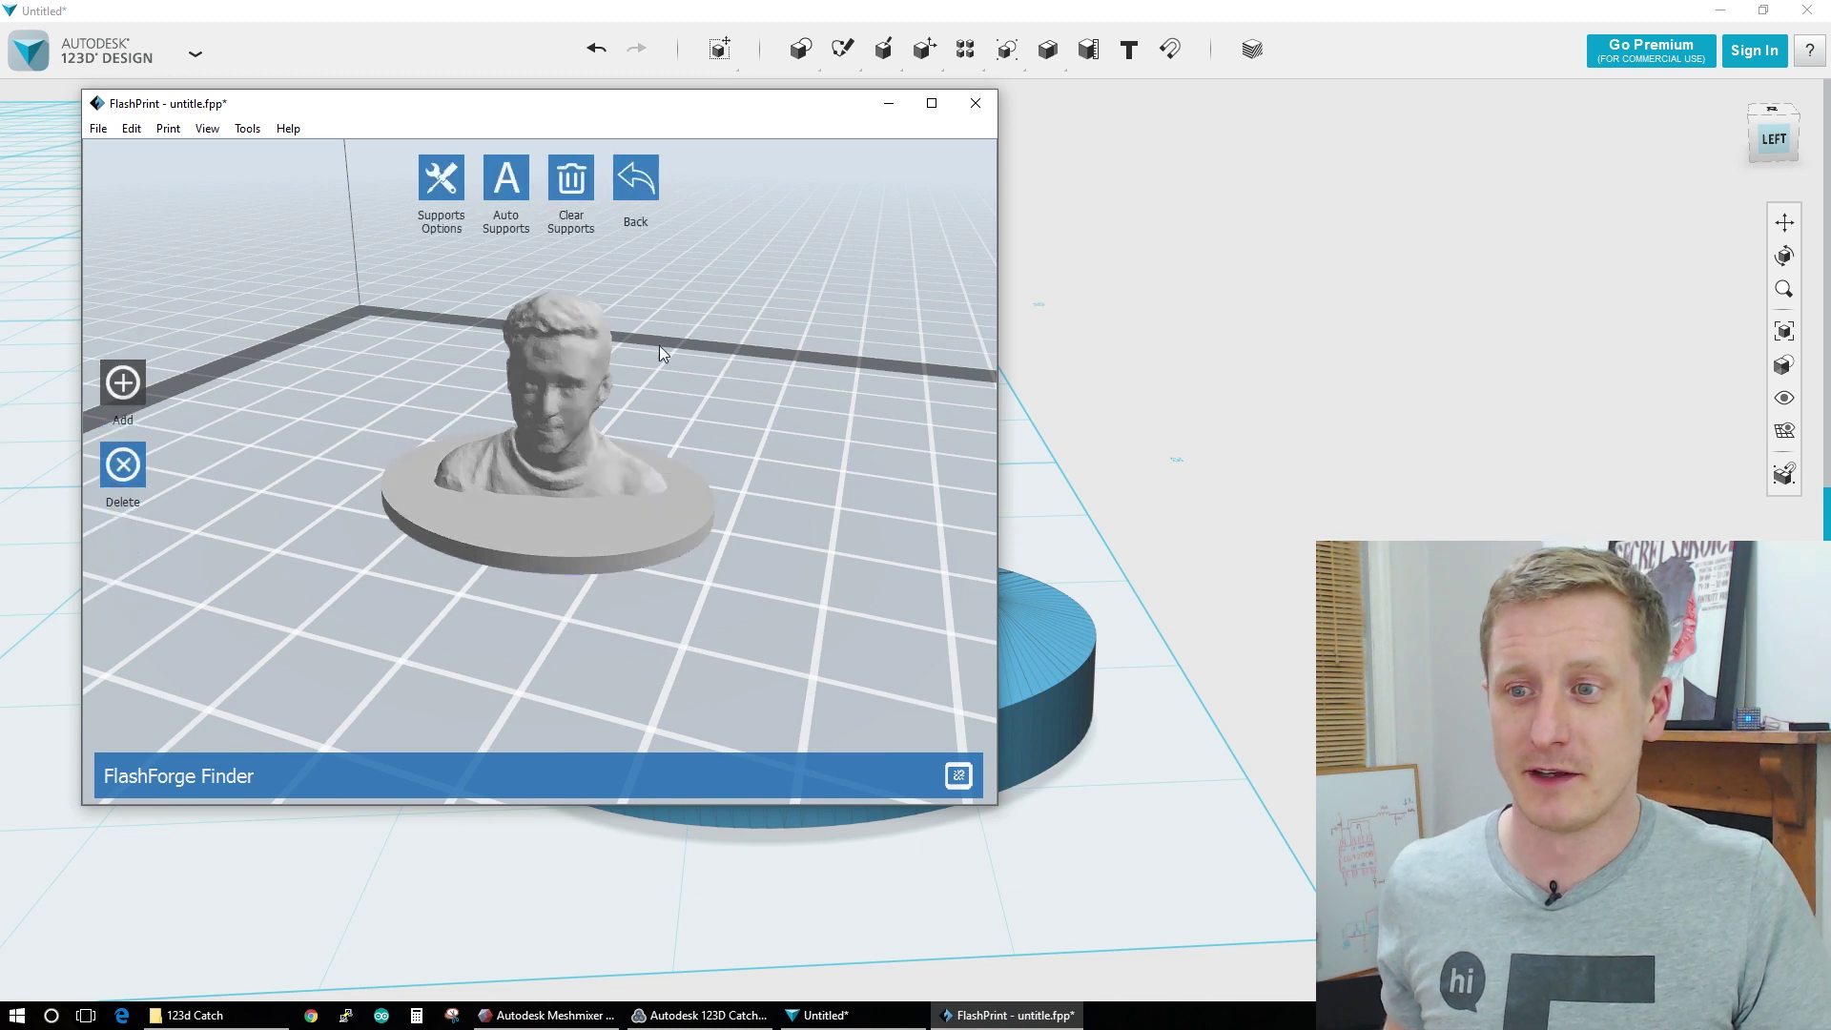
{"action": "left_click_drag", "start_coordinate": [660, 345], "coordinate": [706, 410]}
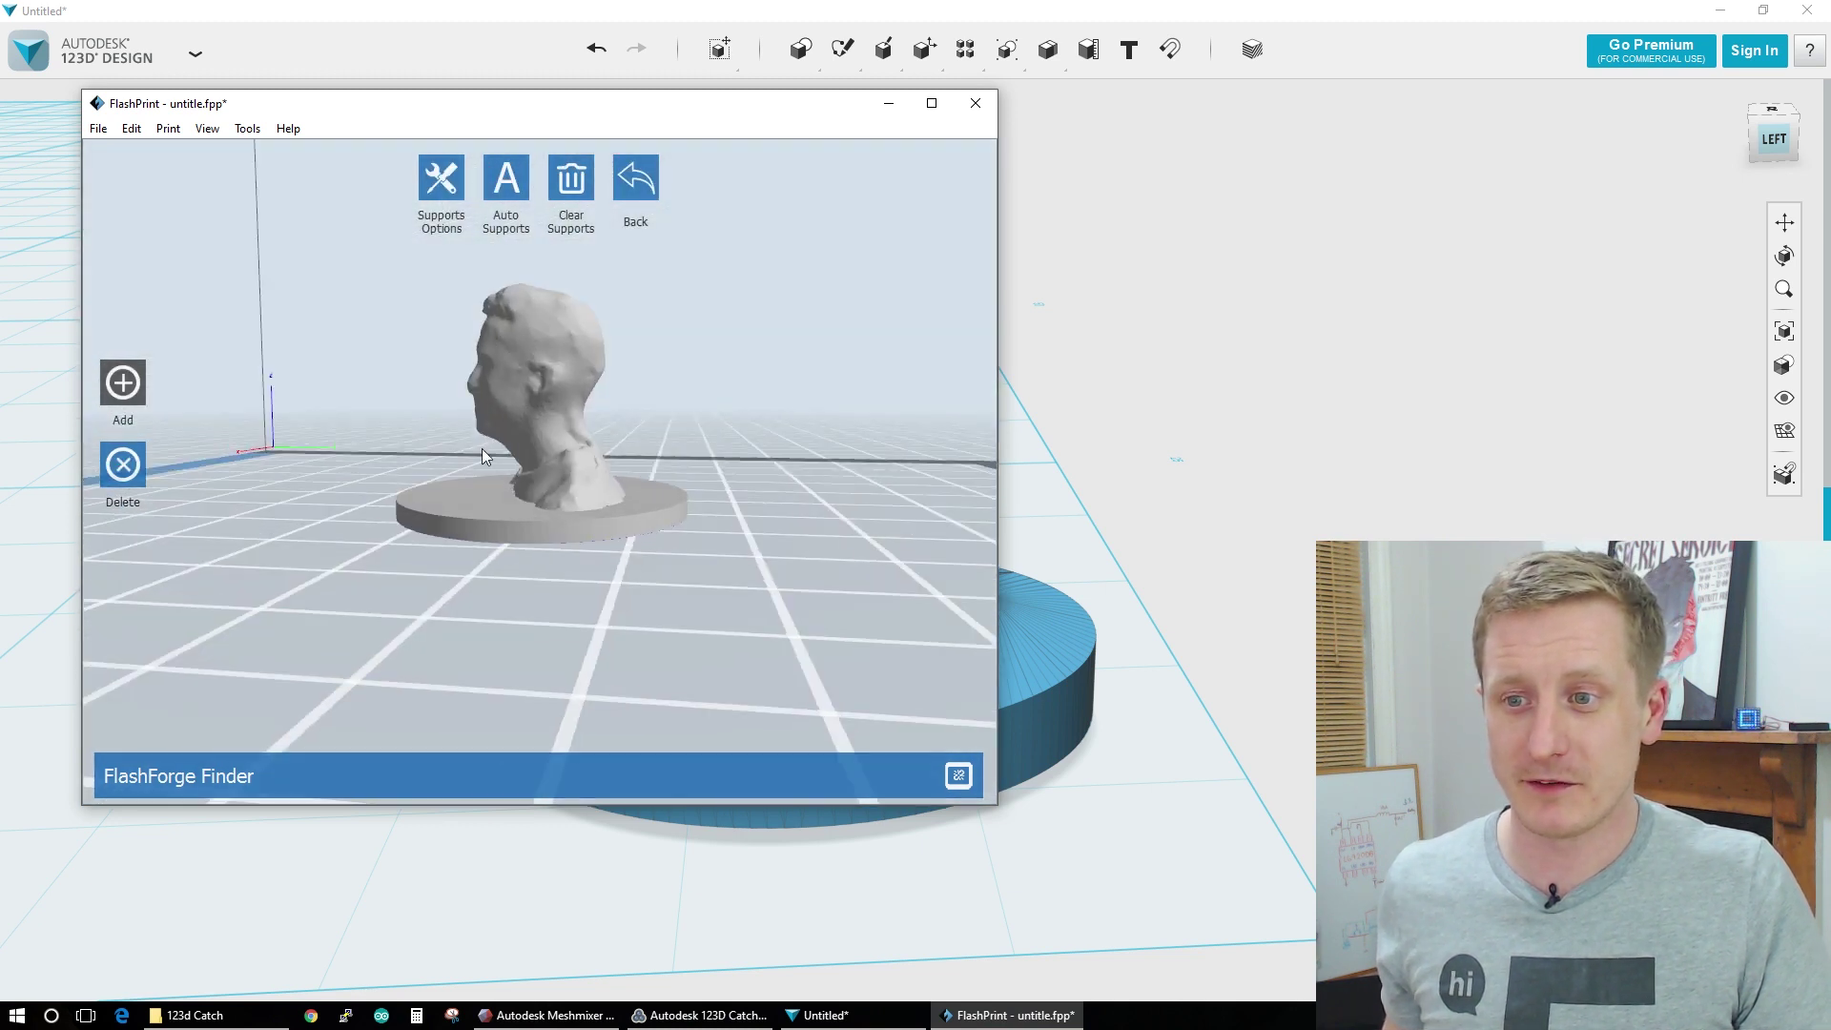
{"action": "left_click", "coordinate": [514, 187]}
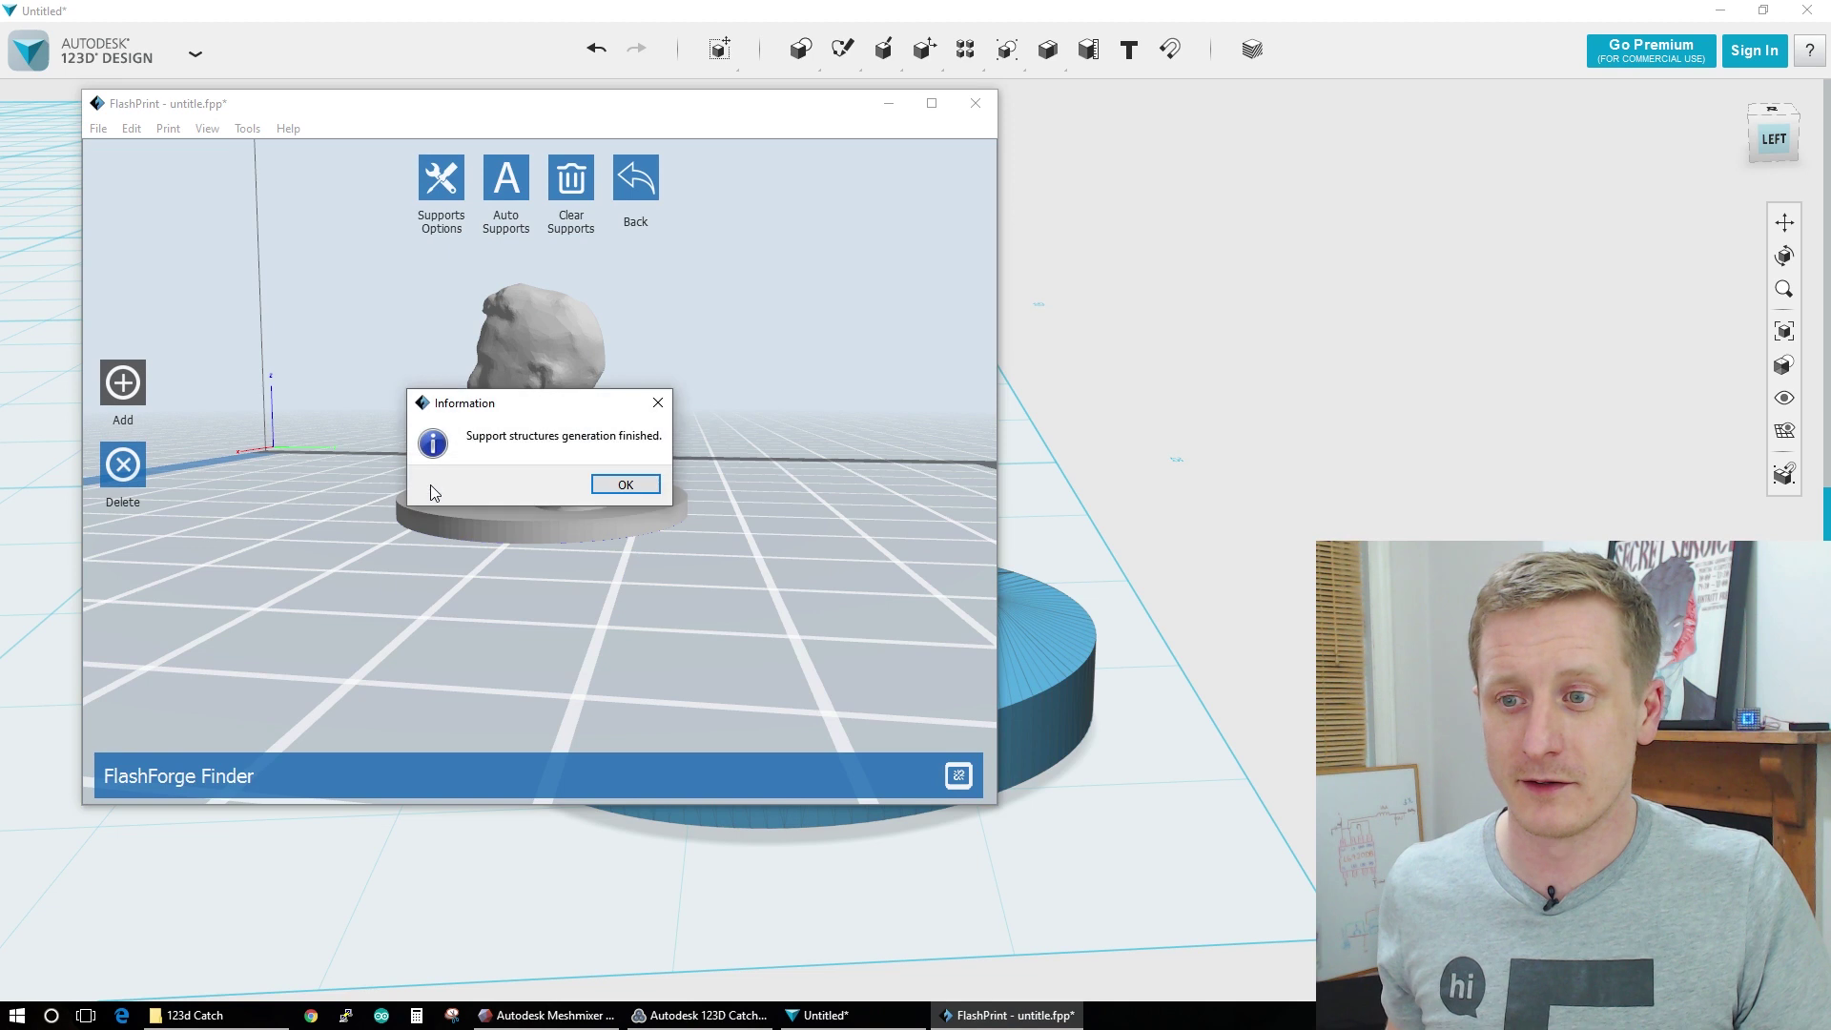
{"action": "left_click", "coordinate": [656, 486]}
{"action": "left_click_drag", "start_coordinate": [578, 495], "coordinate": [517, 483]}
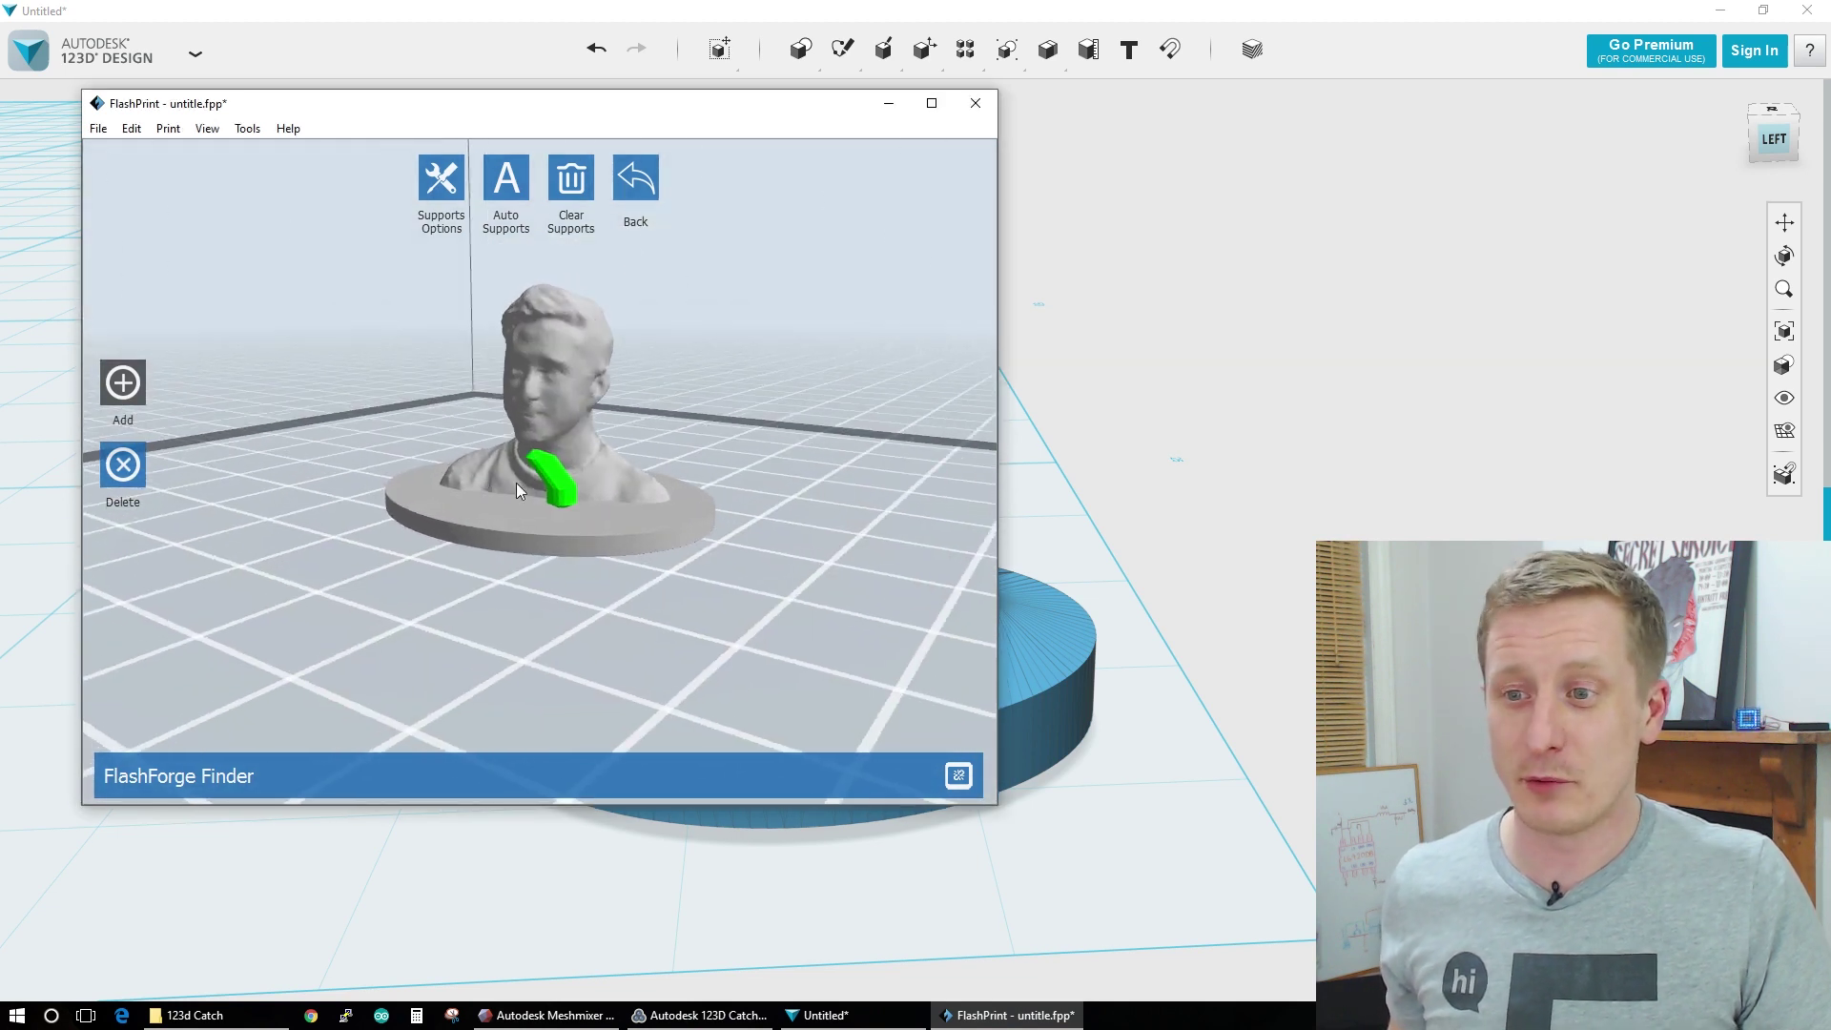
{"action": "left_click", "coordinate": [635, 179]}
- Save the project as dancapture3.fpp and enable supports in the print settings
{"action": "left_click", "coordinate": [532, 484]}
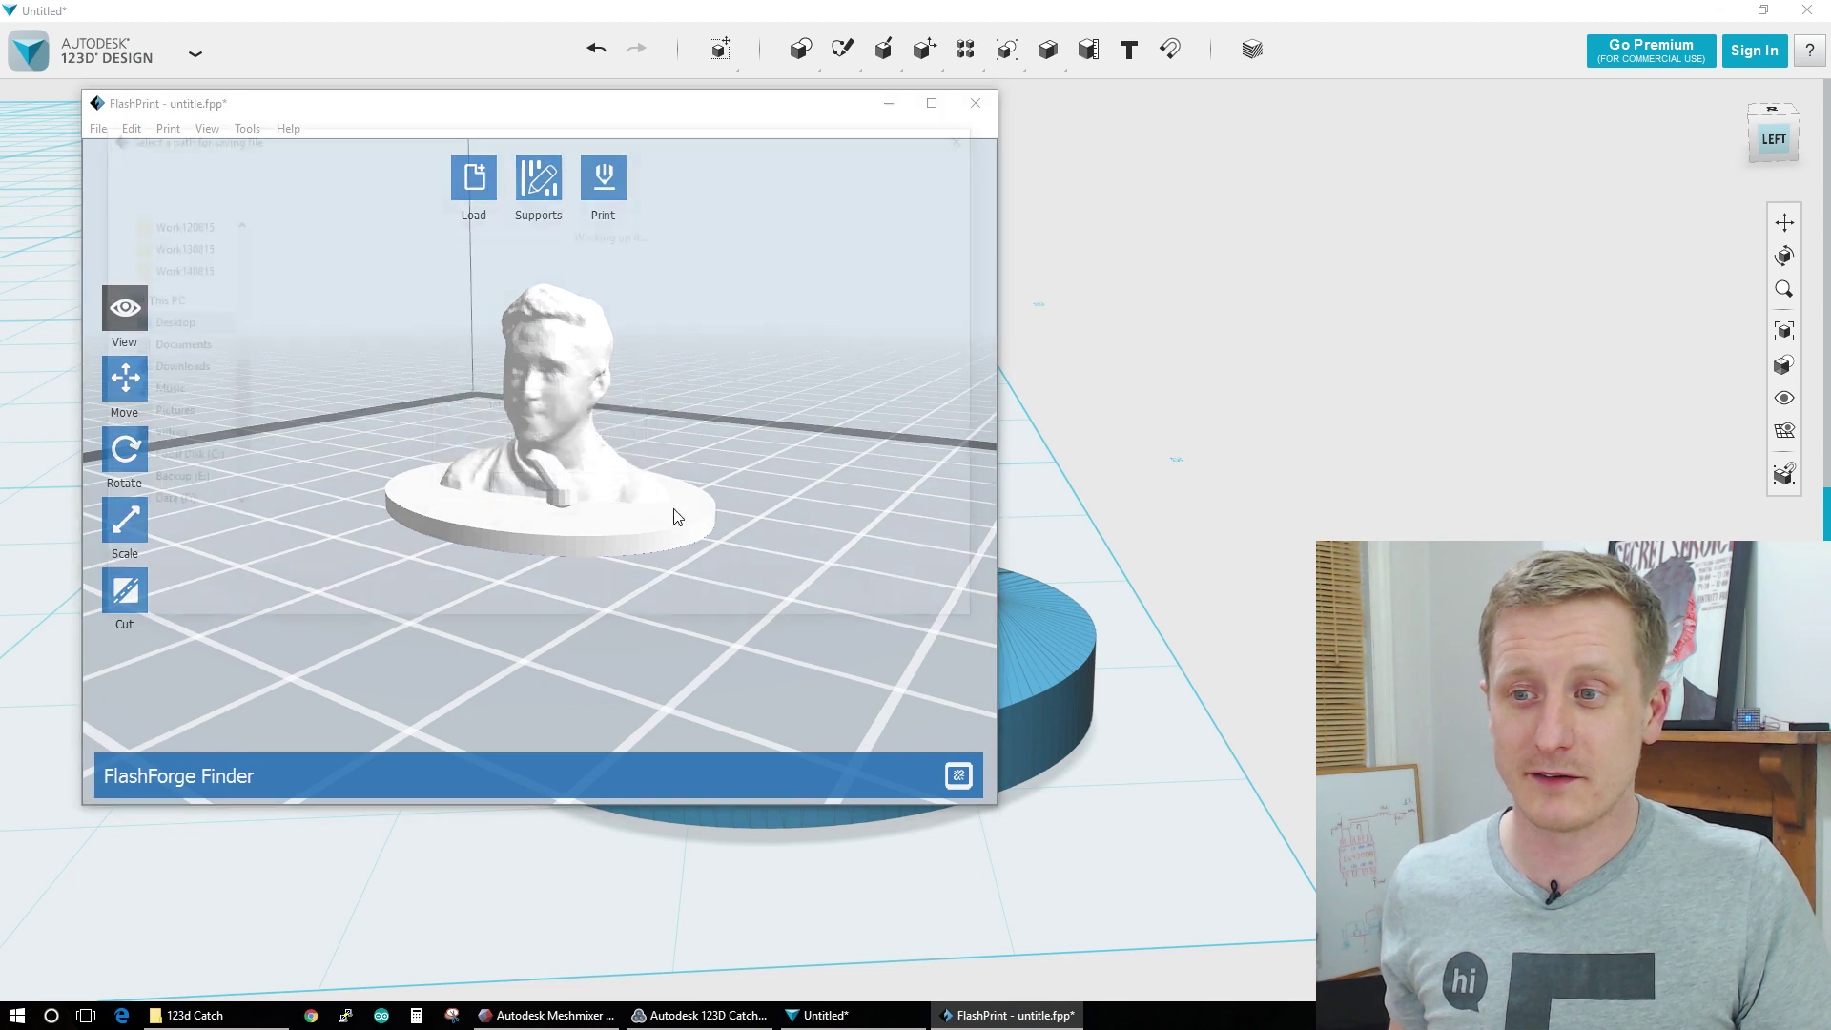
{"action": "left_click", "coordinate": [836, 601]}
{"action": "left_click", "coordinate": [606, 183]}
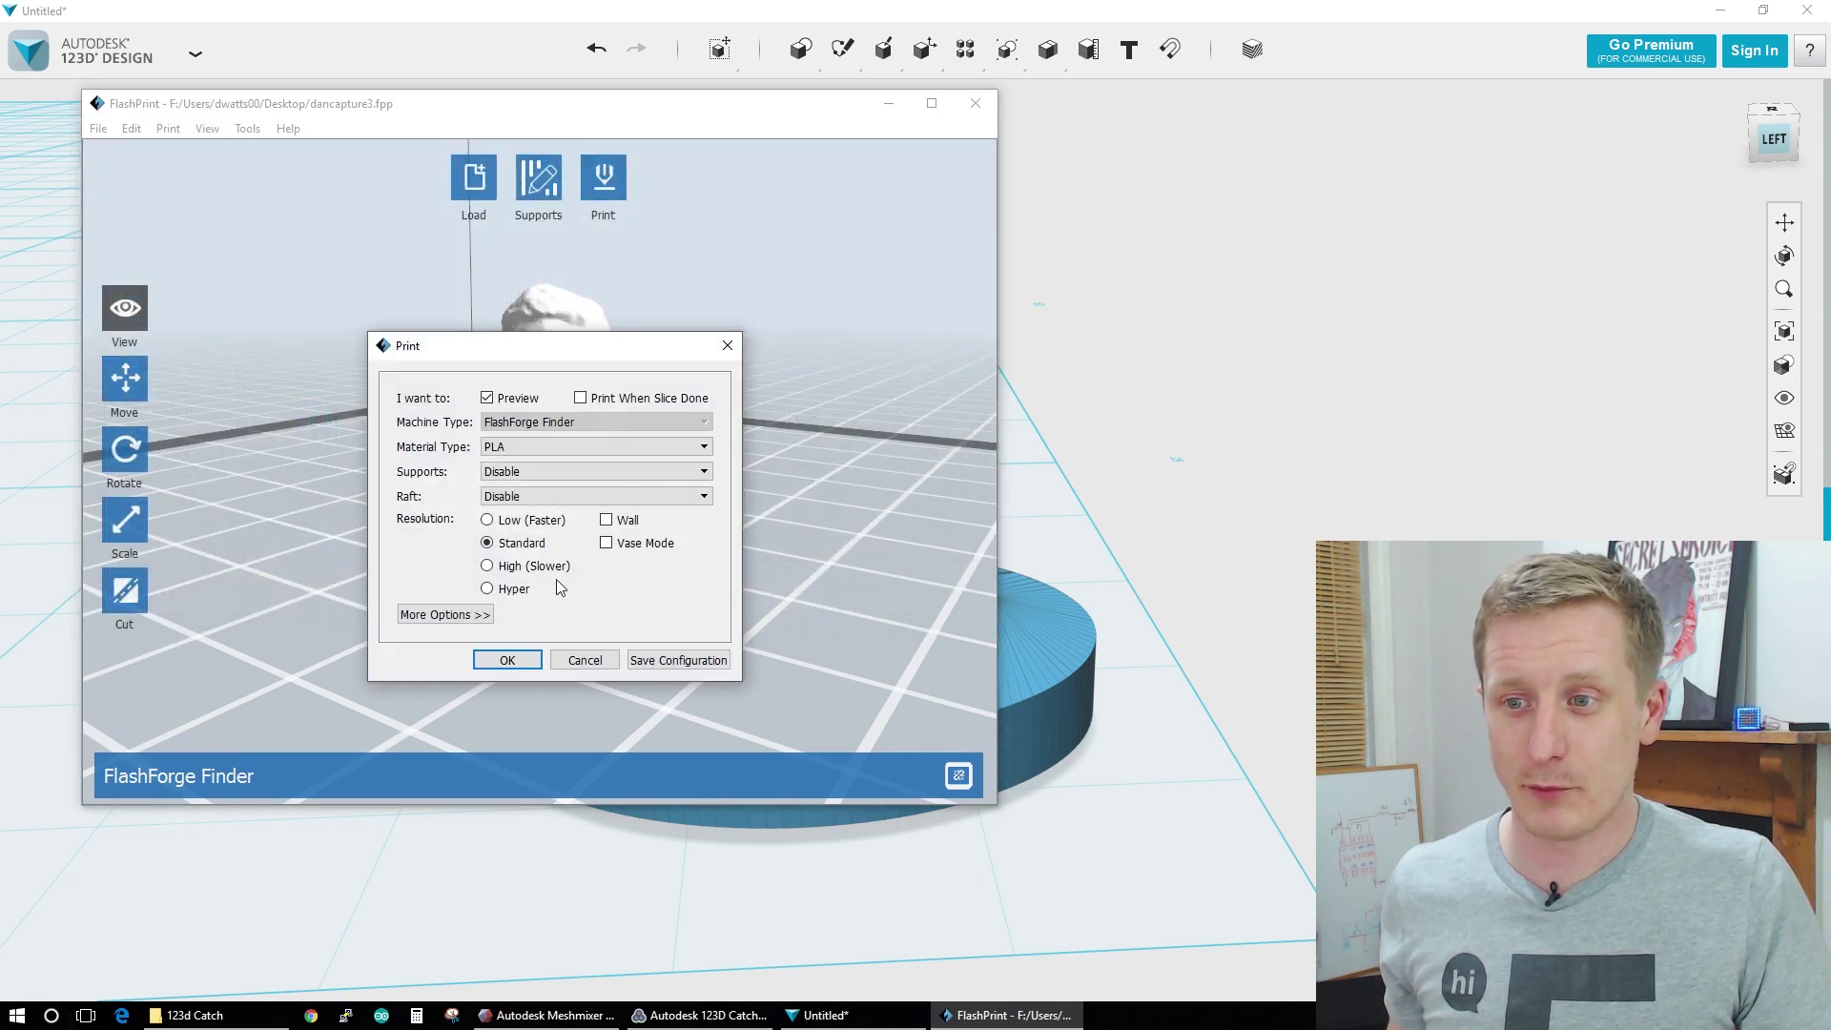
{"action": "left_click", "coordinate": [557, 471]}
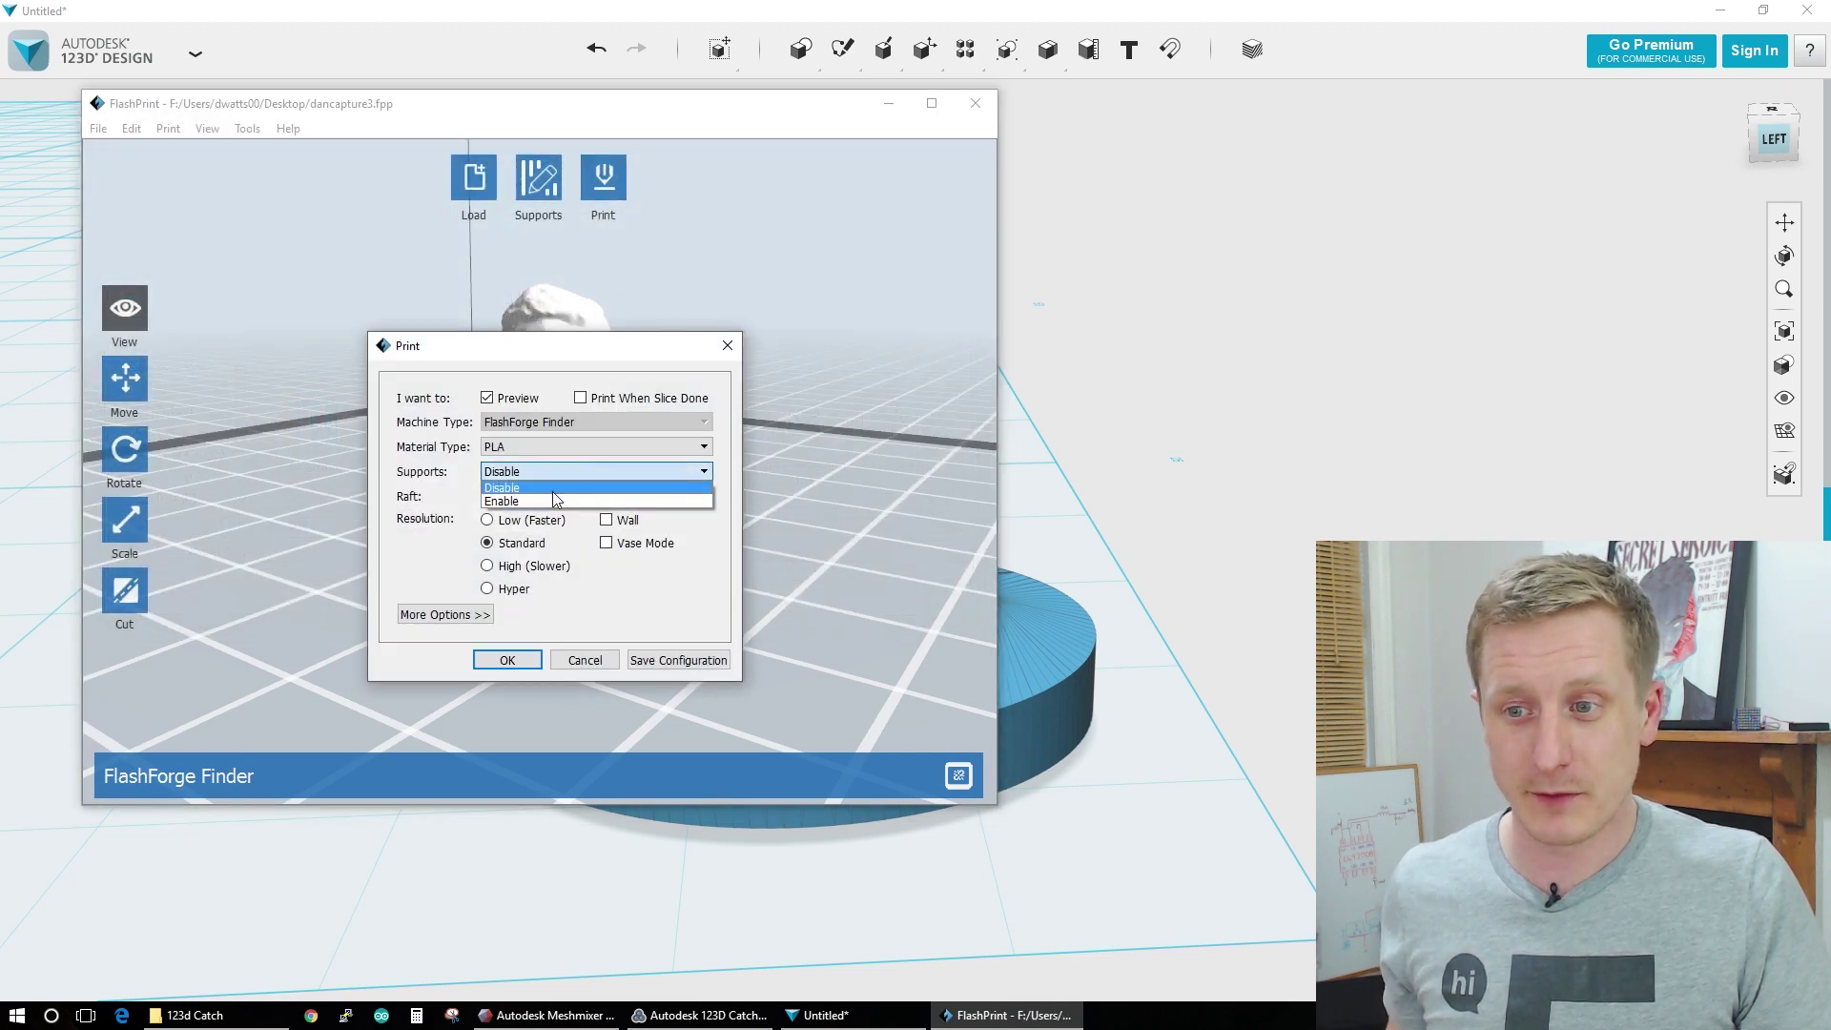
{"action": "left_click", "coordinate": [558, 498]}
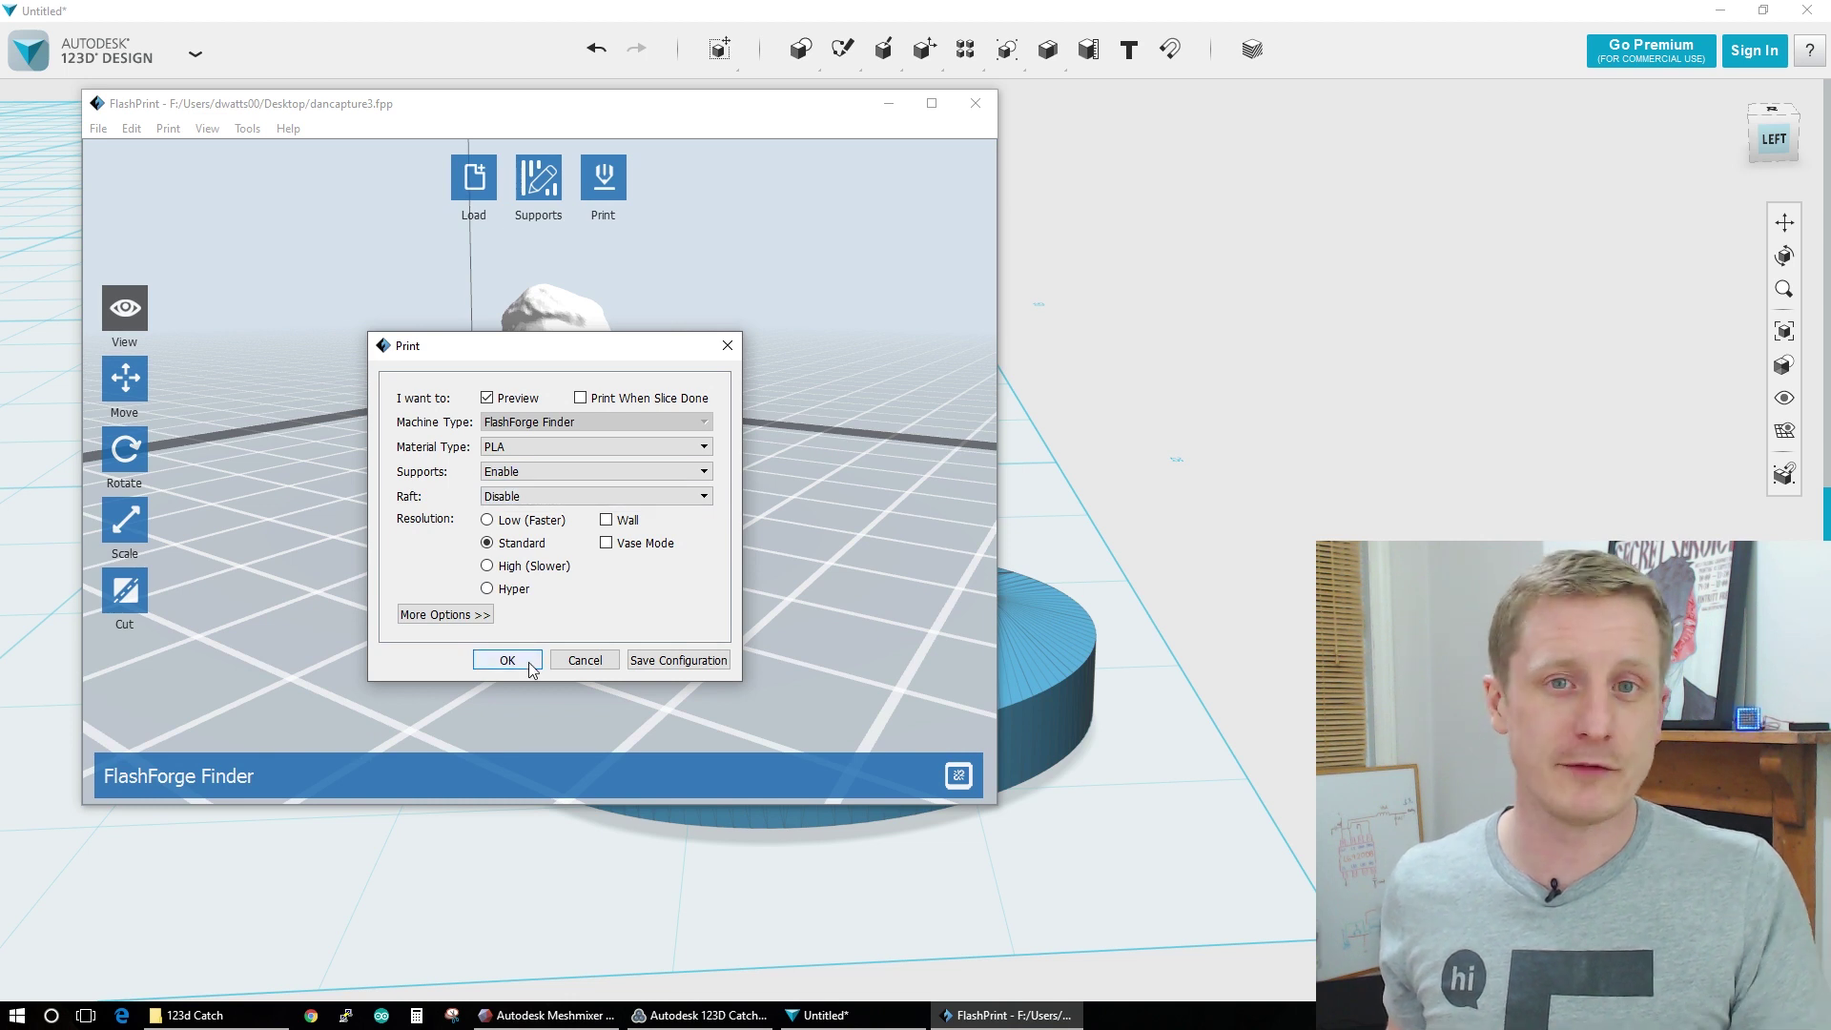
{"action": "left_click", "coordinate": [507, 660]}
{"action": "left_click", "coordinate": [672, 546]}
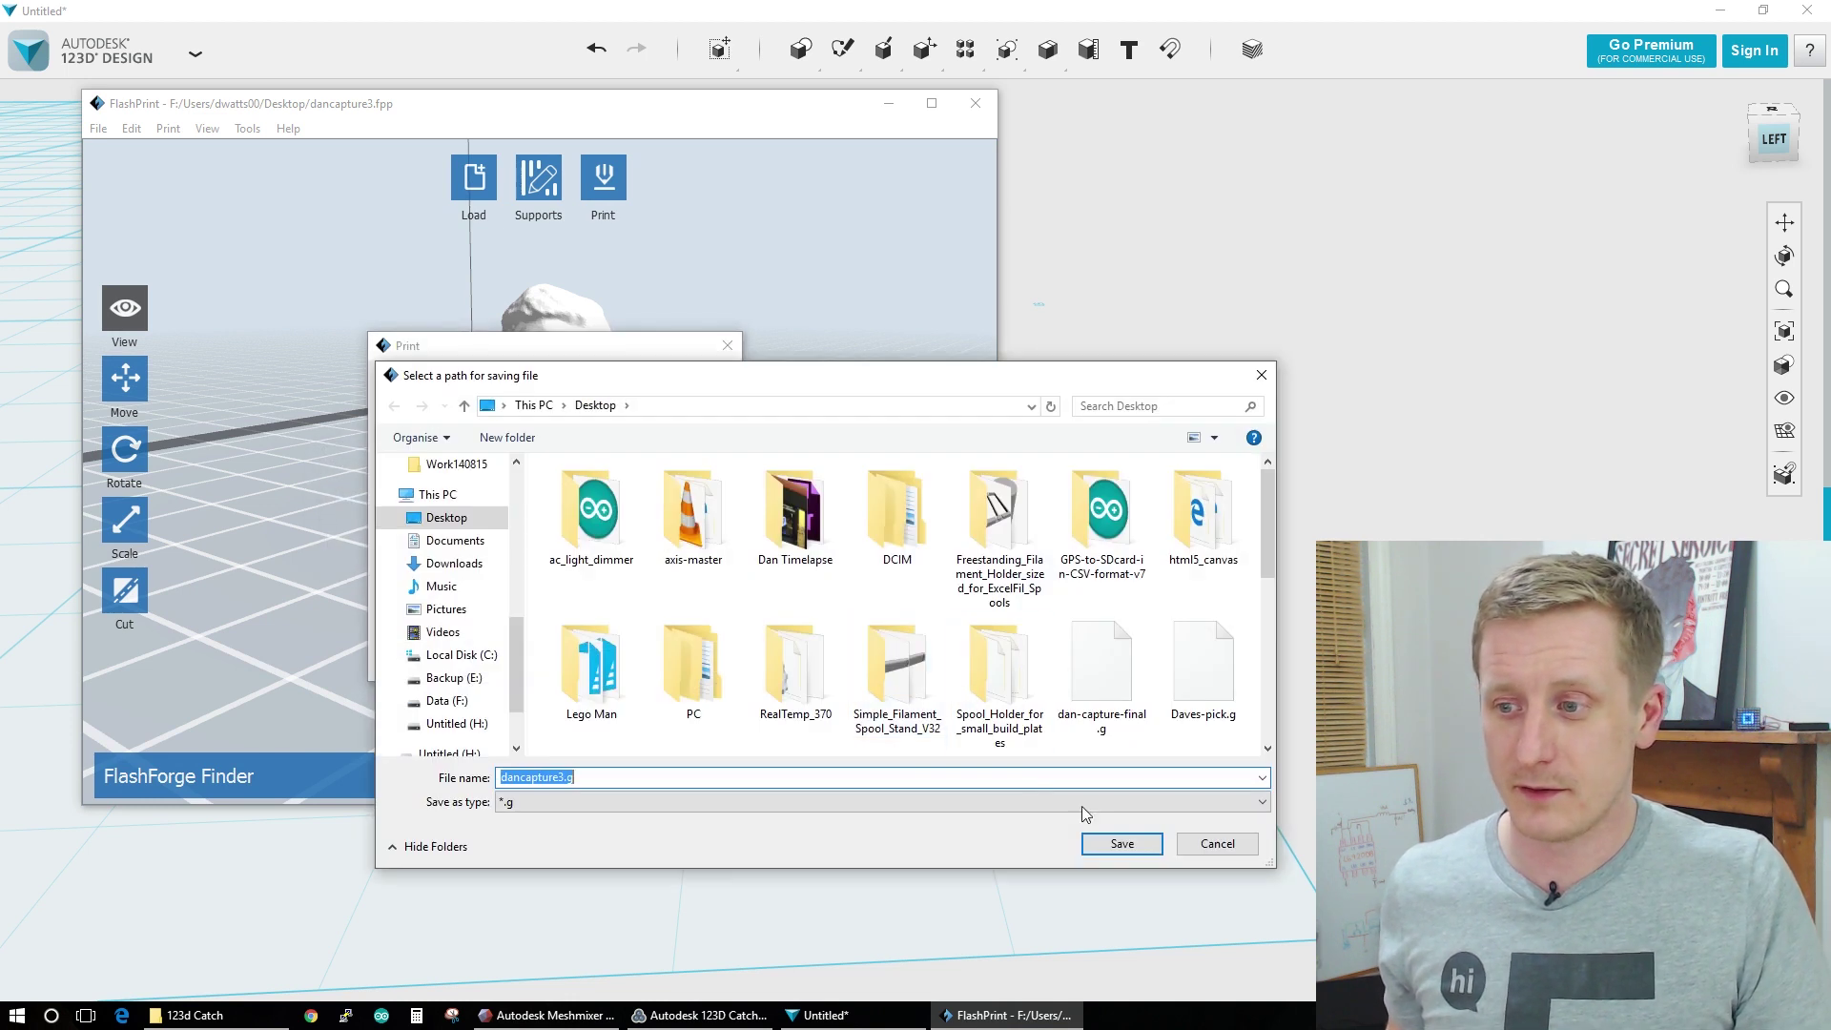
- Slice to dancapture3.g and inspect the 121-layer, 15-minute preview
{"action": "left_click", "coordinate": [1121, 844]}
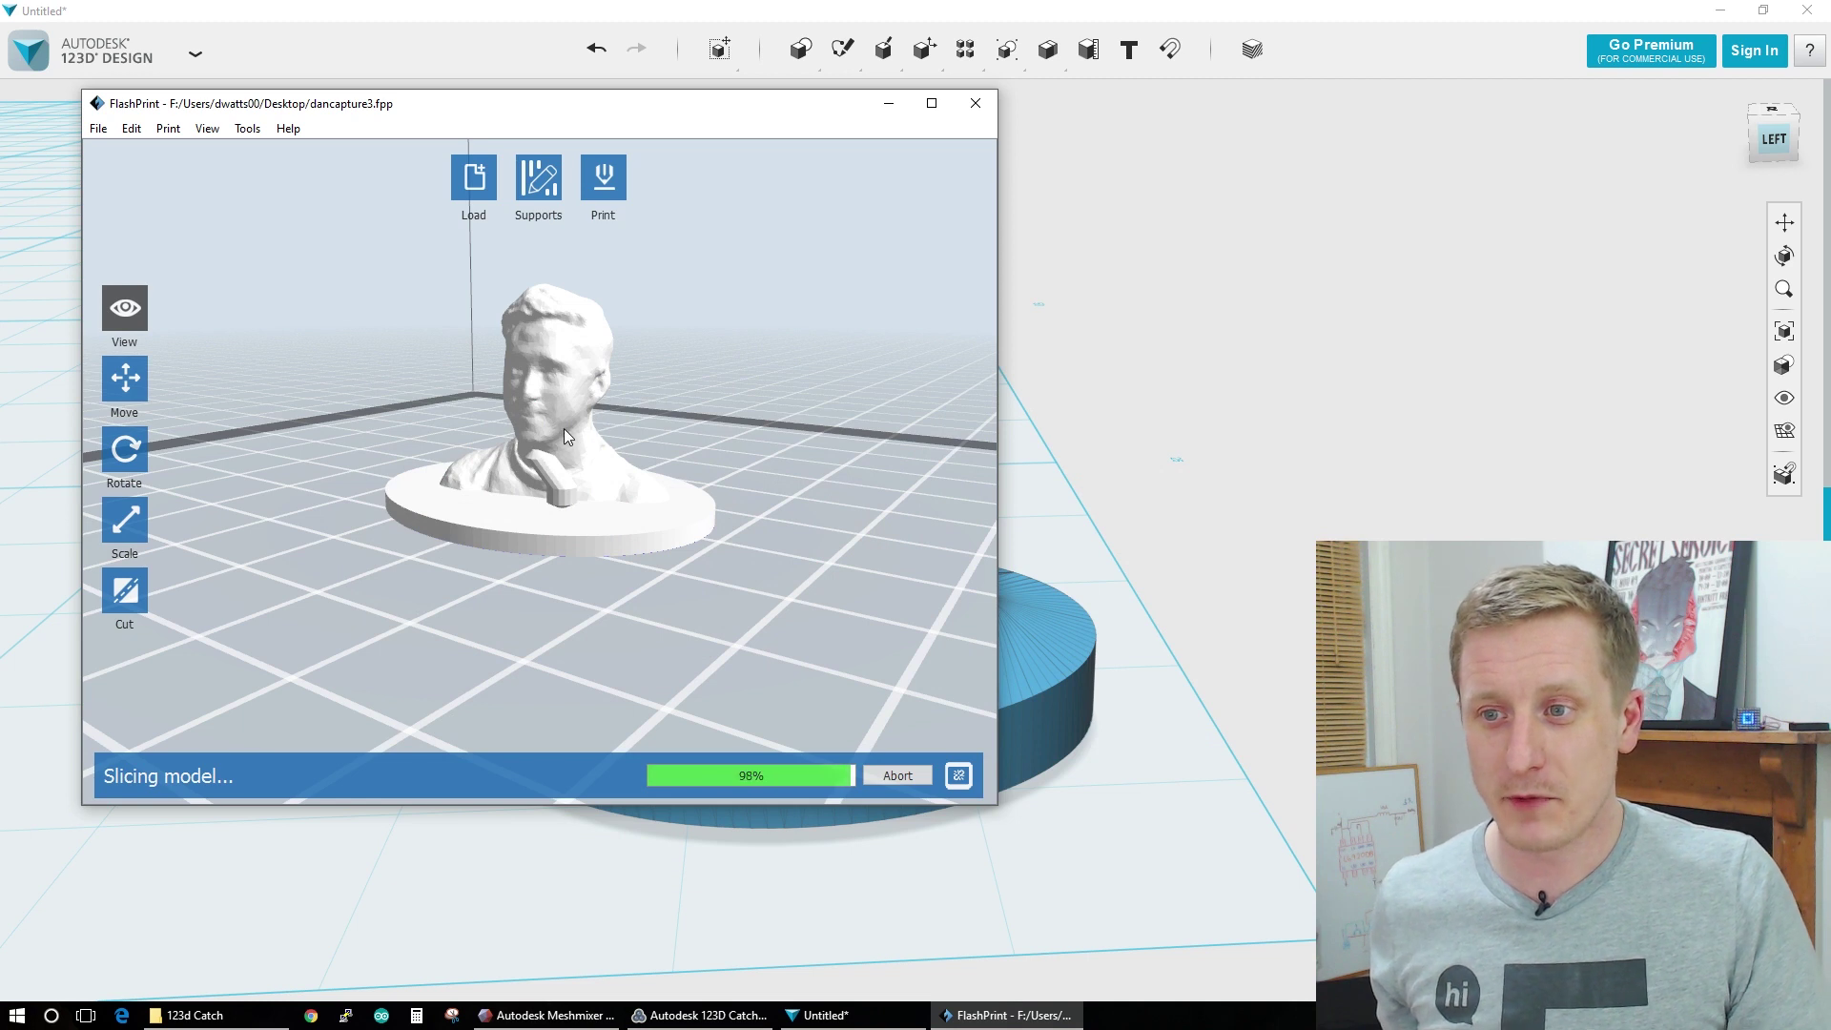
{"action": "left_click_drag", "start_coordinate": [471, 305], "coordinate": [382, 356]}
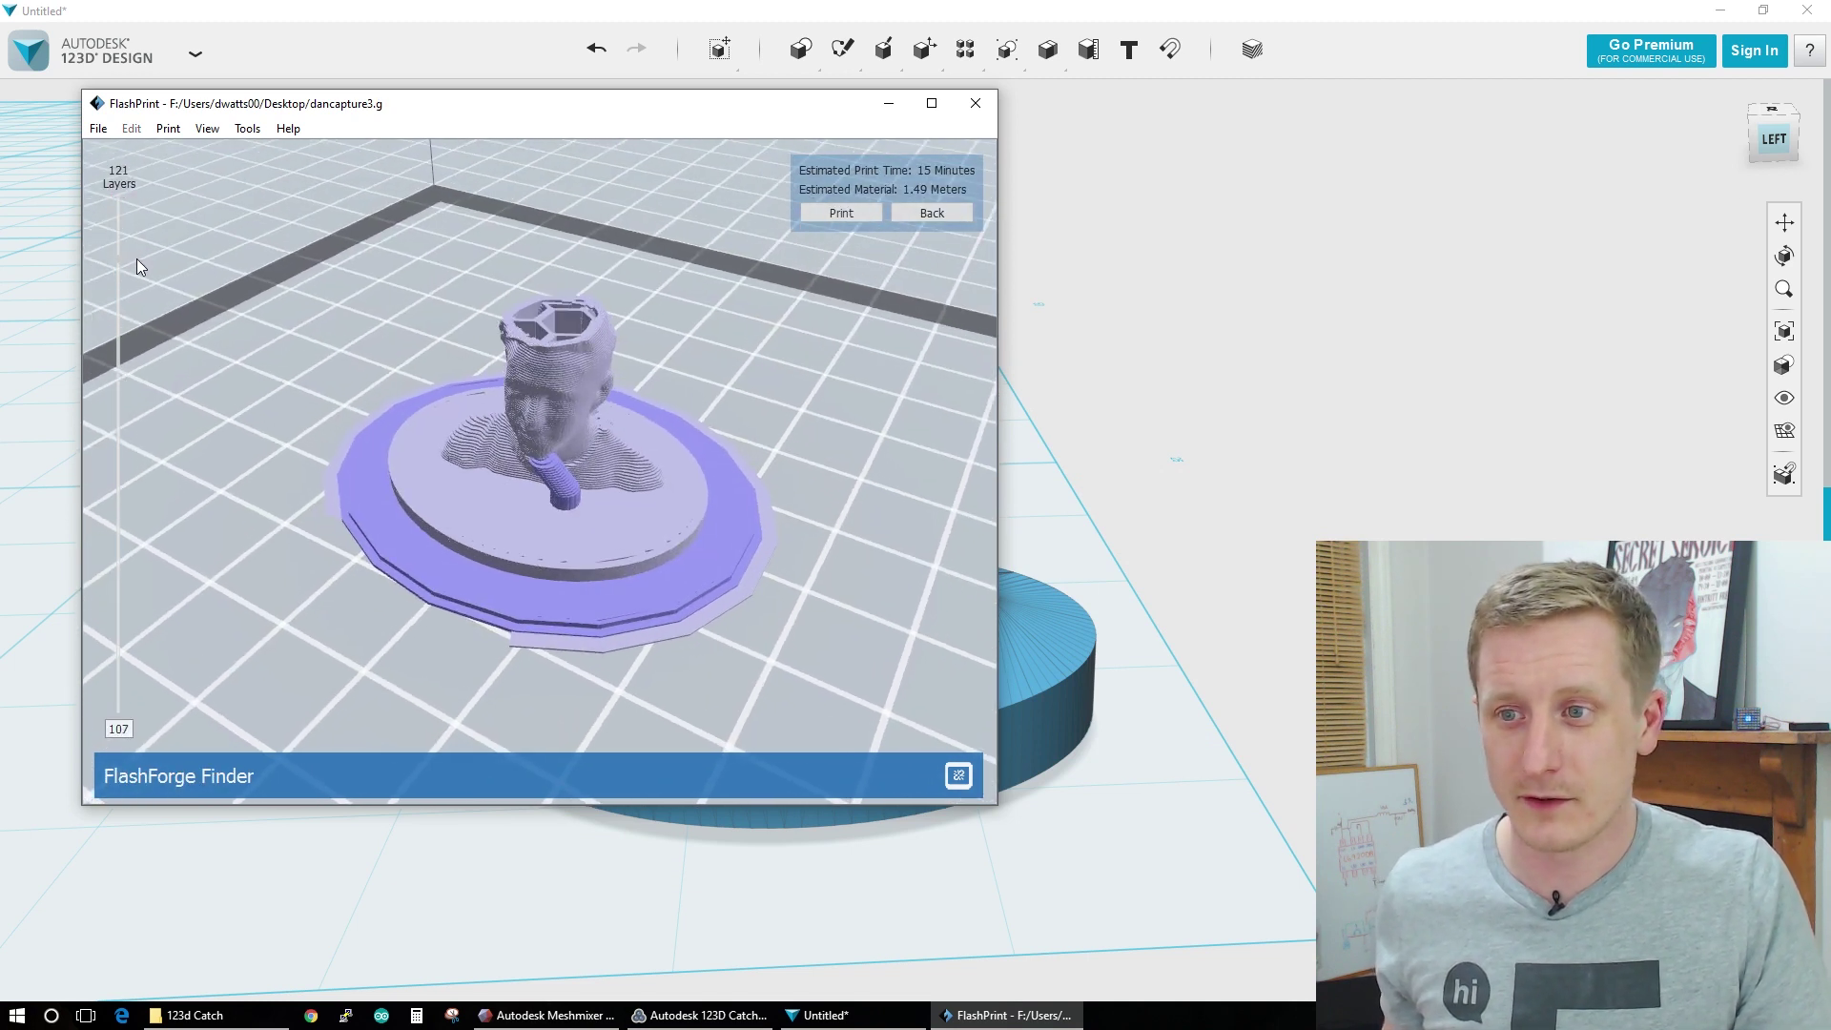
{"action": "left_click_drag", "start_coordinate": [137, 278], "coordinate": [145, 158]}
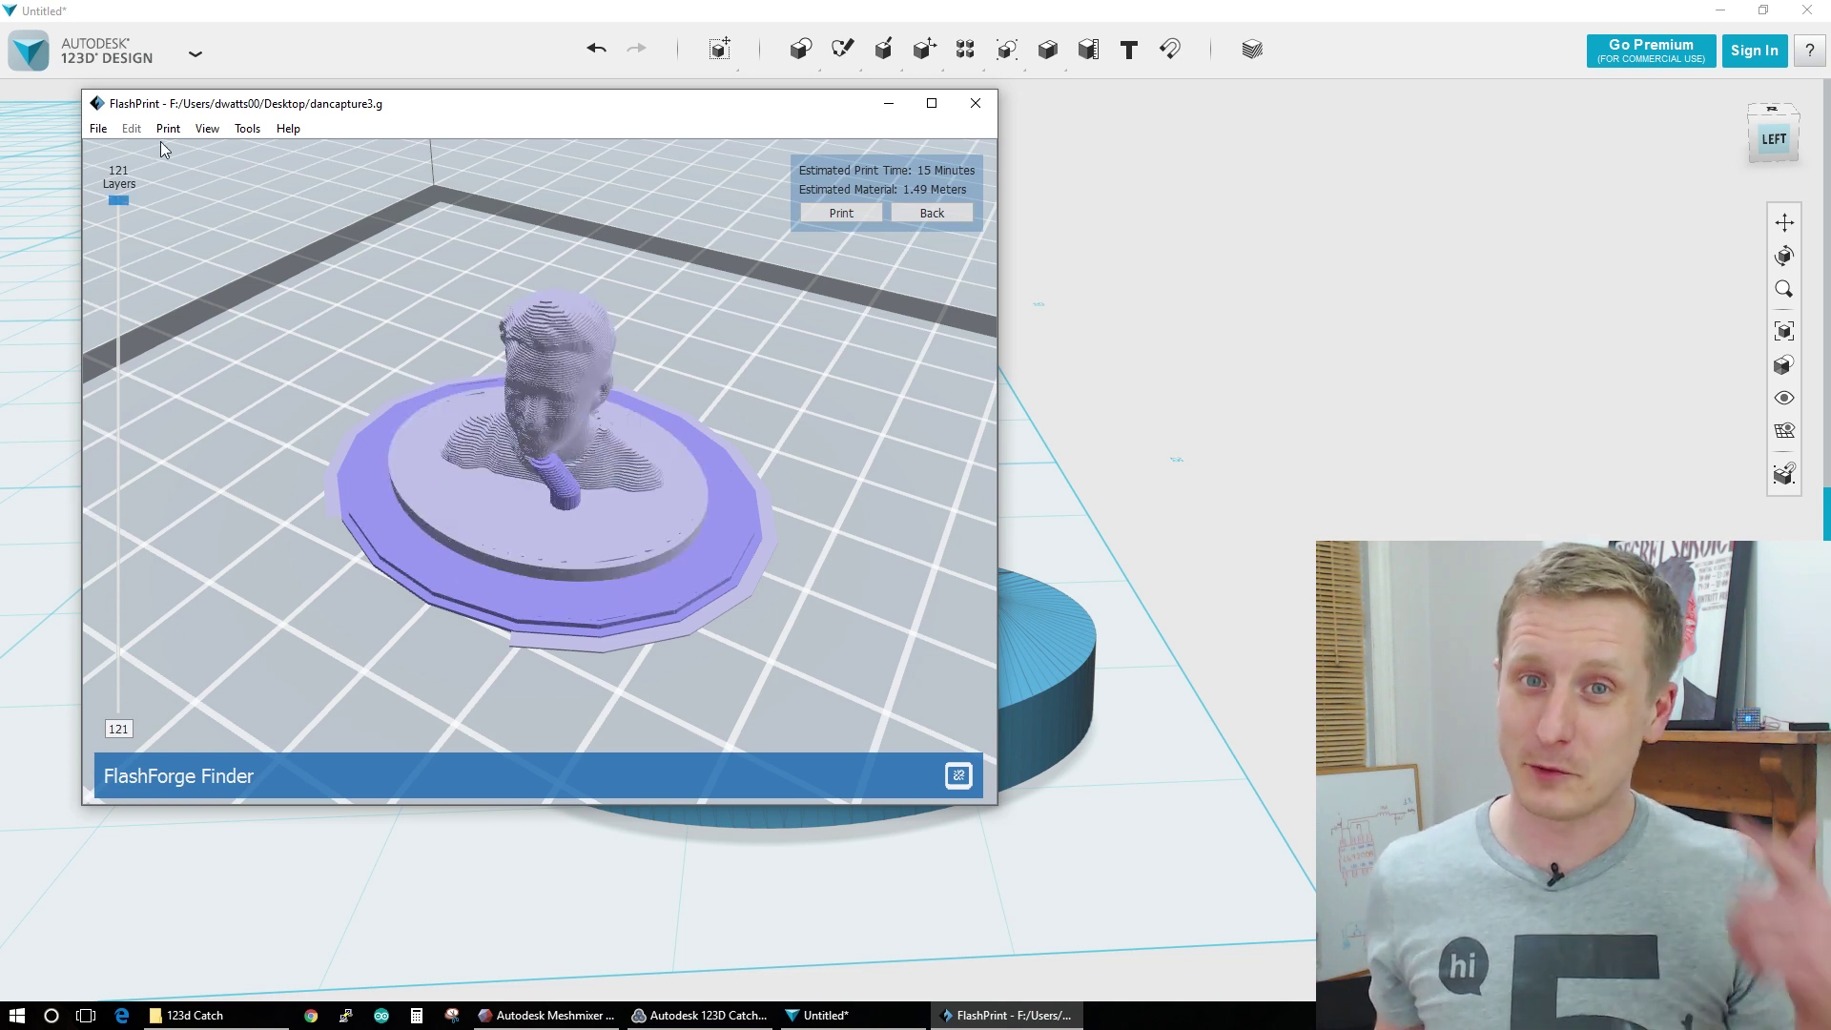